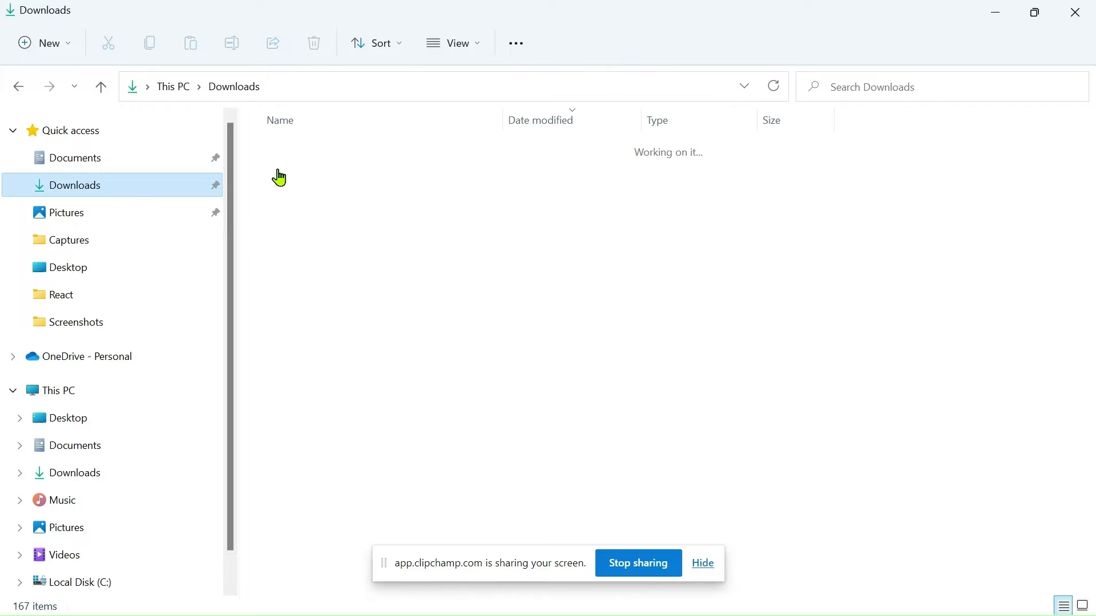
# Step: Open the Demo (1) workbook from Downloads, look at Sheet1 to Sheet3 and hide the screen-sharing bar
pyautogui.doubleClick(334, 174)
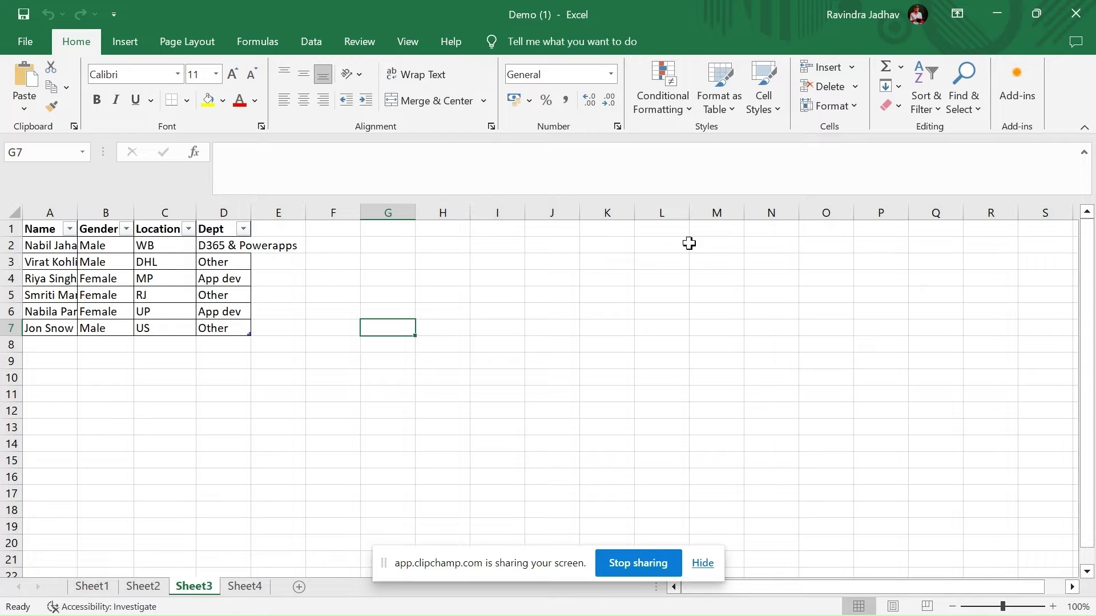
pyautogui.click(91, 587)
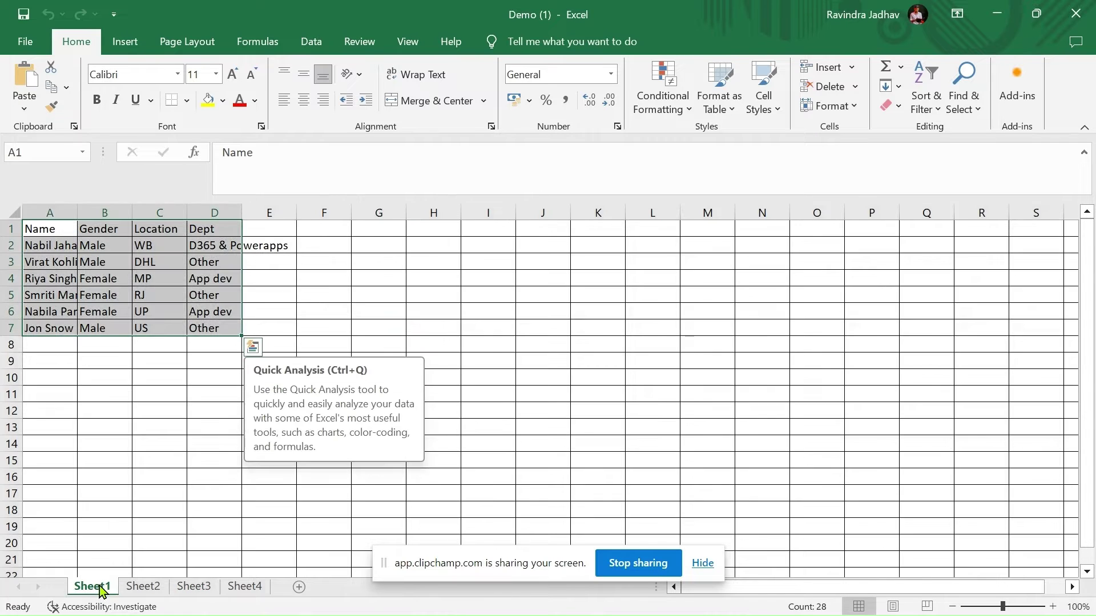
pyautogui.click(146, 587)
pyautogui.click(194, 588)
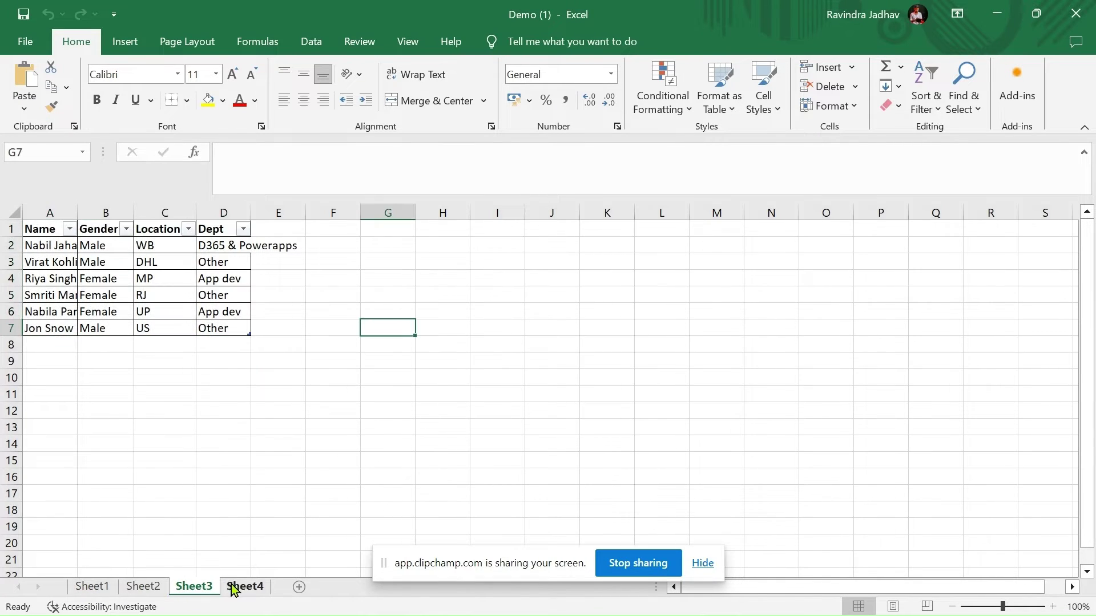
pyautogui.click(702, 563)
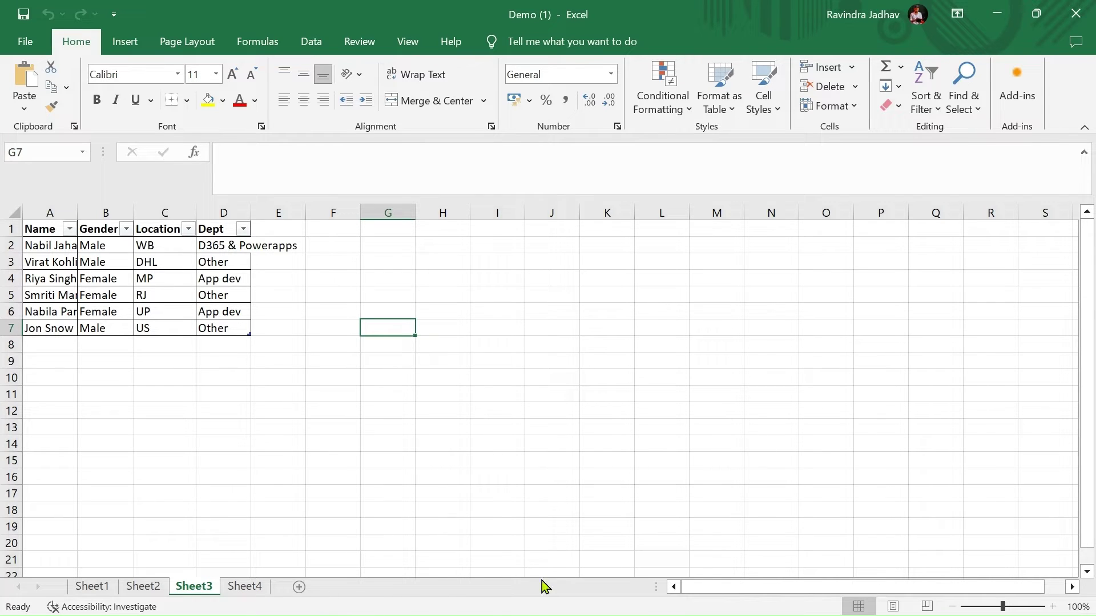
# Step: Examine the data on Sheet1 through Sheet4 to see which sheets are already formatted as a table
pyautogui.click(92, 586)
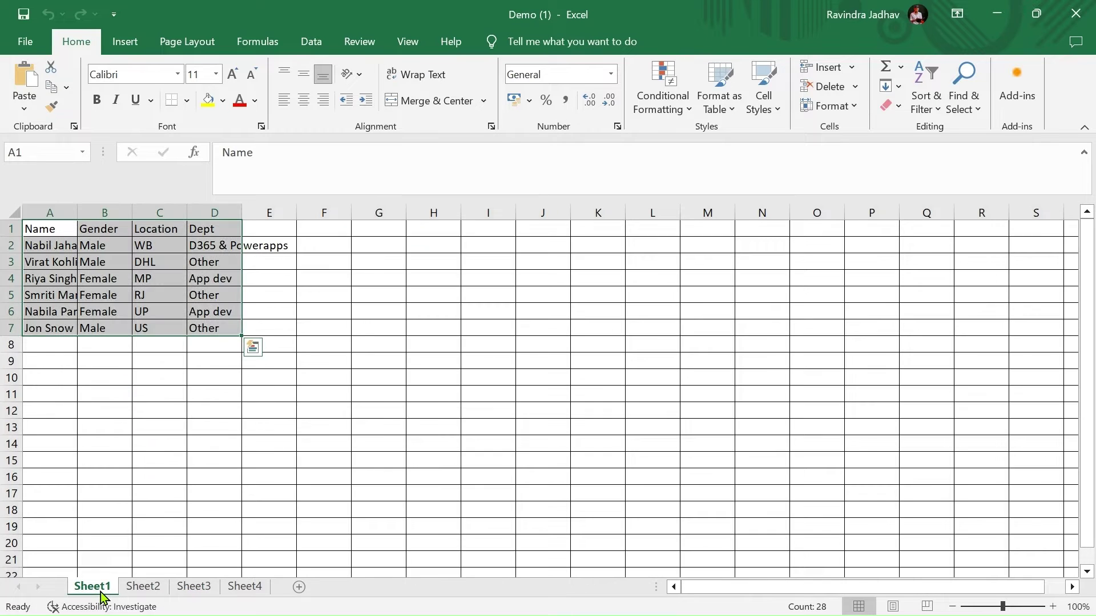
pyautogui.click(106, 264)
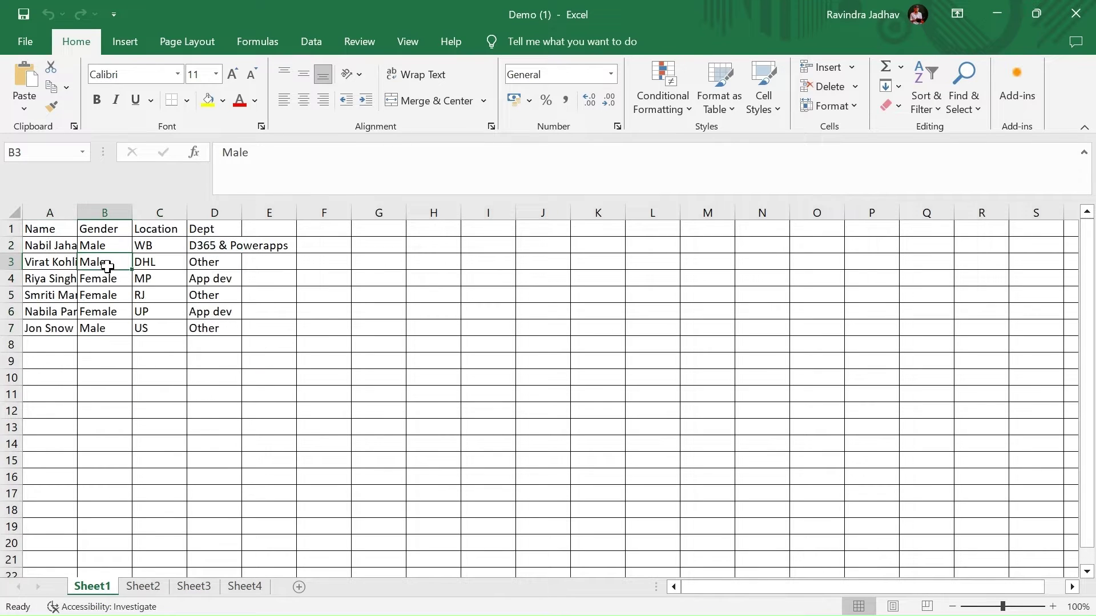
pyautogui.click(47, 230)
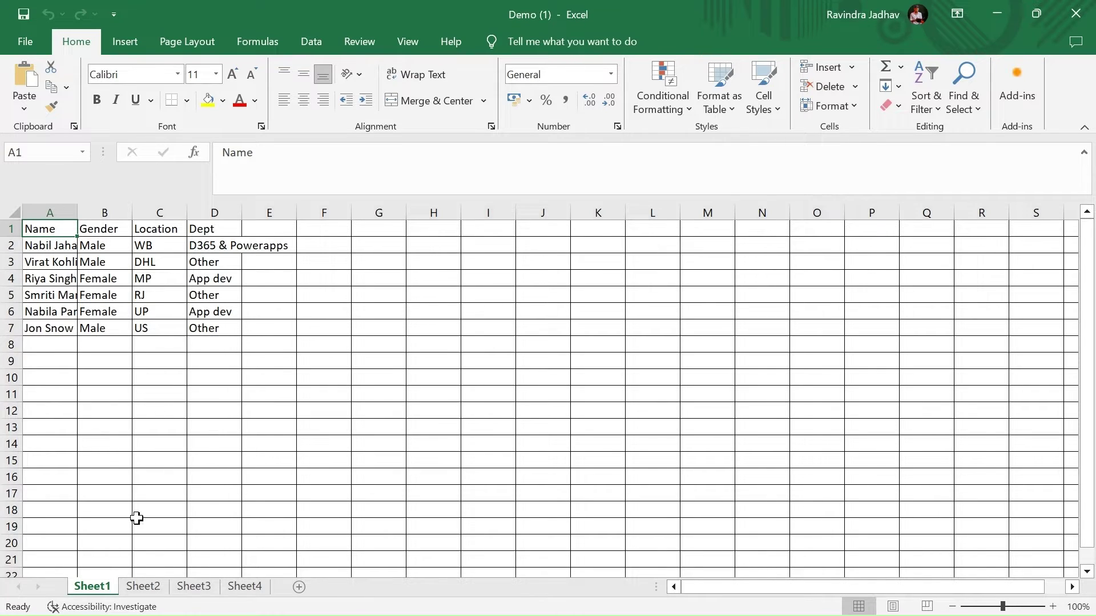
pyautogui.click(145, 586)
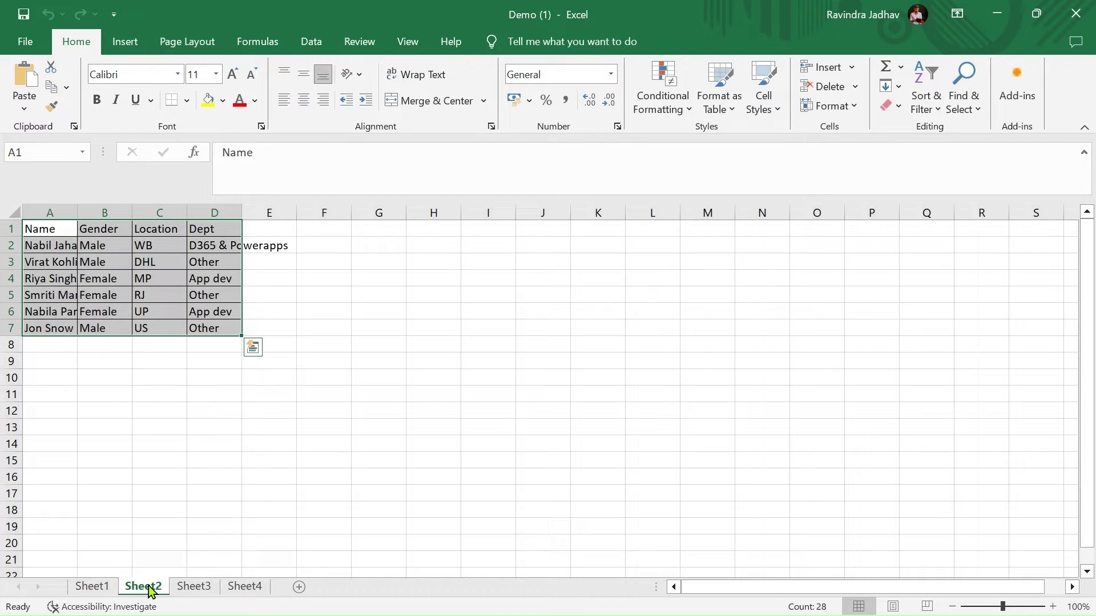
pyautogui.click(194, 586)
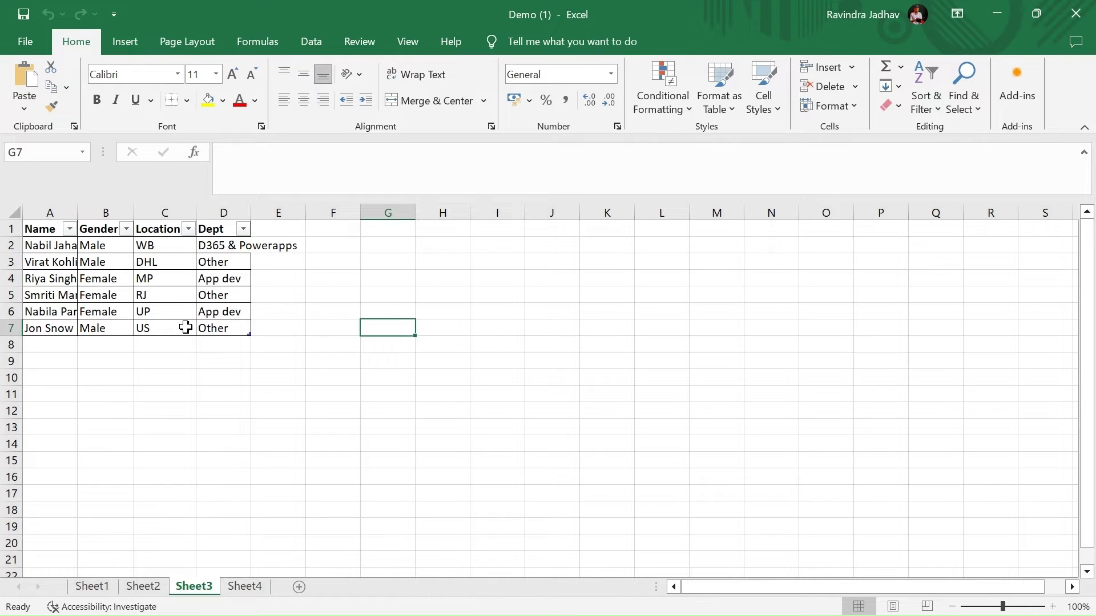
pyautogui.click(256, 591)
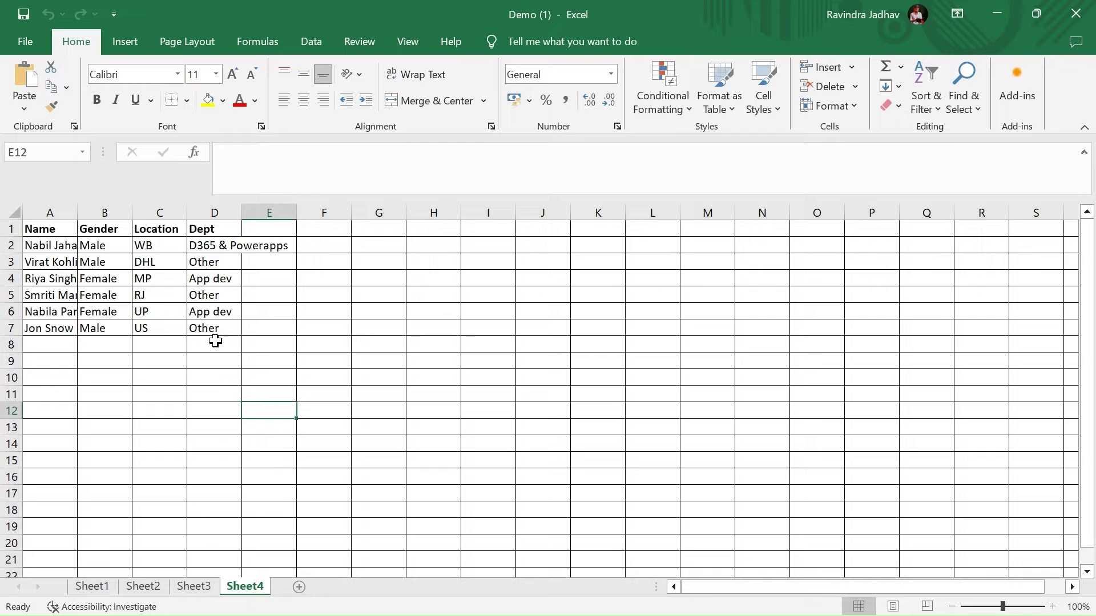
# Step: Go through all four sheets again to compare the plain data ranges with the table on Sheet3
pyautogui.click(91, 587)
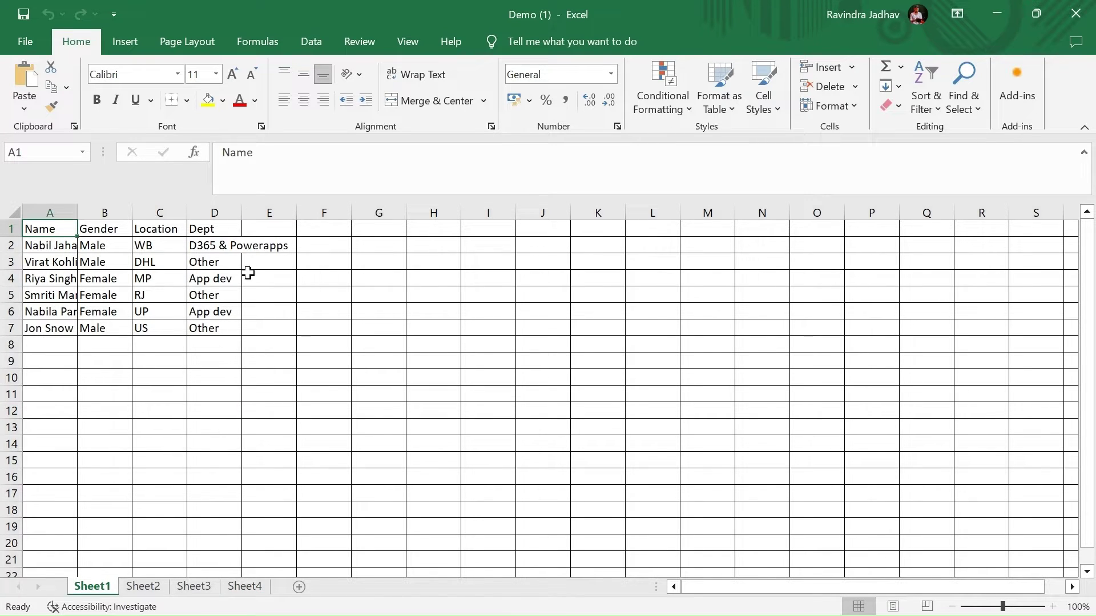
pyautogui.click(146, 588)
pyautogui.click(193, 589)
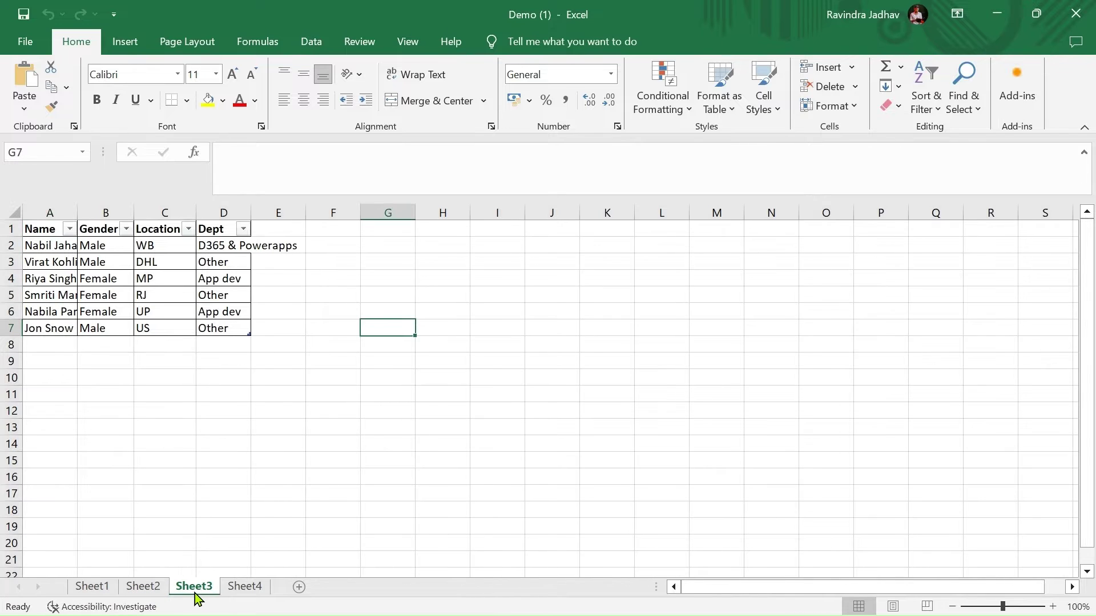
pyautogui.click(254, 592)
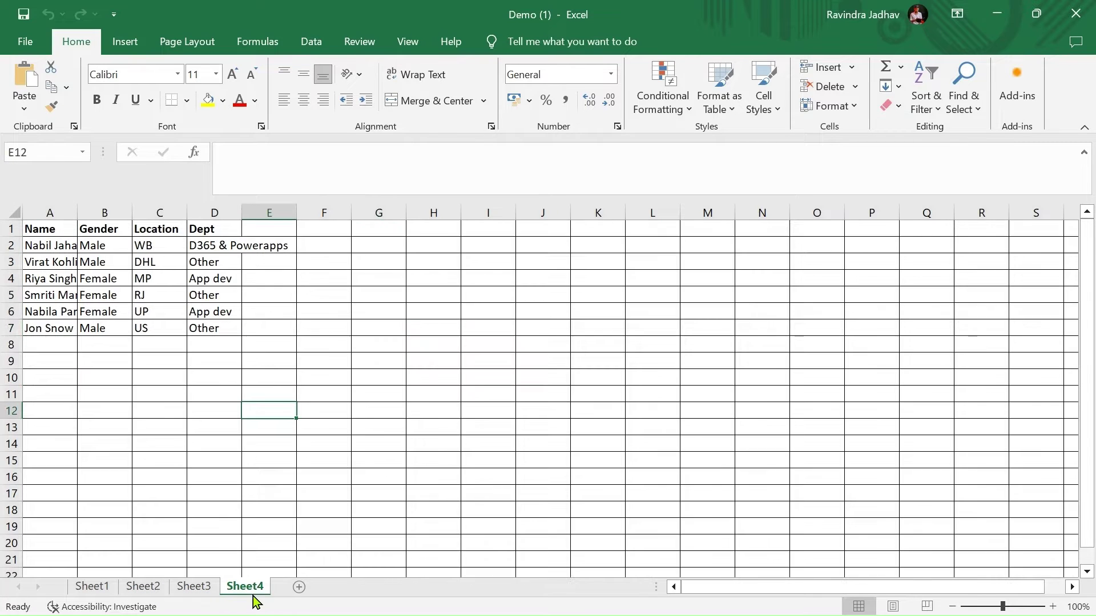
pyautogui.click(108, 593)
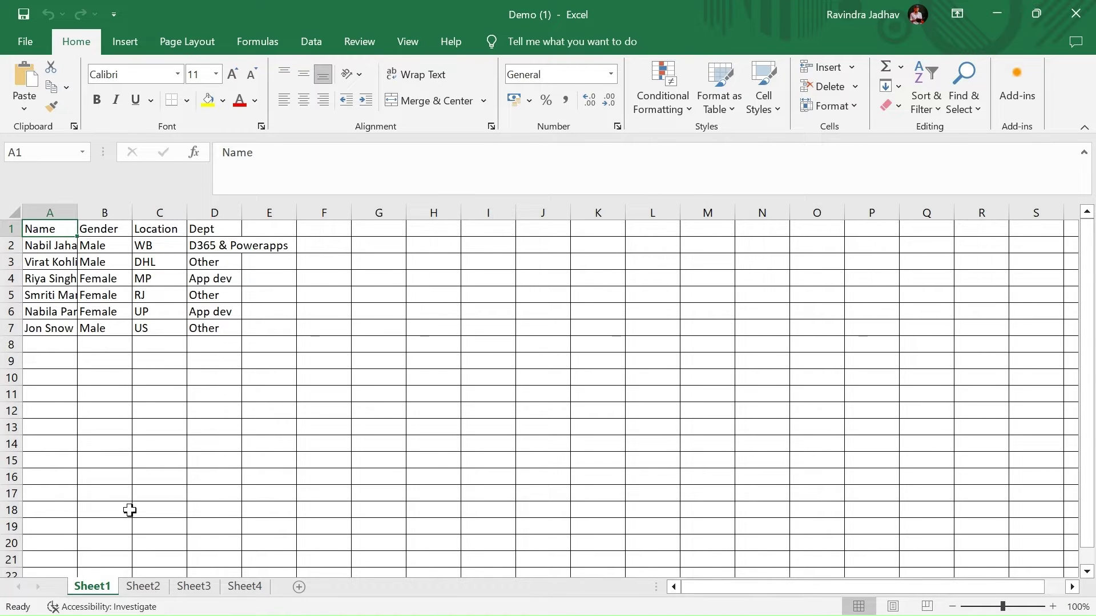
pyautogui.click(154, 588)
pyautogui.click(196, 588)
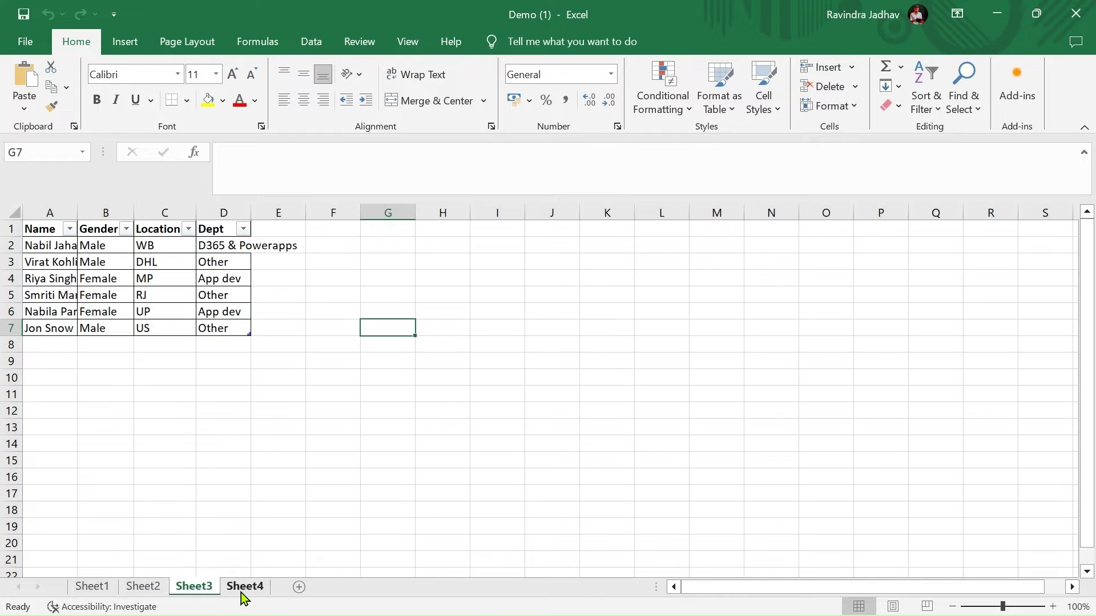
pyautogui.click(244, 588)
pyautogui.click(102, 588)
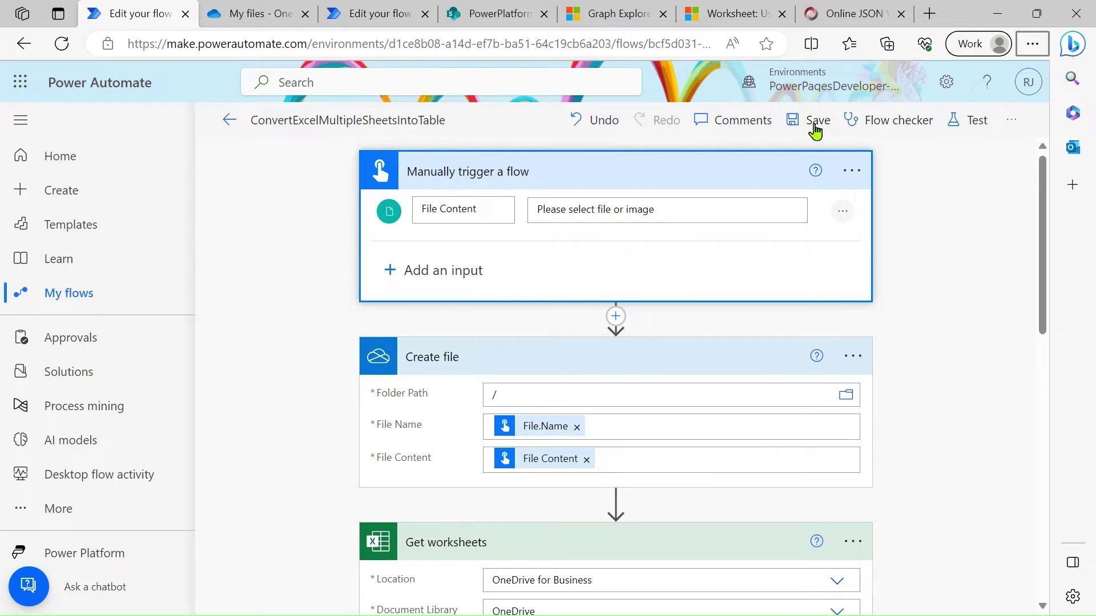
# Step: In Power Automate, save the ConvertExcelMultipleSheetsIntoTable flow and start a manual test
pyautogui.click(964, 123)
pyautogui.click(767, 178)
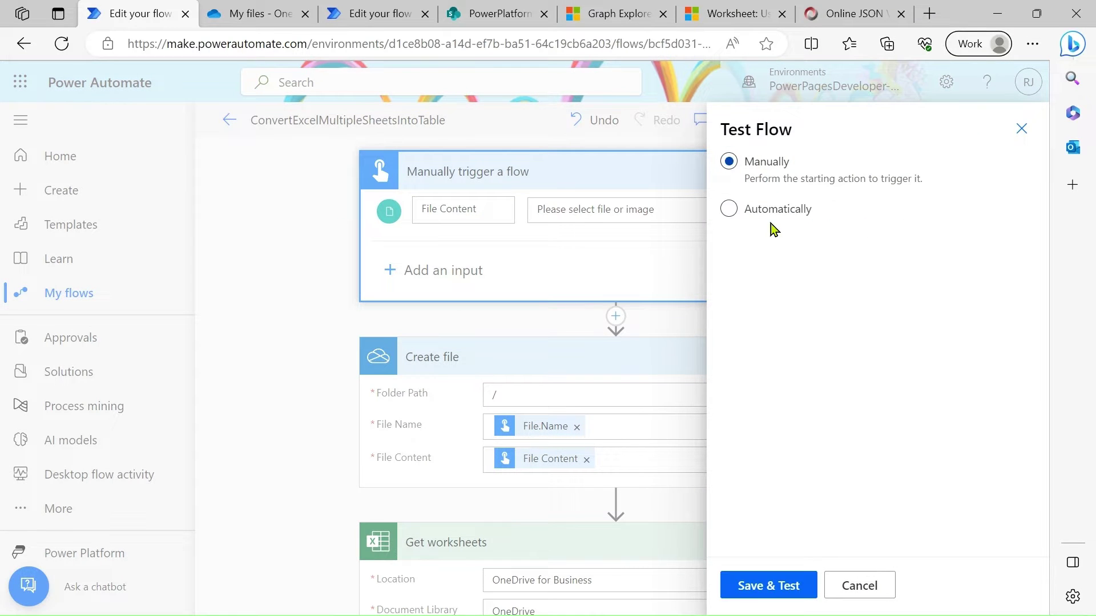
pyautogui.click(774, 582)
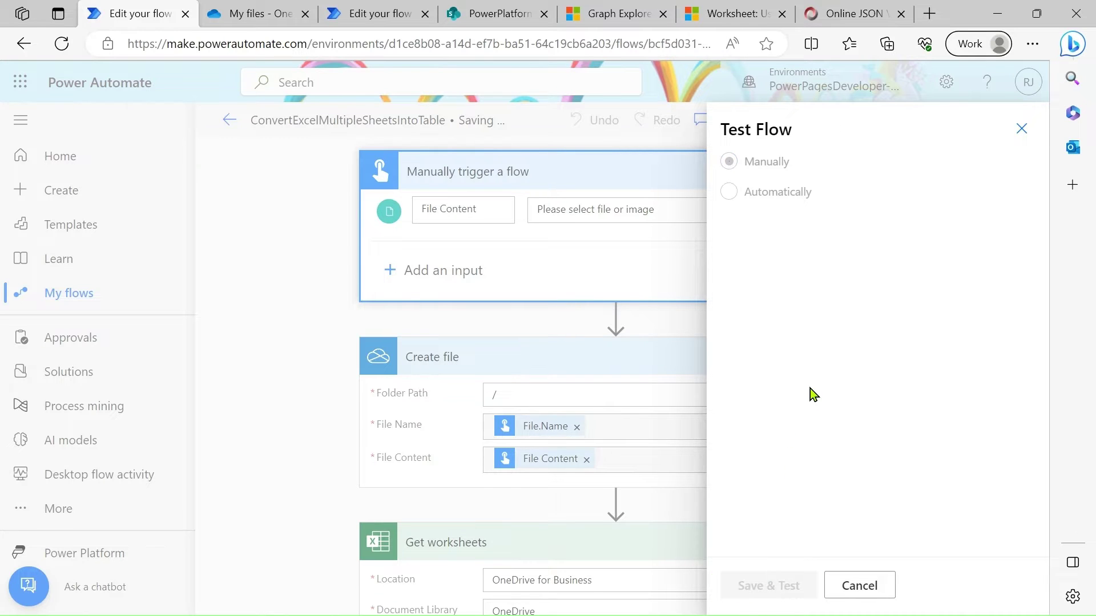
# Step: Import the Demo (1) workbook from Downloads as the File Content input and run the flow
pyautogui.click(984, 254)
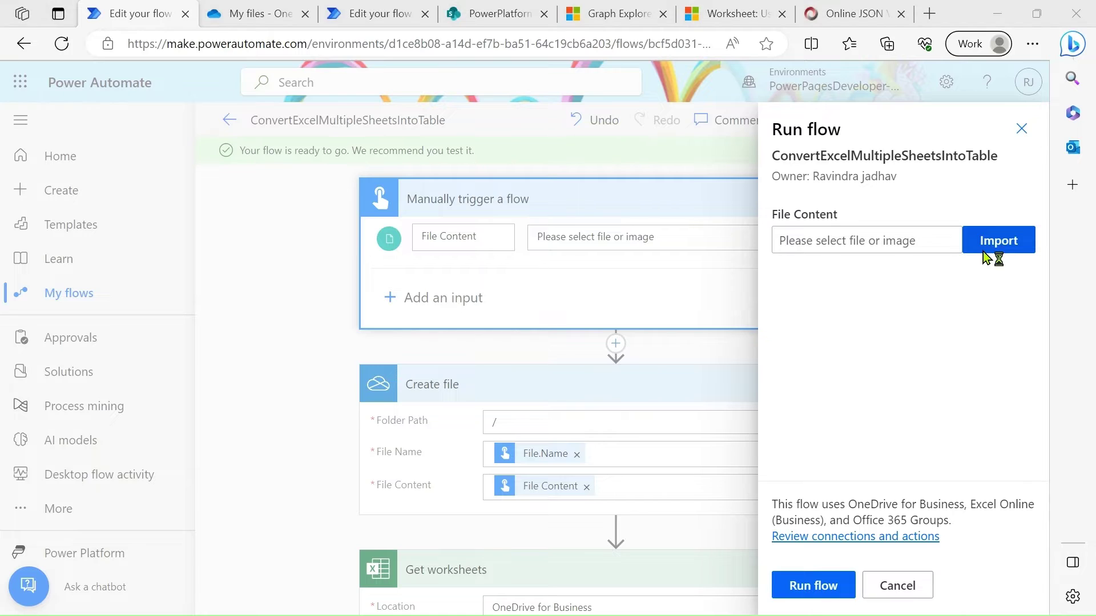
pyautogui.click(255, 182)
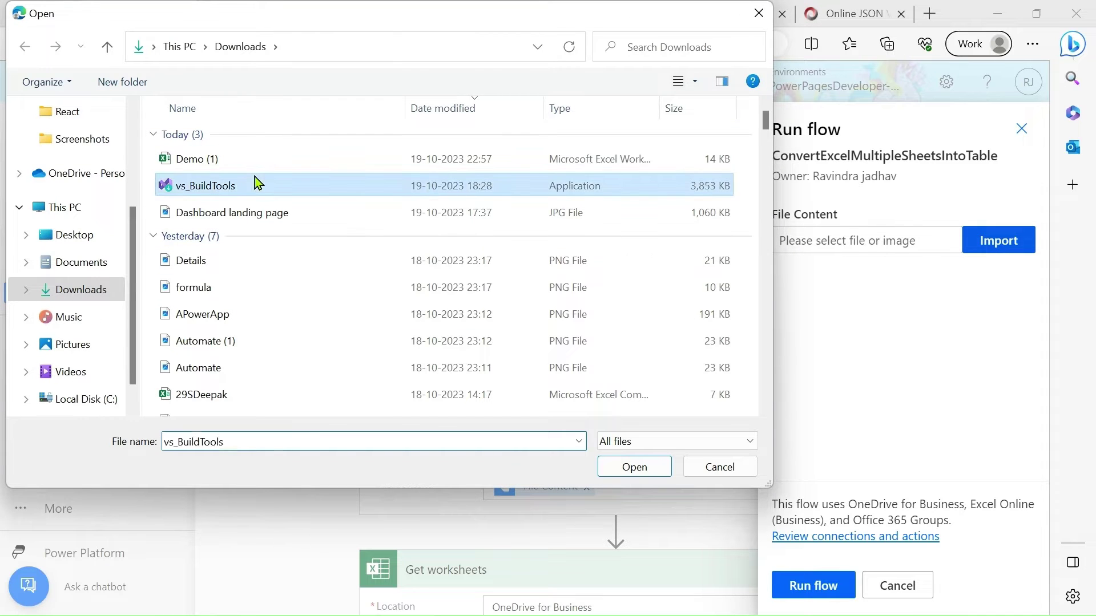
pyautogui.click(256, 164)
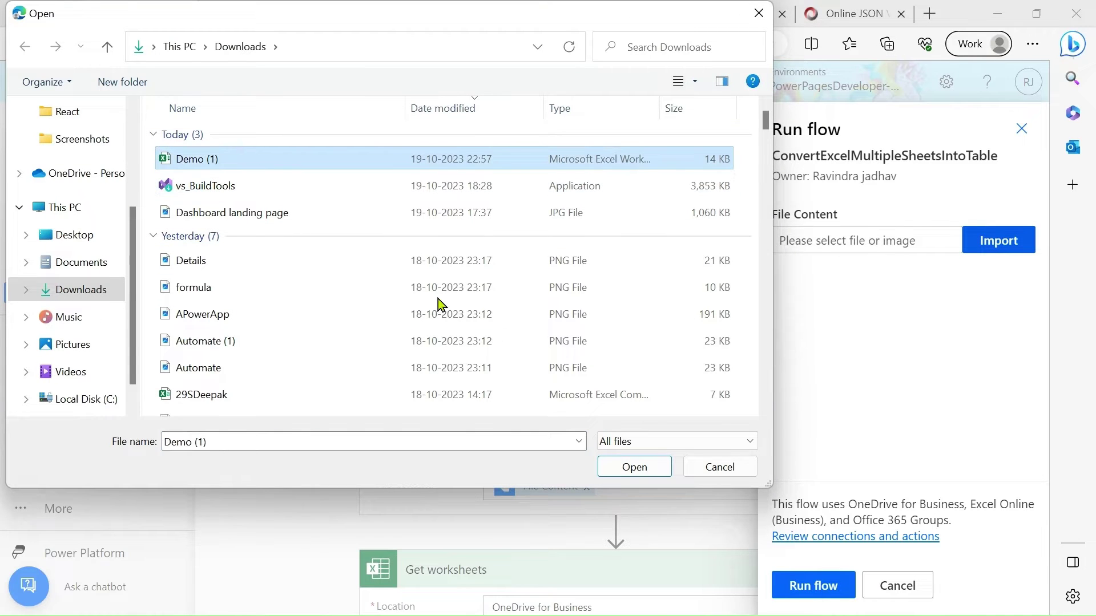
pyautogui.click(656, 473)
pyautogui.click(816, 590)
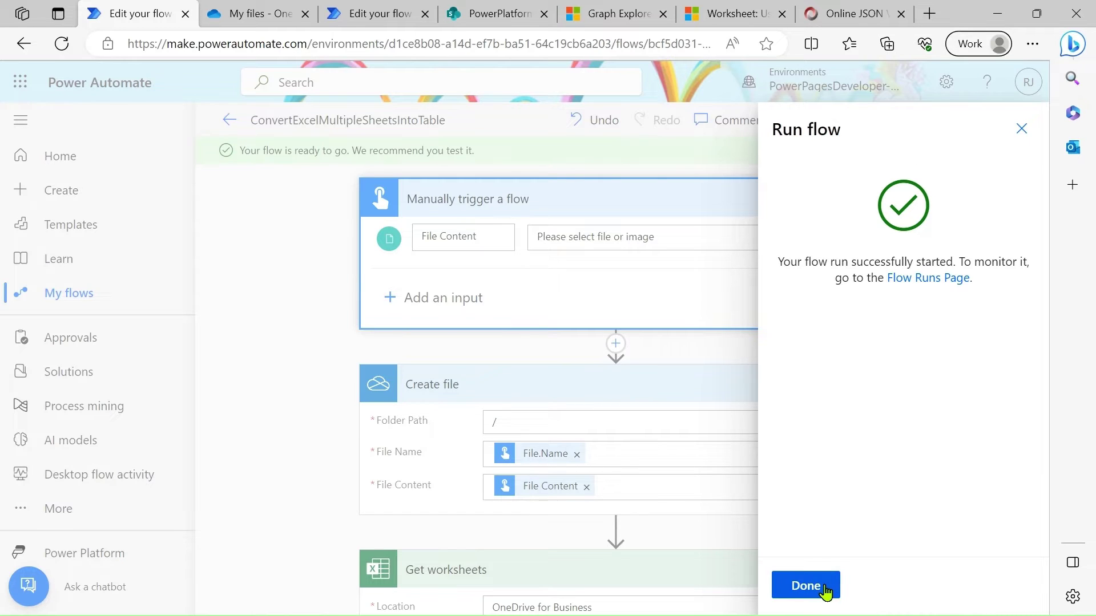
pyautogui.click(823, 591)
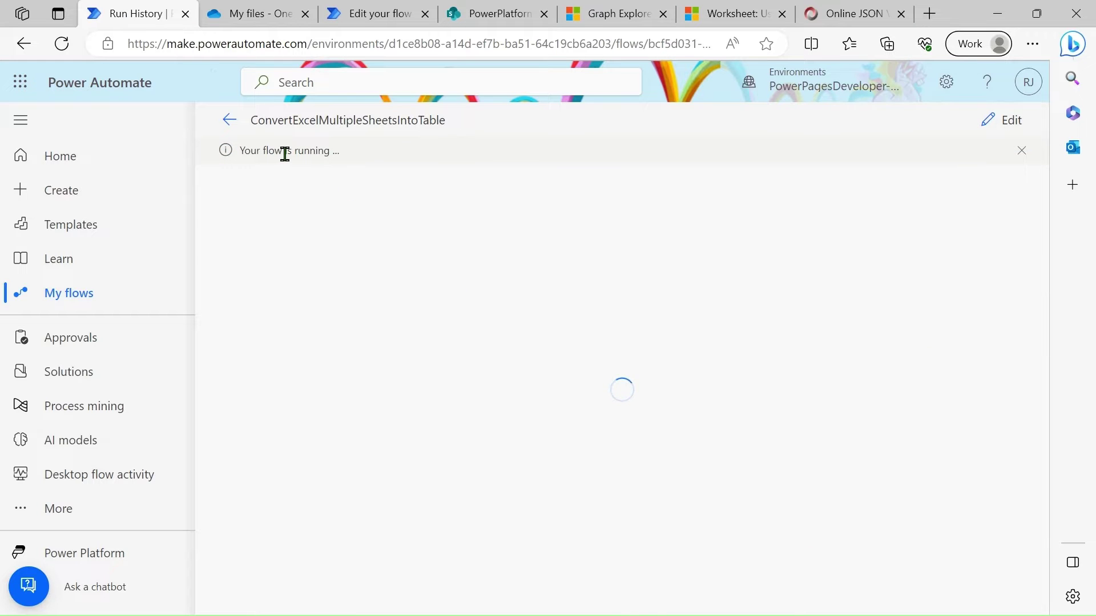
# Step: Switch the browser to full screen and close the flow's run details and status banner
pyautogui.click(1040, 47)
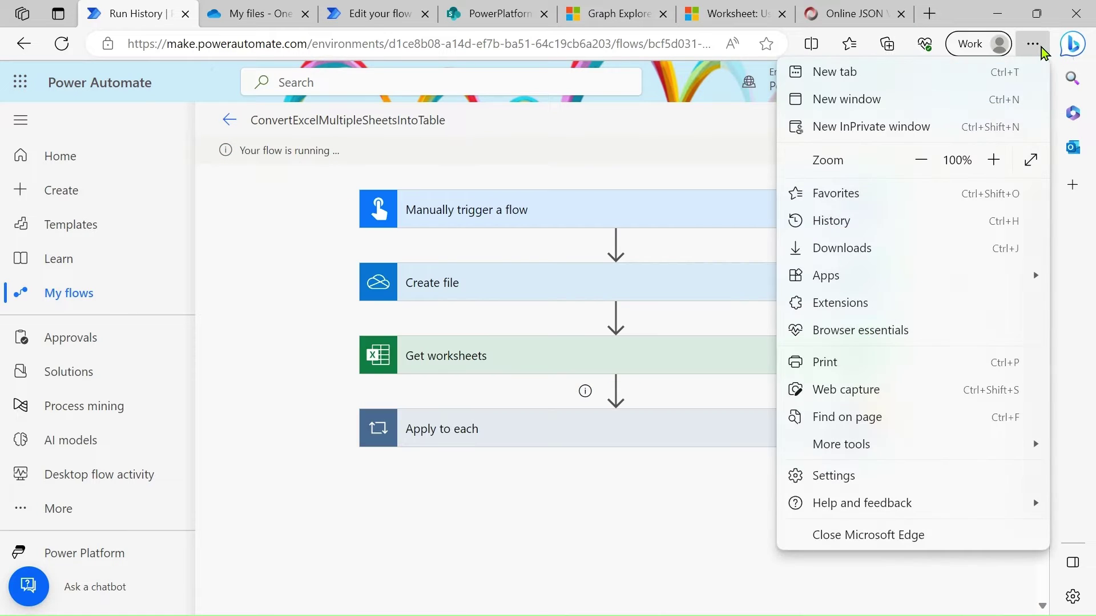
pyautogui.click(1031, 160)
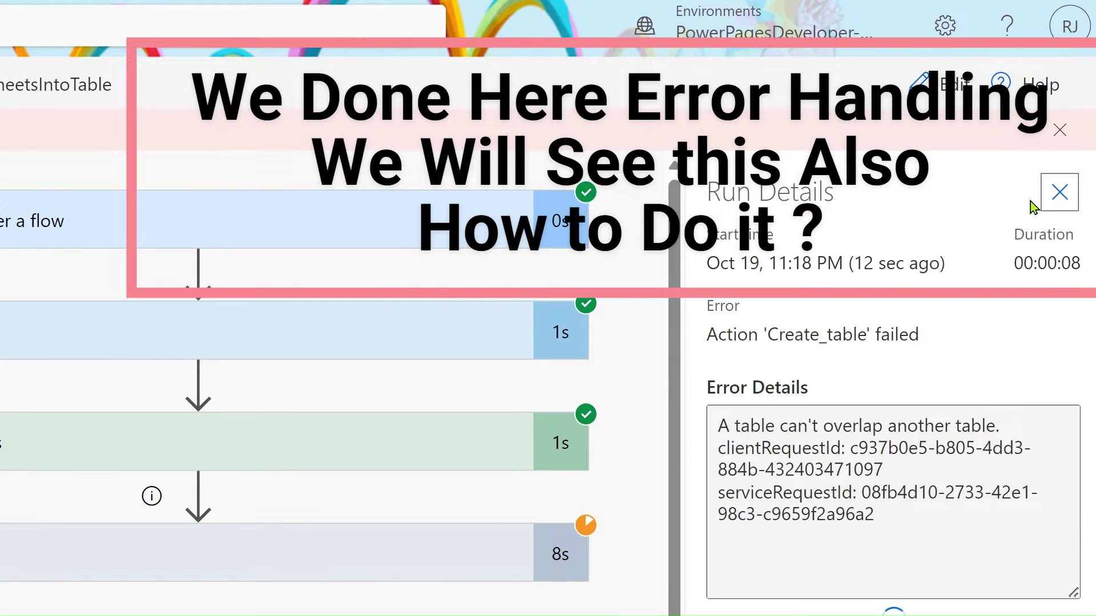
pyautogui.click(1060, 193)
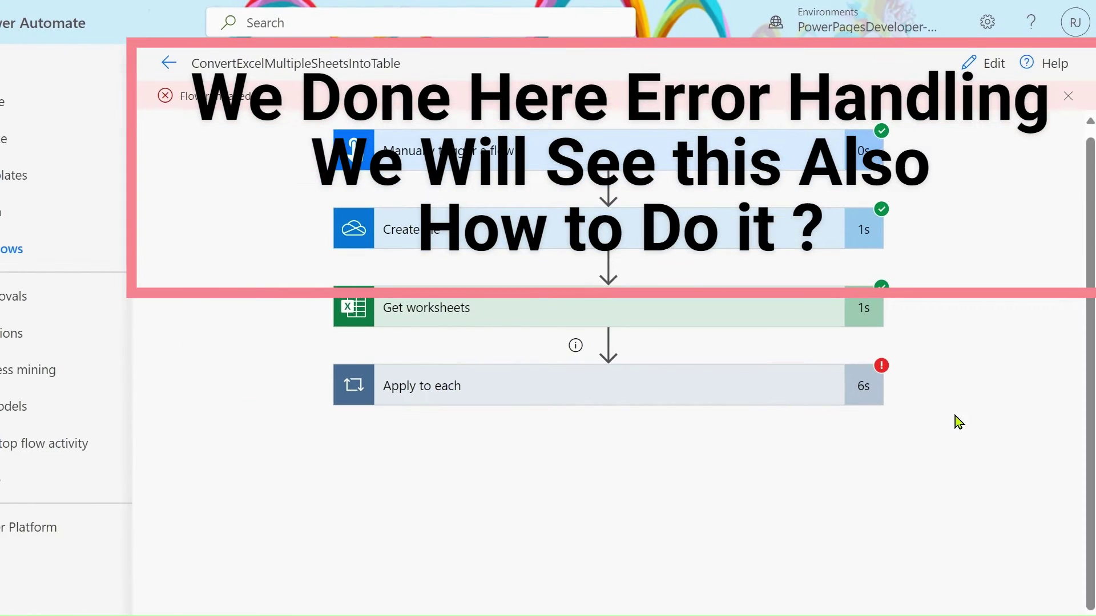
pyautogui.click(1068, 97)
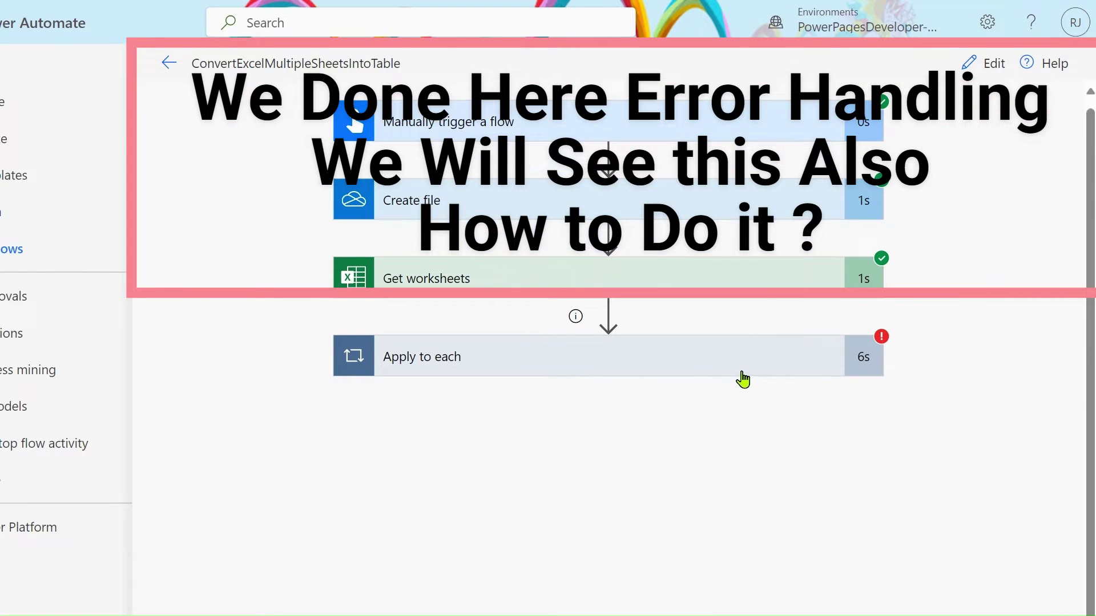
# Step: Expand the Apply to each action and examine its failed iteration and the iteration that follows
pyautogui.click(691, 373)
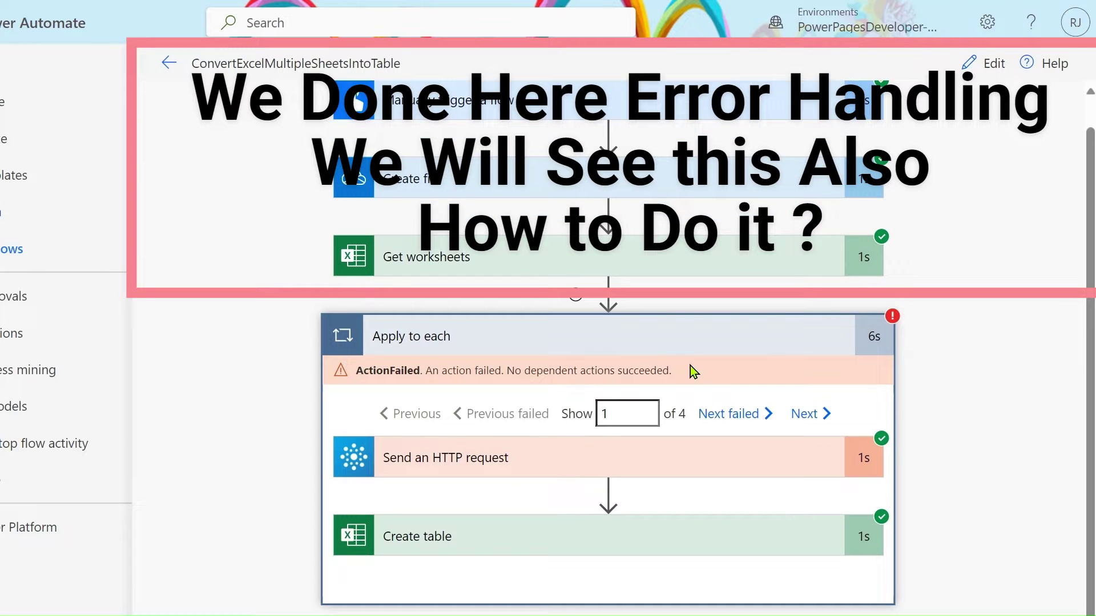
pyautogui.click(729, 416)
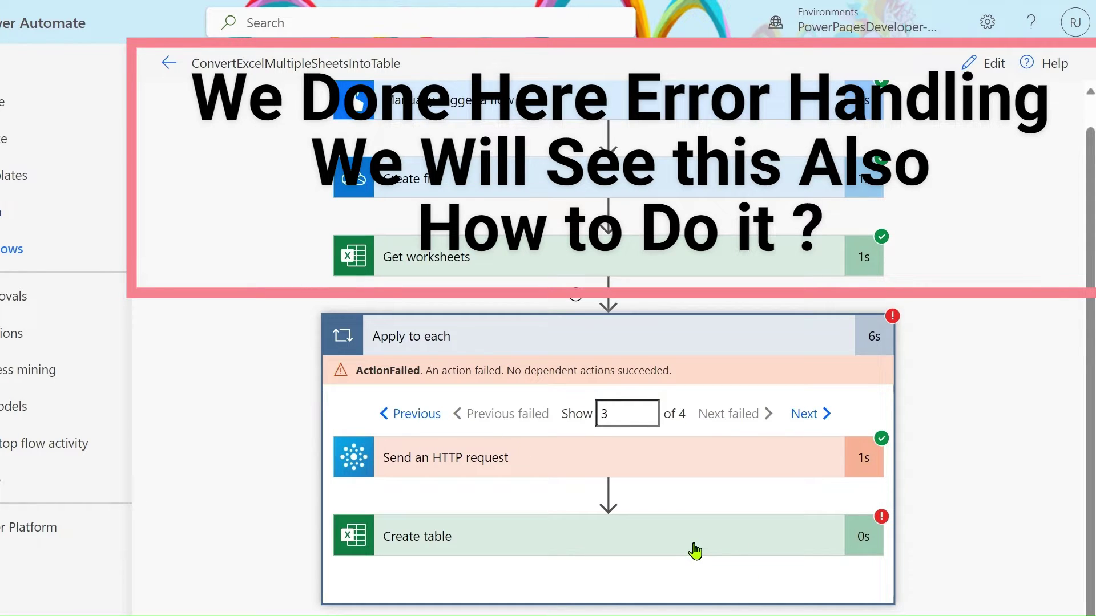
pyautogui.click(803, 416)
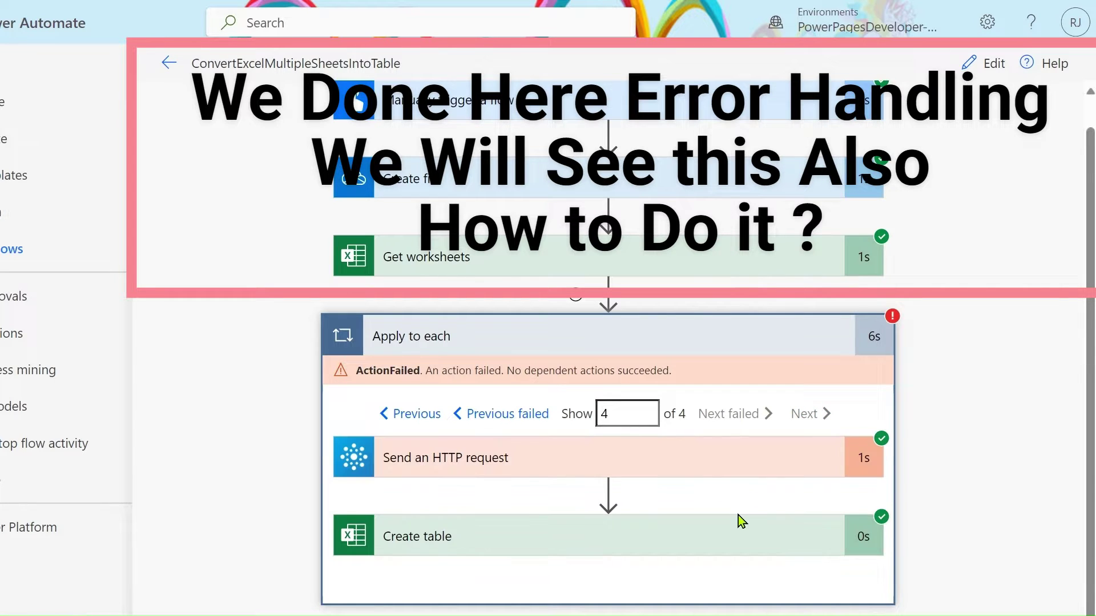
pyautogui.scroll(1, 723, 552)
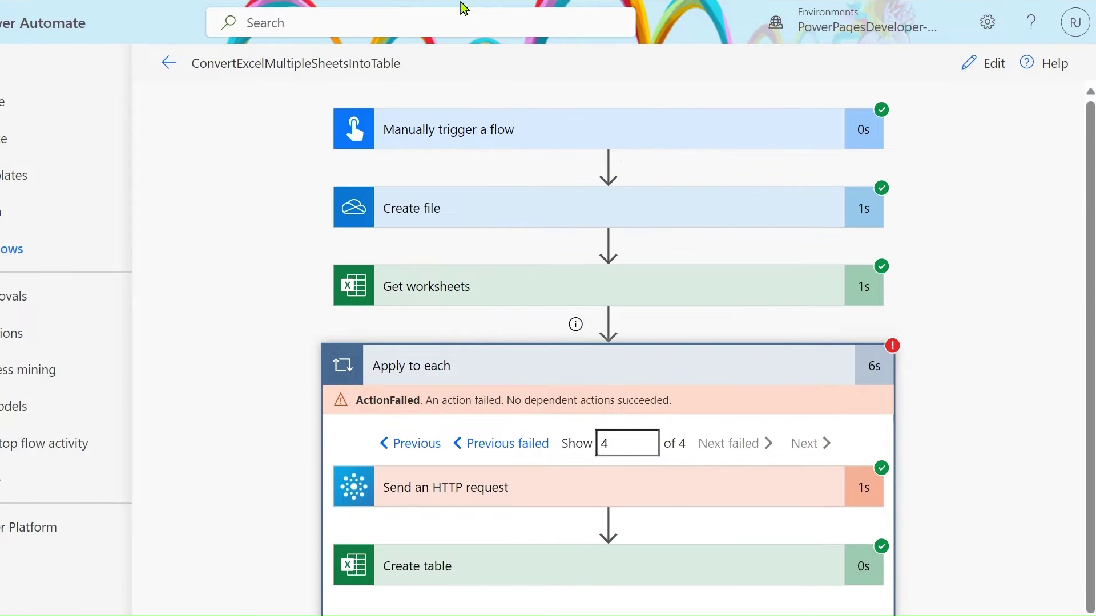
# Step: Open Demo (1).xlsx from OneDrive, dismiss the privacy notice and check whether Sheet1's data is a table
pyautogui.click(276, 11)
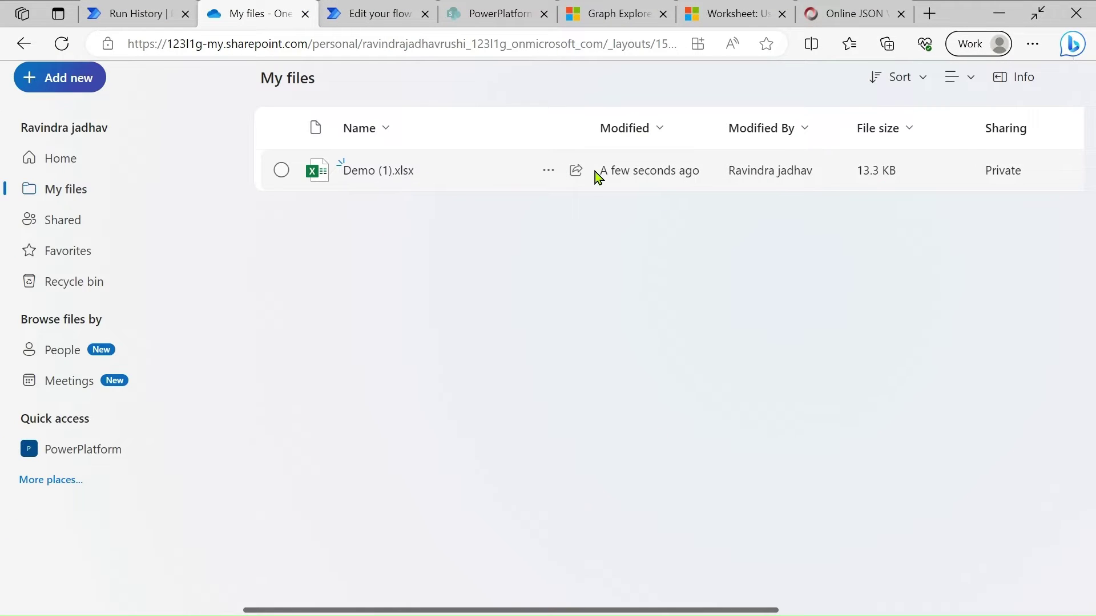
pyautogui.click(365, 171)
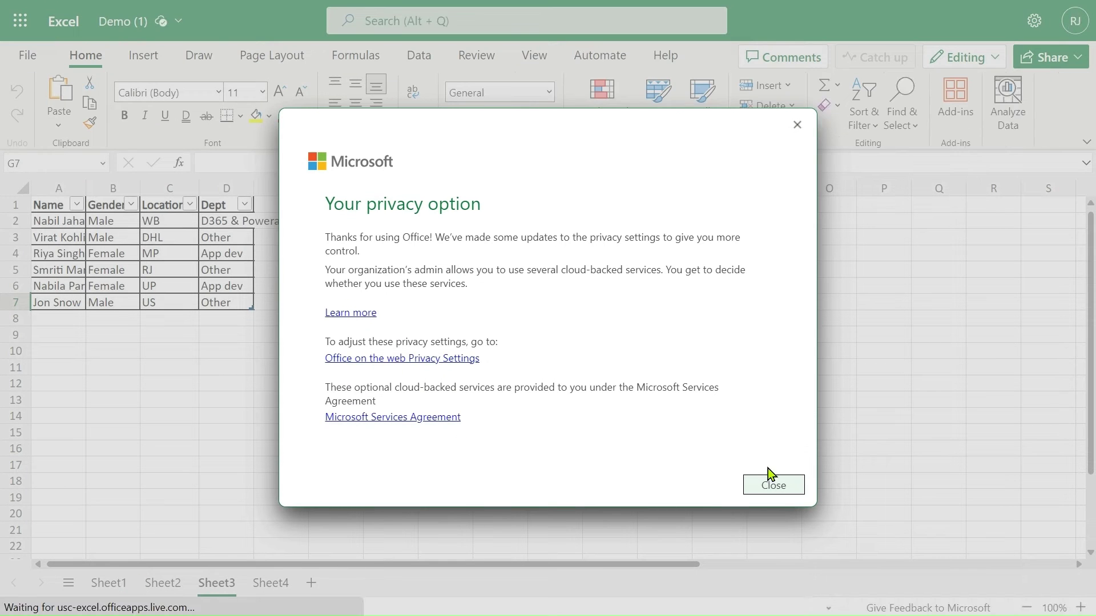
pyautogui.click(776, 485)
pyautogui.click(121, 592)
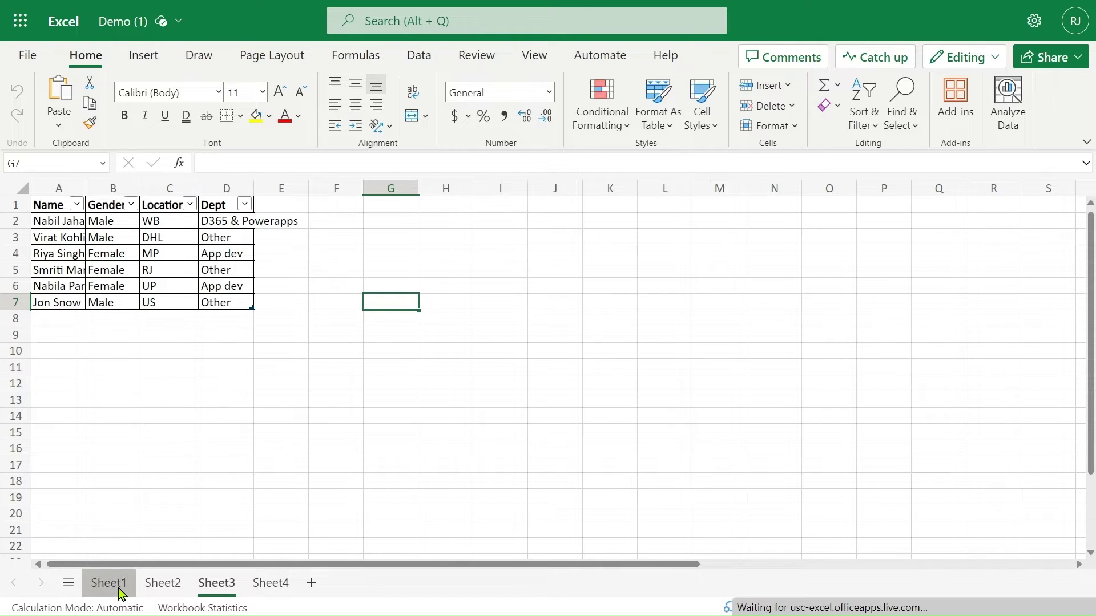
pyautogui.click(160, 249)
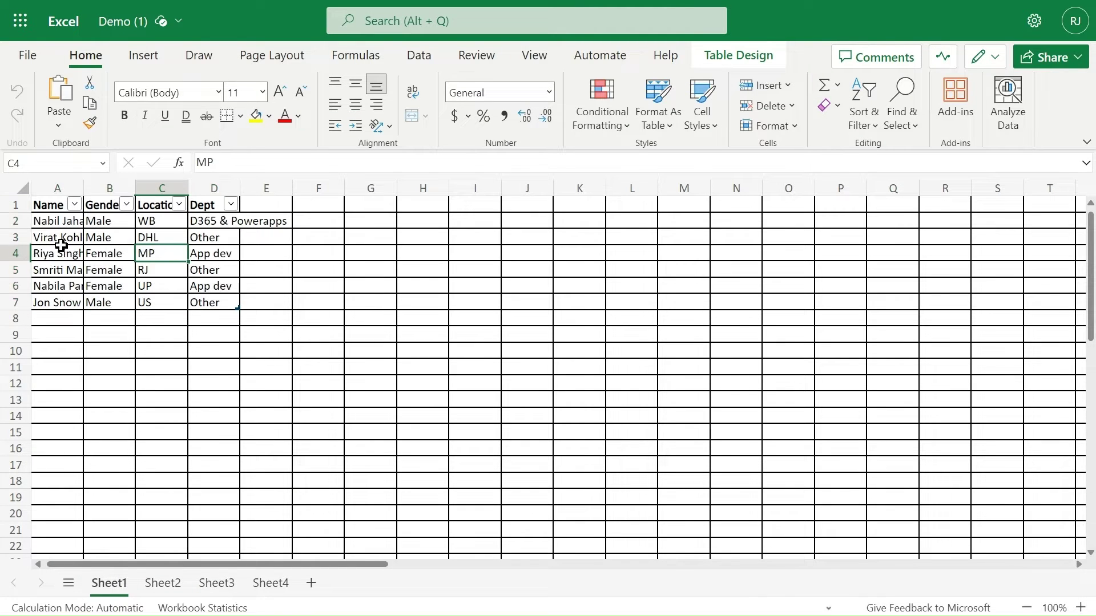
# Step: Look through Sheet2, Sheet3 and Sheet4 of the workbook to check whether their data is formatted as tables
pyautogui.click(164, 588)
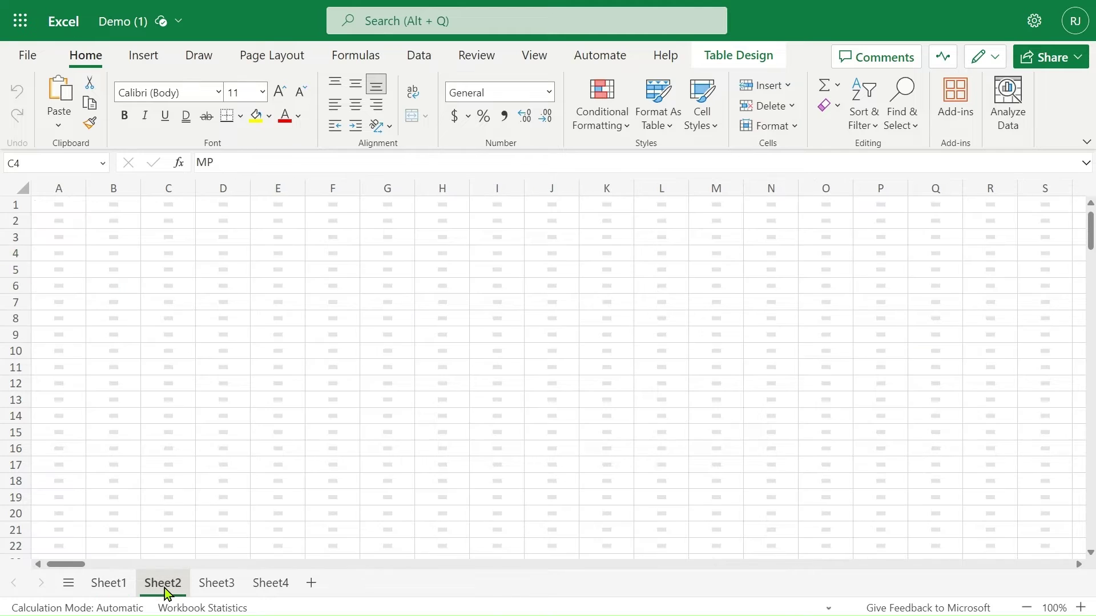
pyautogui.click(204, 584)
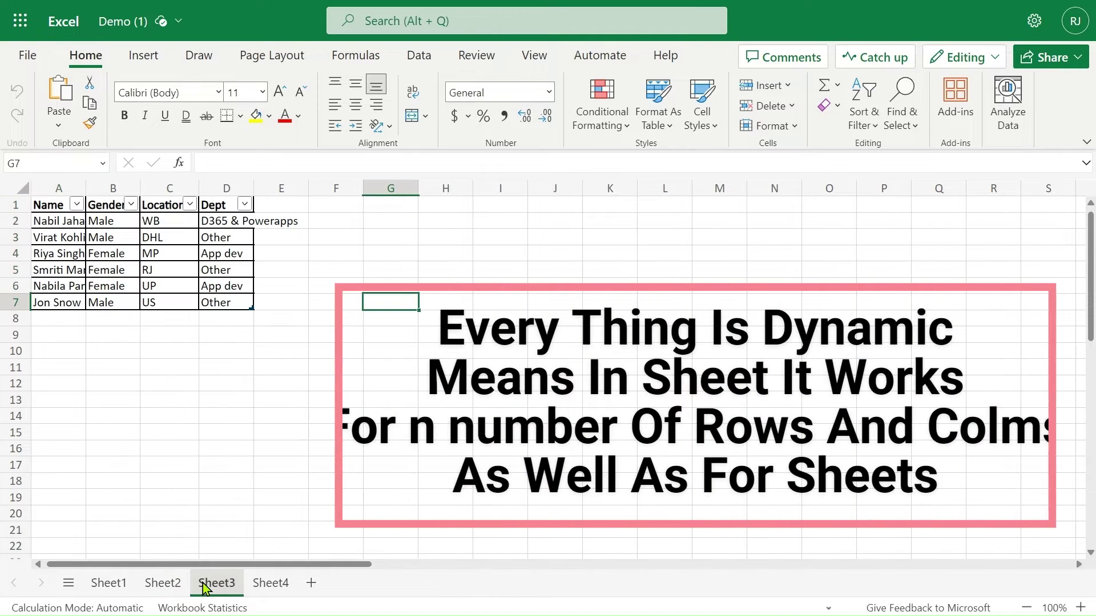
pyautogui.click(273, 582)
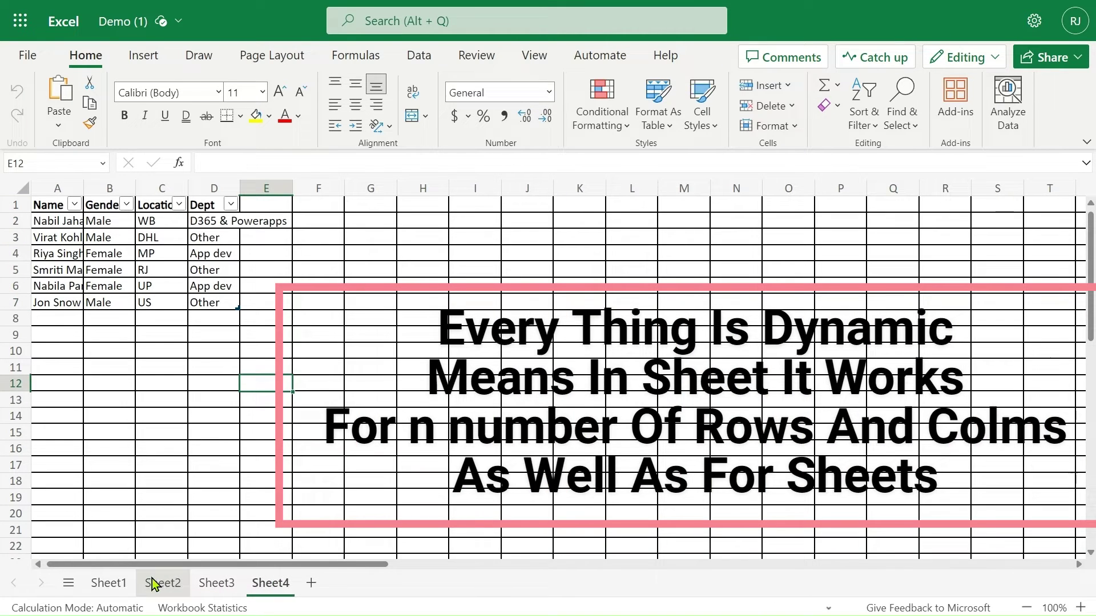
# Step: Check the table design properties of the data on Sheet1 and Sheet2
pyautogui.click(109, 582)
pyautogui.click(124, 264)
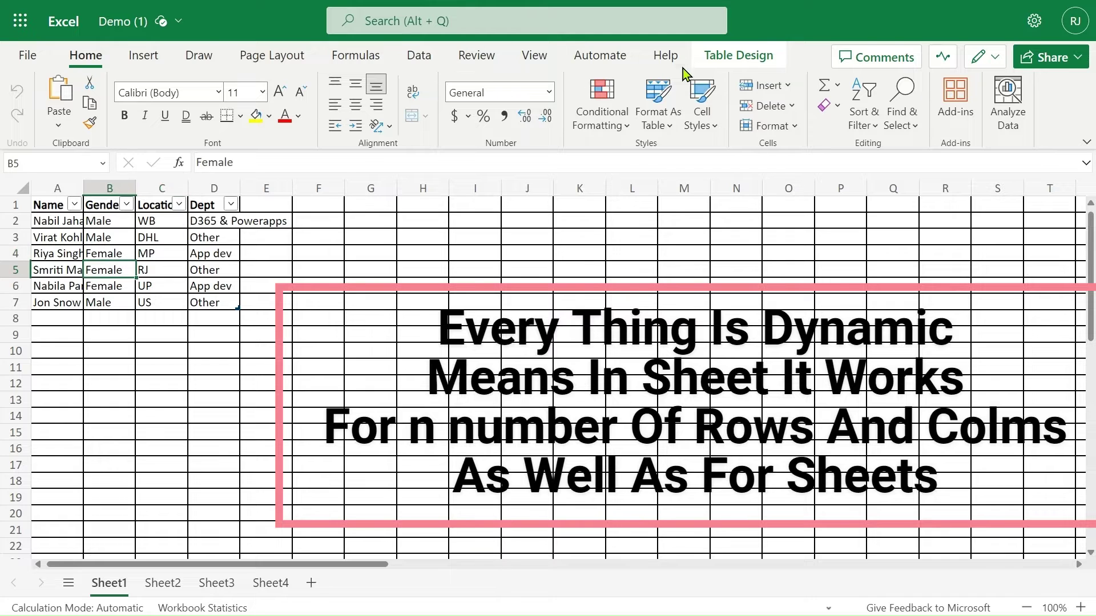
pyautogui.click(731, 63)
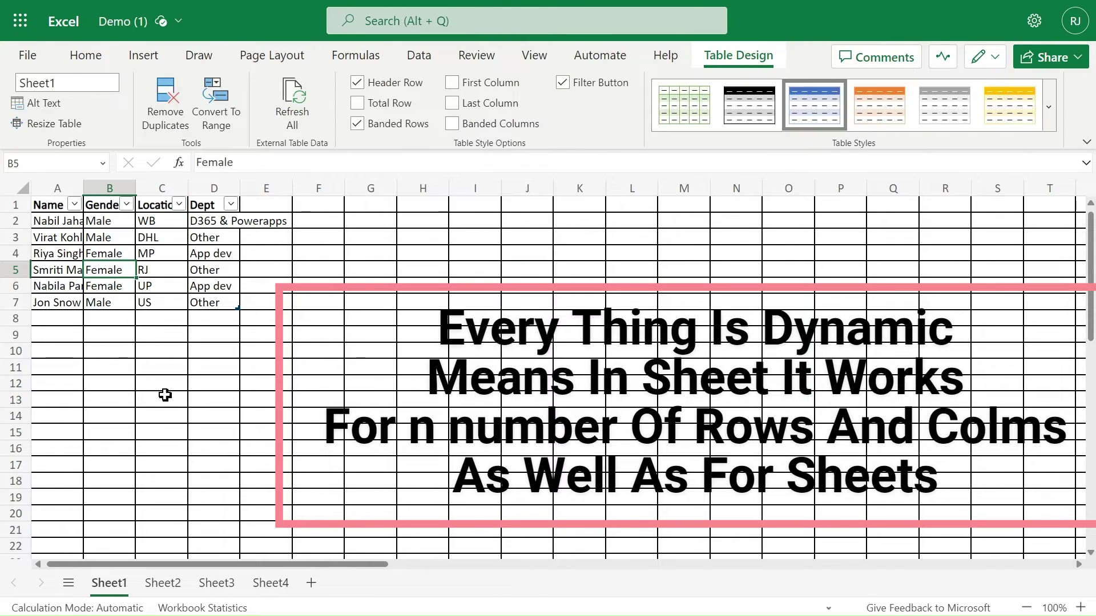
pyautogui.click(163, 583)
# Step: Check that the data on Sheet3 and Sheet4 is a table, examining Sheet4's table design properties
pyautogui.click(211, 585)
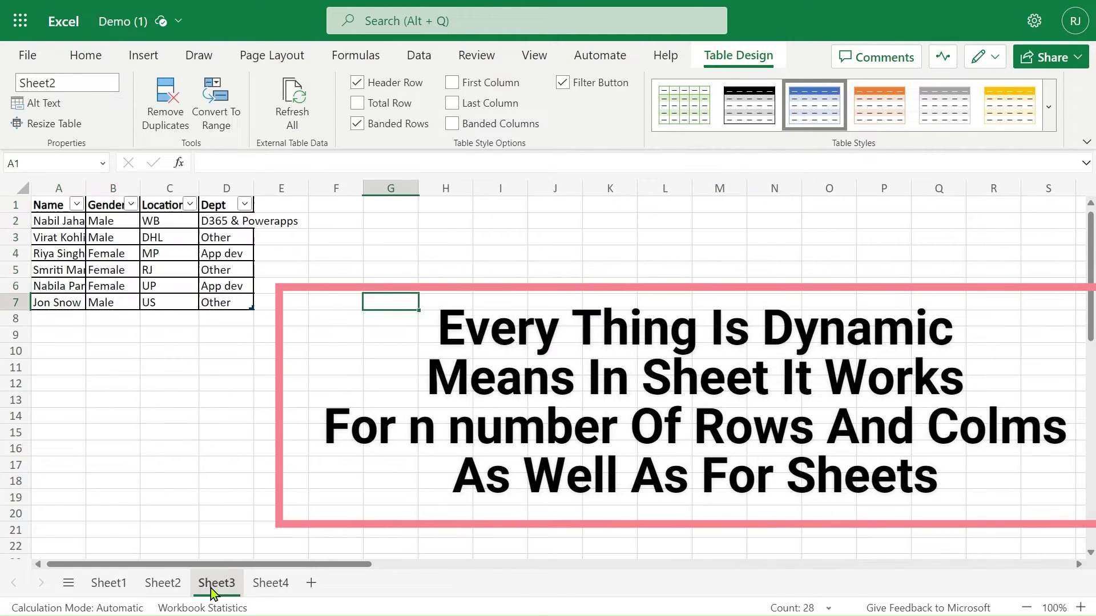
pyautogui.click(156, 284)
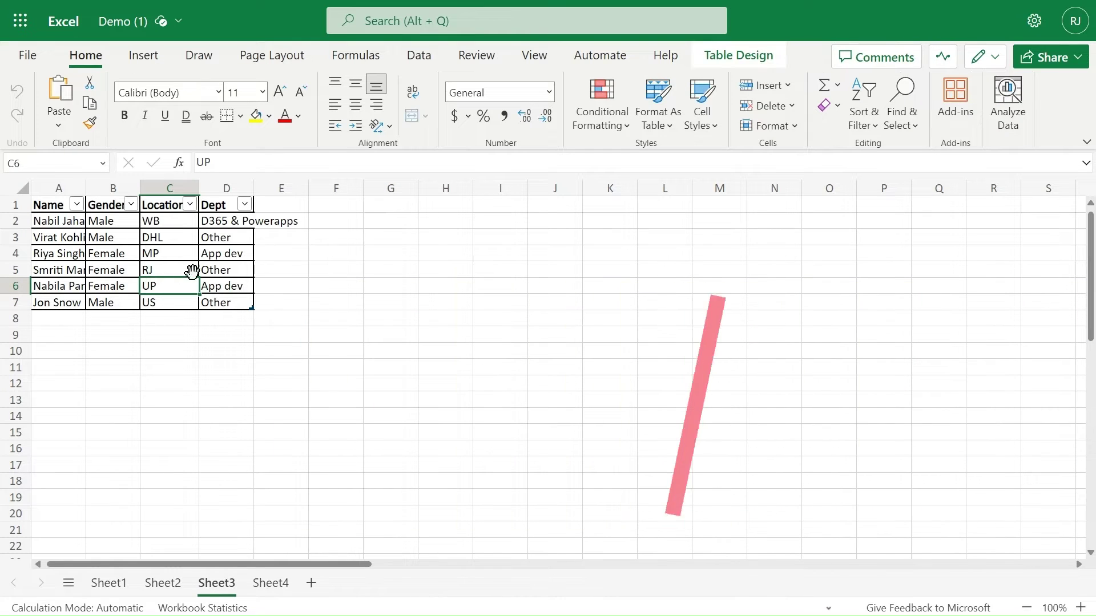
pyautogui.click(271, 584)
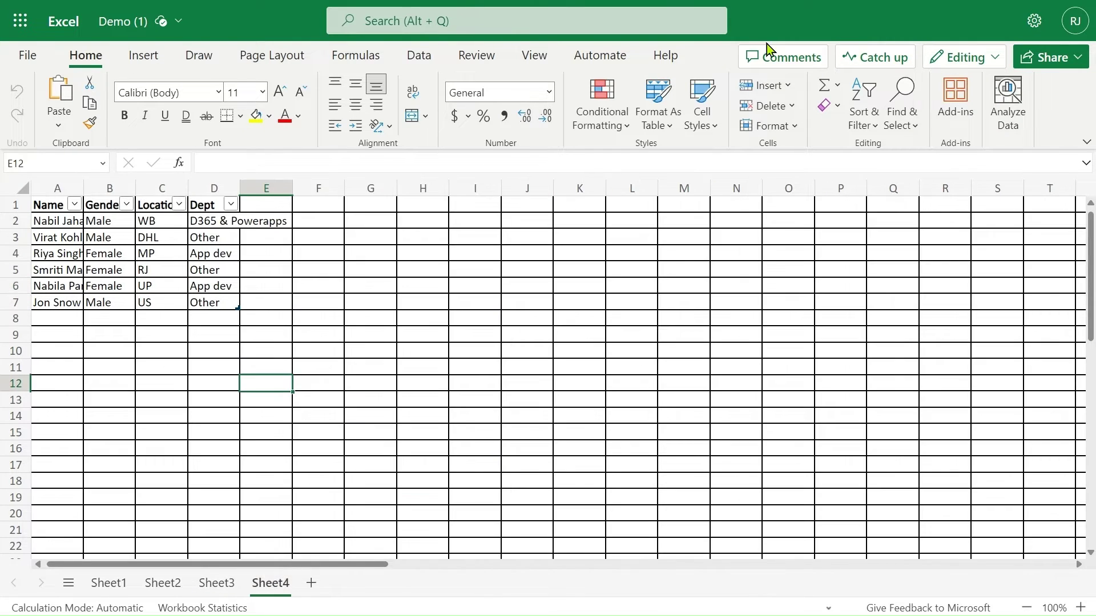
pyautogui.click(147, 276)
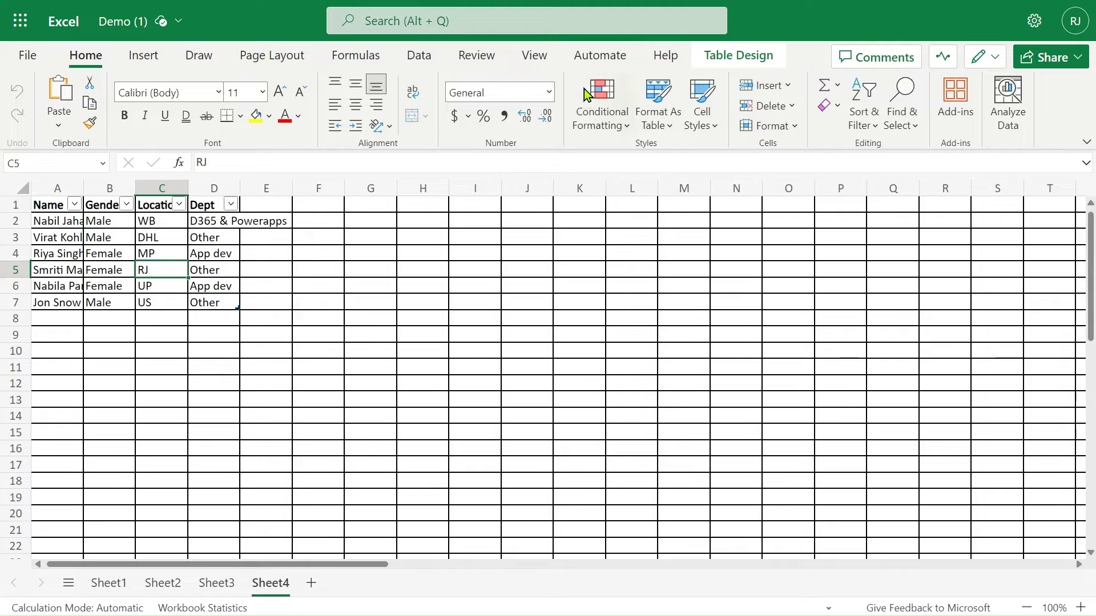
pyautogui.click(714, 54)
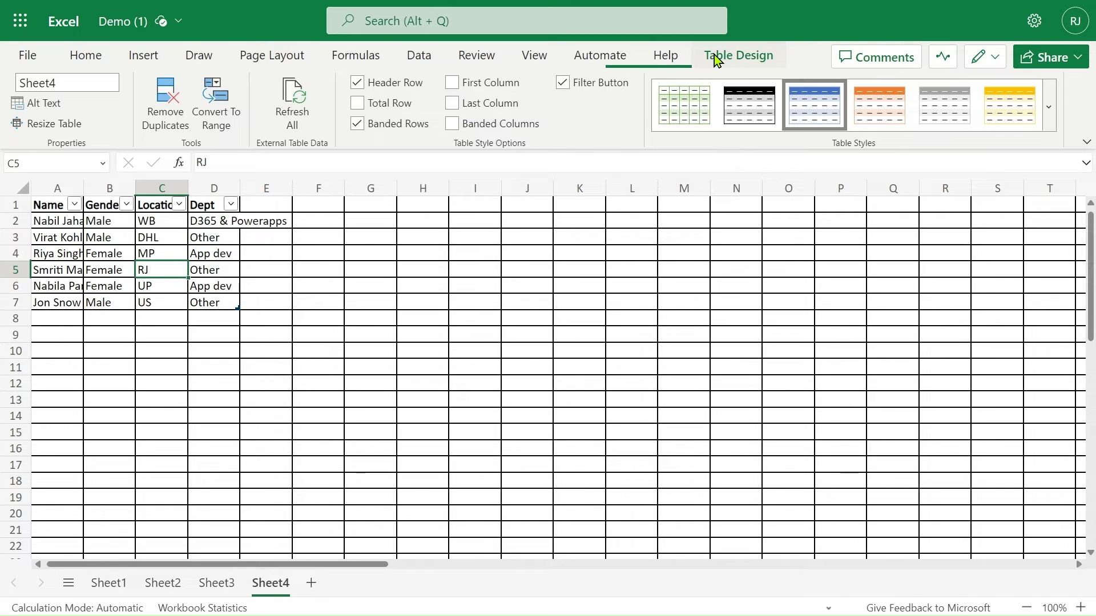
pyautogui.click(100, 265)
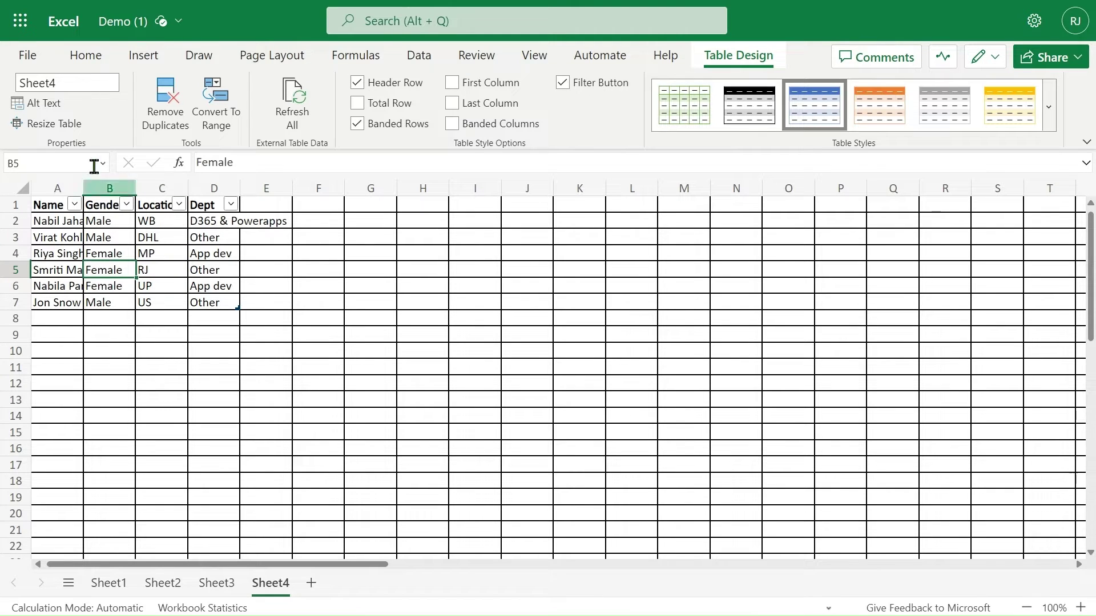
# Step: Switch to Power Automate and start building a new instant cloud flow
pyautogui.press('super+Tab')
pyautogui.click(374, 429)
pyautogui.click(108, 122)
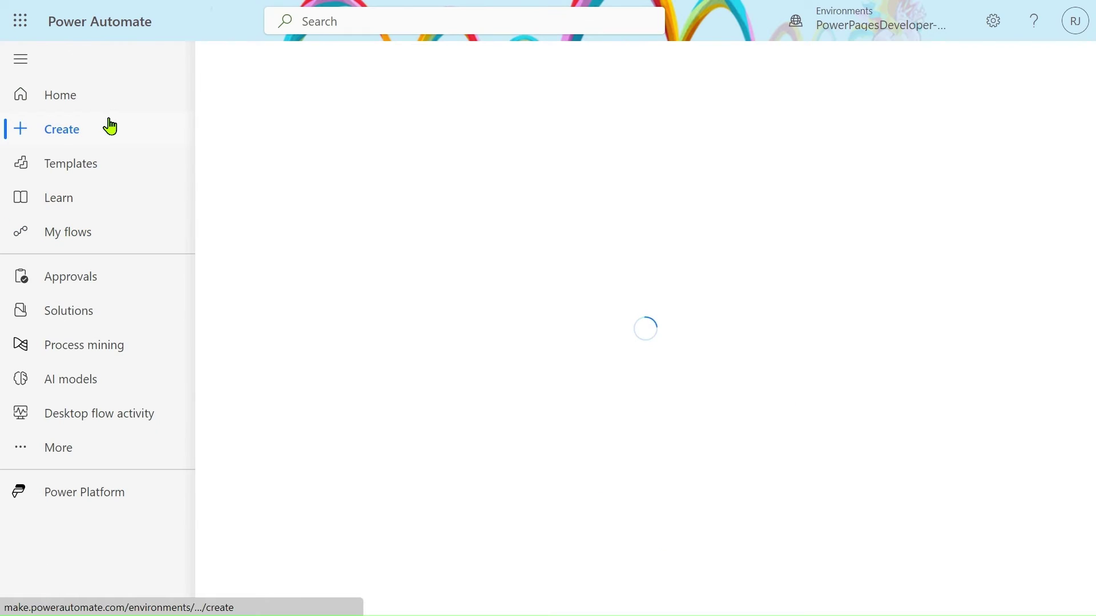
pyautogui.click(588, 234)
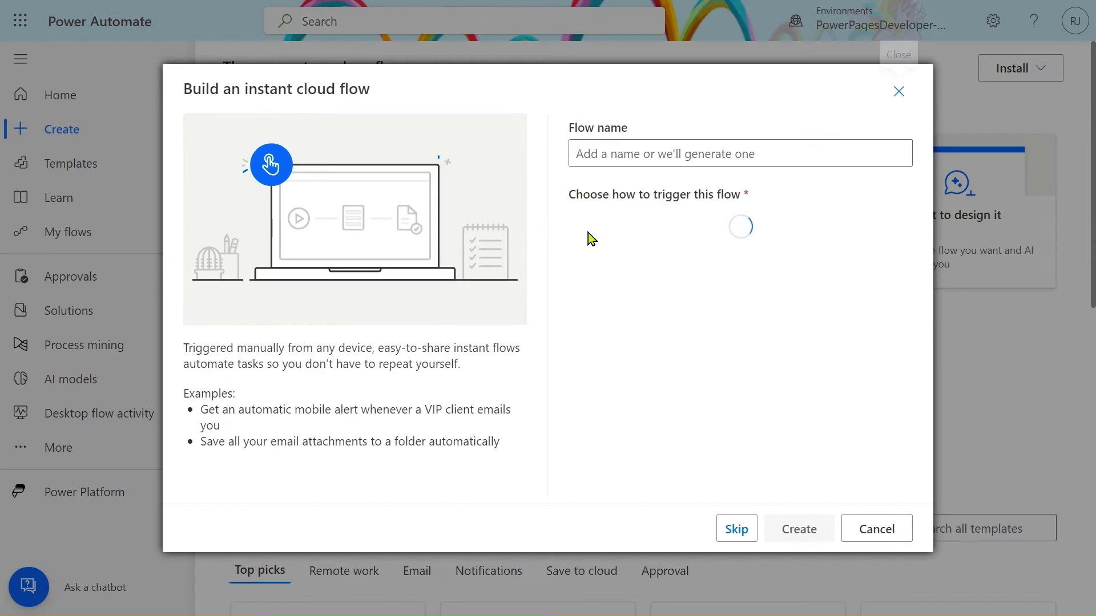
# Step: Name the flow ConvertExcelSheetsIntoTable and create it with the "Manually trigger a flow" trigger
pyautogui.click(695, 155)
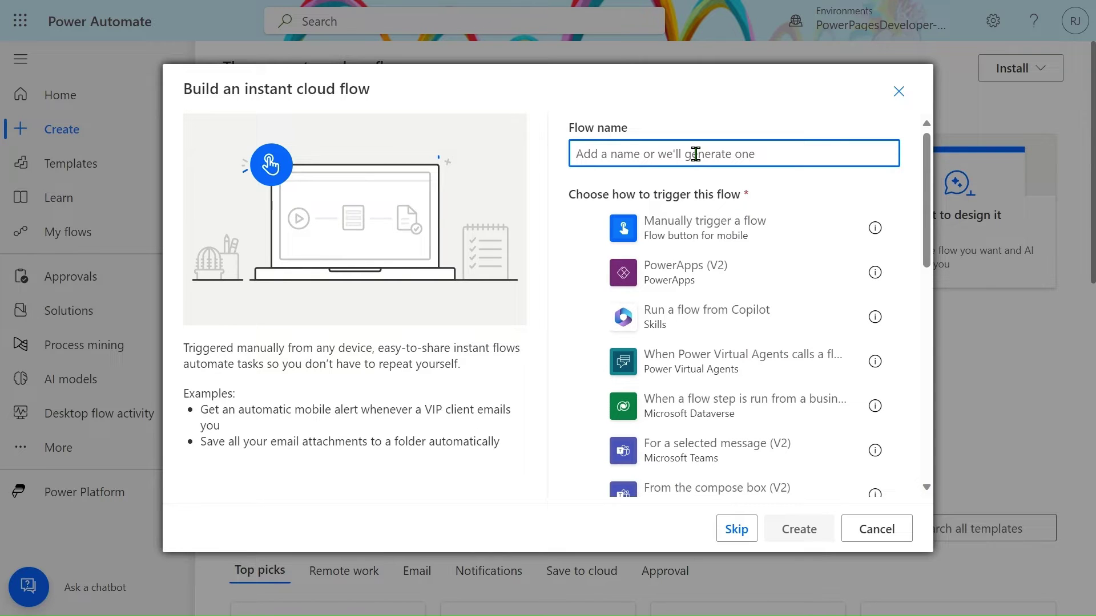
pyautogui.write('Con')
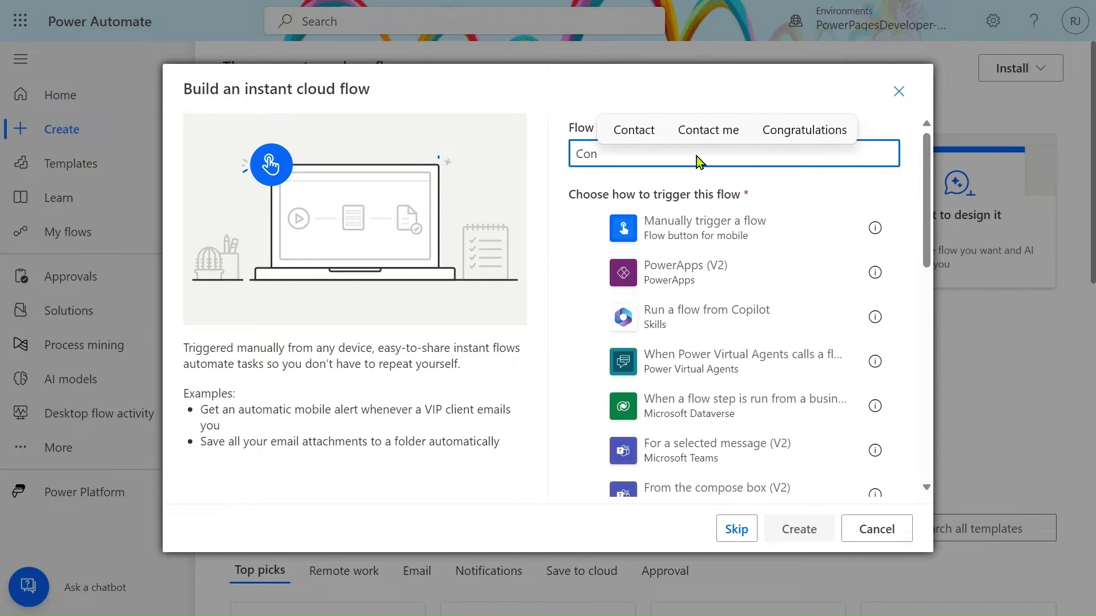
pyautogui.write('vey')
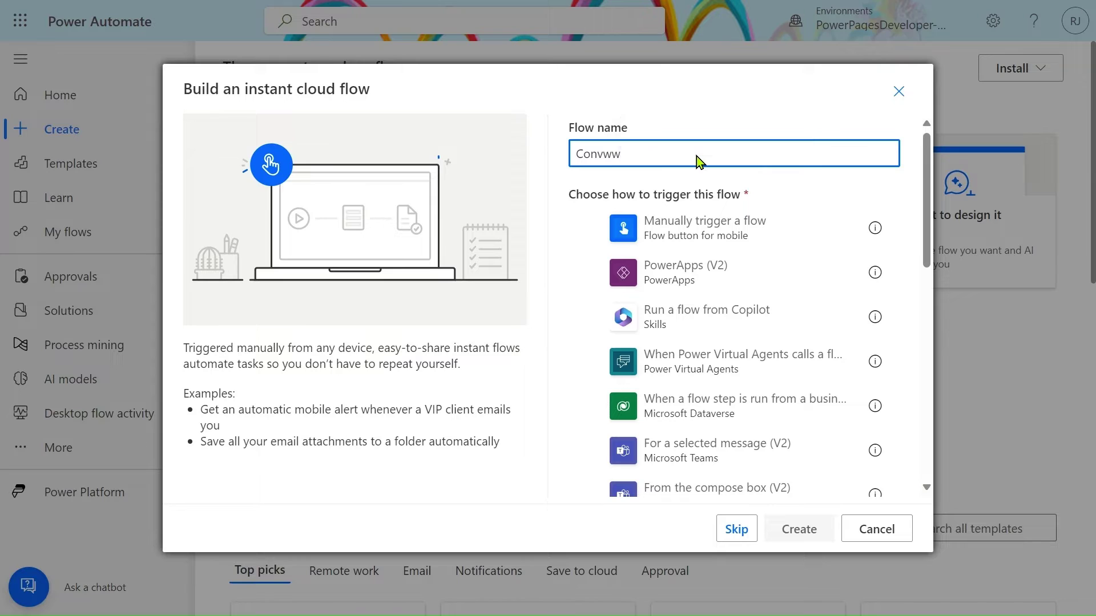
pyautogui.press('BackSpace')
pyautogui.press('BackSpace')
pyautogui.write('ertE')
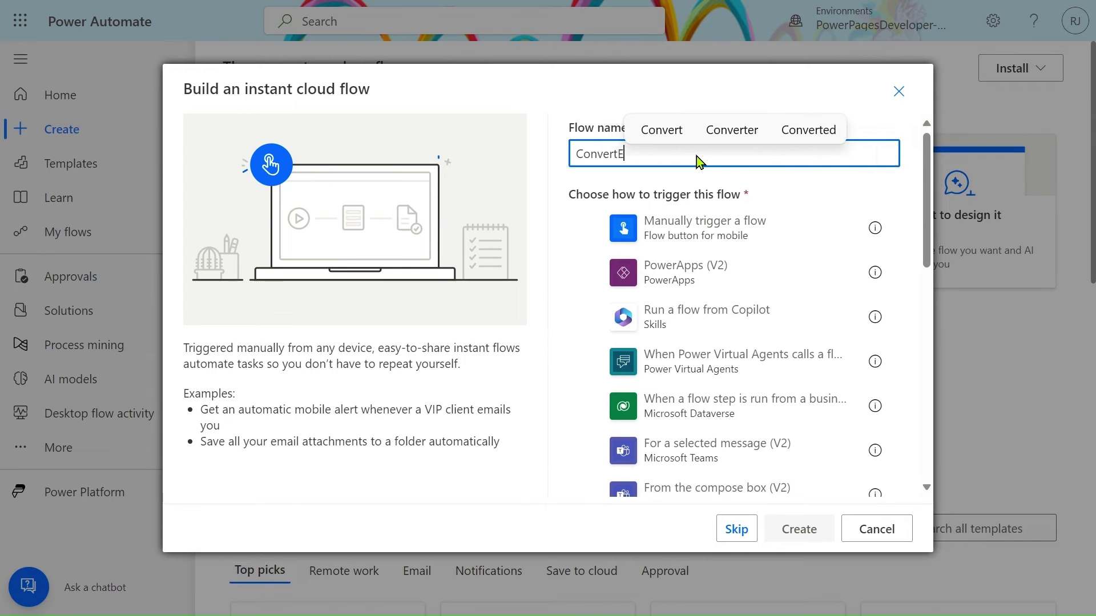
pyautogui.write('xcelSheetsIntoTable')
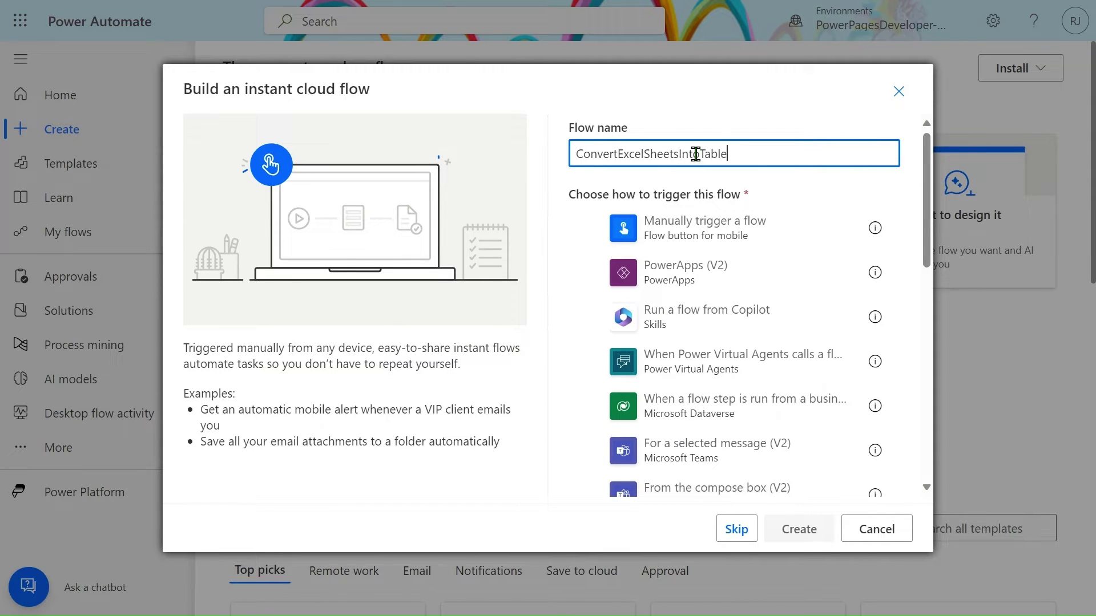
pyautogui.click(774, 246)
pyautogui.click(789, 528)
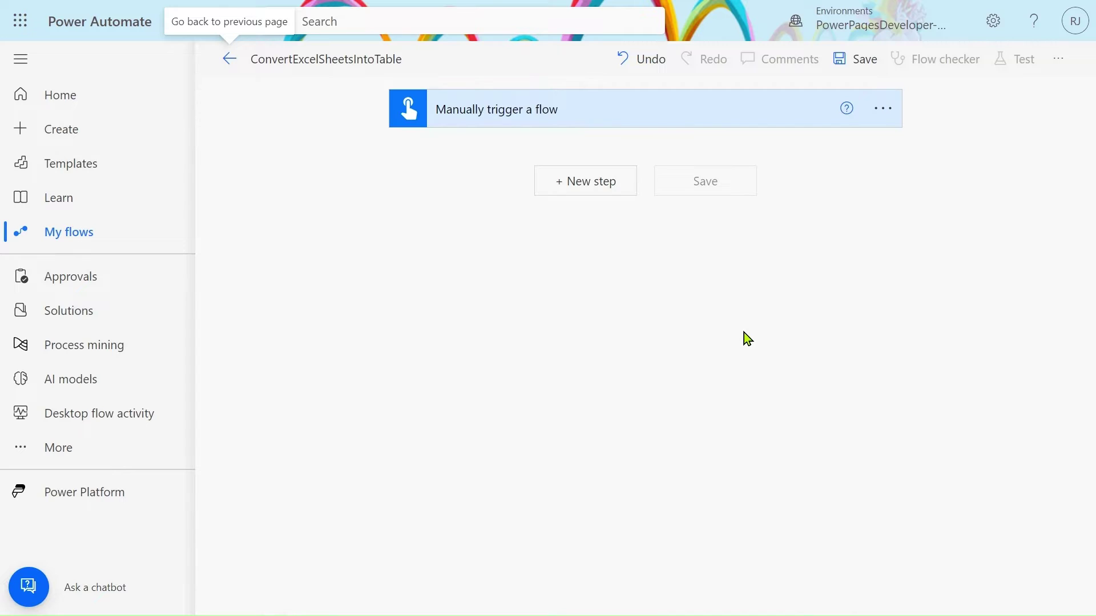
# Step: Add a file input to the manual trigger
pyautogui.click(615, 111)
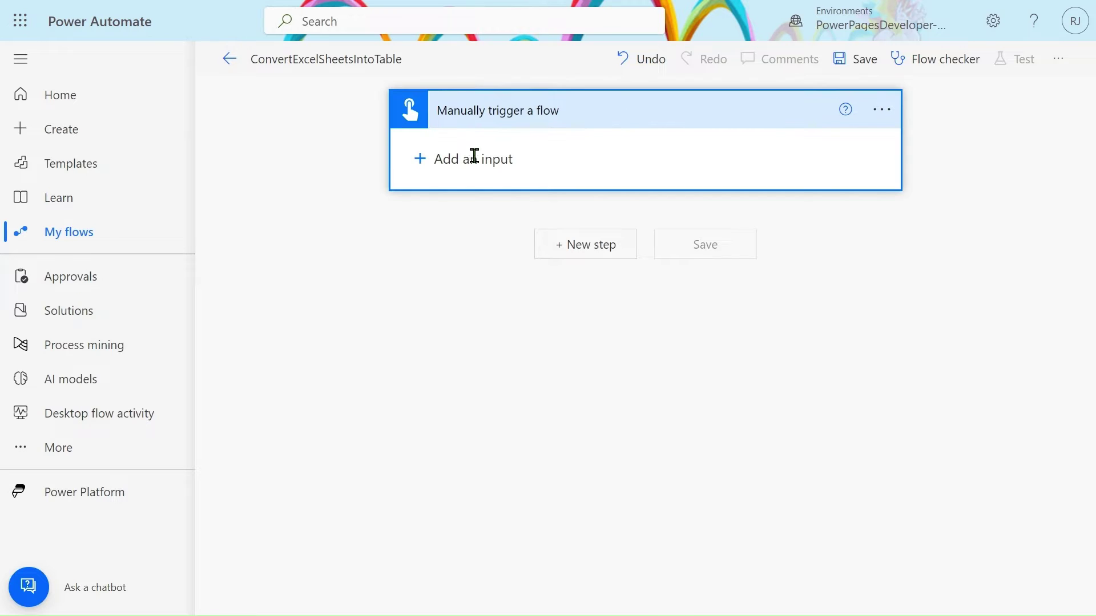
pyautogui.click(474, 159)
pyautogui.click(593, 201)
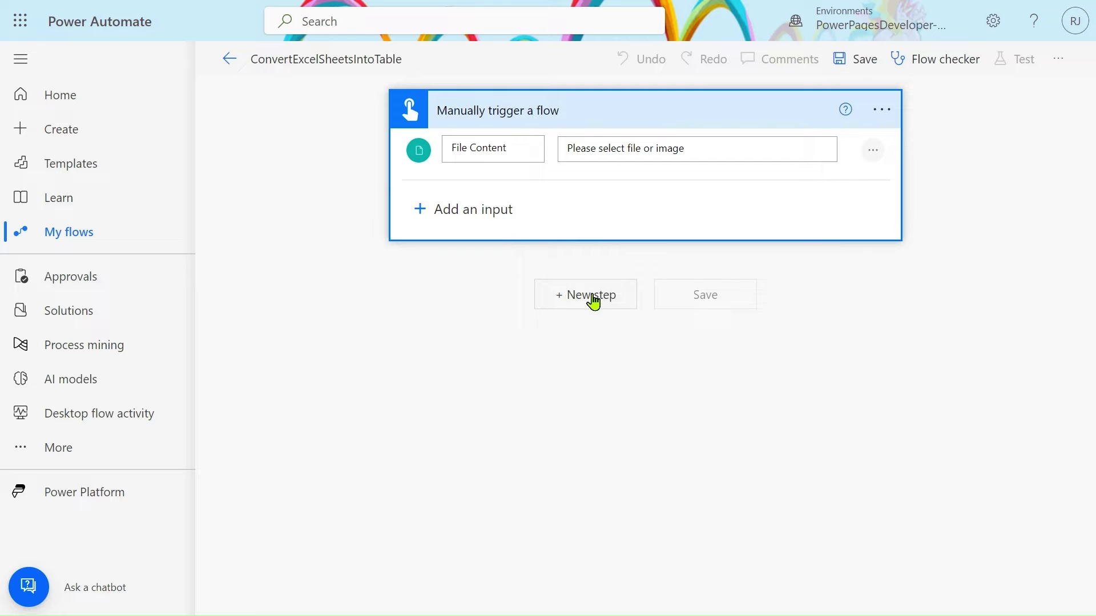
# Step: Add a OneDrive for Business "Create file" action after the trigger and set its folder path to /
pyautogui.click(592, 298)
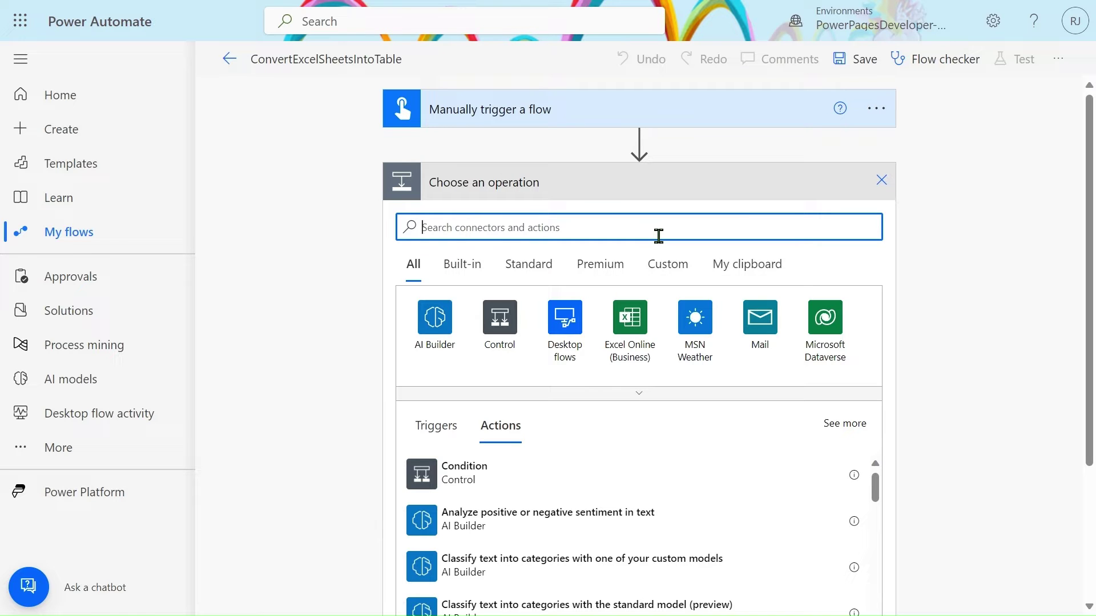
pyautogui.write('cre')
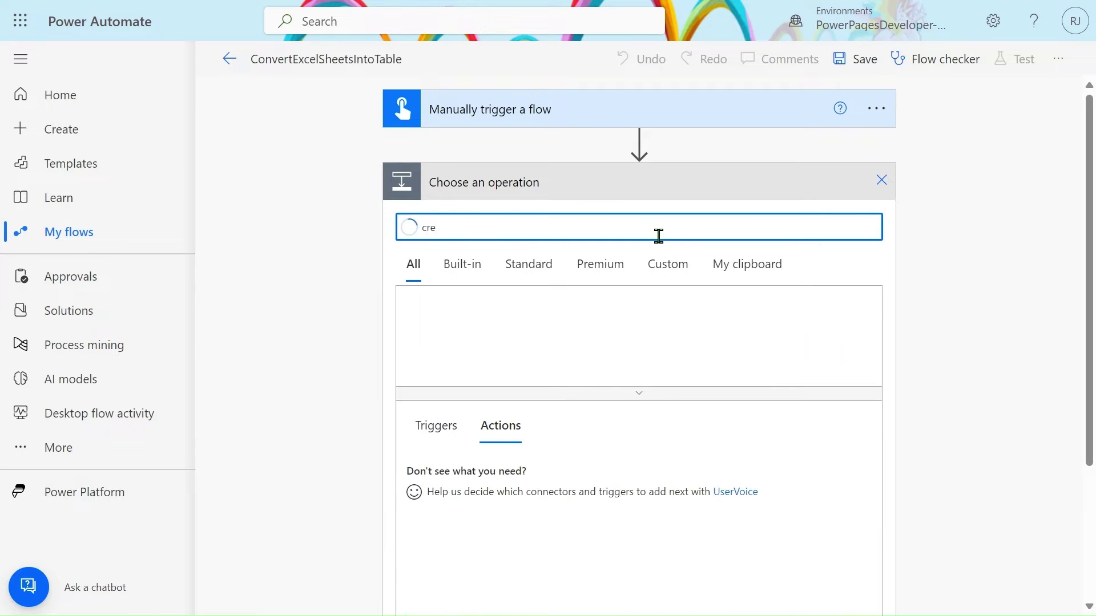
pyautogui.write('ate')
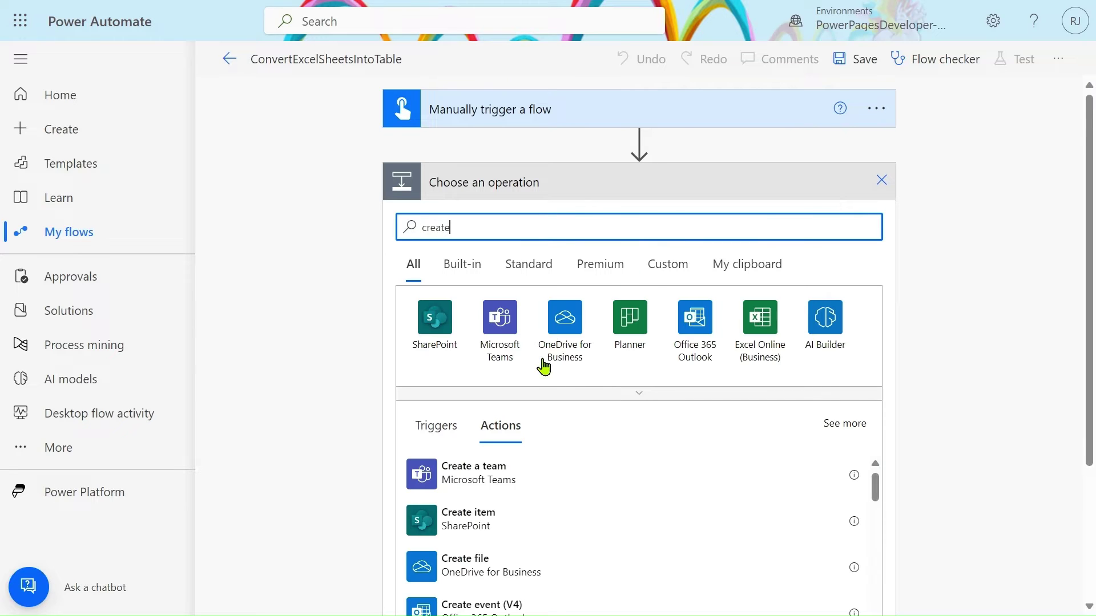
pyautogui.click(566, 341)
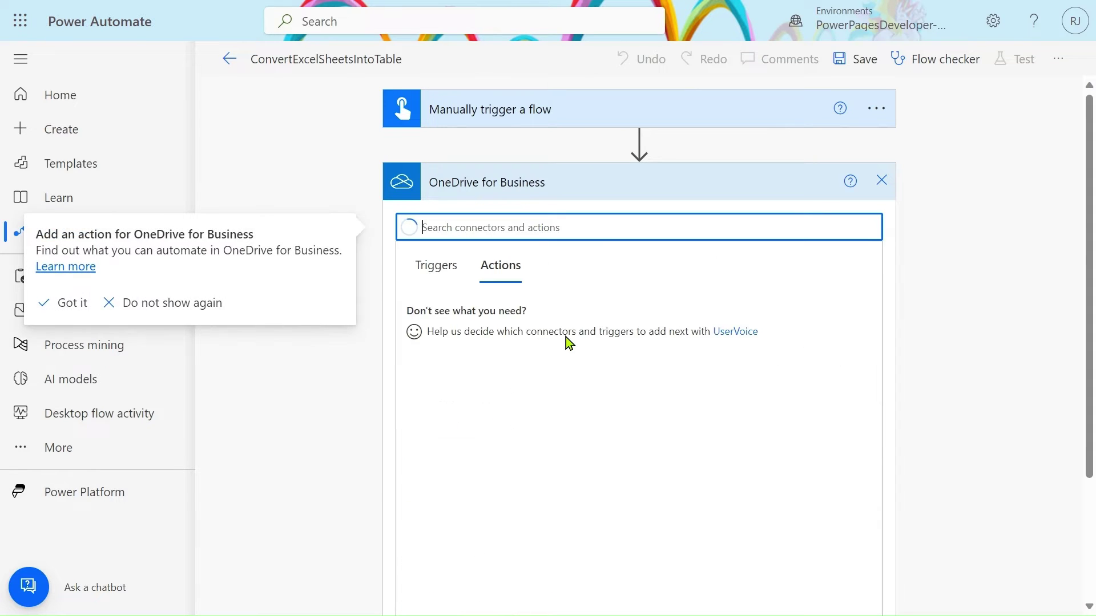
pyautogui.click(533, 329)
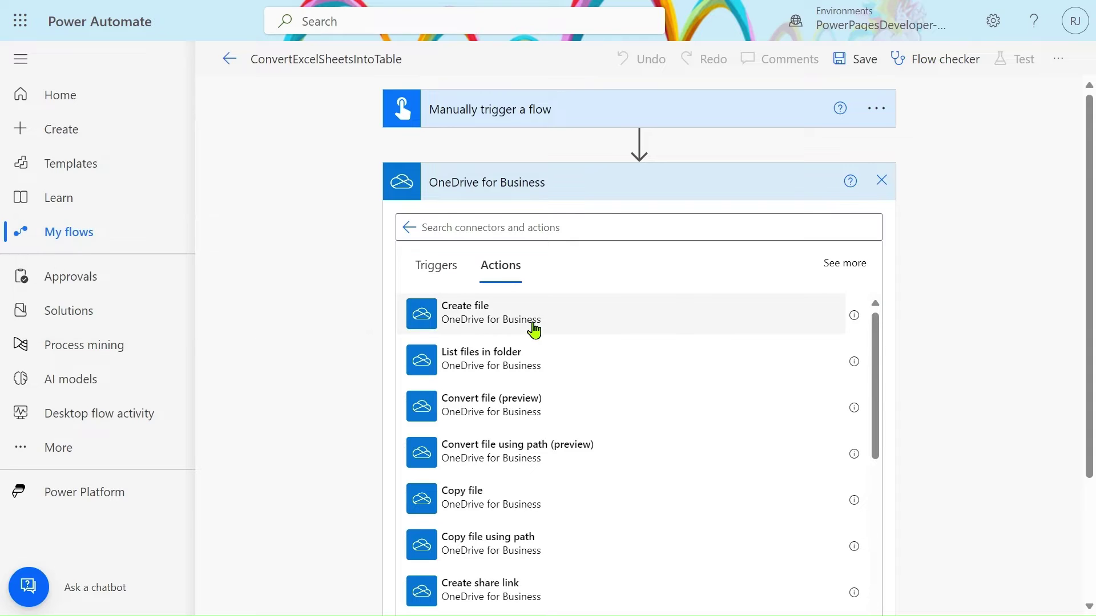
pyautogui.click(533, 329)
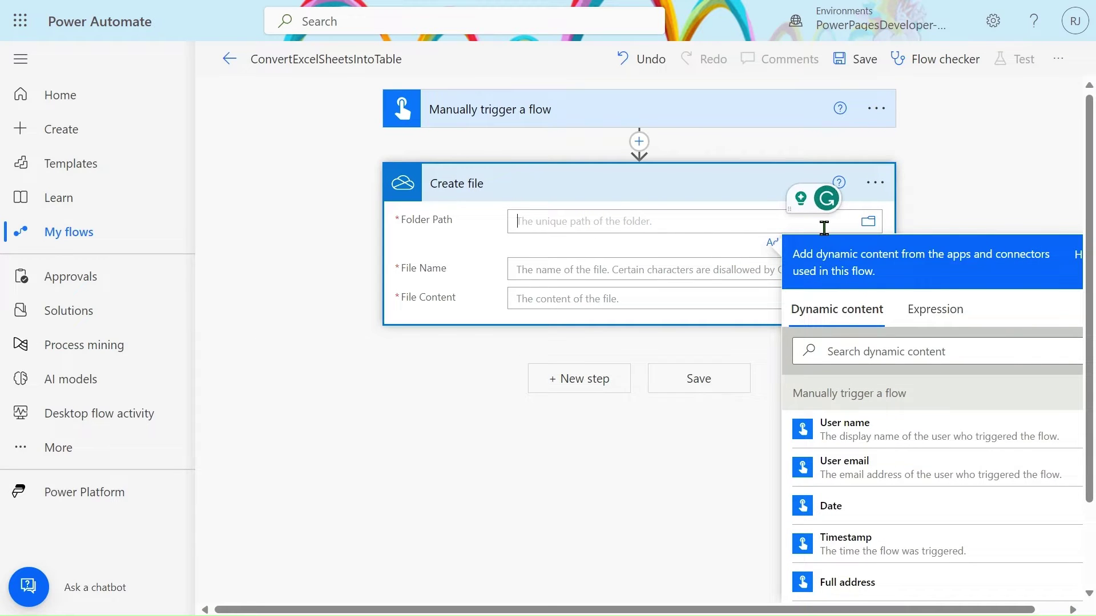
pyautogui.write('/')
# Step: Compose the expression triggerBody()['File']['Name'] for the File Name of the Create file action
pyautogui.click(683, 268)
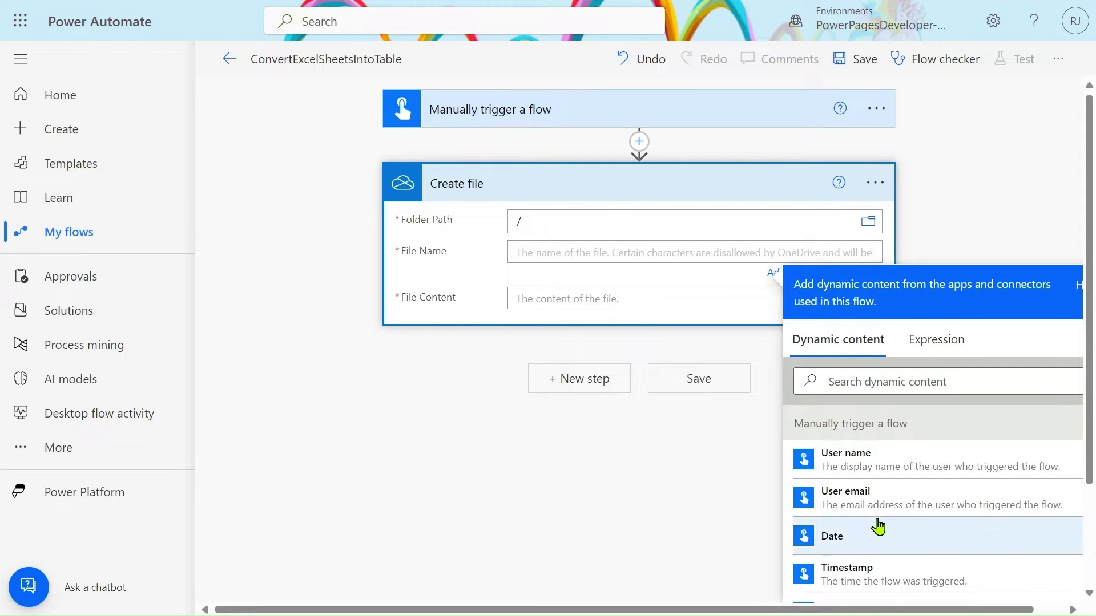
pyautogui.scroll(-3, 878, 526)
pyautogui.scroll(-3, 878, 526)
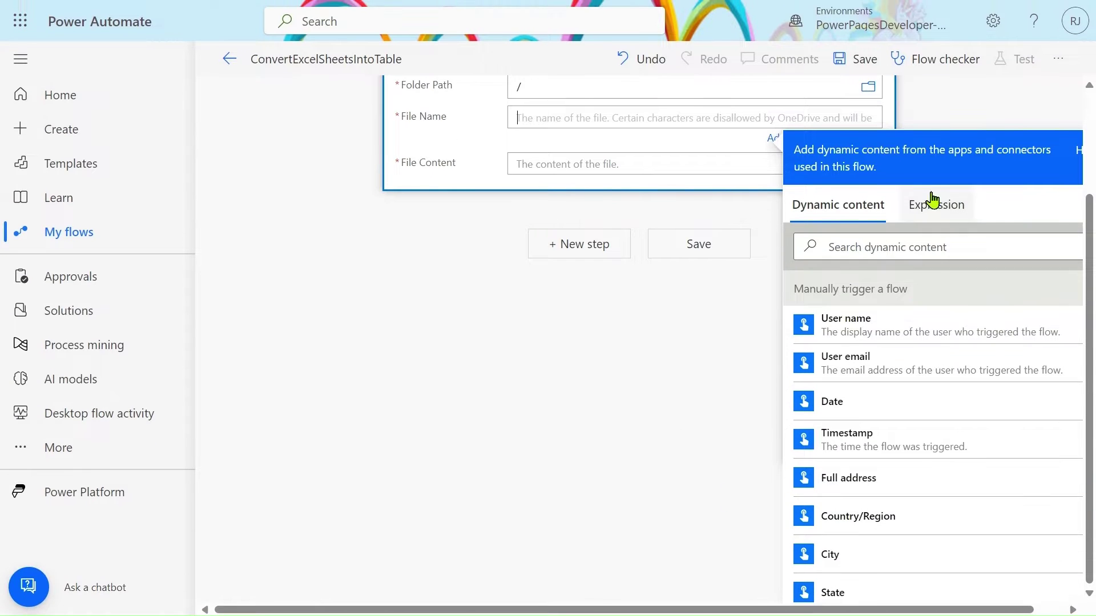
pyautogui.click(930, 203)
pyautogui.scroll(3, 711, 350)
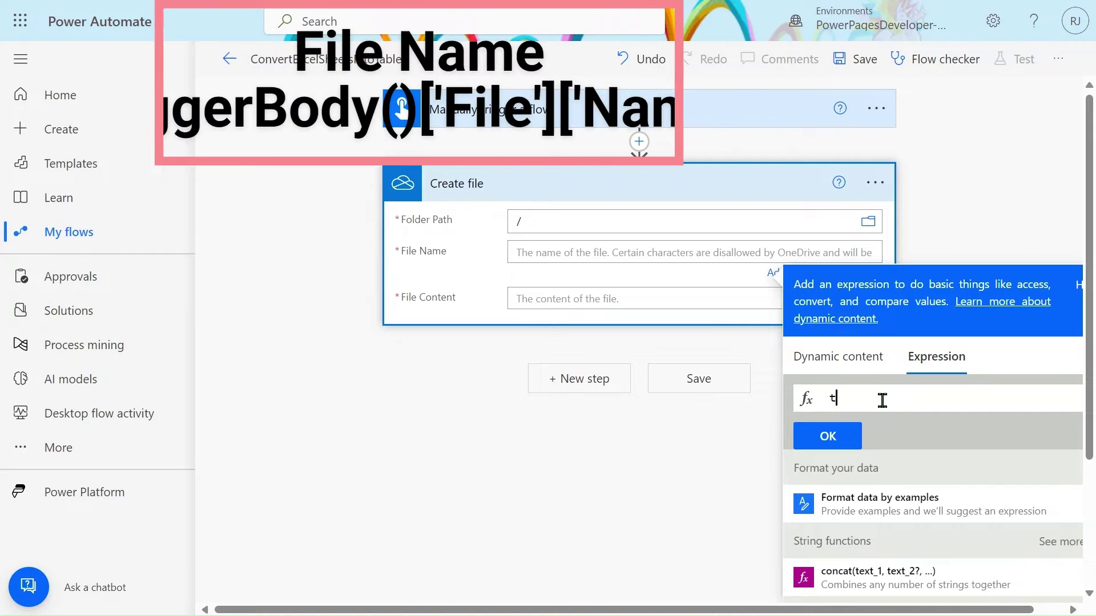
pyautogui.write('tr')
pyautogui.press('Down')
pyautogui.press('Return')
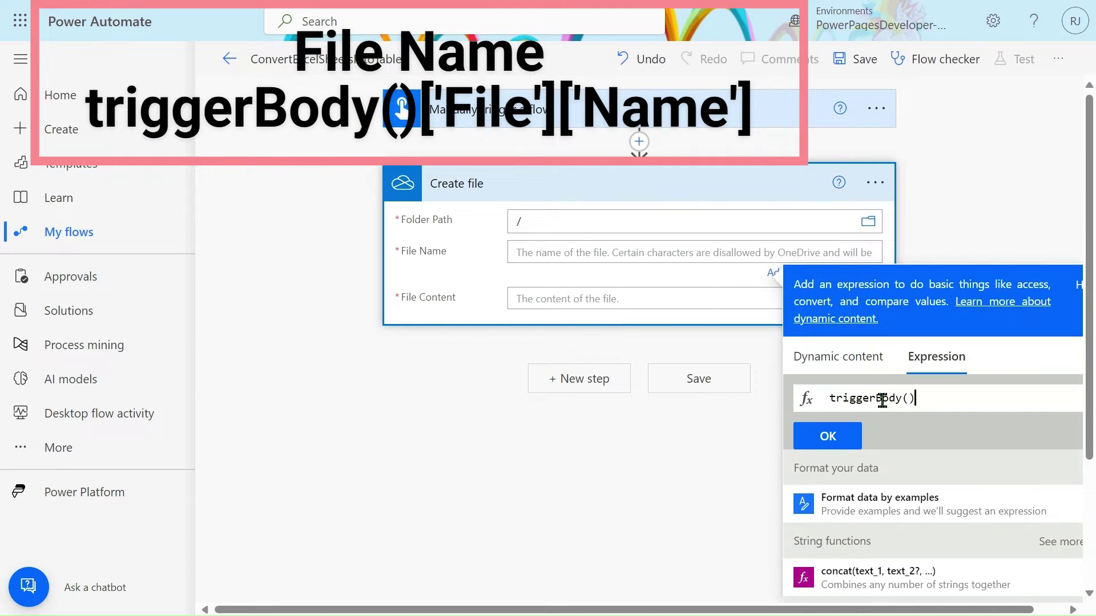
pyautogui.click(1051, 402)
pyautogui.write("['File']['Name']")
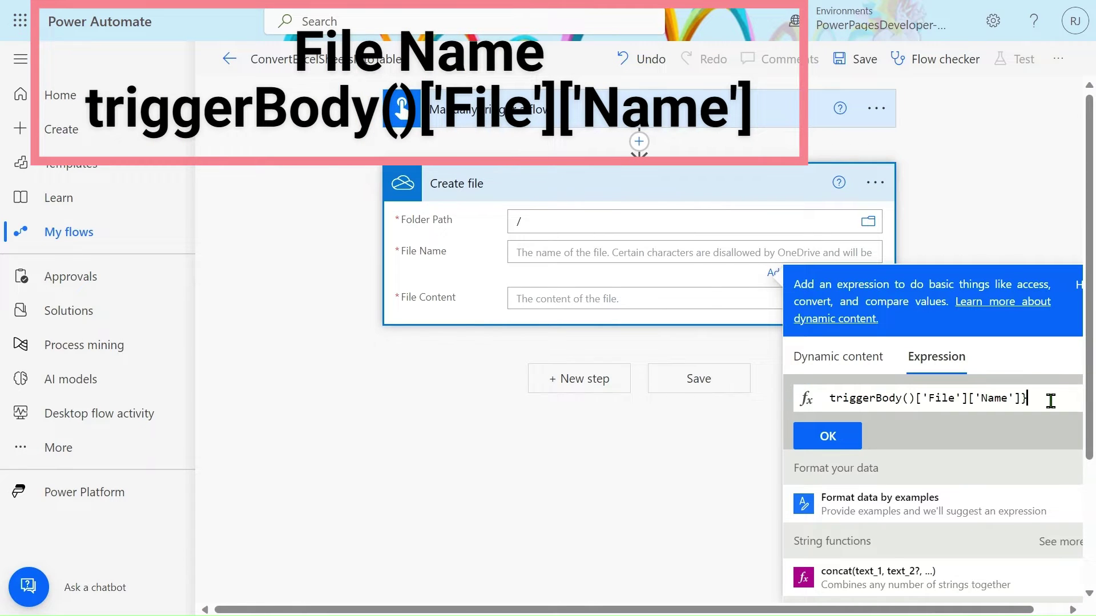
# Step: Copy the file name expression and add it as a note on the Create file action
pyautogui.hotkey('ctrl', 'a')
pyautogui.hotkey('ctrl', 'c')
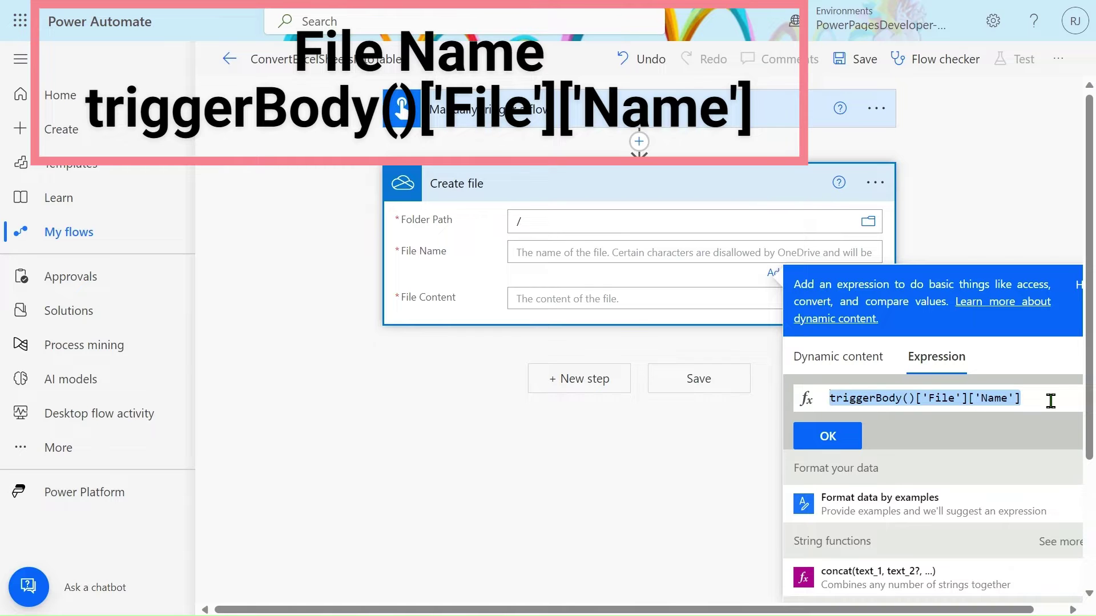
pyautogui.click(875, 182)
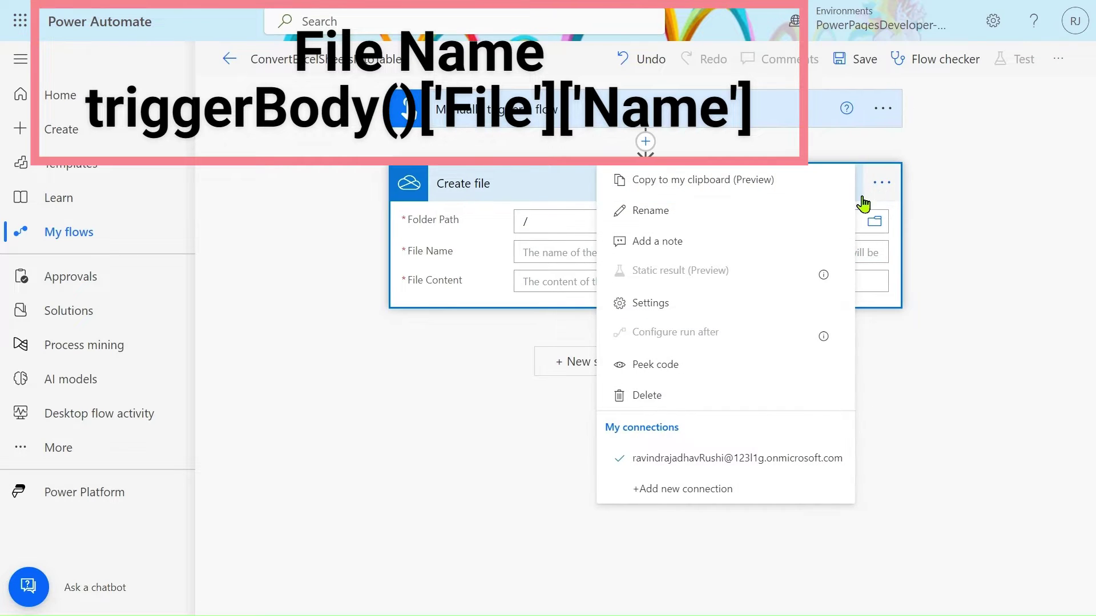
pyautogui.click(699, 254)
pyautogui.hotkey('ctrl', 'v')
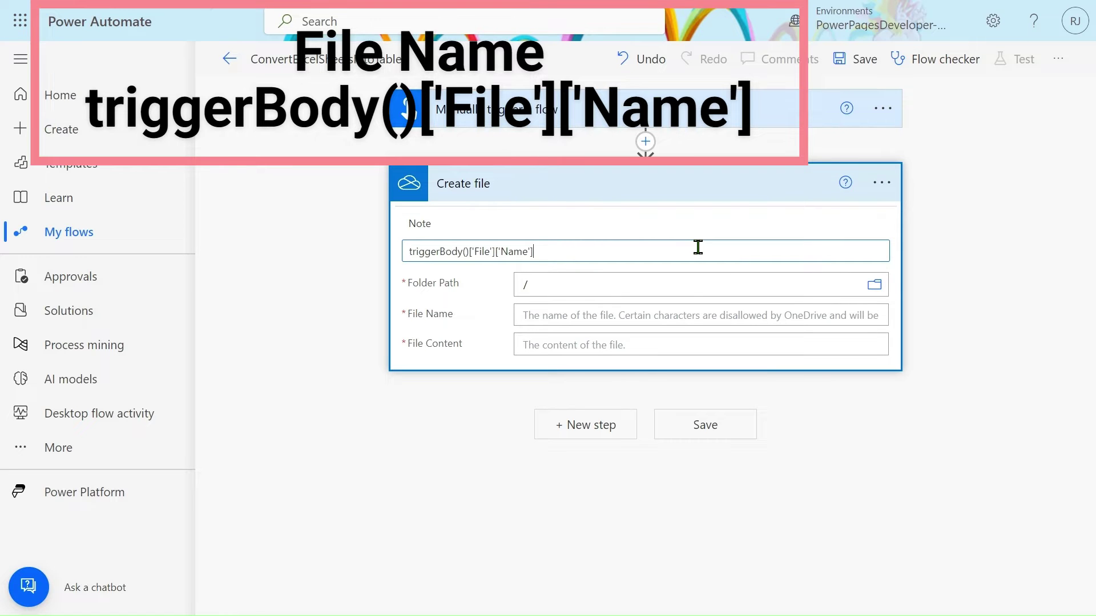
# Step: Set the Create file action's File Name to the expression triggerBody()['File']['Name']
pyautogui.click(594, 318)
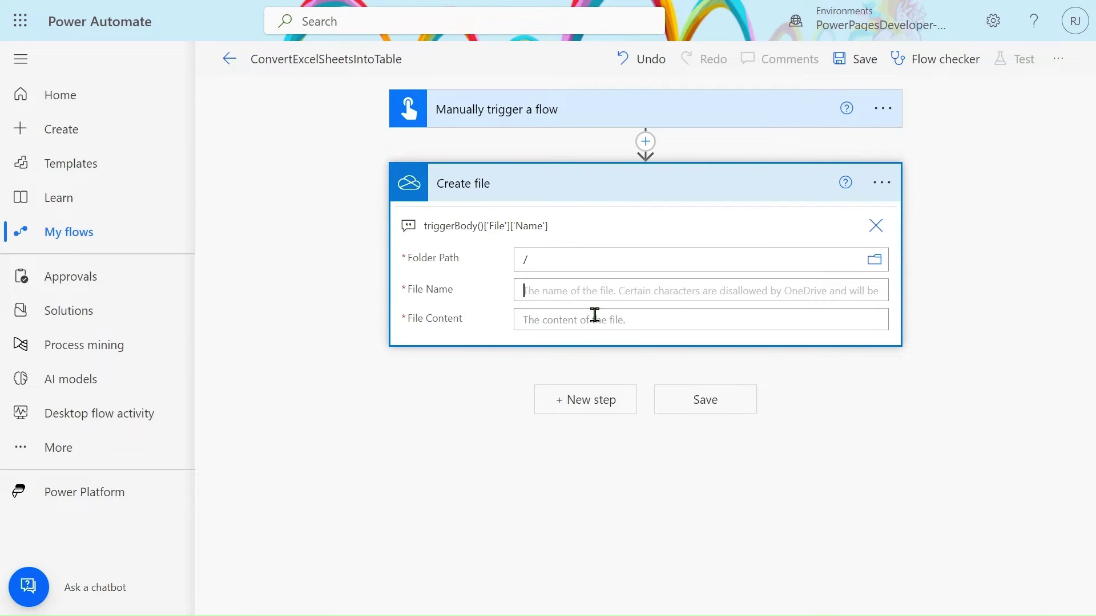
pyautogui.hotkey('ctrl', 'v')
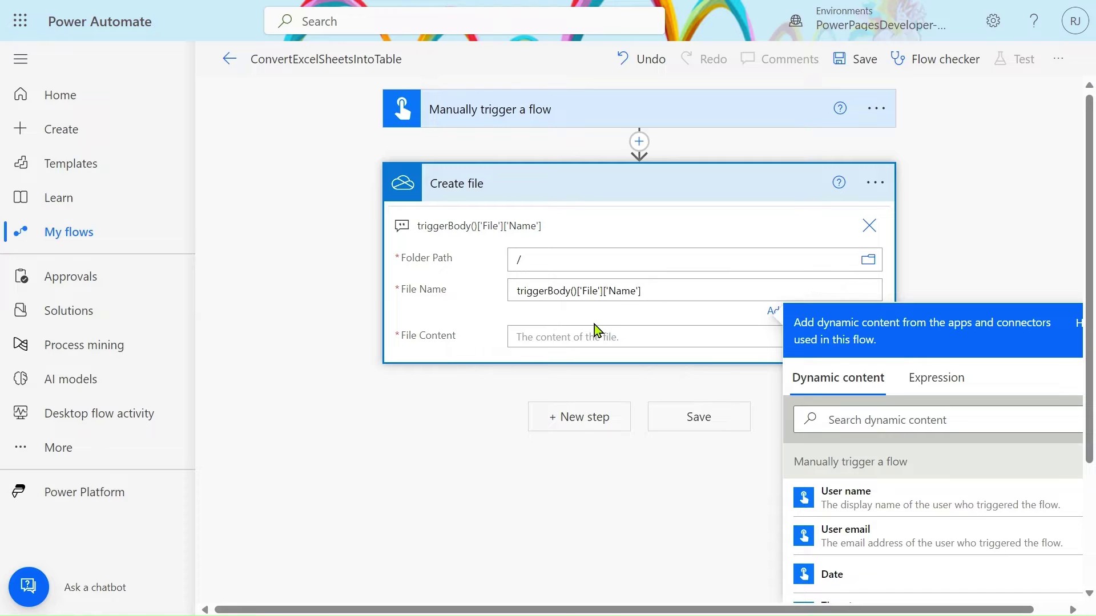
pyautogui.hotkey('ctrl', 'a')
pyautogui.hotkey('ctrl', 'c')
pyautogui.press('BackSpace')
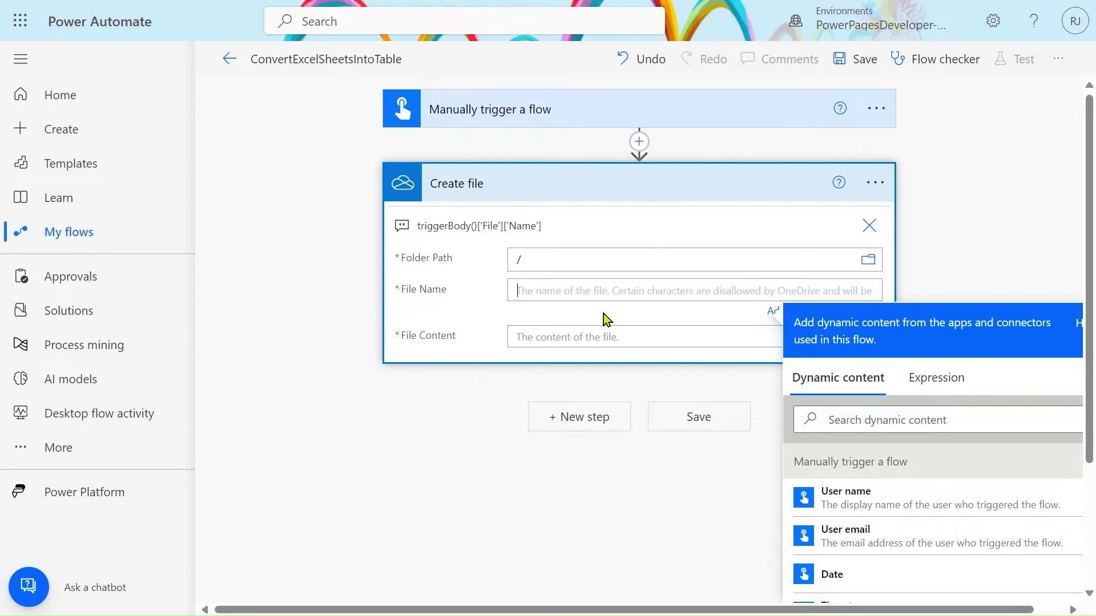
pyautogui.click(933, 379)
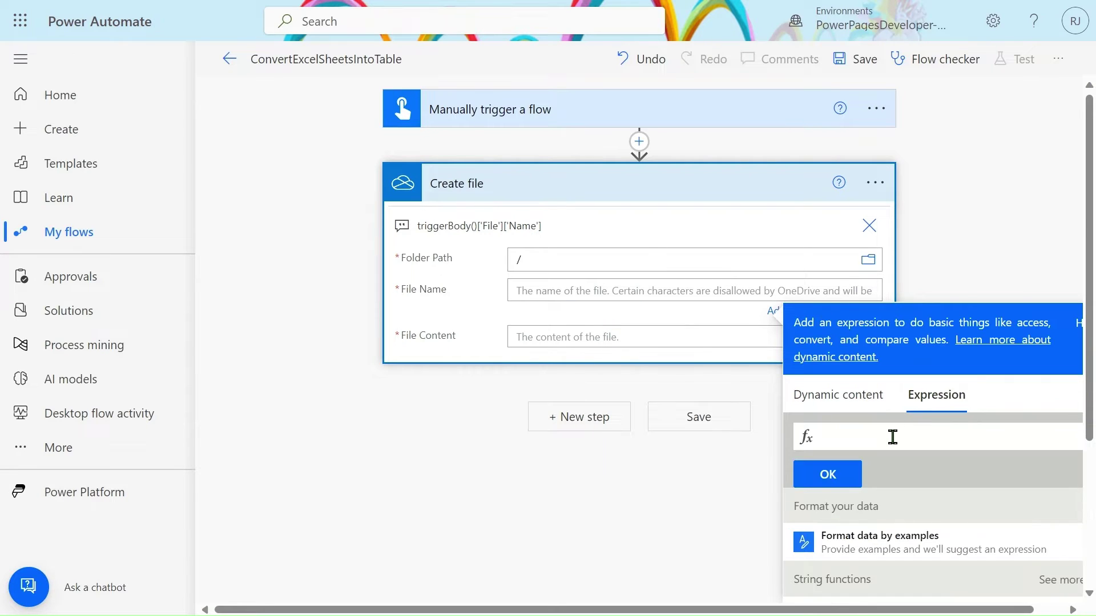
pyautogui.hotkey('ctrl', 'v')
pyautogui.click(826, 482)
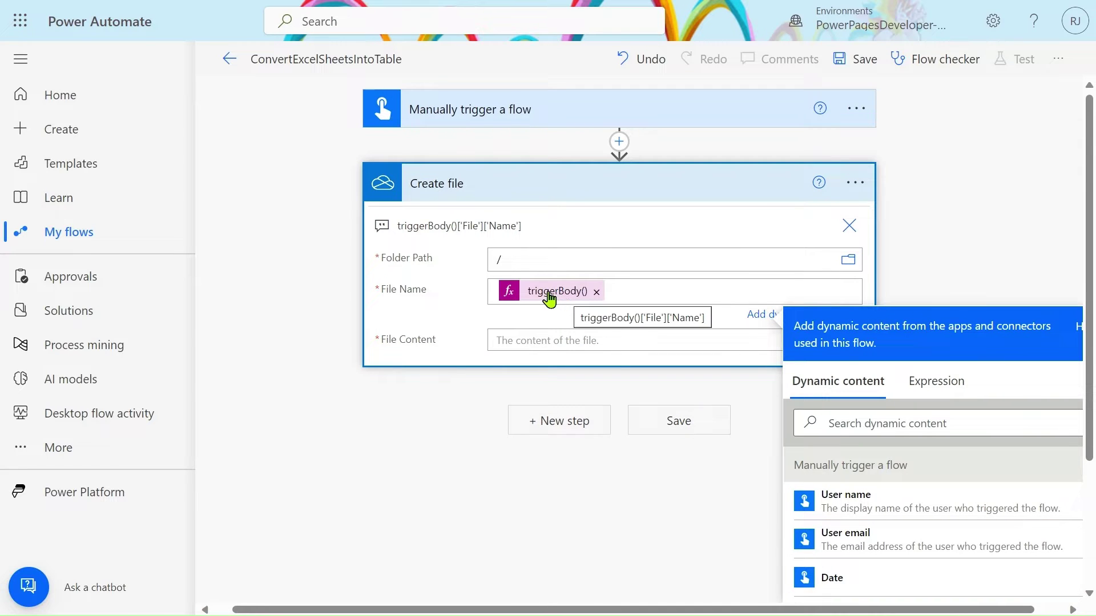
# Step: Set the Create file action's File Content to the trigger's File Content dynamic value
pyautogui.click(557, 340)
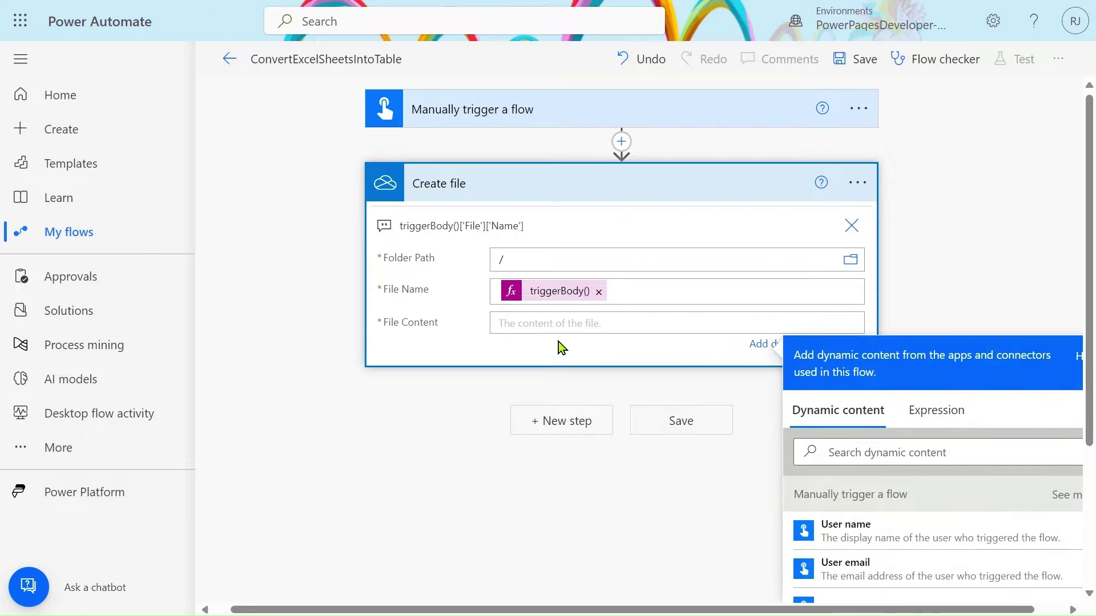
pyautogui.click(957, 411)
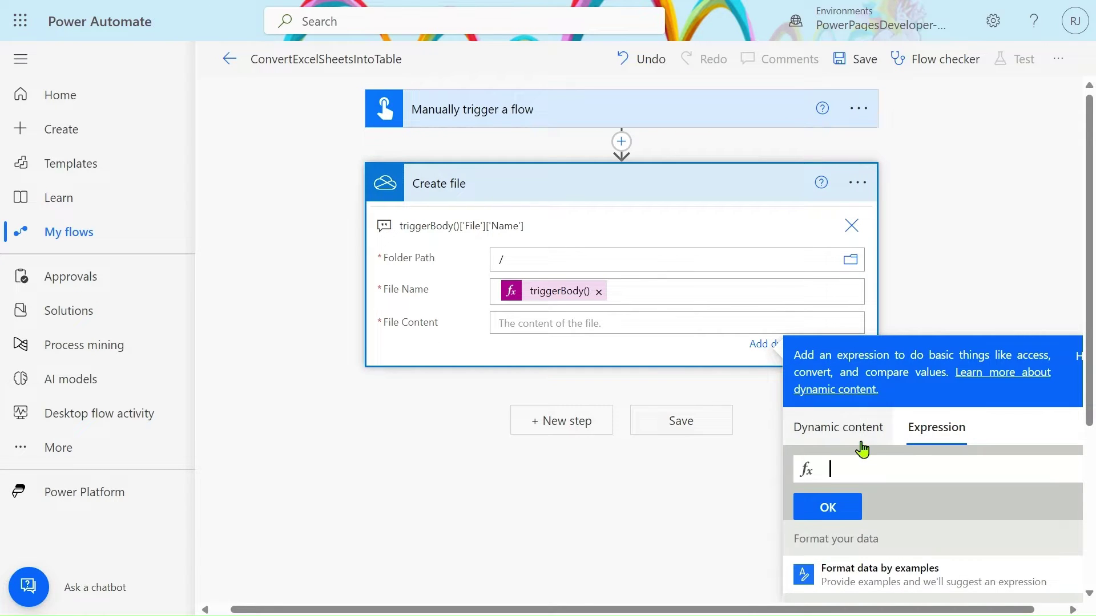
pyautogui.click(860, 437)
pyautogui.click(861, 407)
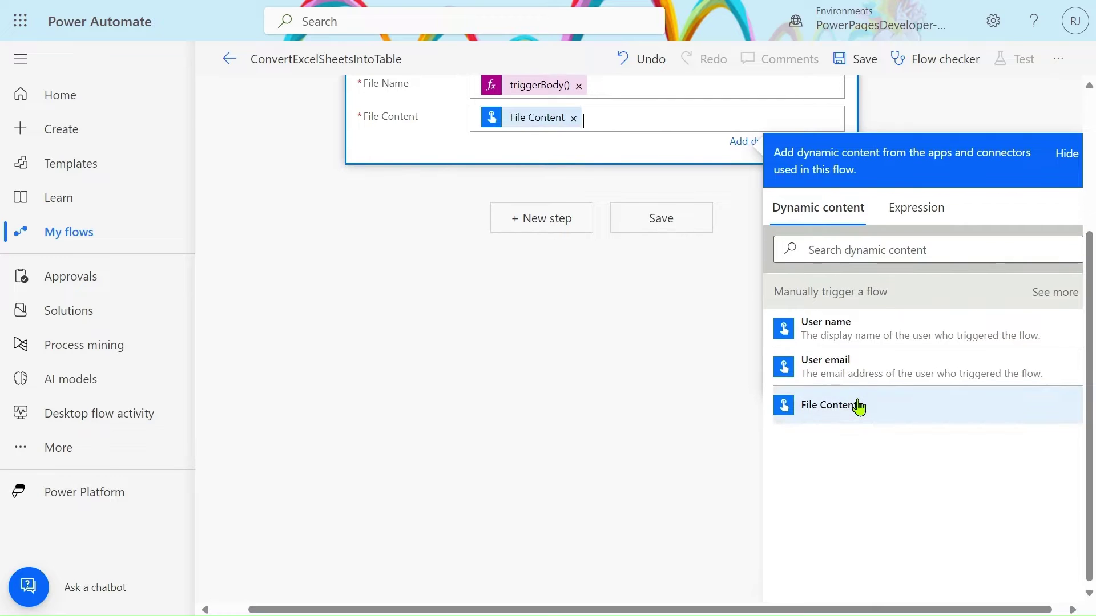
pyautogui.scroll(3, 633, 291)
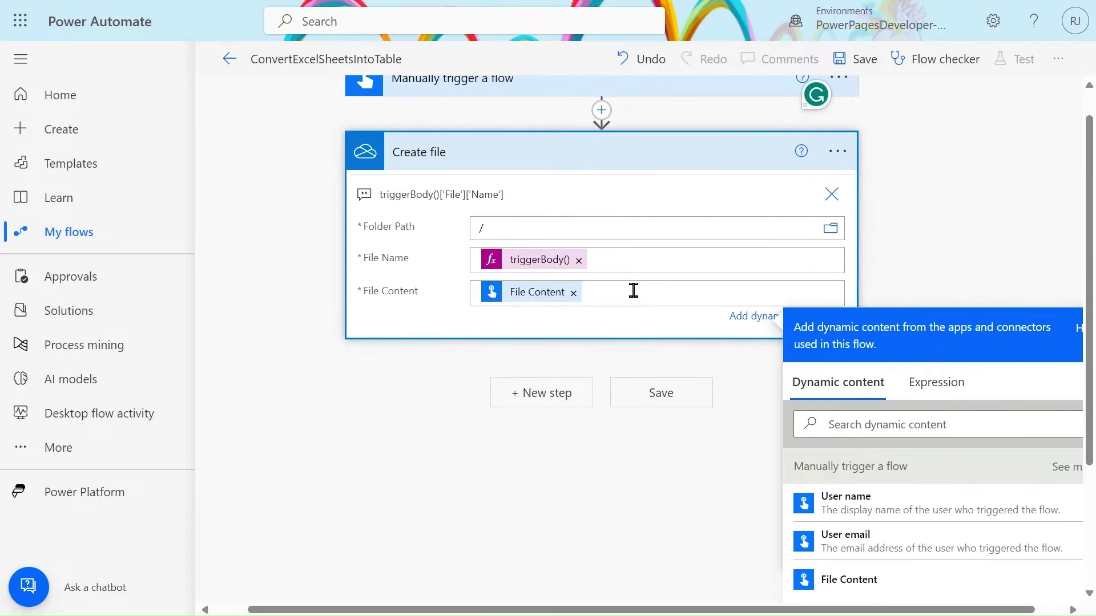
# Step: Add an Apply to each control as a new step after the Create file action
pyautogui.click(560, 393)
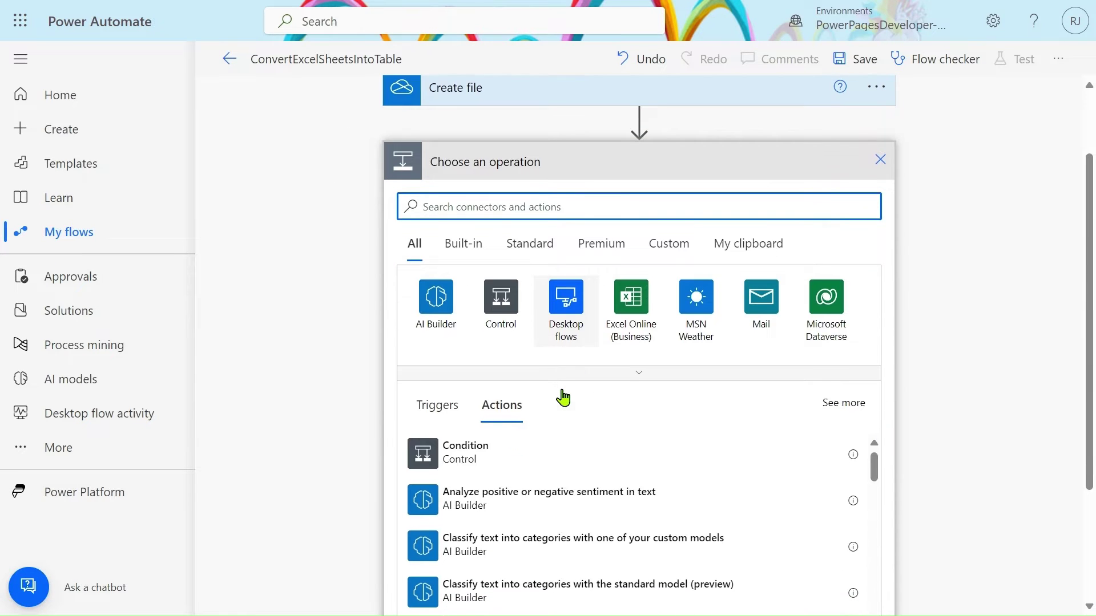
pyautogui.scroll(2, 563, 398)
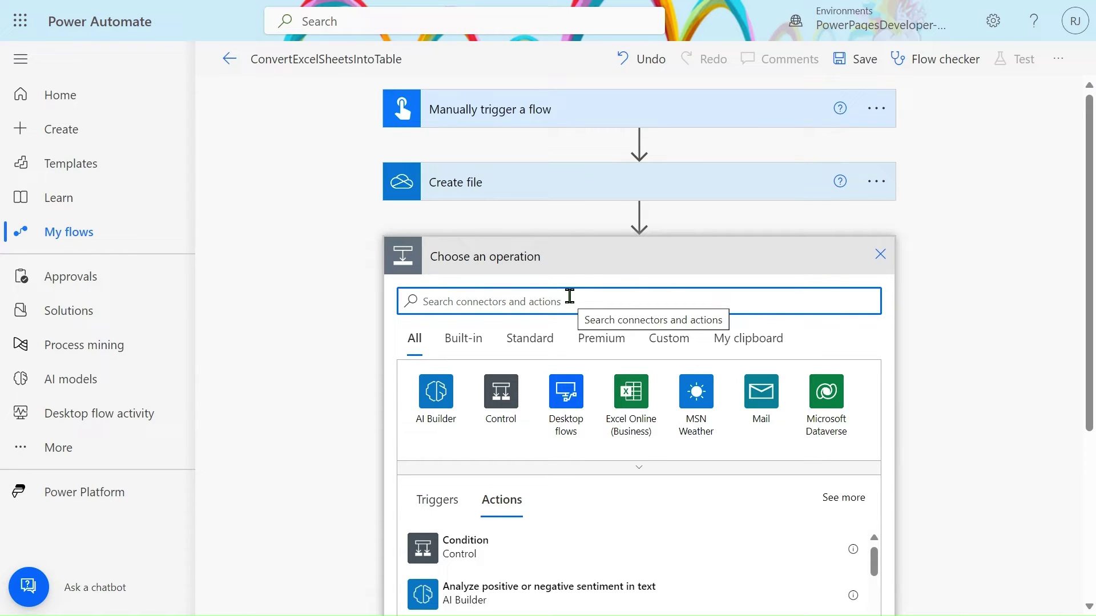
pyautogui.write('appl')
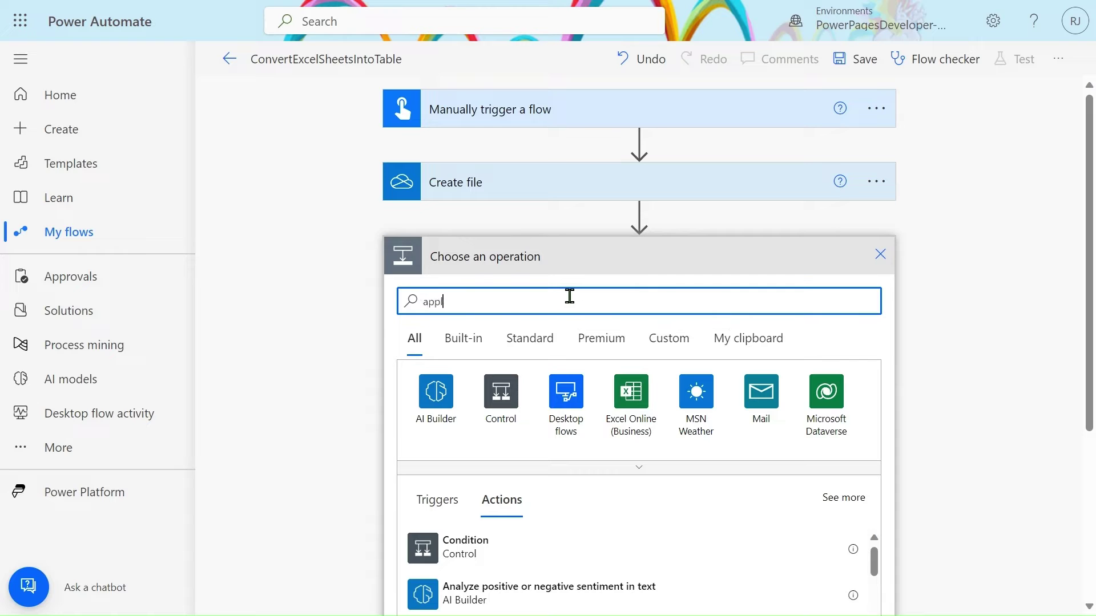
pyautogui.write('y')
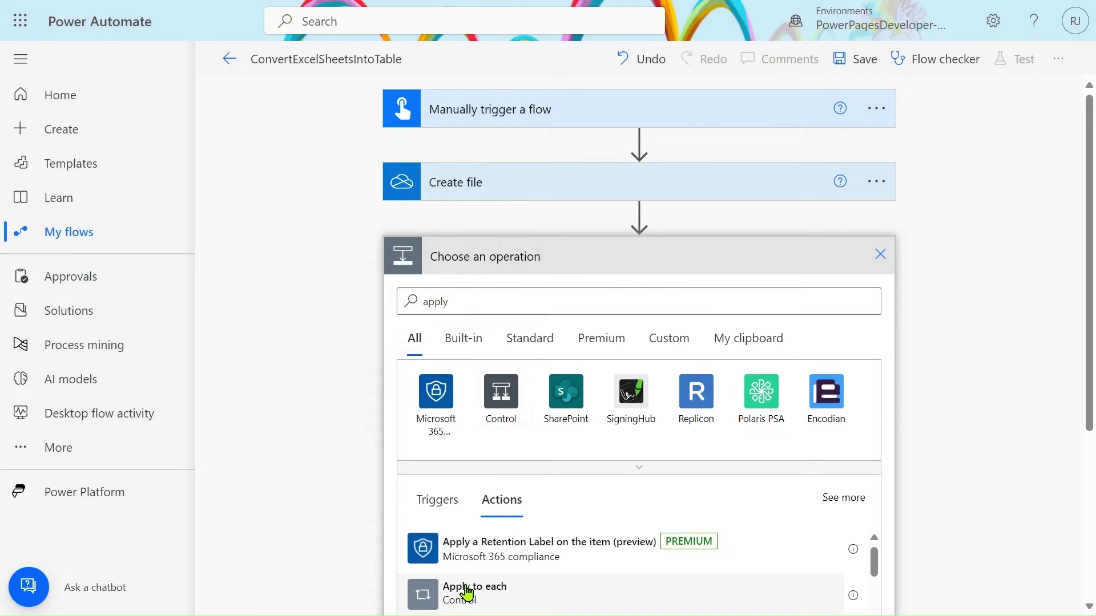
pyautogui.click(467, 592)
# Step: Insert an Excel Online (Business) Get worksheets action directly after the Create file action
pyautogui.click(645, 214)
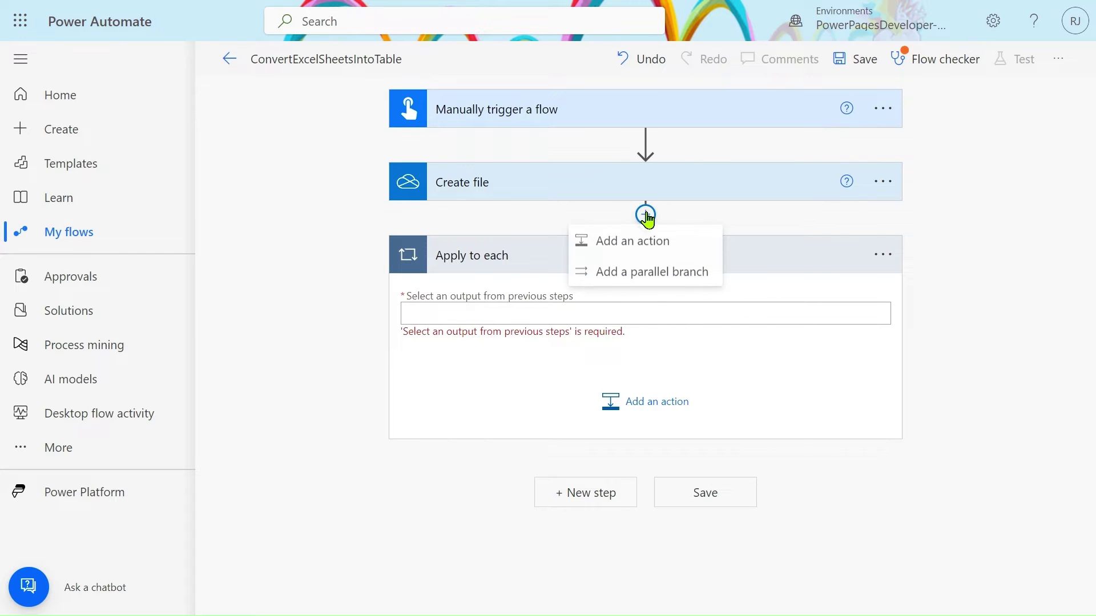
pyautogui.click(642, 239)
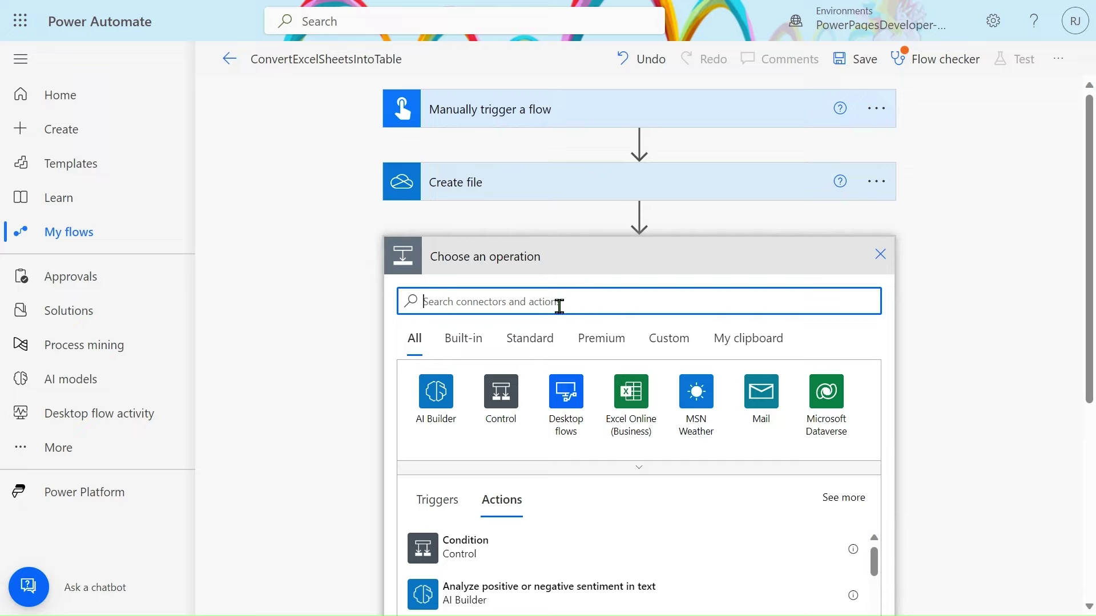
pyautogui.click(638, 392)
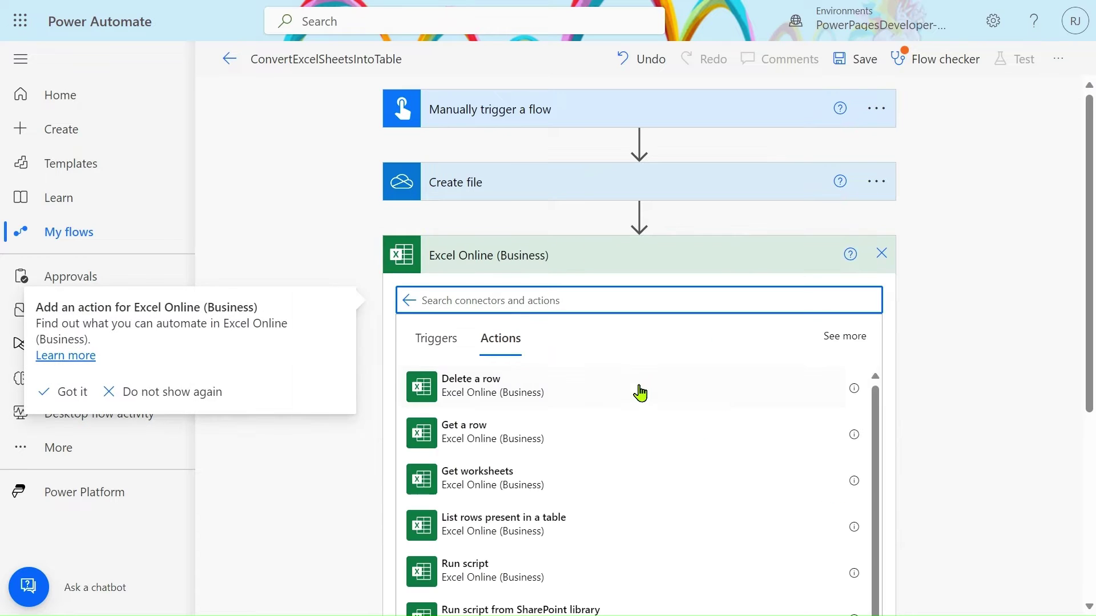
pyautogui.write('work')
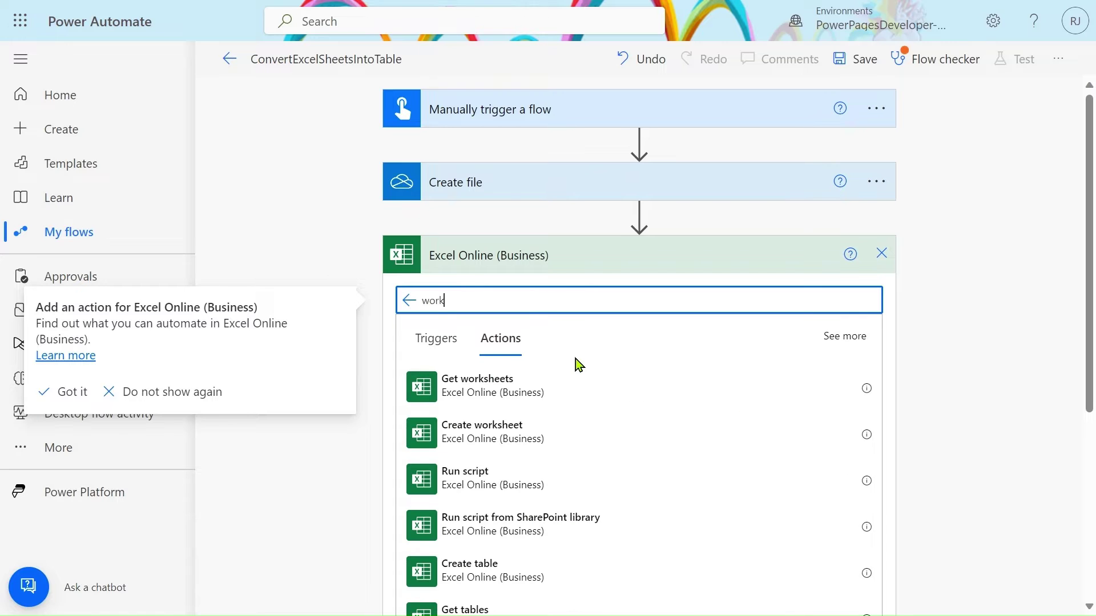
pyautogui.click(543, 386)
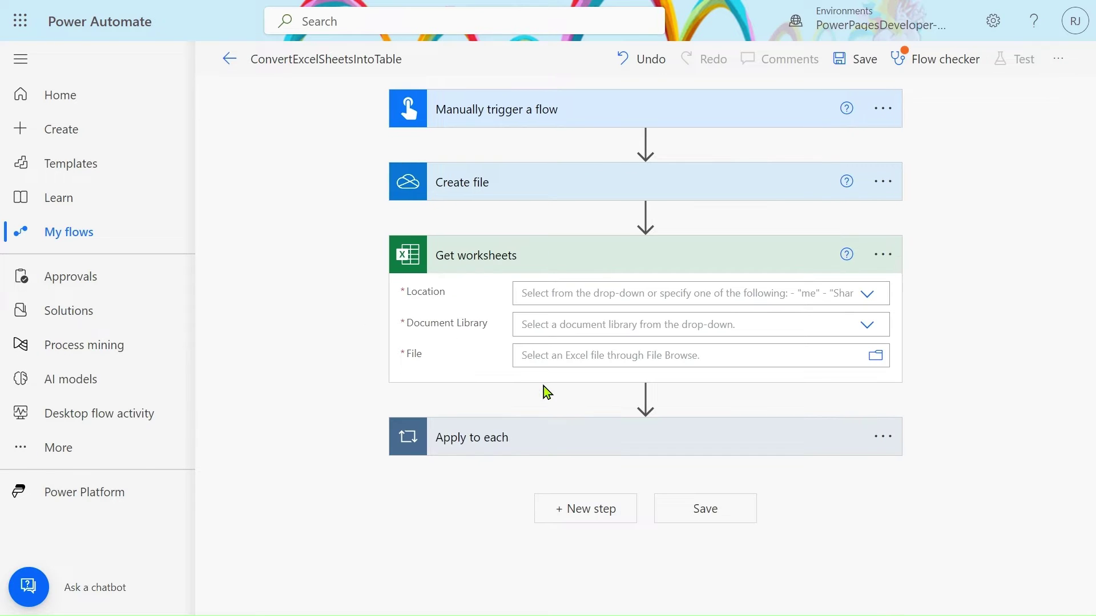
# Step: Examine Sheet1 to Sheet4 of the Demo (1) workbook in Excel for the web and desktop Excel, and return to the flow
pyautogui.click(347, 3)
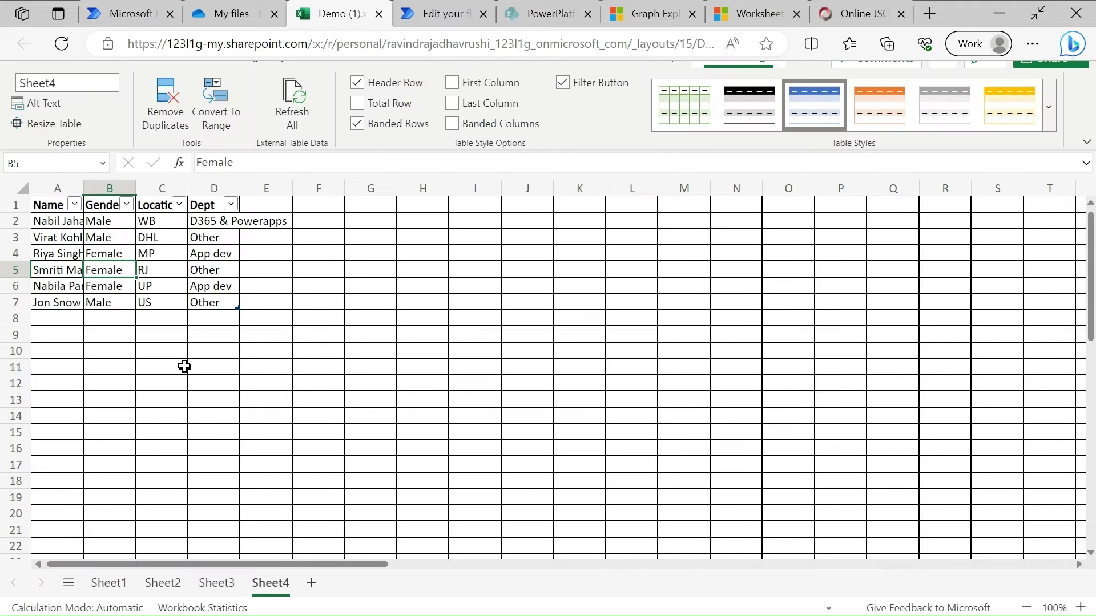
pyautogui.click(110, 590)
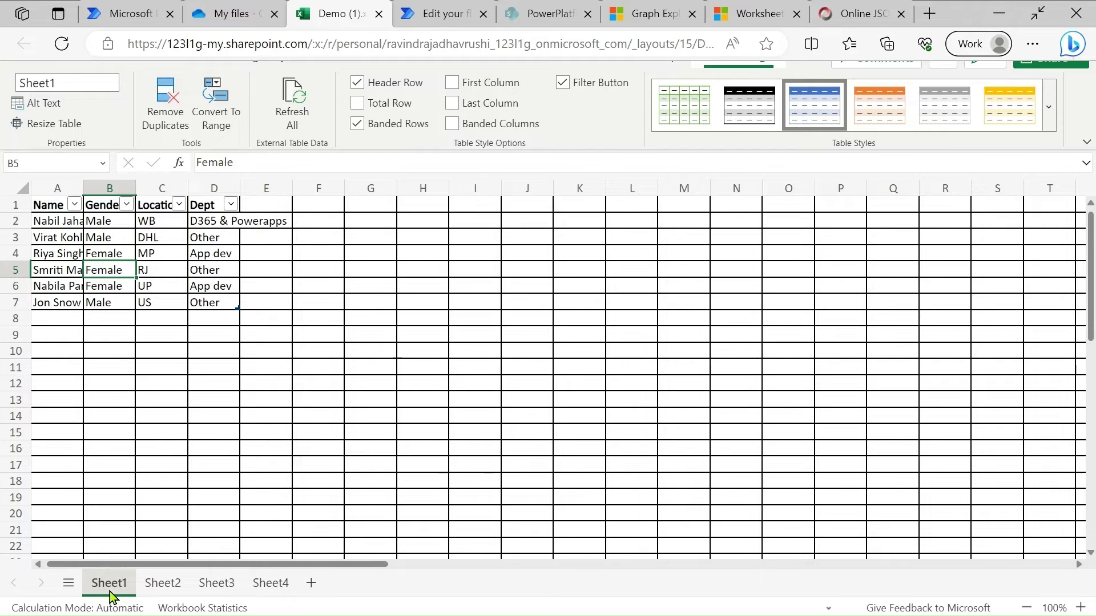
pyautogui.click(91, 254)
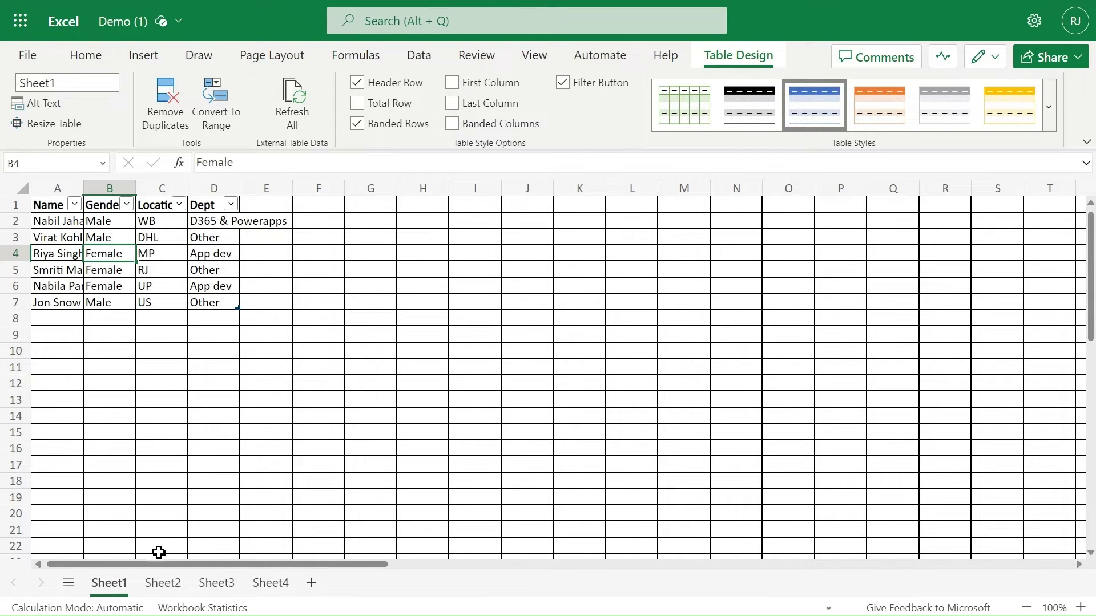
pyautogui.click(162, 584)
pyautogui.click(217, 583)
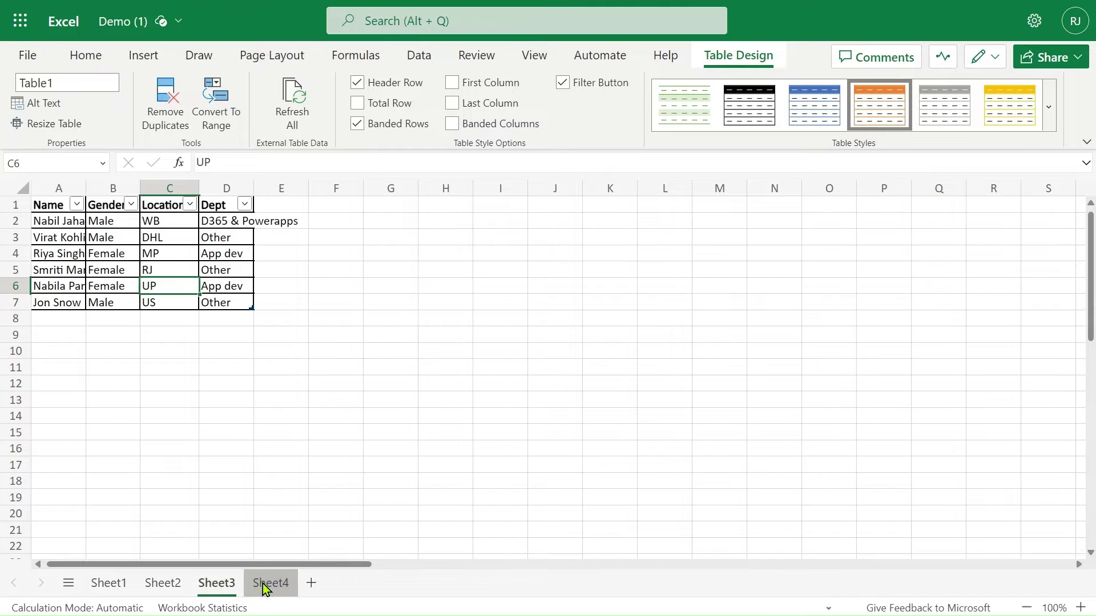
pyautogui.click(263, 584)
pyautogui.hotkey('alt', 'Tab')
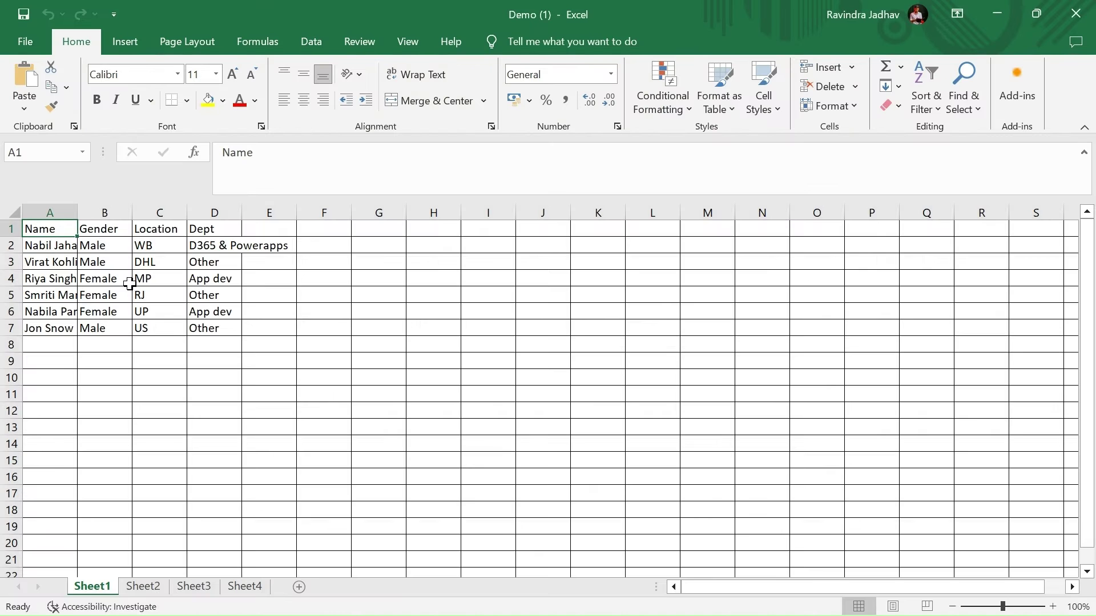
pyautogui.hotkey('alt', 'Tab')
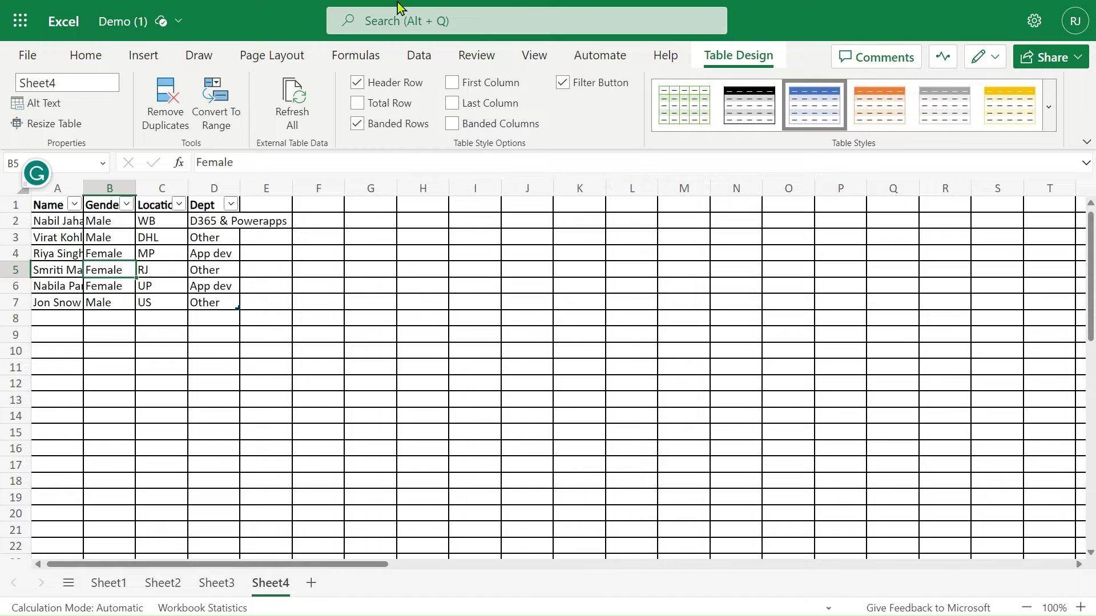
pyautogui.moveTo(398, 7)
pyautogui.click(137, 13)
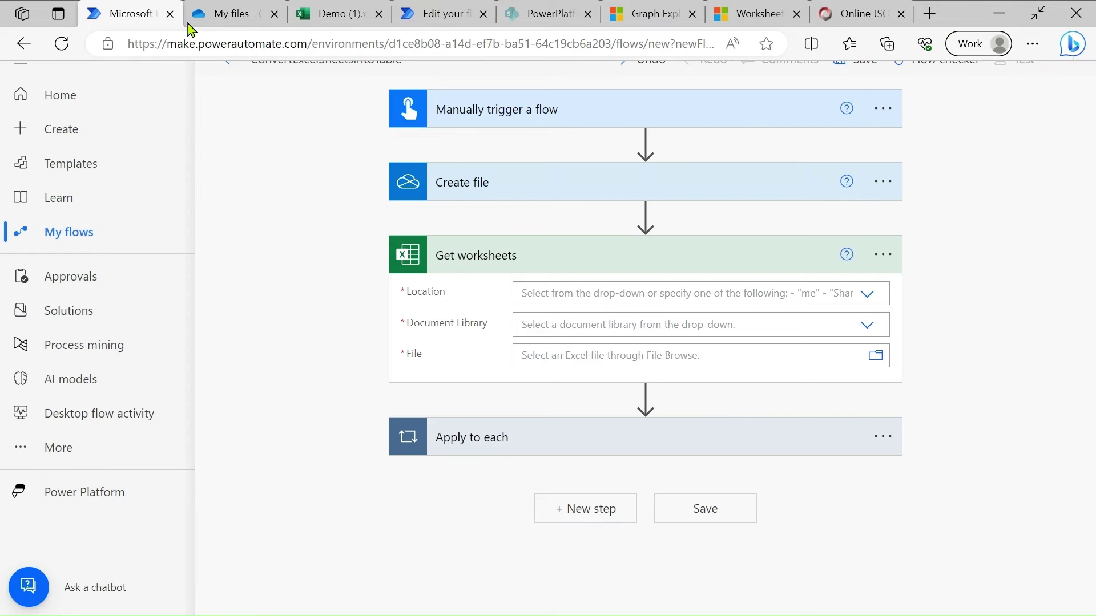
# Step: Configure Get worksheets with Location OneDrive for Business, Document Library OneDrive, and the Create file action's Id as the File
pyautogui.click(630, 295)
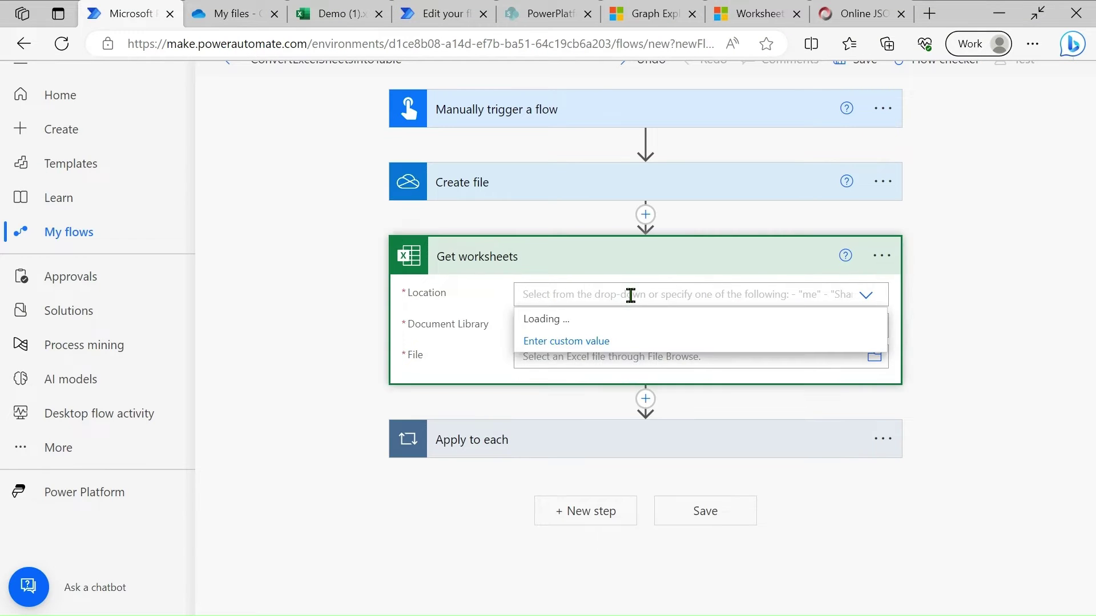
pyautogui.click(569, 317)
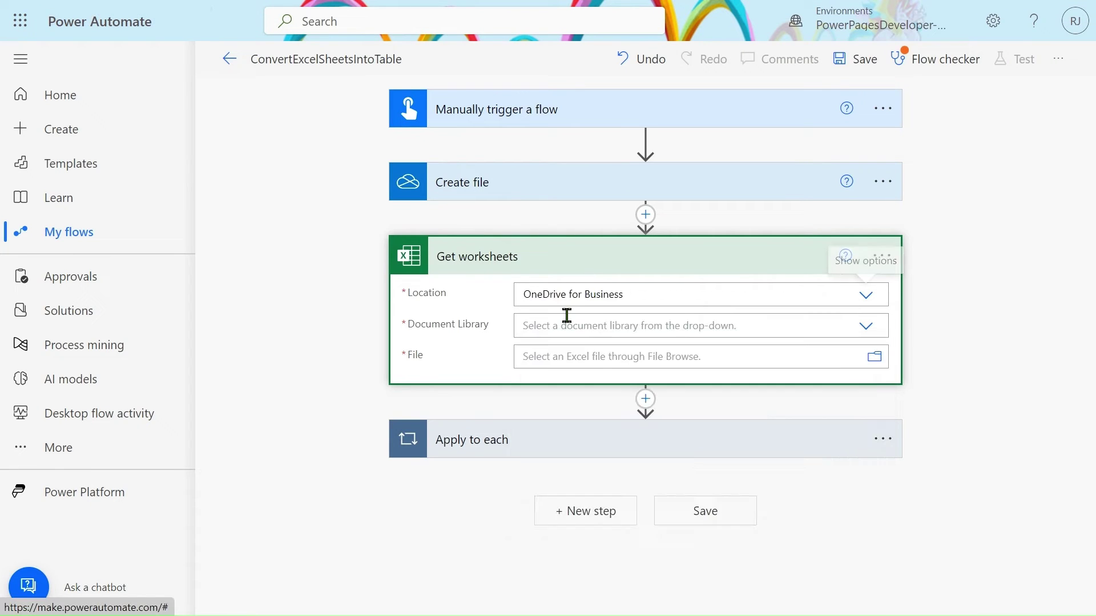
pyautogui.click(560, 320)
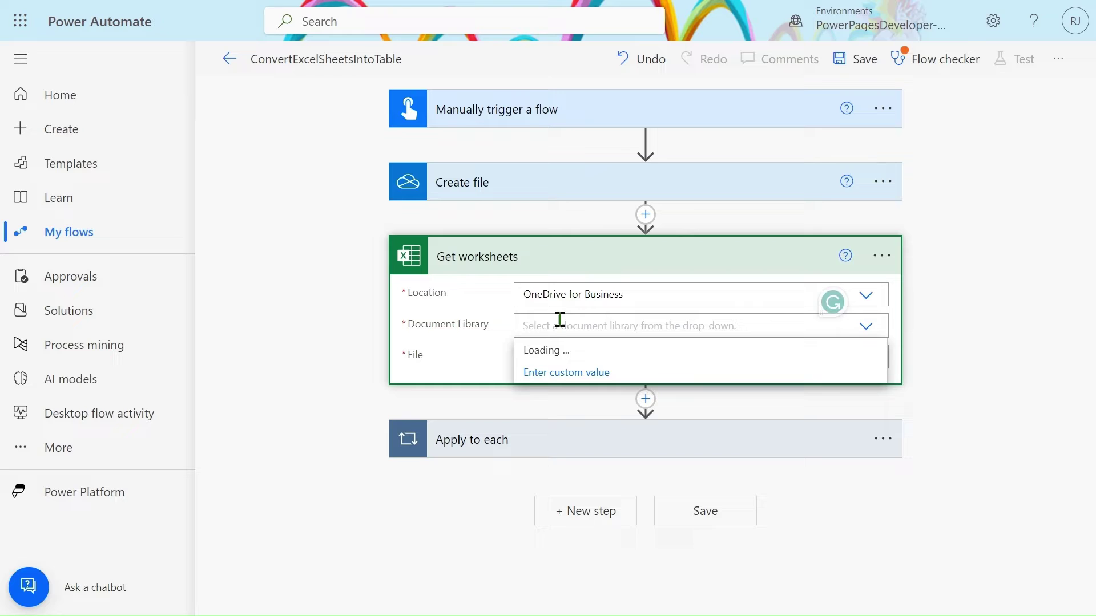
pyautogui.click(570, 362)
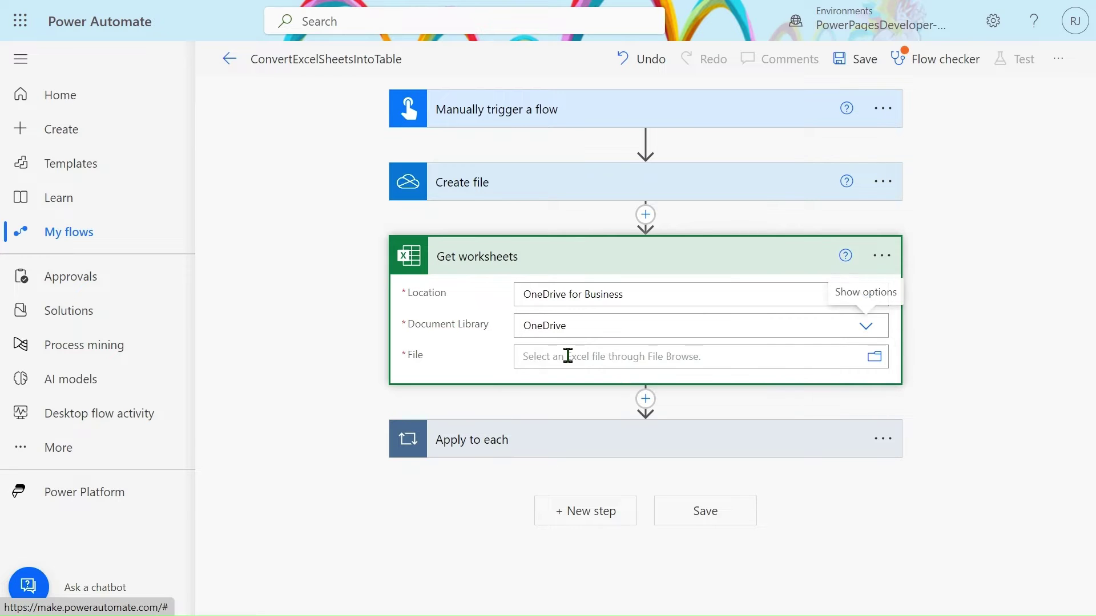
pyautogui.click(567, 355)
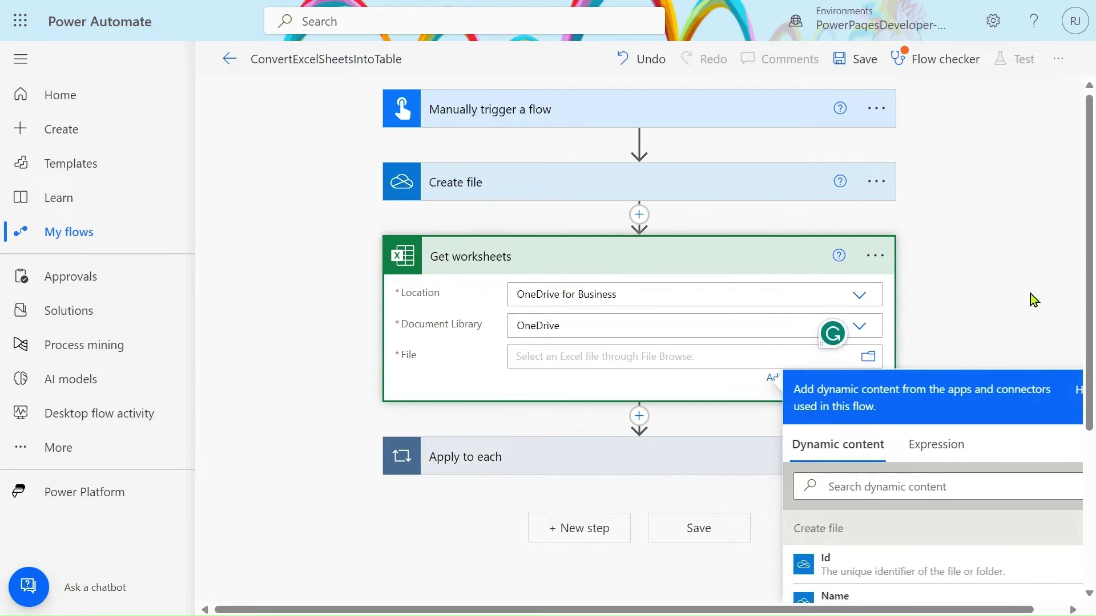
pyautogui.click(866, 574)
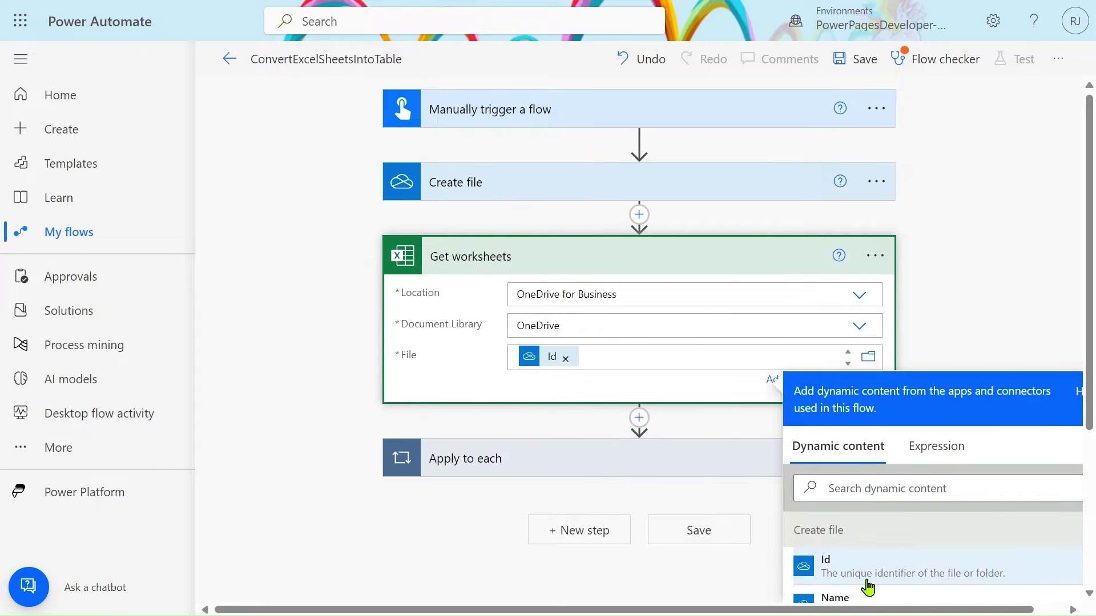
# Step: Add an Apply to each control after the Get worksheets action
pyautogui.rightClick(693, 498)
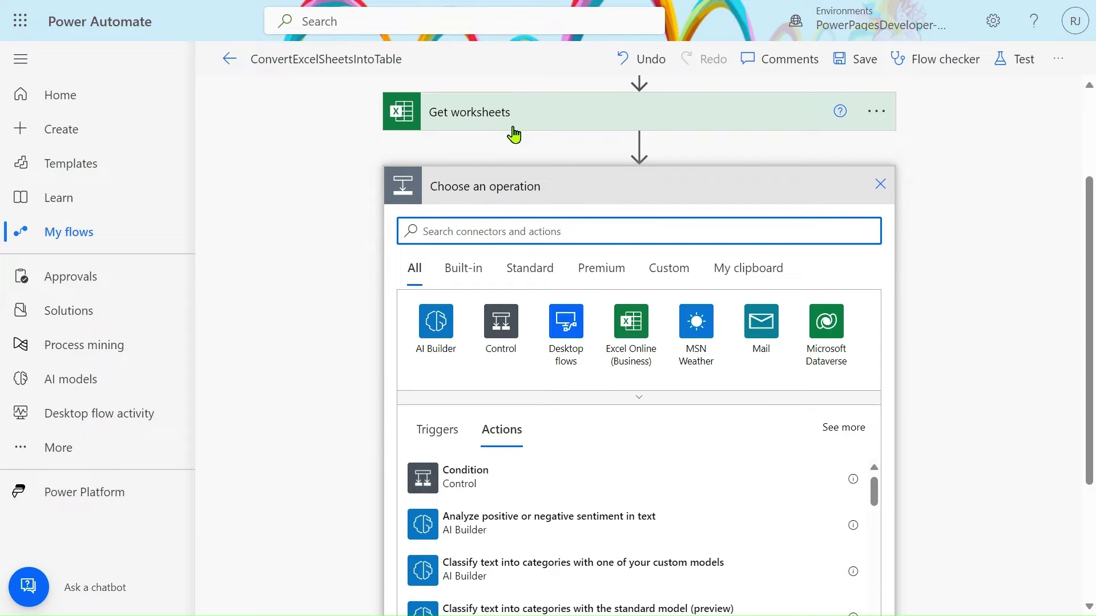
pyautogui.write('ap')
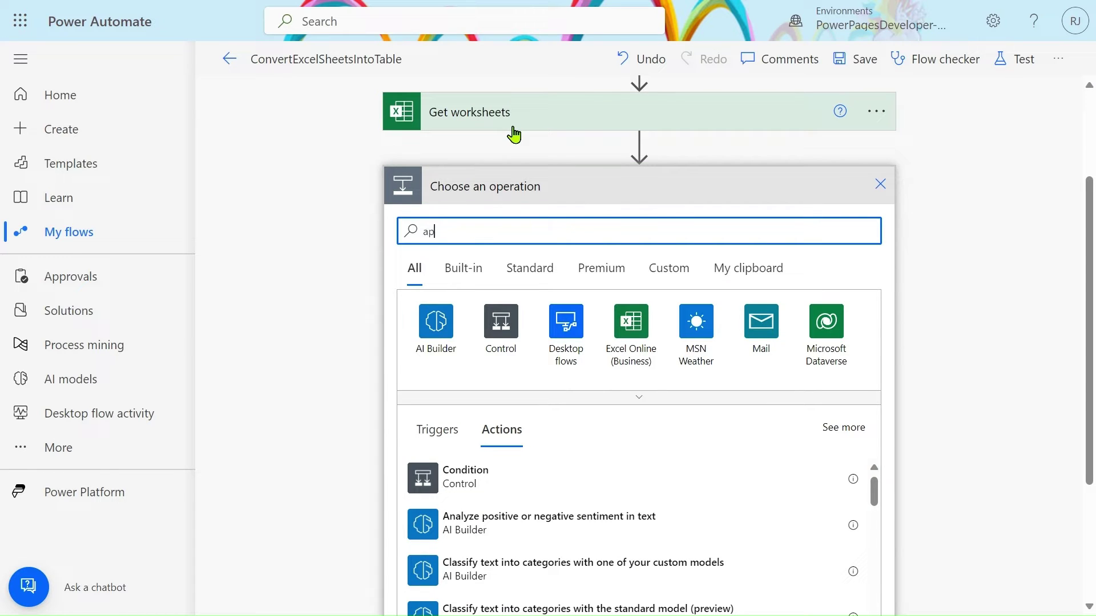
pyautogui.write('ply')
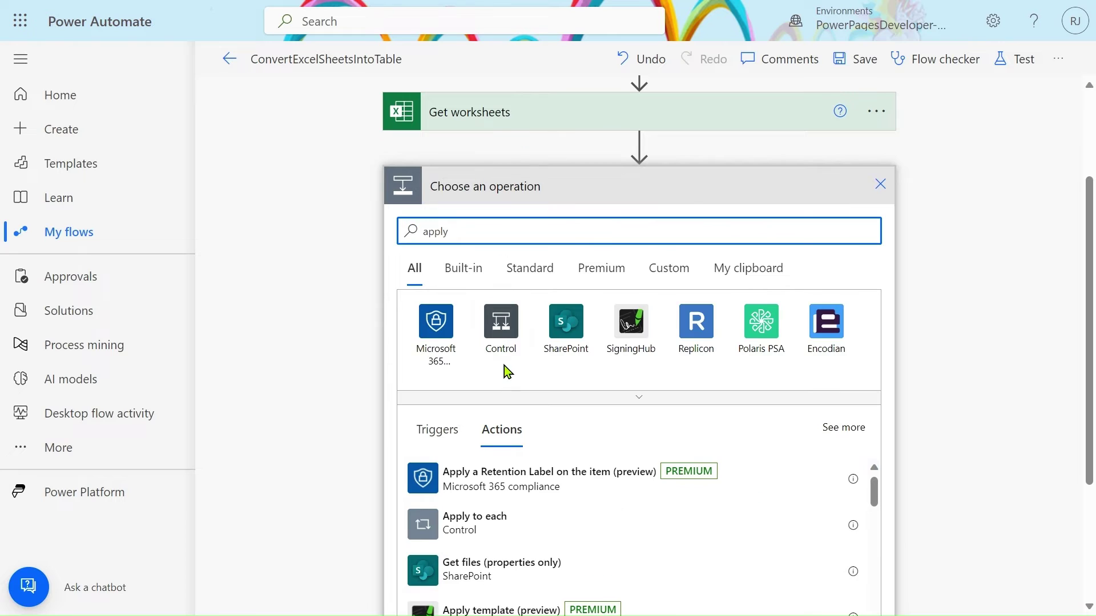
pyautogui.click(498, 521)
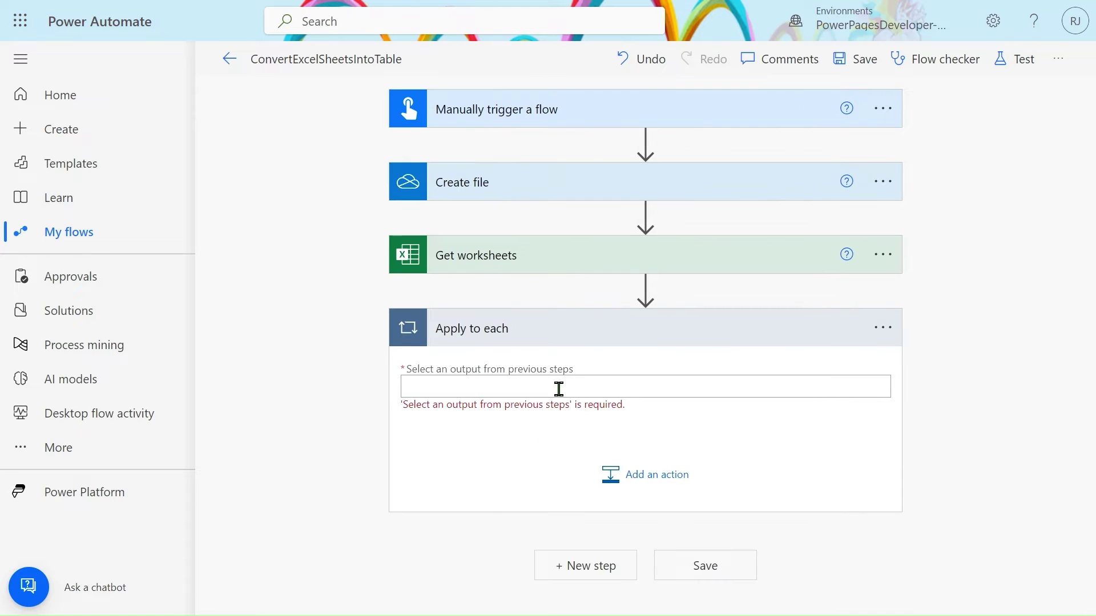
# Step: Set the Apply to each loop's input to the value output of Get worksheets
pyautogui.scroll(-4, 862, 525)
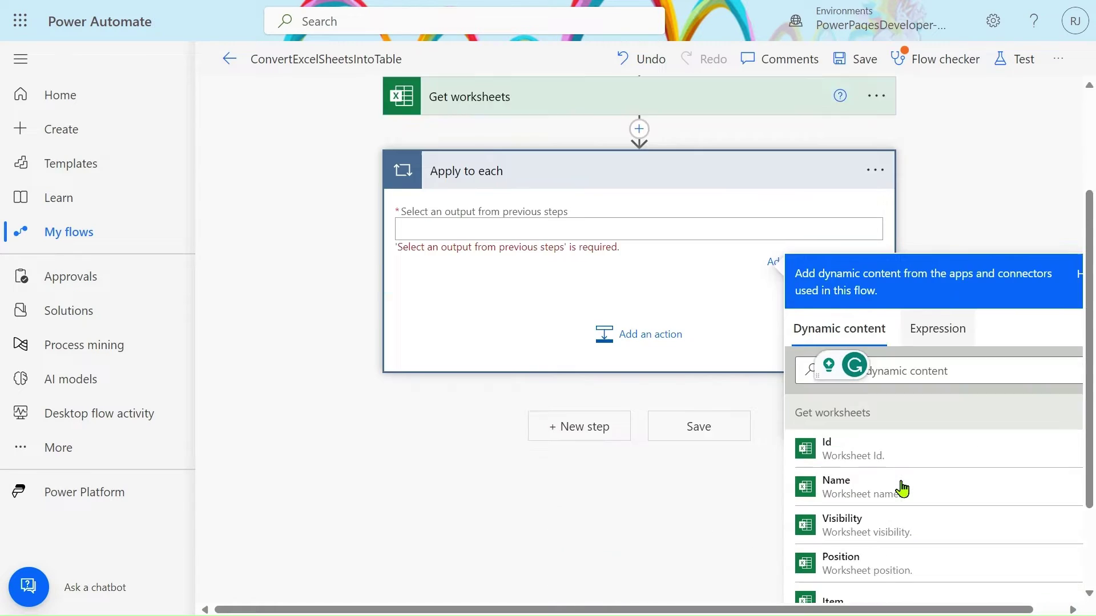
pyautogui.scroll(-2, 862, 570)
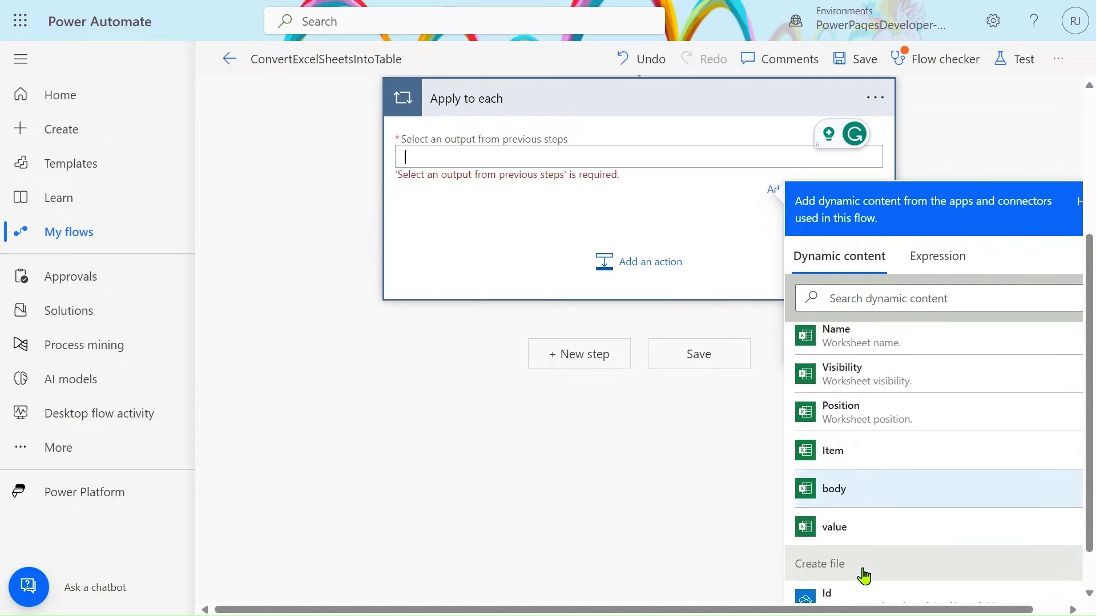
pyautogui.click(862, 513)
# Step: Add an Excel Online (Business) Create table action inside the Apply to each loop
pyautogui.click(630, 257)
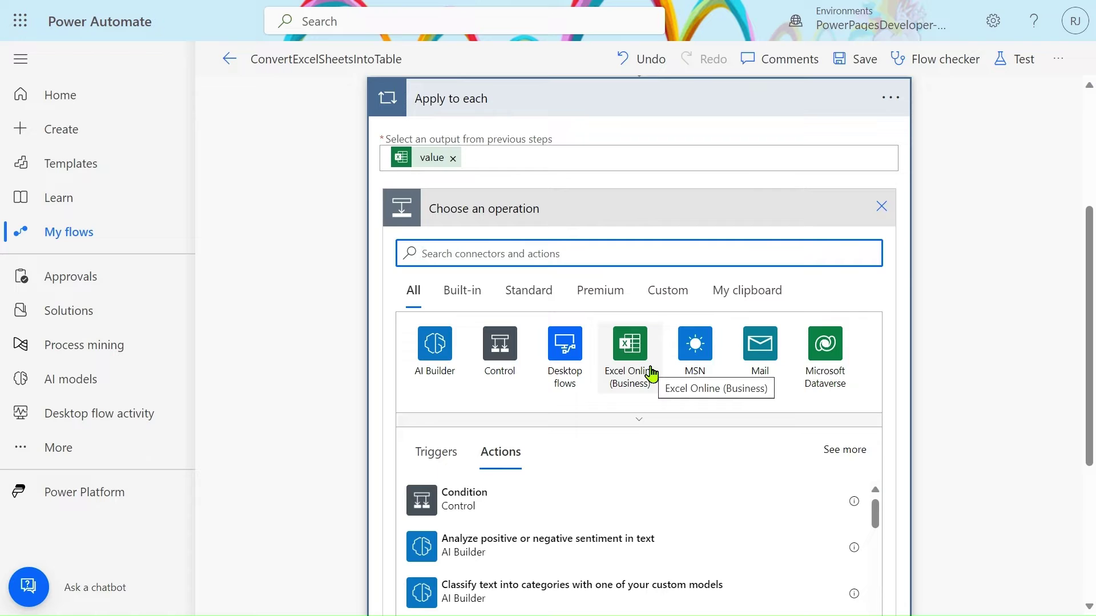
pyautogui.click(651, 374)
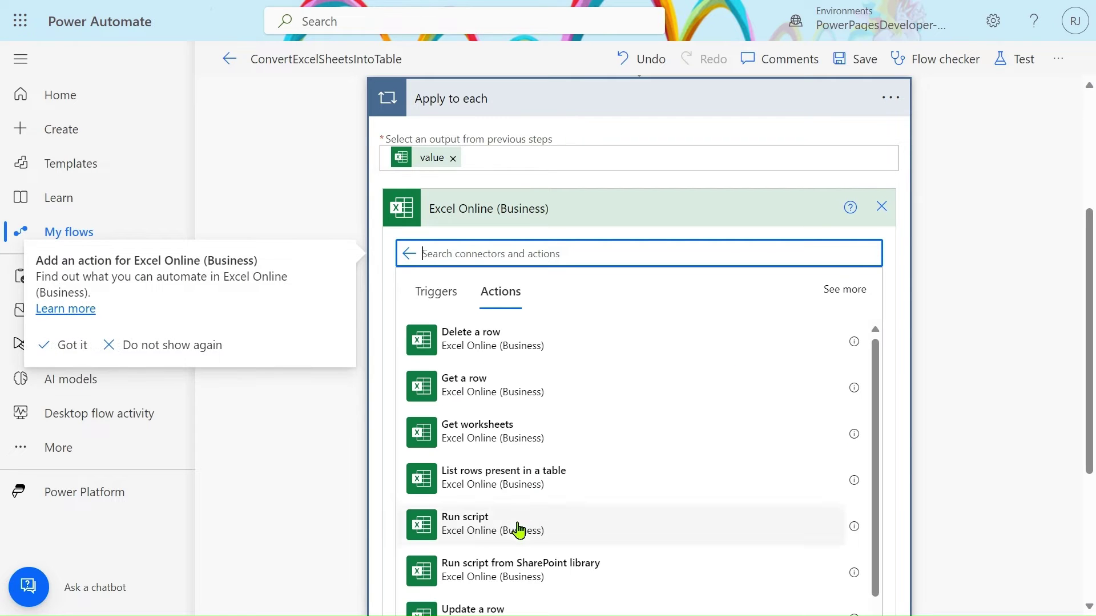
pyautogui.scroll(-5, 518, 529)
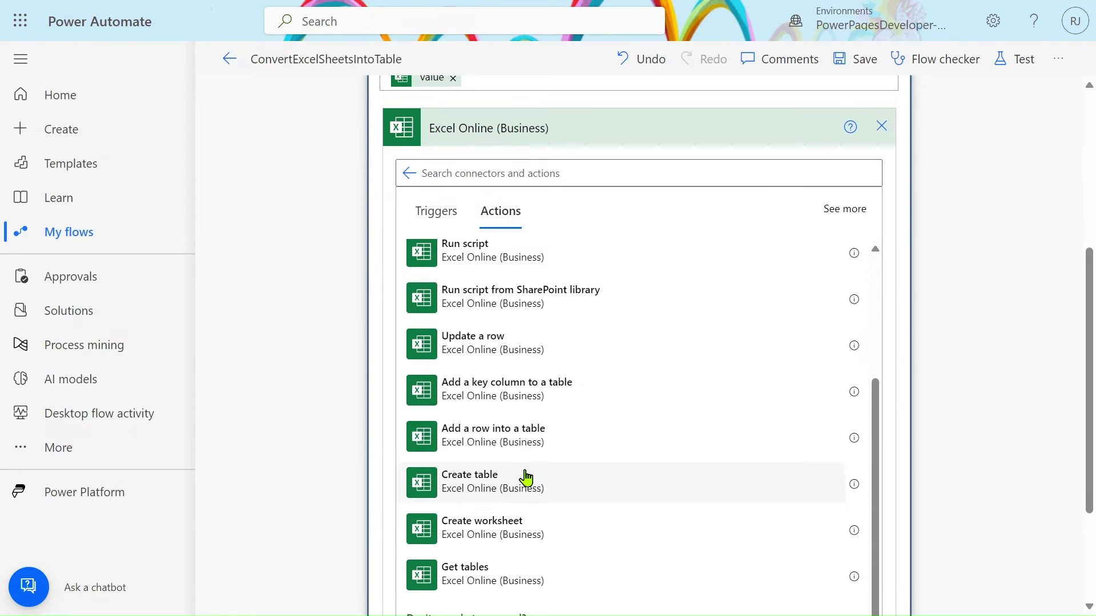
pyautogui.click(521, 479)
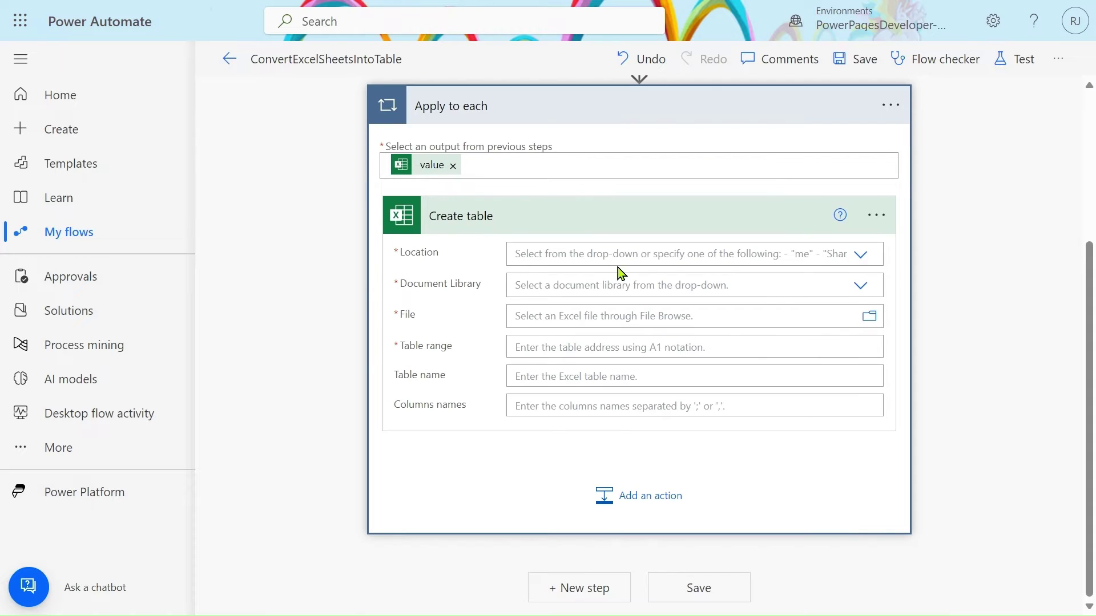
# Step: Configure Create table with Location OneDrive for Business, Document Library OneDrive, and the Create file action's Id as the File
pyautogui.click(611, 252)
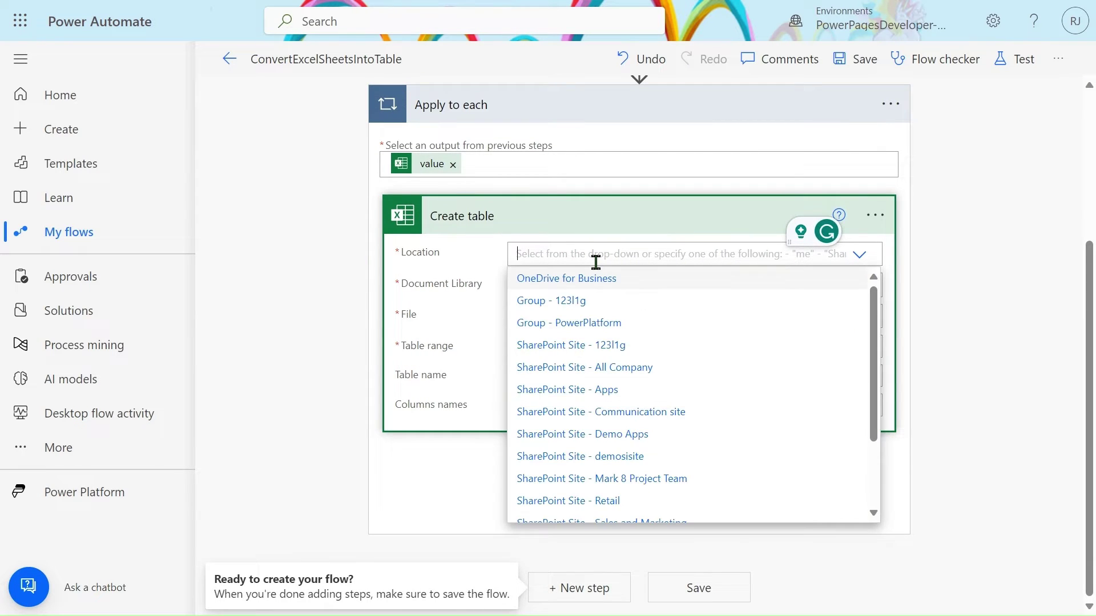
pyautogui.click(595, 281)
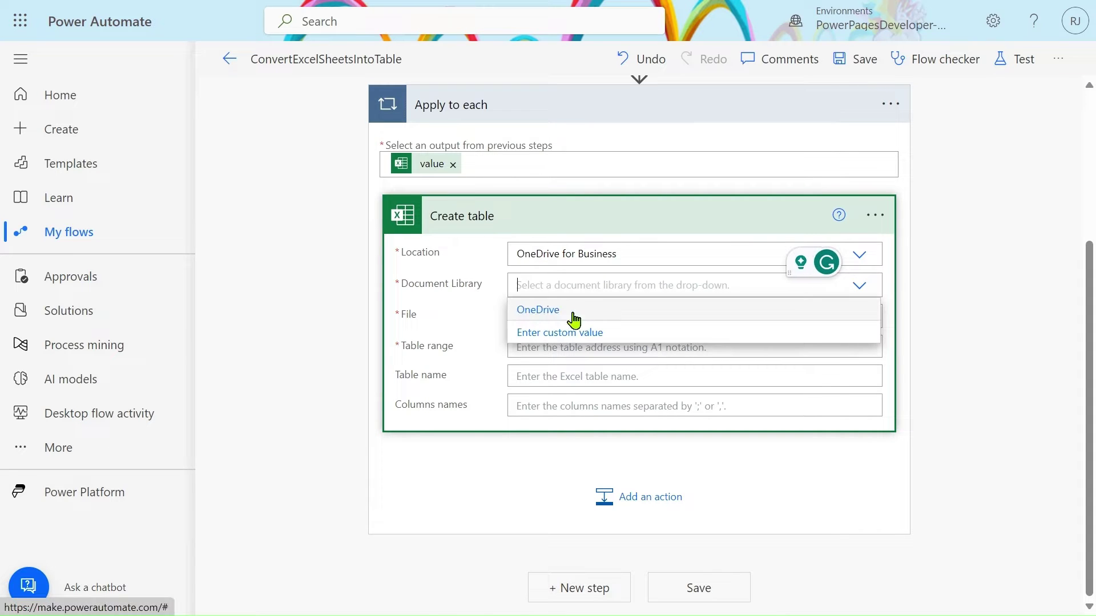
pyautogui.click(571, 309)
pyautogui.click(570, 314)
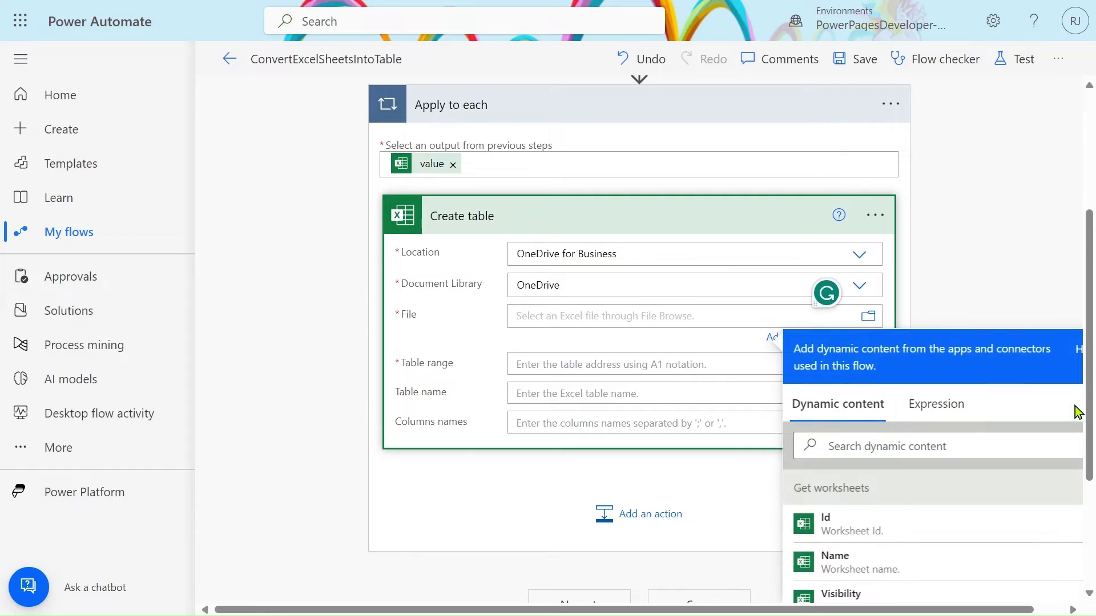
pyautogui.scroll(-3, 964, 448)
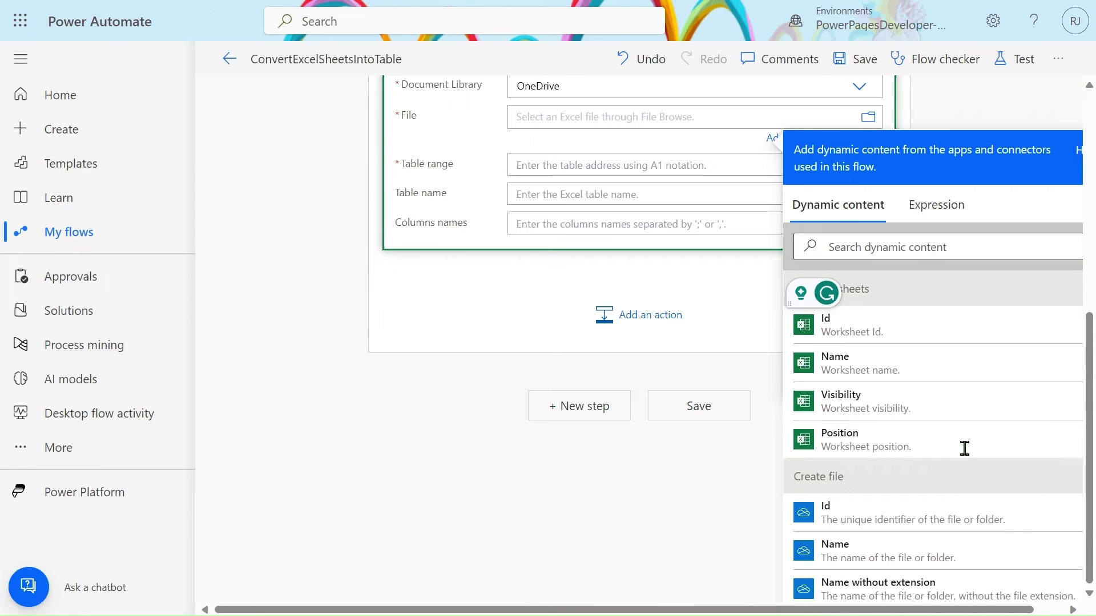
pyautogui.click(880, 528)
pyautogui.scroll(3, 587, 379)
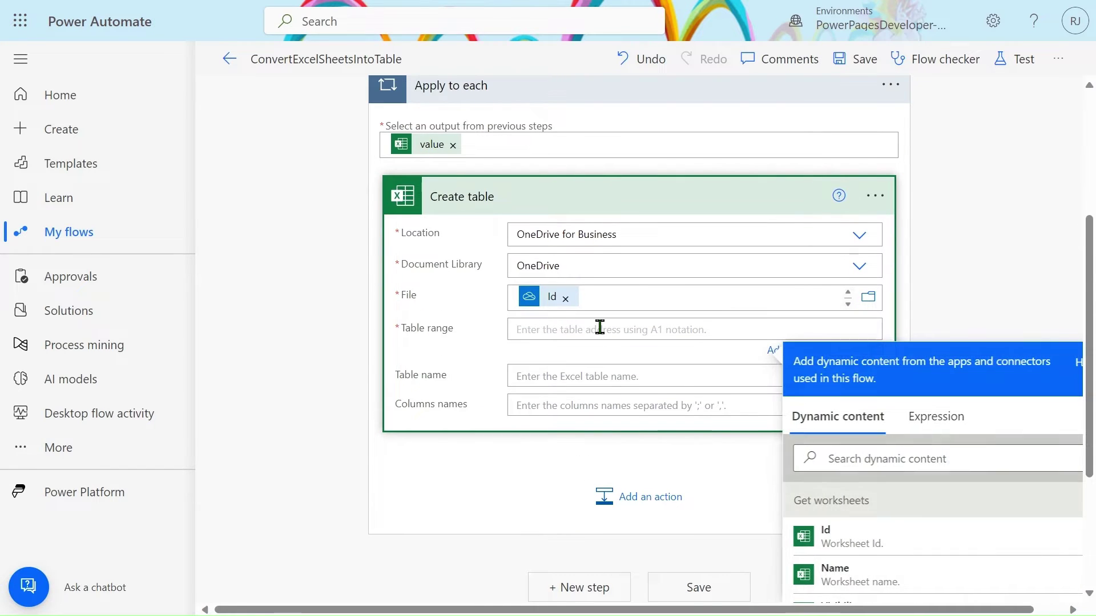
pyautogui.scroll(2, 599, 327)
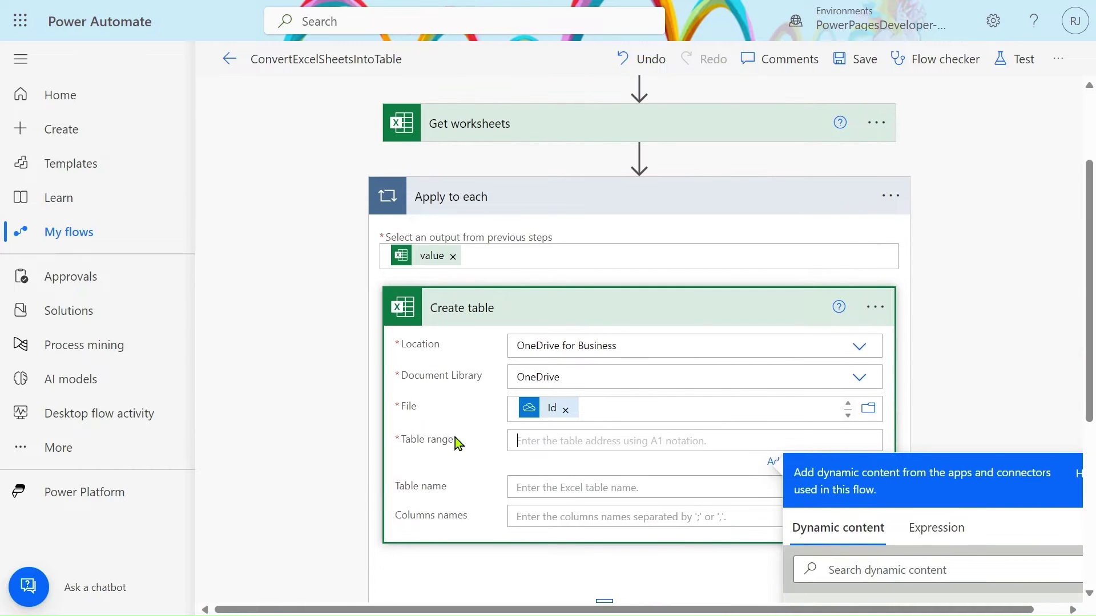
# Step: Check Create table's required Table range field, and read the introduction and permissions of the Microsoft Graph Worksheet: UsedRange article in the browser
pyautogui.doubleClick(446, 442)
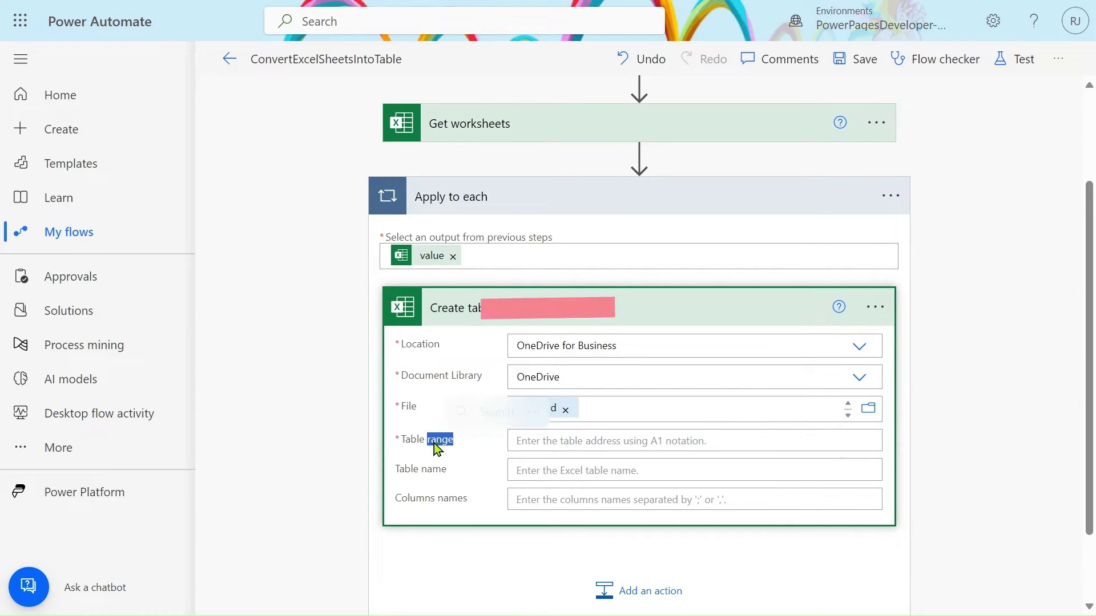
pyautogui.doubleClick(412, 440)
pyautogui.click(440, 444)
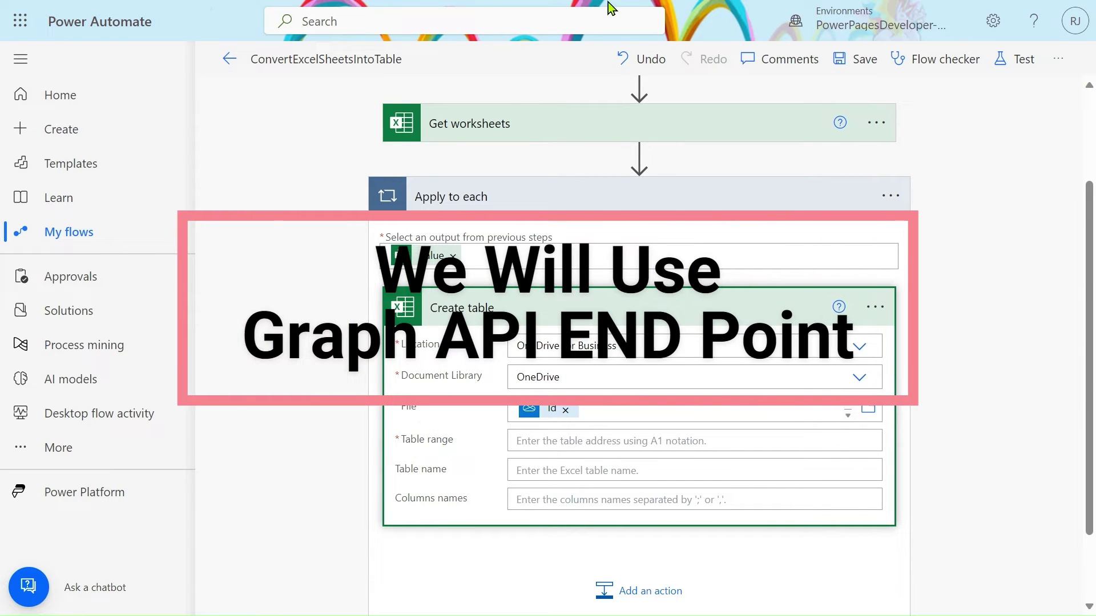
pyautogui.click(632, 16)
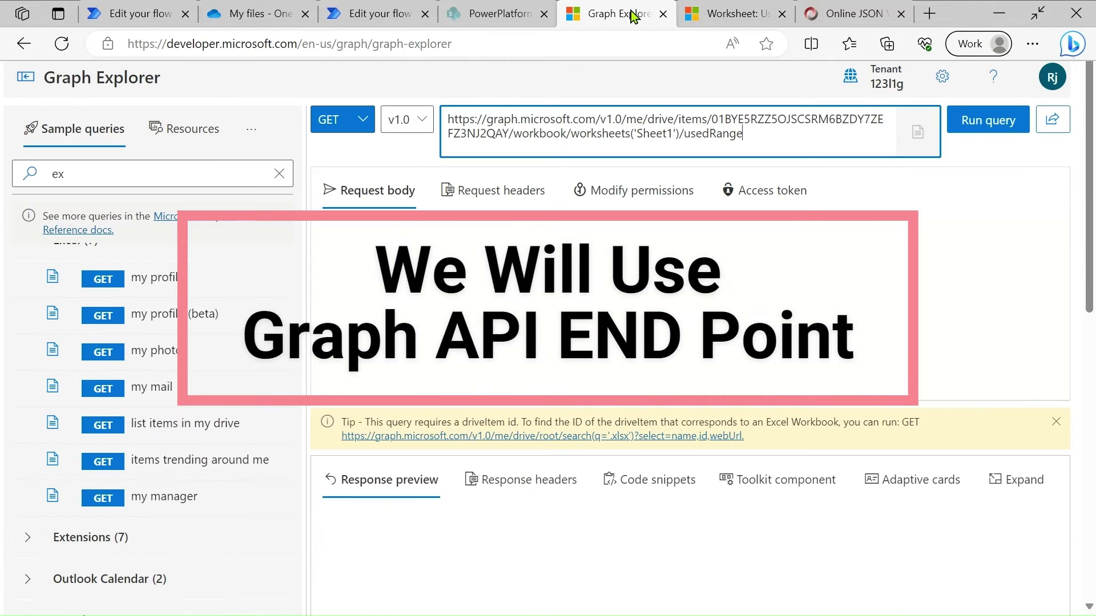
pyautogui.click(726, 12)
pyautogui.scroll(2, 475, 235)
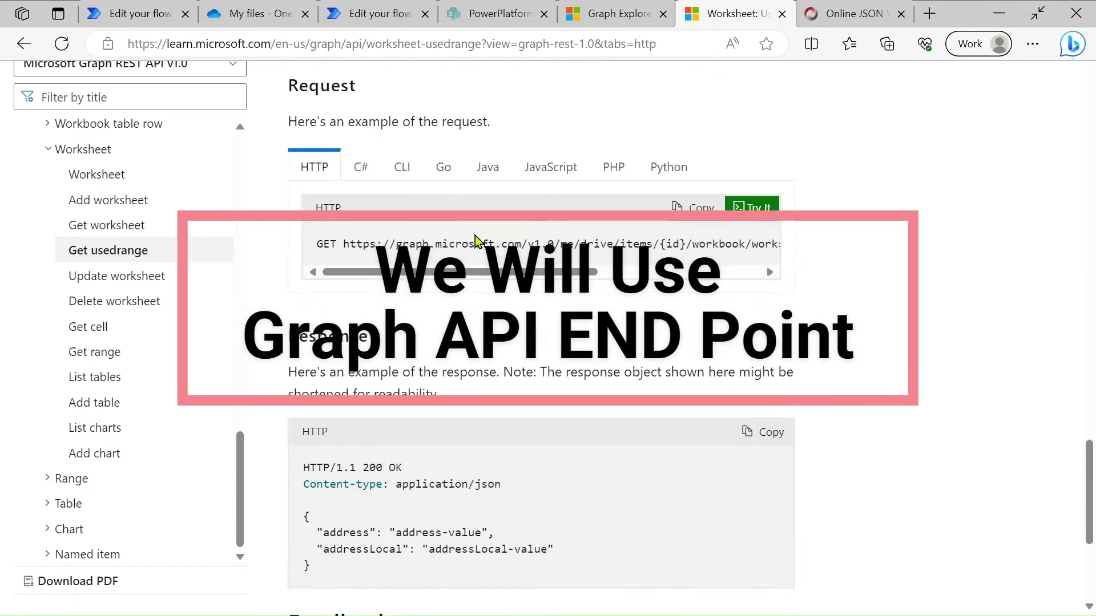
pyautogui.scroll(15, 475, 236)
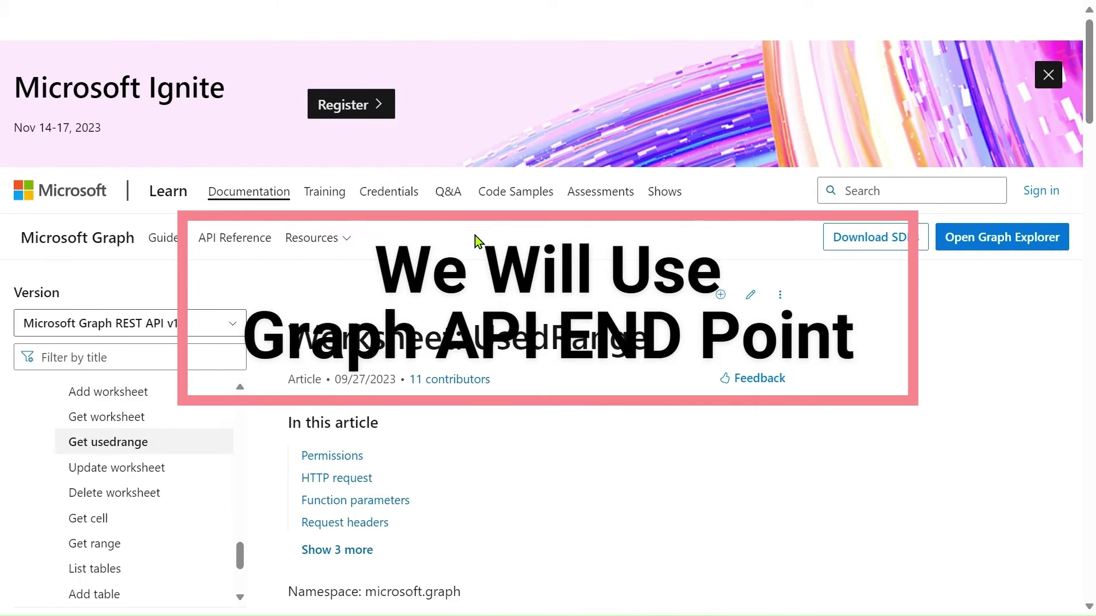
pyautogui.scroll(-1, 475, 235)
pyautogui.doubleClick(381, 294)
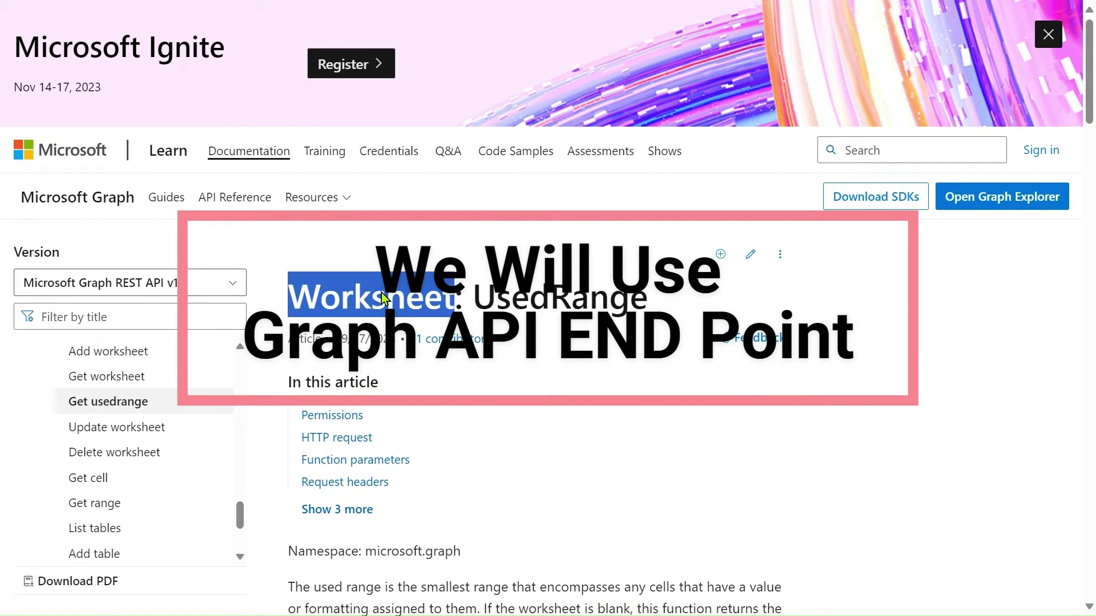
pyautogui.doubleClick(530, 300)
pyautogui.scroll(-2, 529, 300)
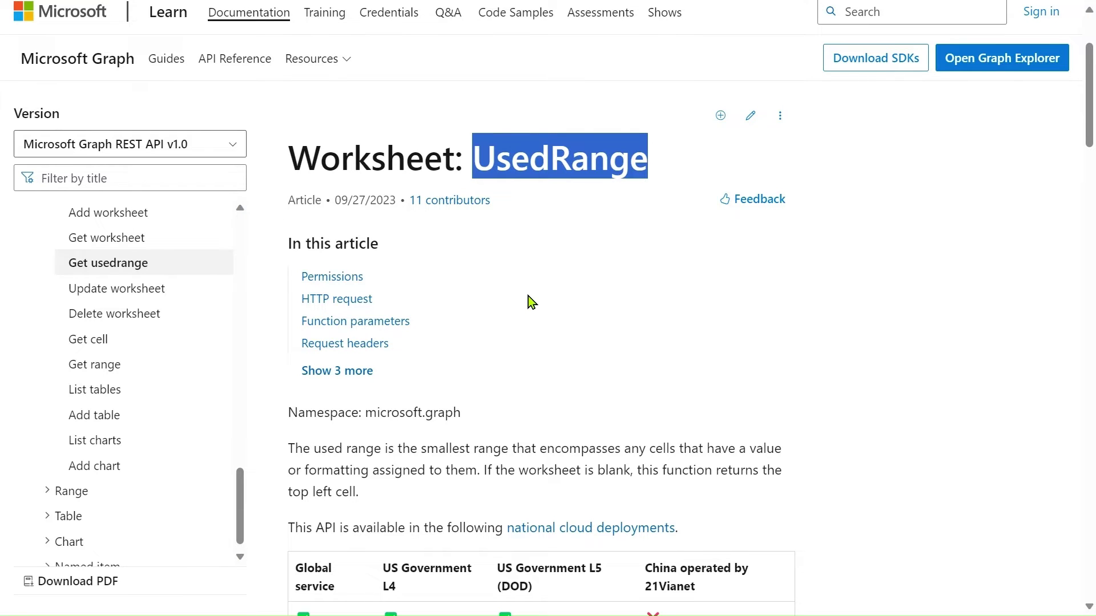
pyautogui.scroll(-1, 528, 296)
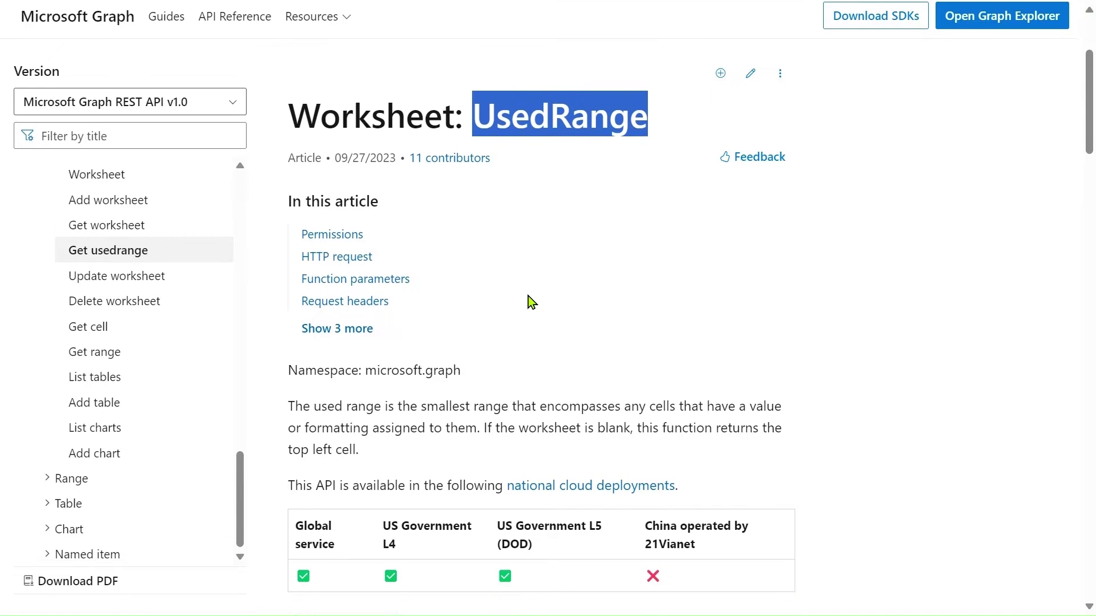
pyautogui.scroll(-7, 529, 296)
pyautogui.scroll(3, 529, 296)
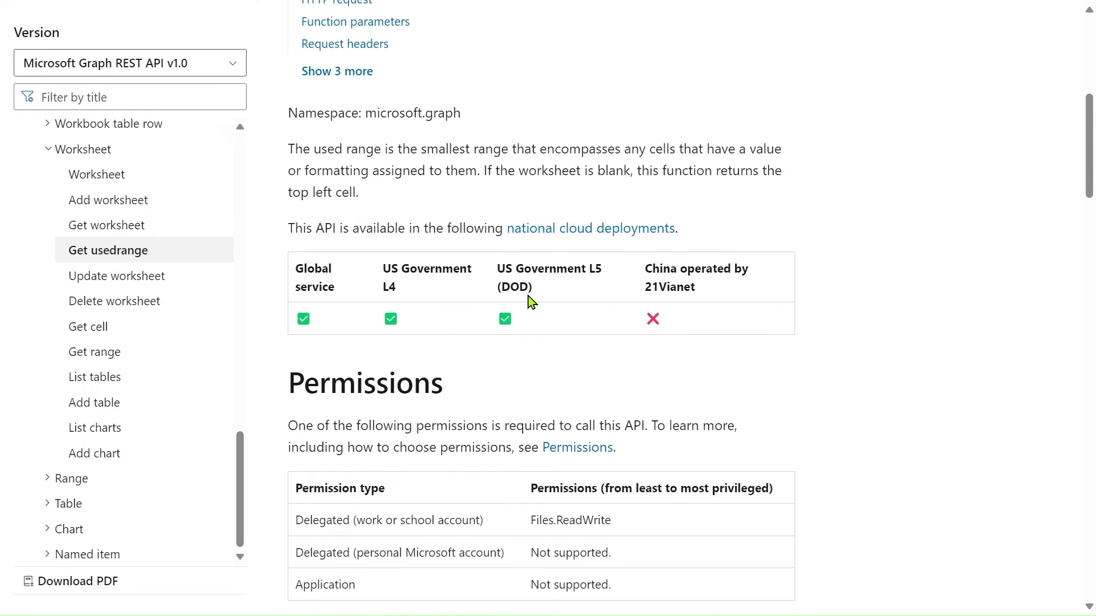
# Step: Examine the UsedRange article's HTTP request syntax and the address and addressLocal properties in its example responses
pyautogui.scroll(-7, 528, 296)
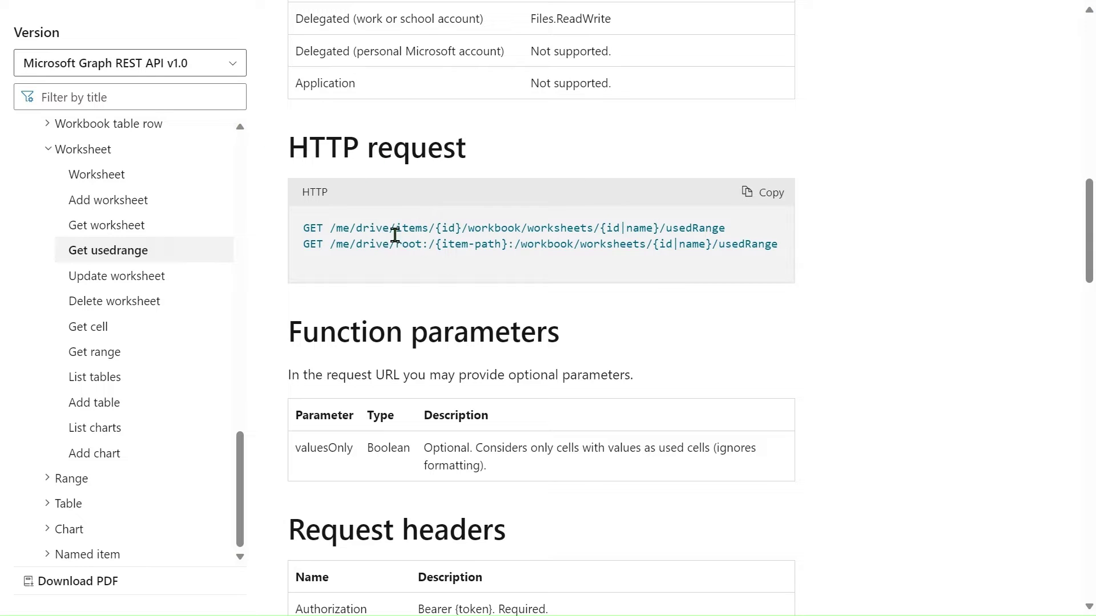
pyautogui.scroll(-10, 615, 225)
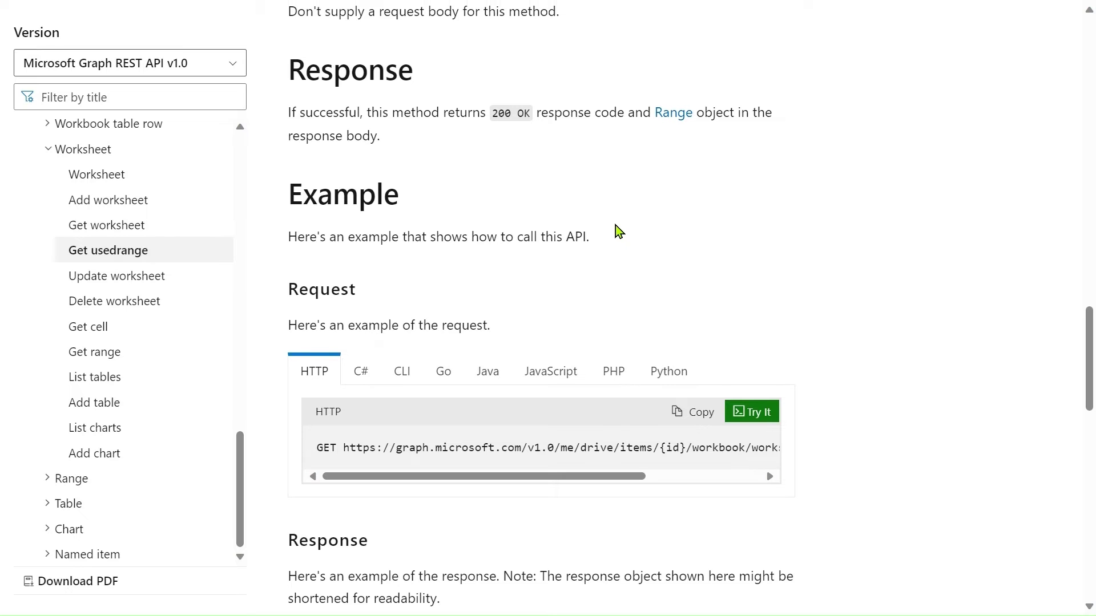
pyautogui.scroll(-6, 587, 217)
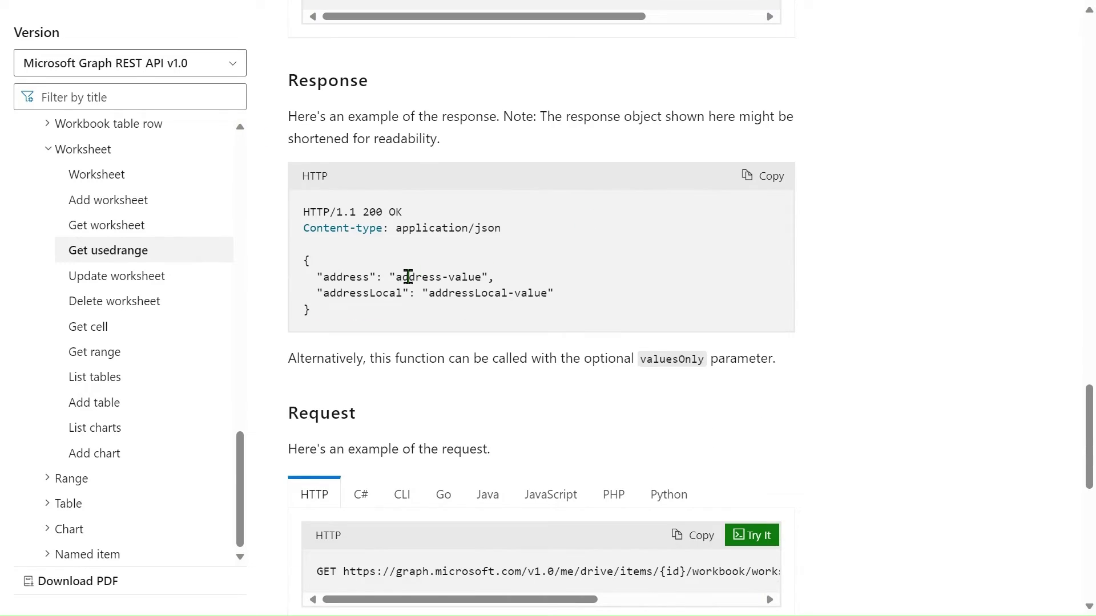
pyautogui.doubleClick(332, 279)
pyautogui.doubleClick(471, 294)
pyautogui.scroll(-5, 472, 295)
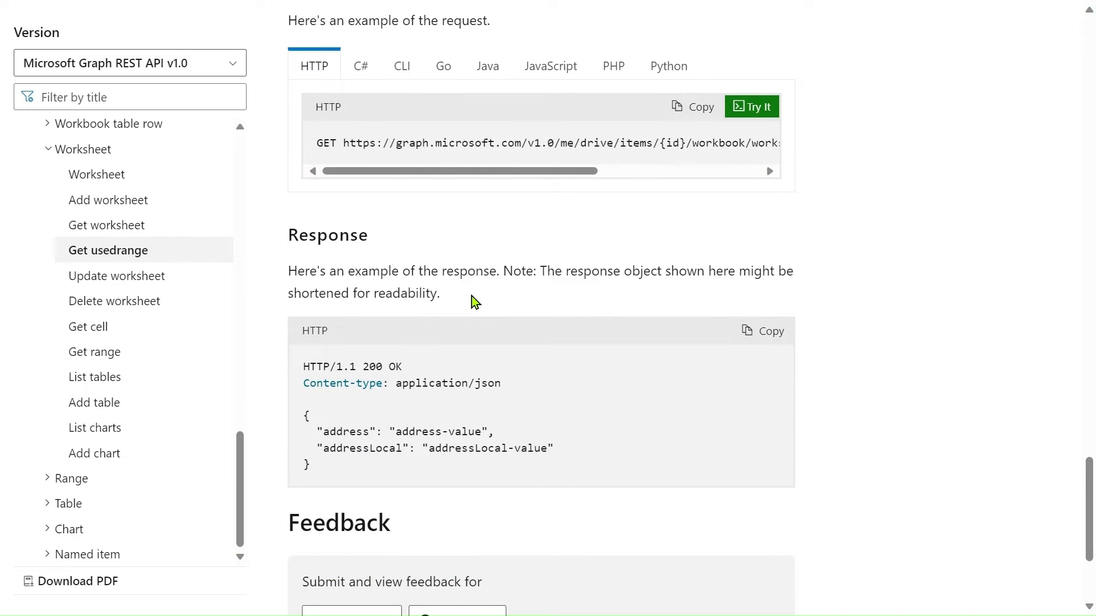
pyautogui.scroll(-3, 453, 435)
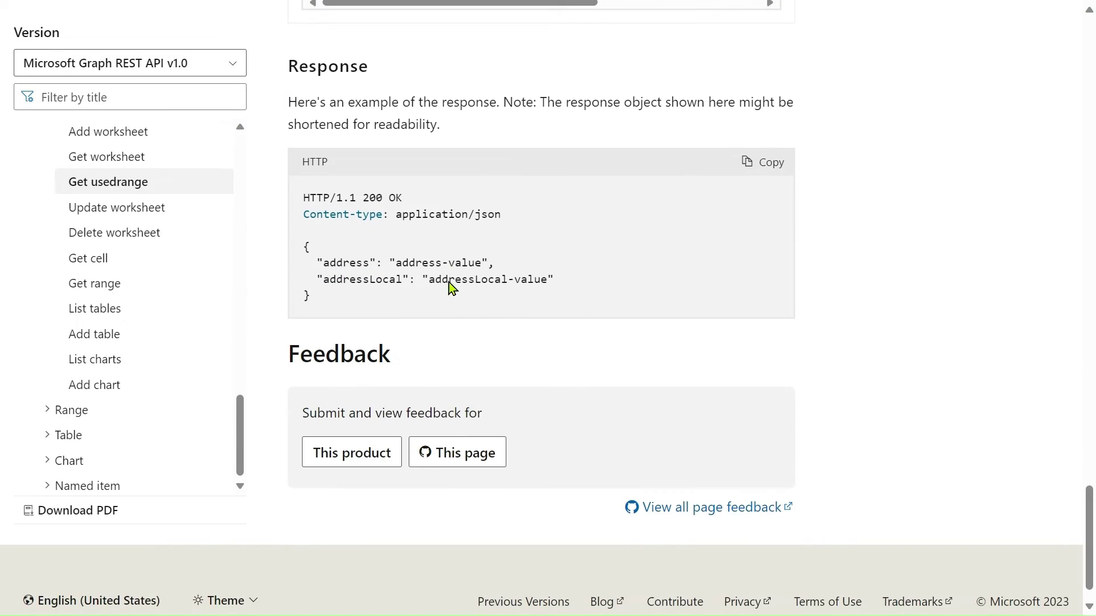
pyautogui.scroll(1, 440, 278)
pyautogui.doubleClick(451, 334)
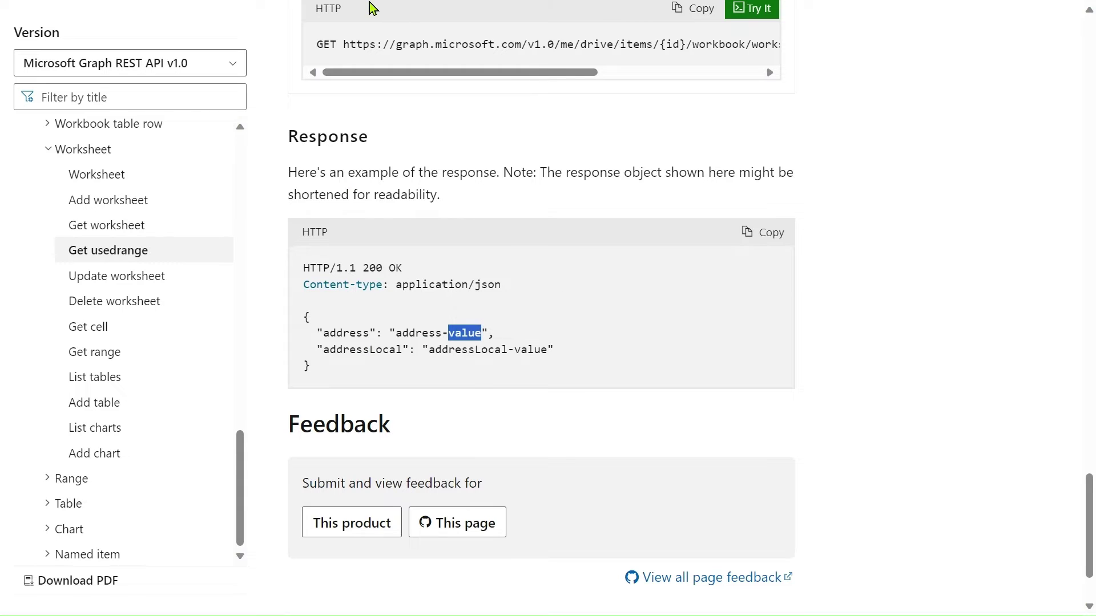
# Step: View the HTTP with Azure AD action in the other open flow, Send an Http Request, and return to ConvertExcelSheetsIntoTable
pyautogui.click(354, 8)
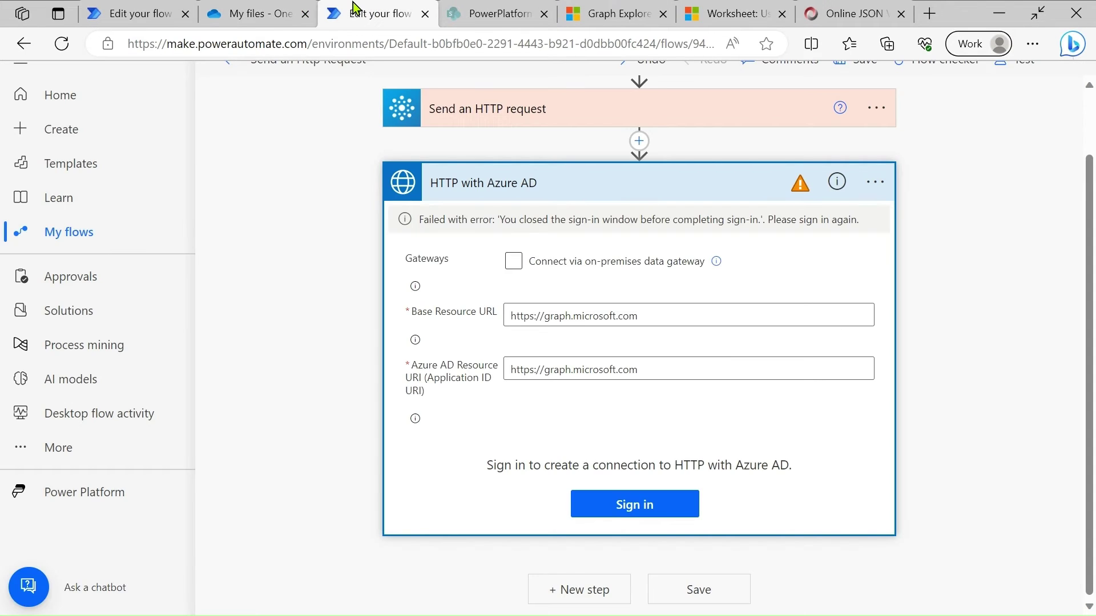
pyautogui.click(154, 8)
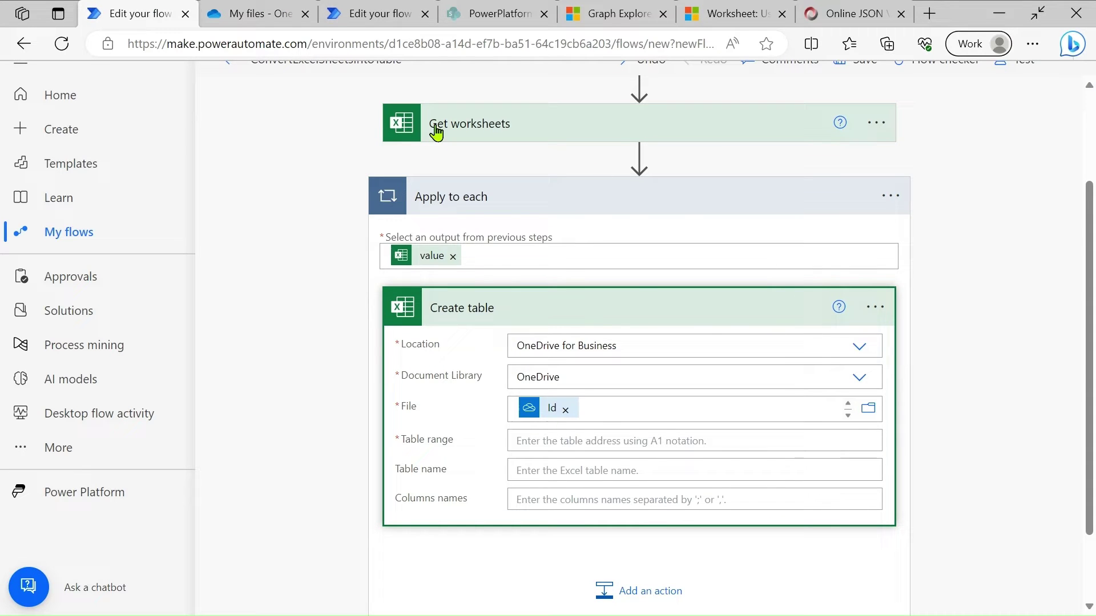
pyautogui.click(369, 8)
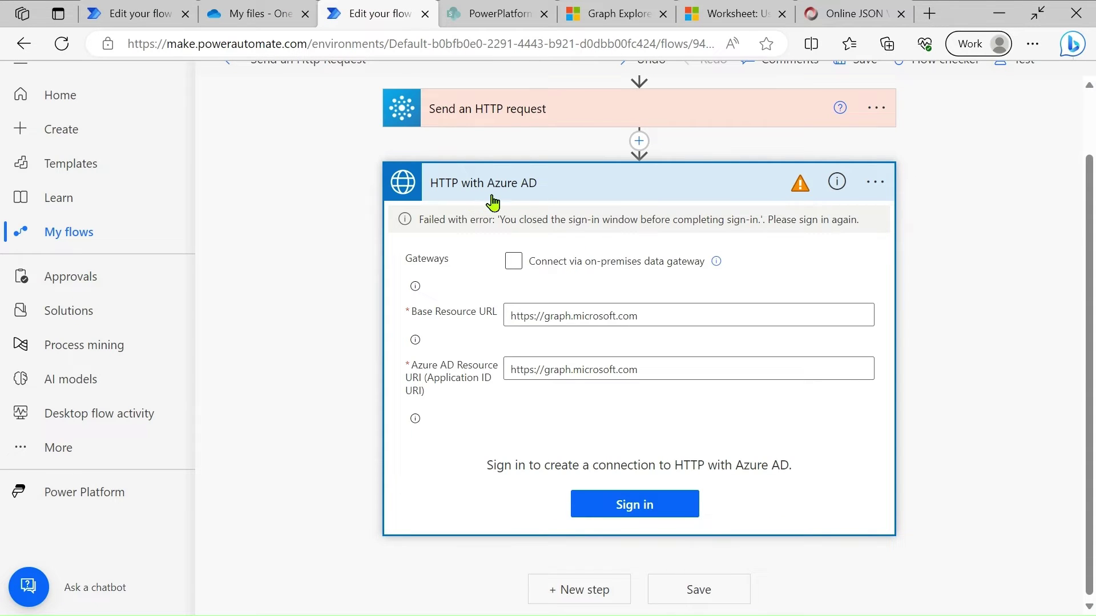
pyautogui.click(151, 9)
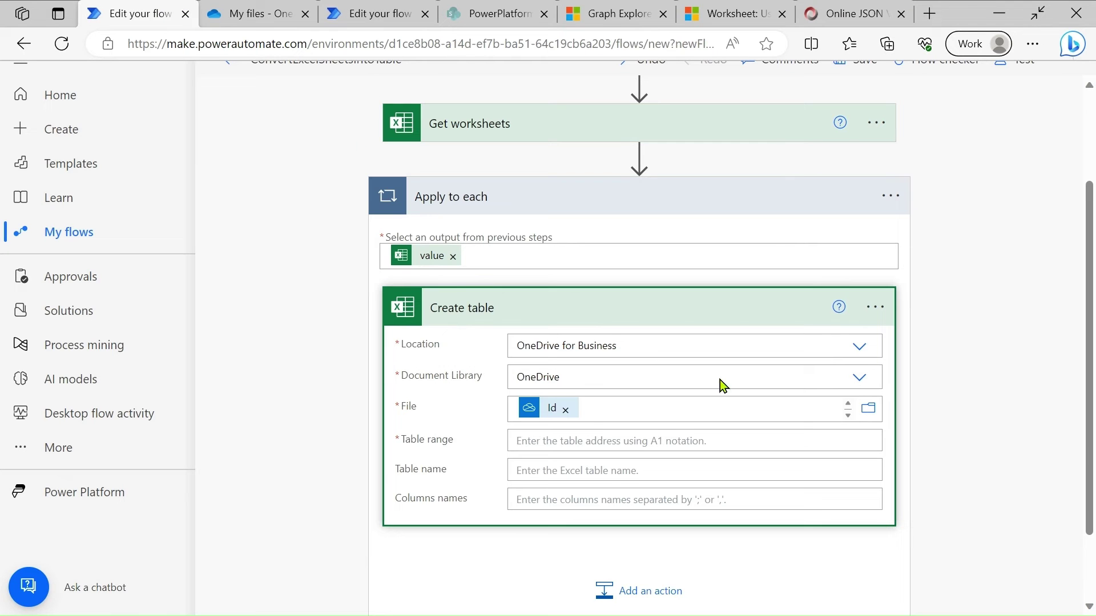
# Step: Add an Invoke an HTTP request action from the HTTP with Azure AD connector after Create table inside Apply to each
pyautogui.scroll(-2, 720, 383)
pyautogui.click(649, 501)
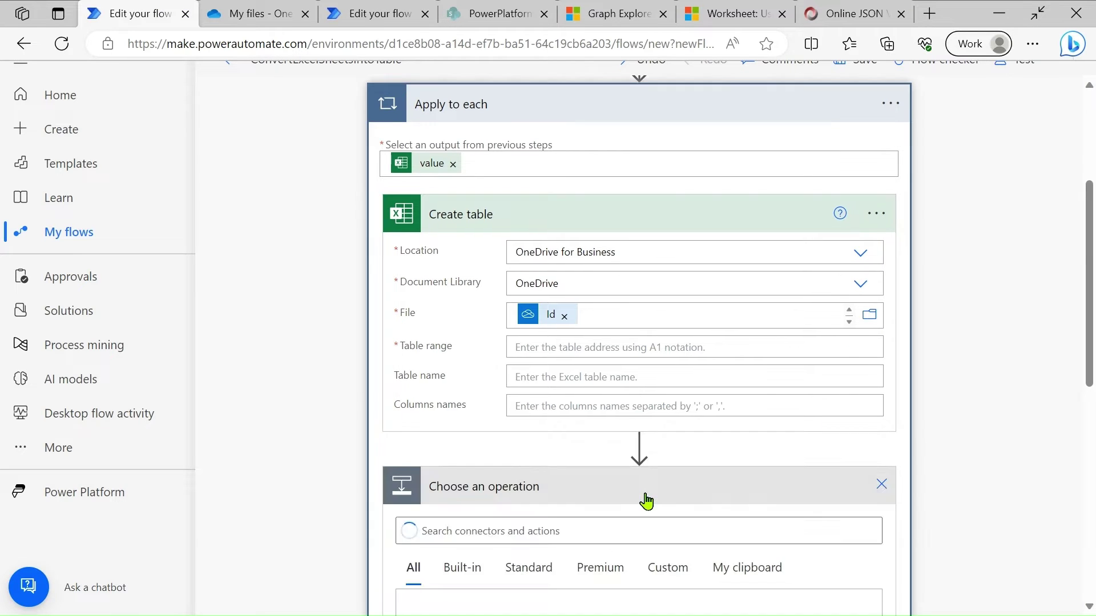
pyautogui.click(626, 201)
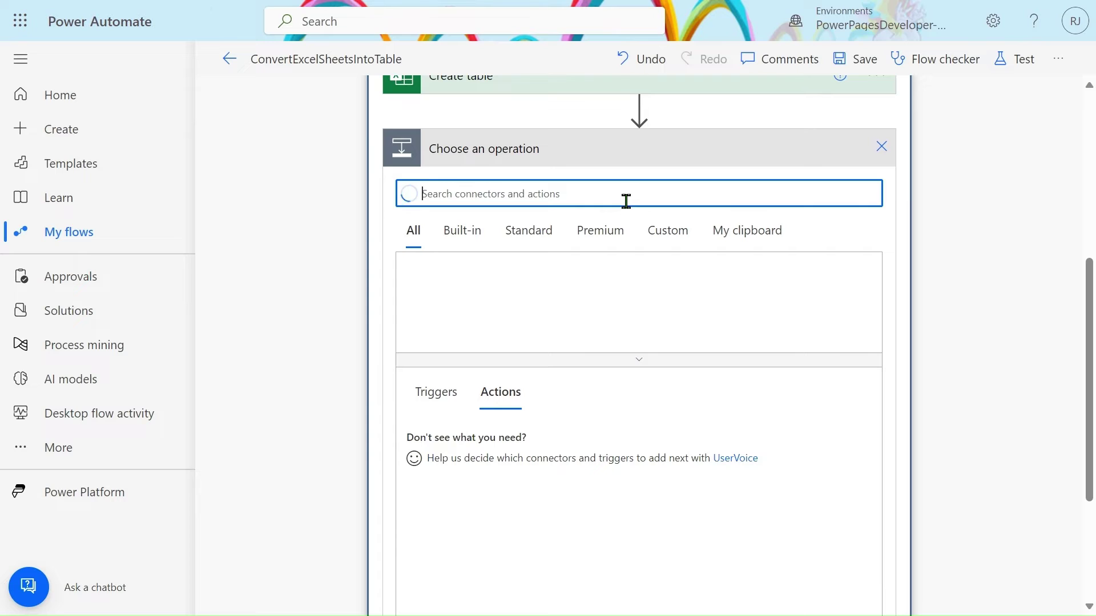
pyautogui.write('http')
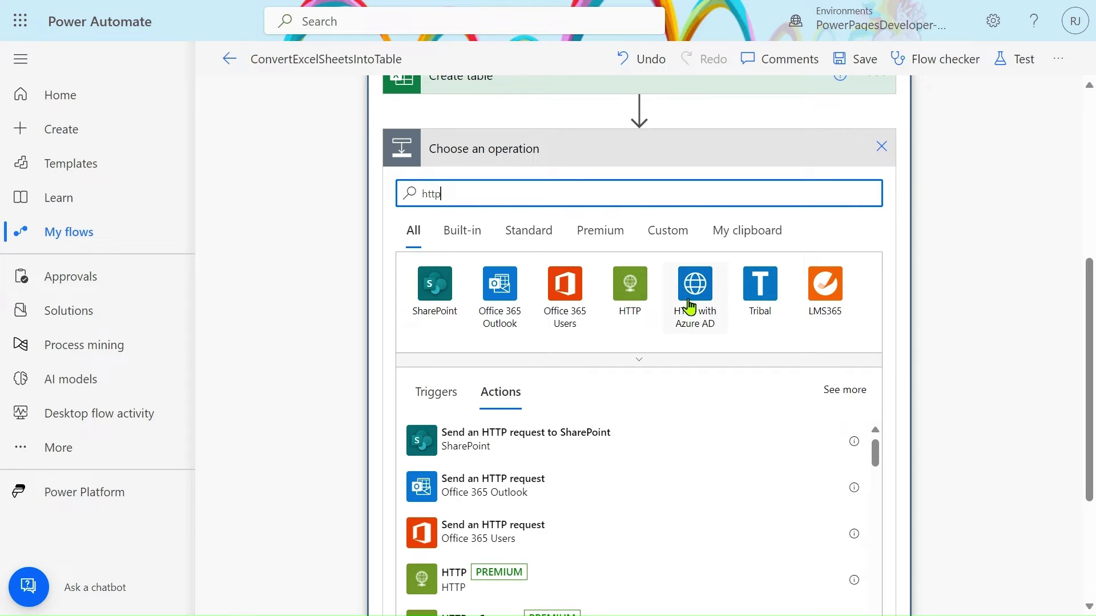
pyautogui.click(691, 309)
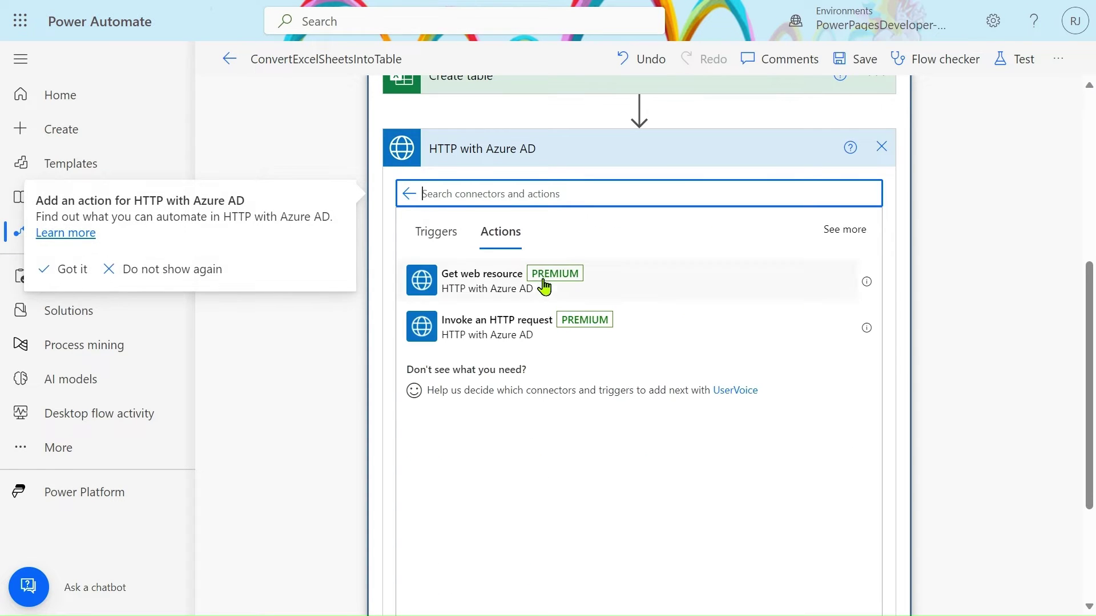
pyautogui.click(544, 342)
pyautogui.click(544, 337)
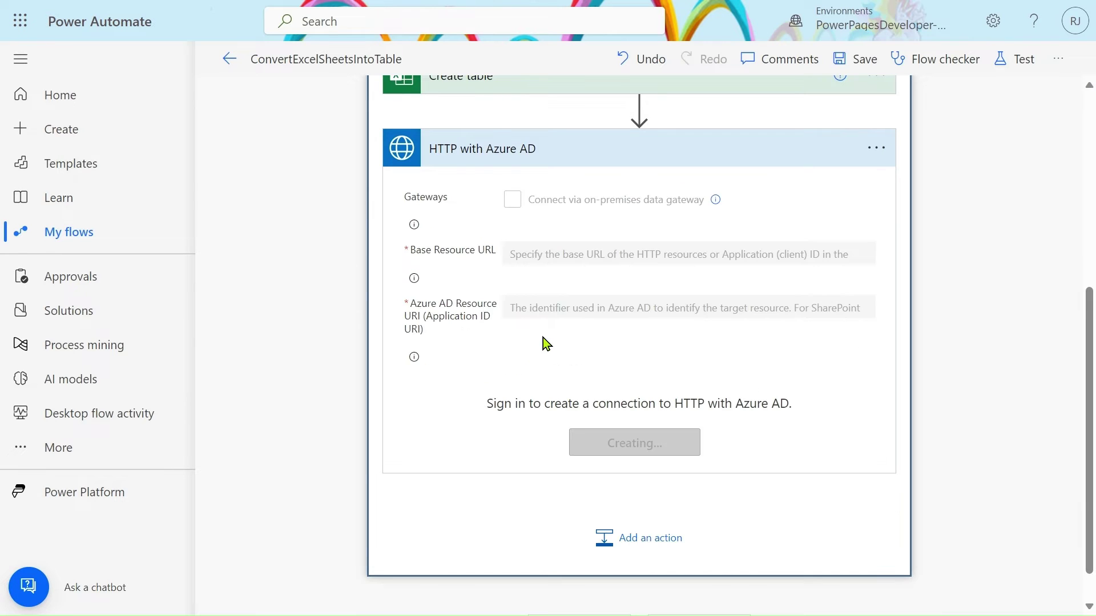
pyautogui.click(568, 252)
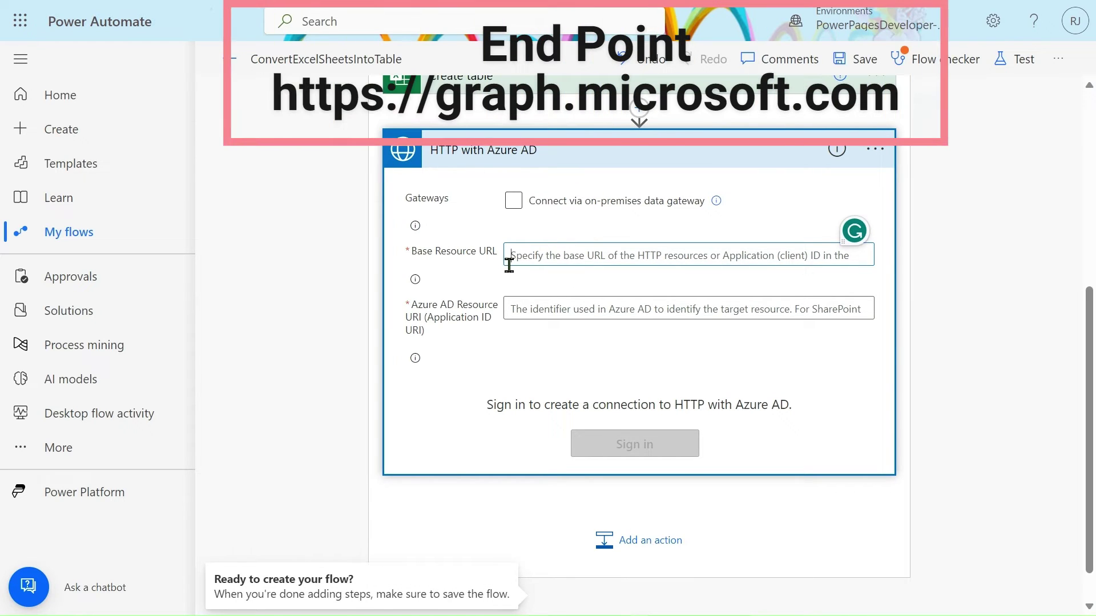
pyautogui.hotkey('alt', 'Tab')
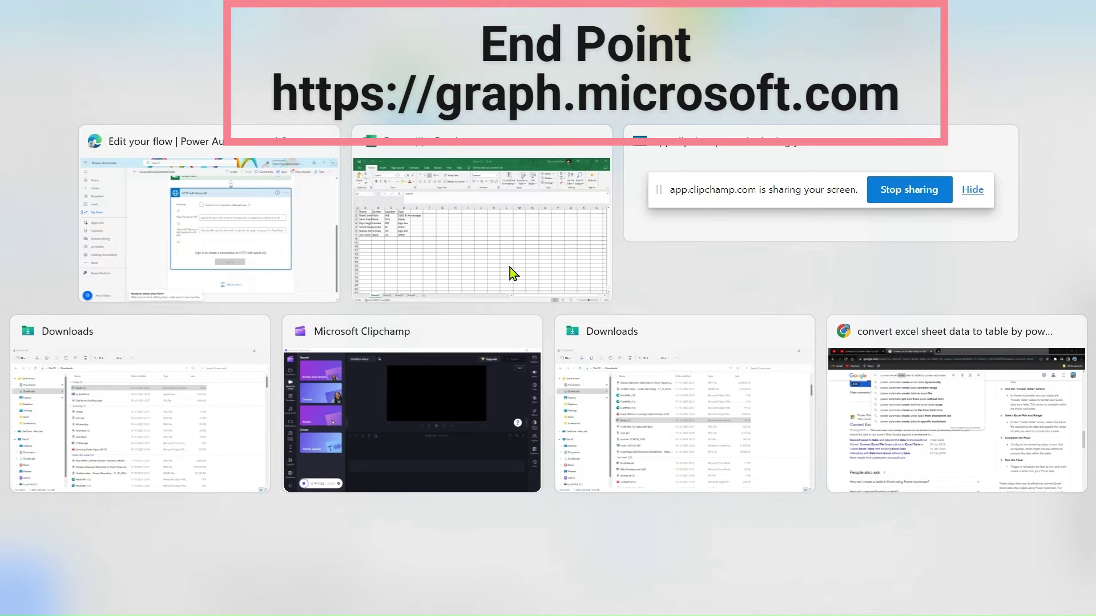
pyautogui.press('Escape')
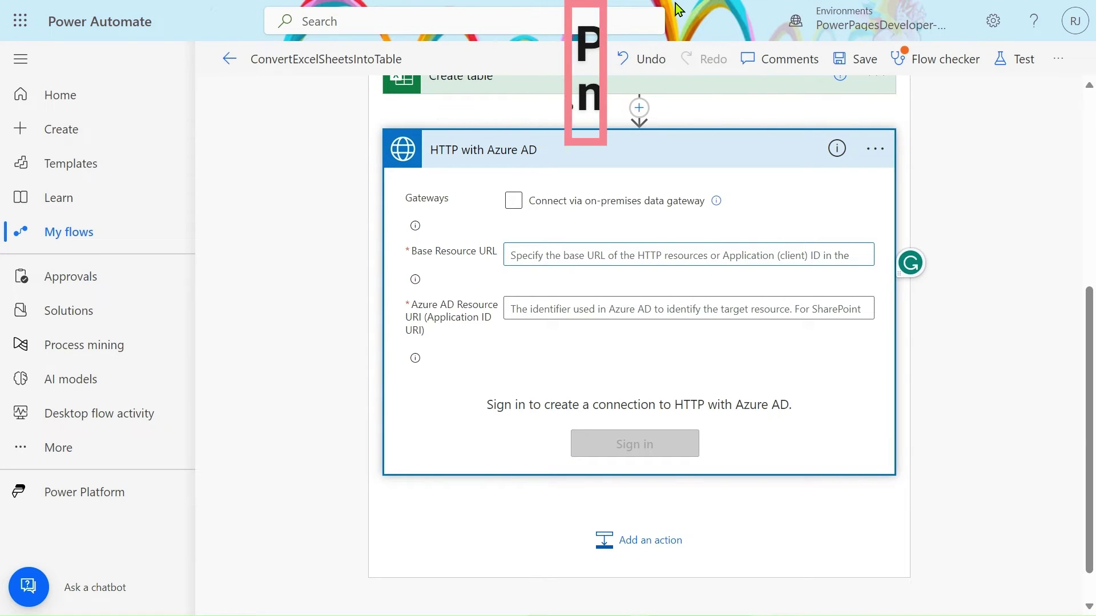
pyautogui.click(598, 251)
pyautogui.write('https://graph.microsoft.com')
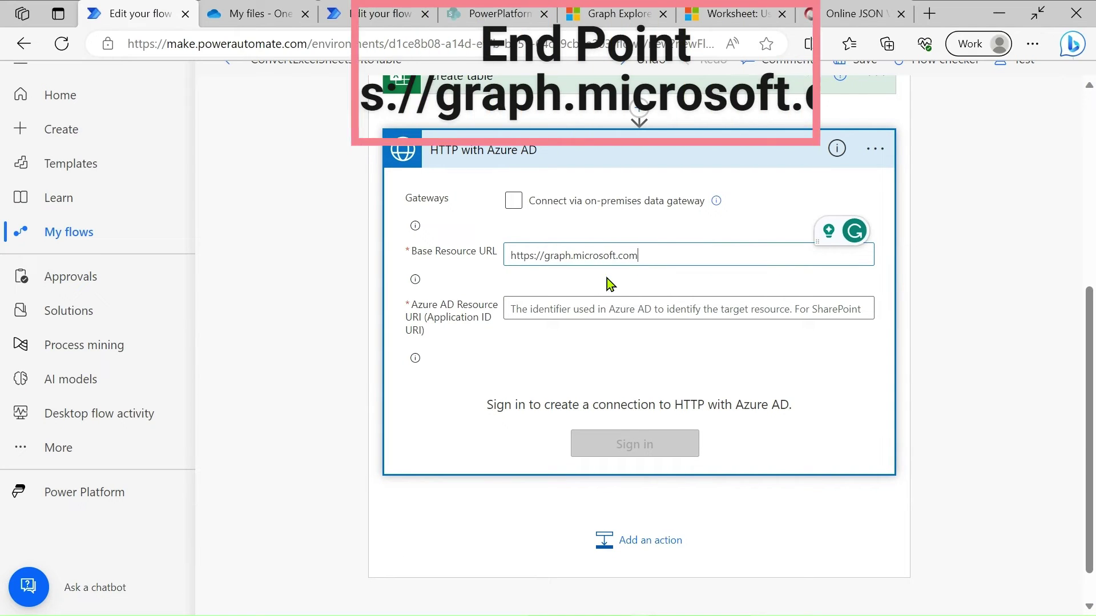
pyautogui.click(608, 308)
pyautogui.write('https://graph.microsoft.com')
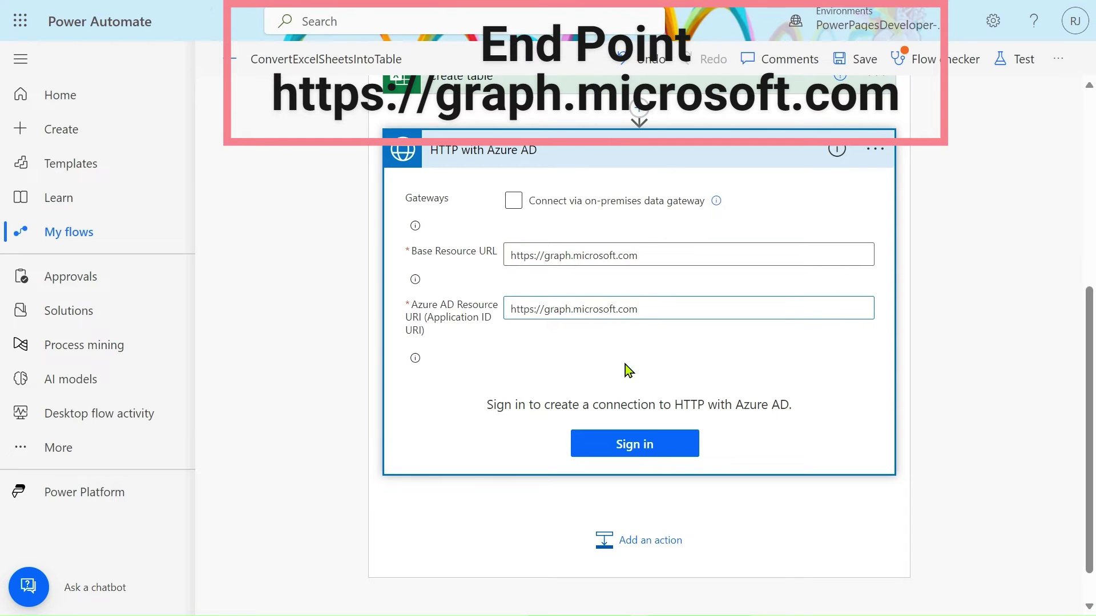
pyautogui.click(643, 449)
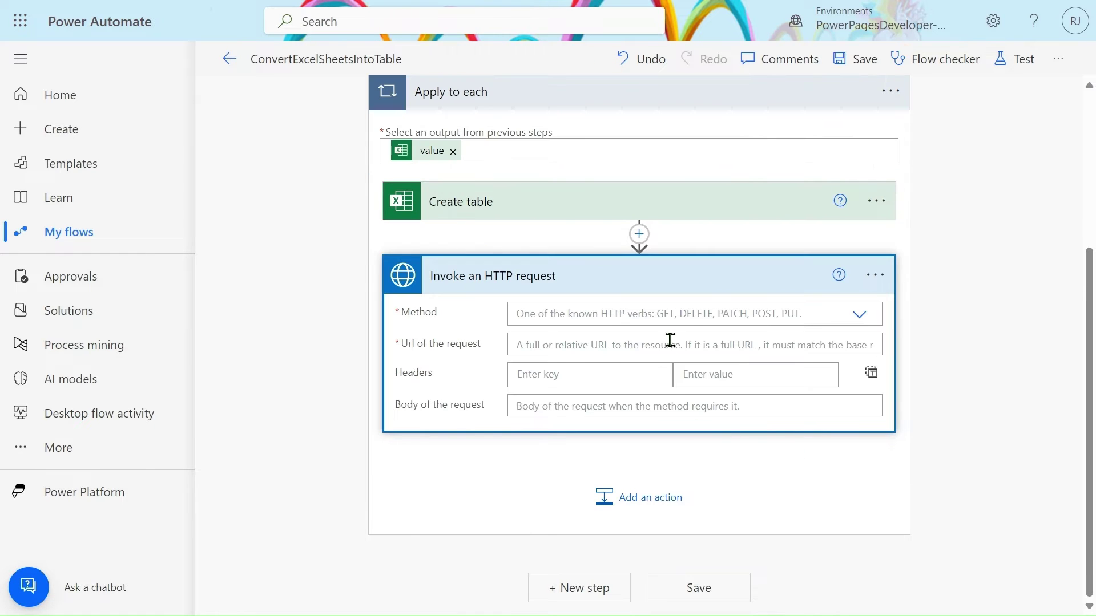
# Step: Set the Invoke an HTTP request action's Method to GET and start editing the Url of the request
pyautogui.click(651, 310)
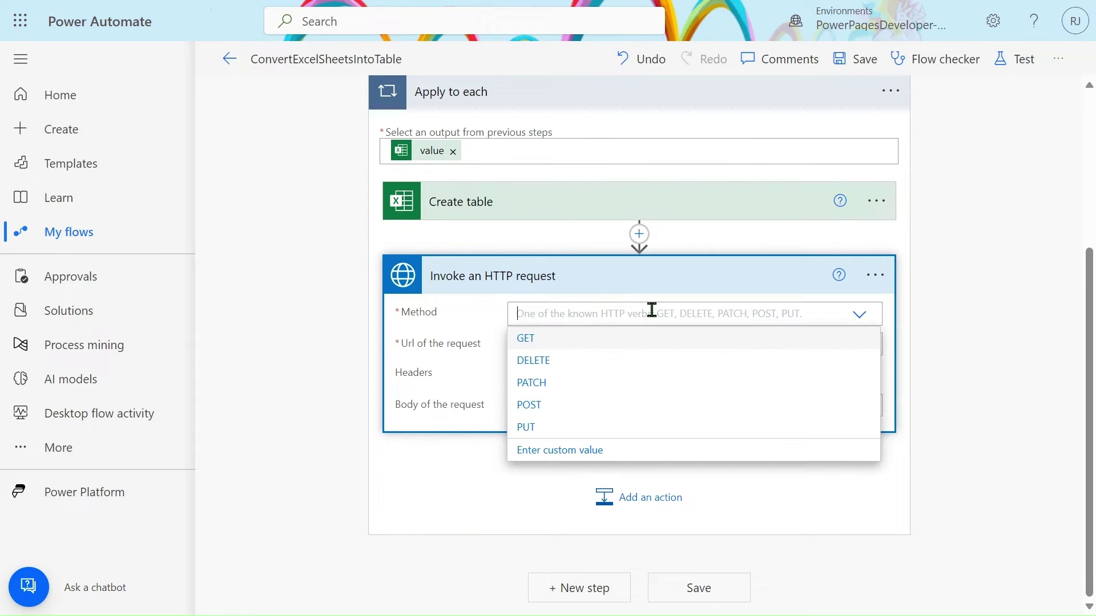
pyautogui.click(536, 339)
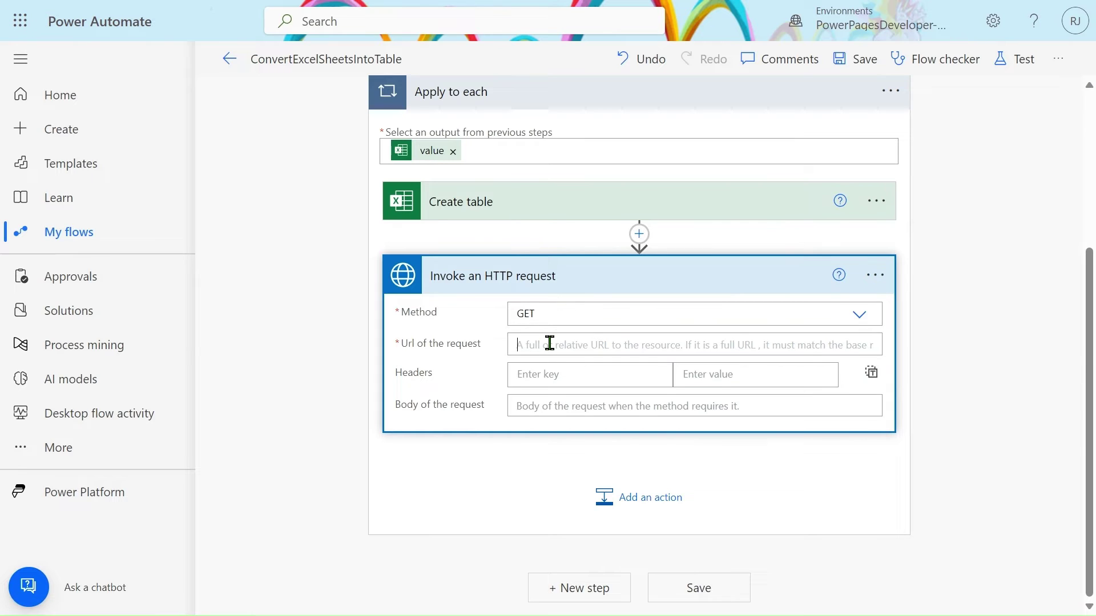
pyautogui.click(549, 344)
# Step: Check the usedRange query in Graph Explorer and find the valuesOnly example request in the Worksheet: UsedRange article
pyautogui.moveTo(400, 6)
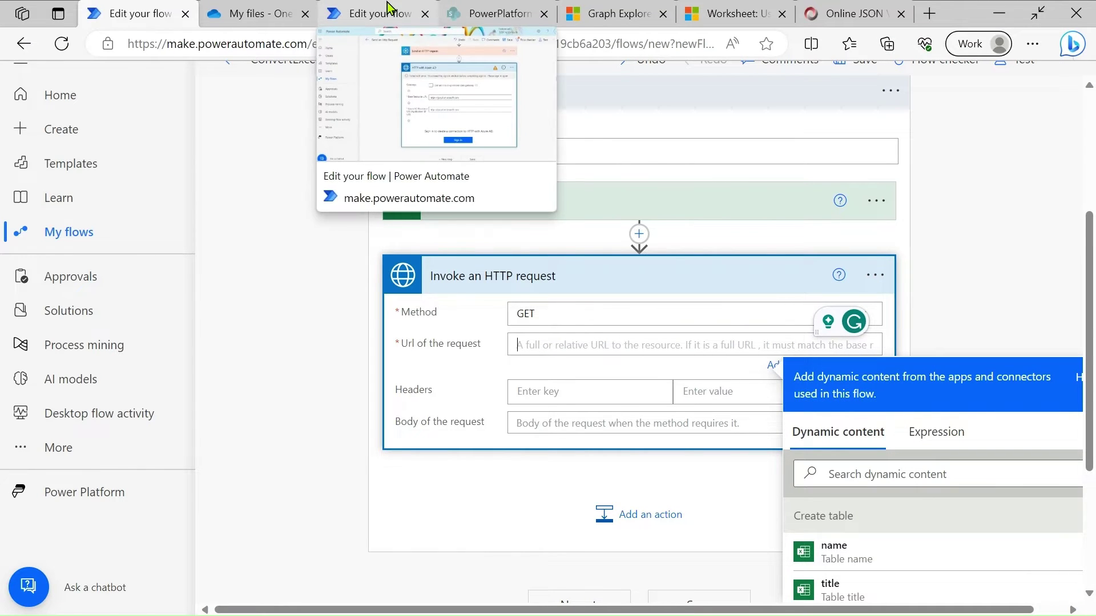
pyautogui.click(631, 15)
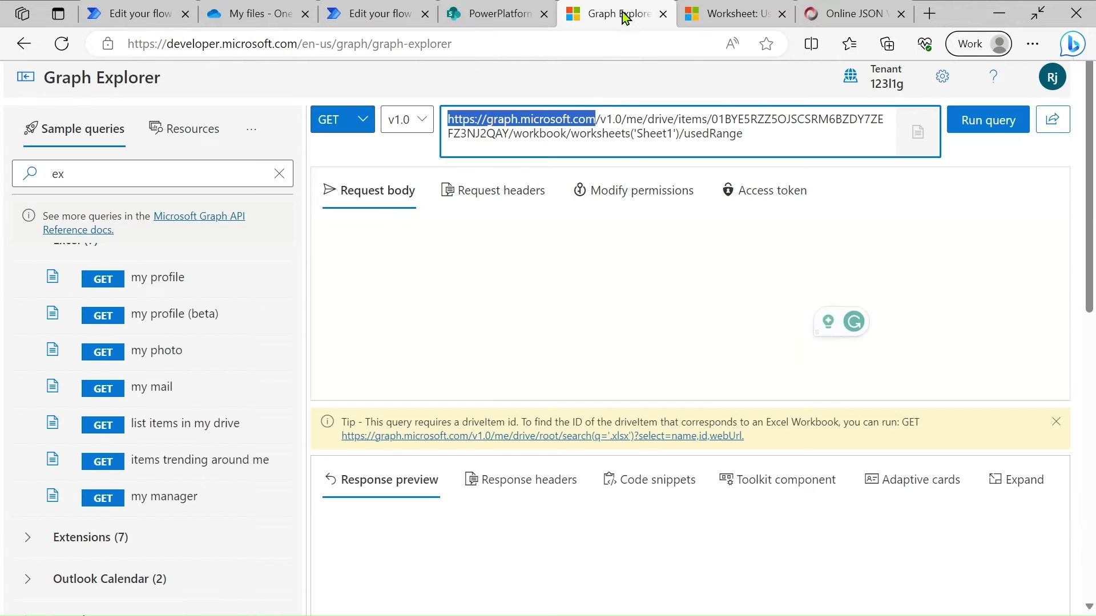
pyautogui.click(727, 14)
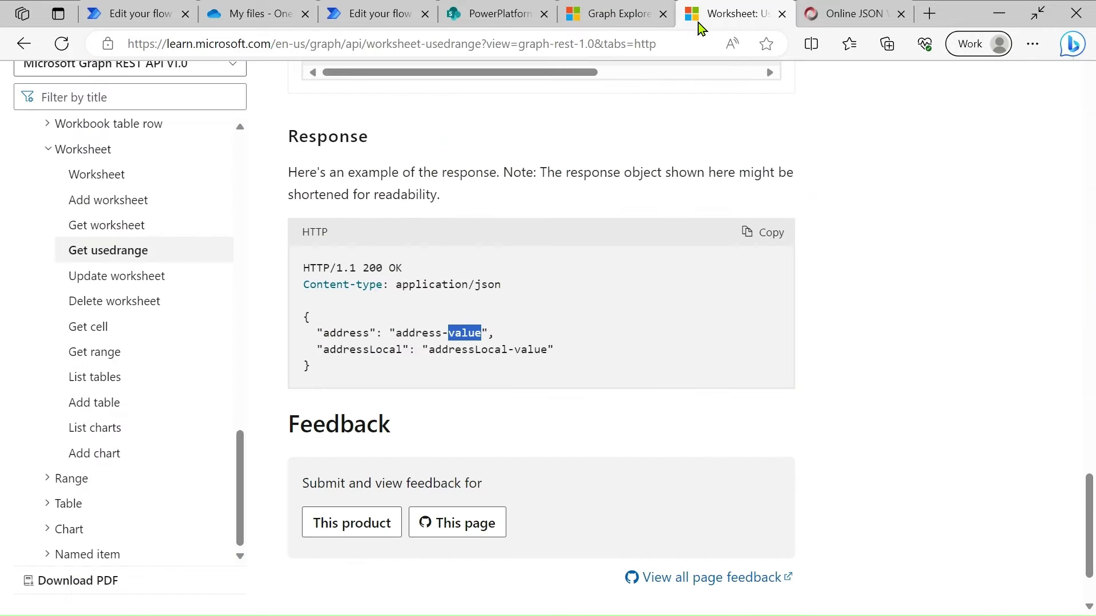
pyautogui.click(615, 11)
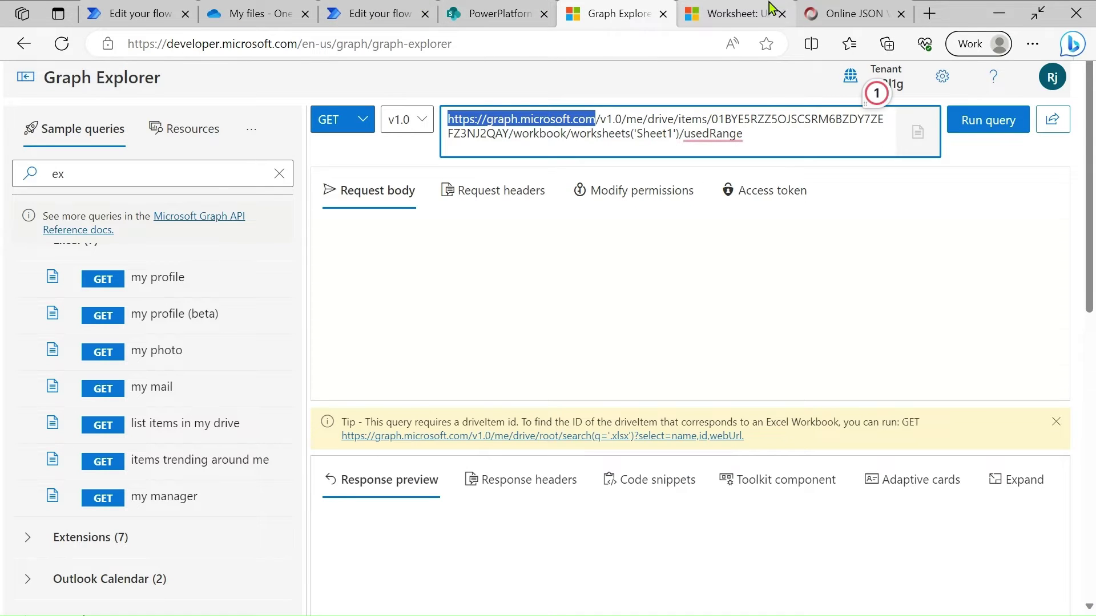
pyautogui.click(759, 13)
pyautogui.scroll(5, 536, 296)
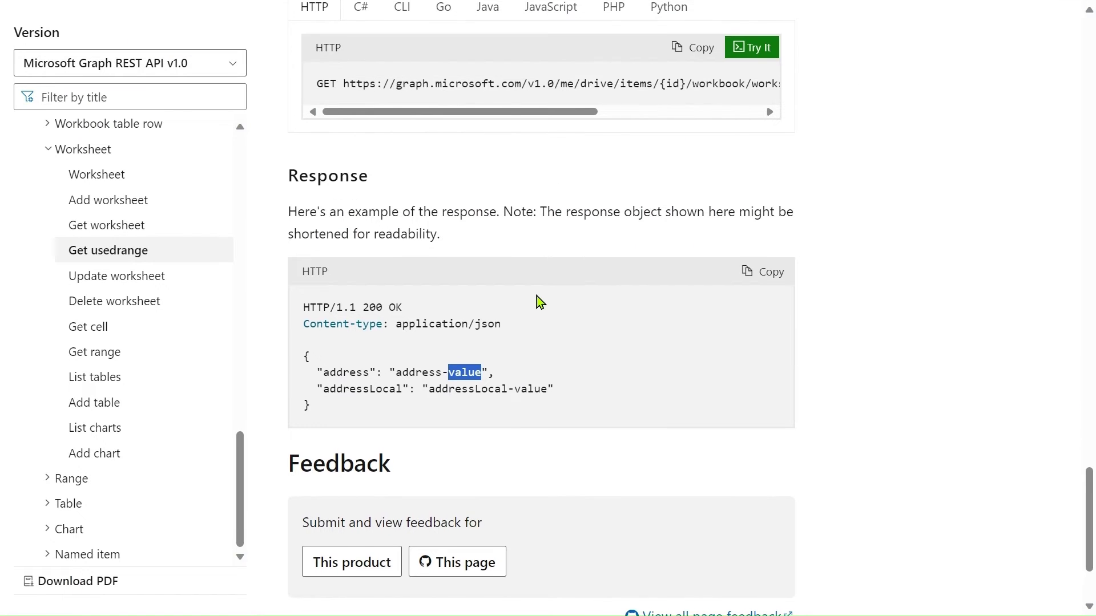
pyautogui.scroll(3, 532, 299)
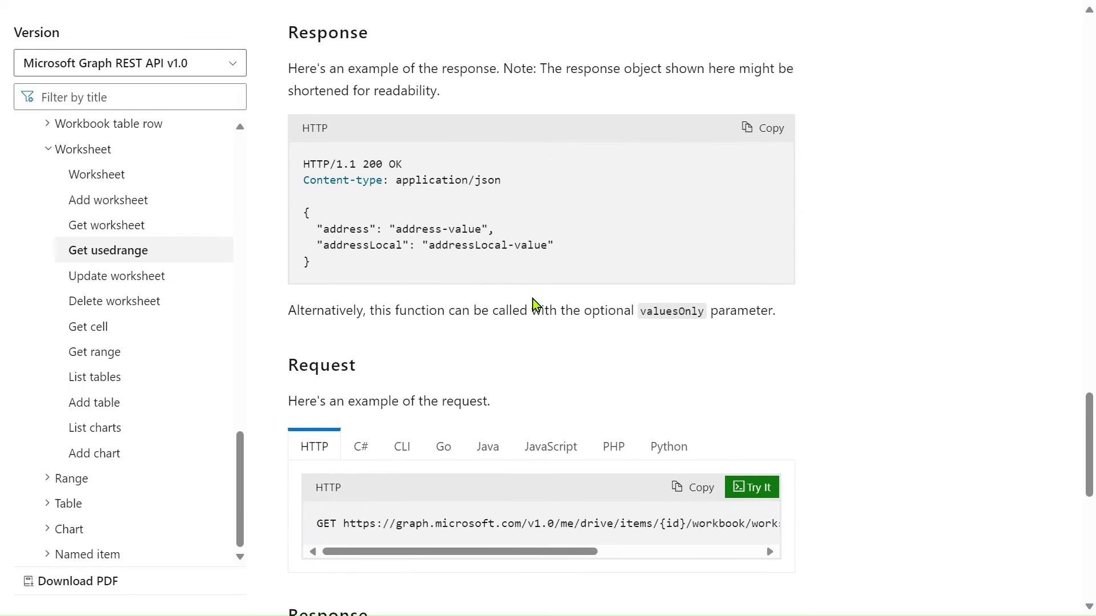
pyautogui.scroll(-1, 532, 299)
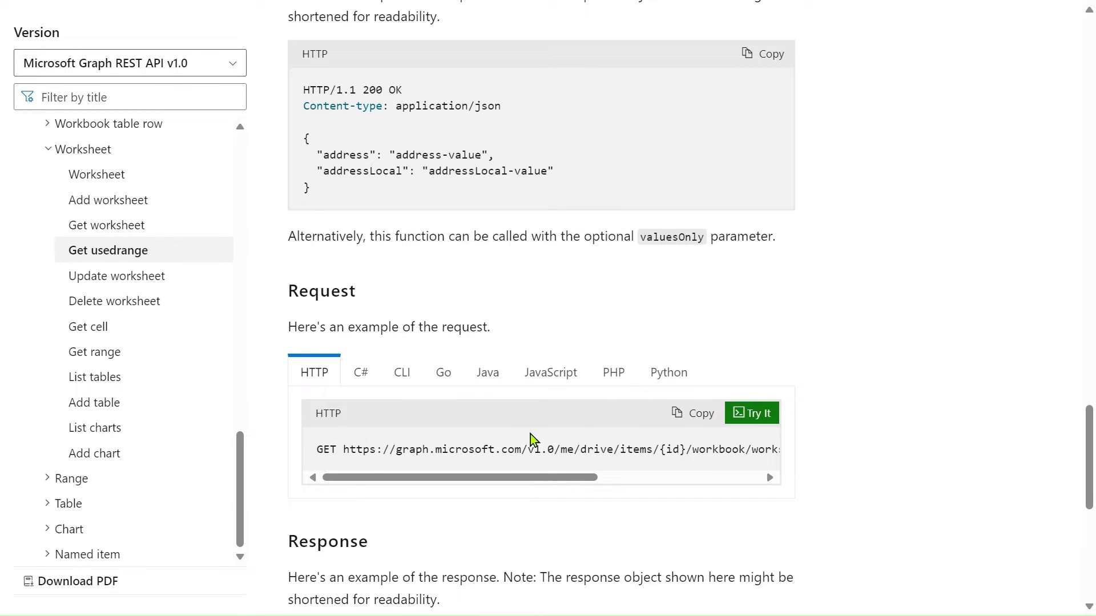
# Step: Examine the example request's full URL, including its item id, workbook, worksheet id or name, and usedRange parts
pyautogui.hscroll(2, 547, 450)
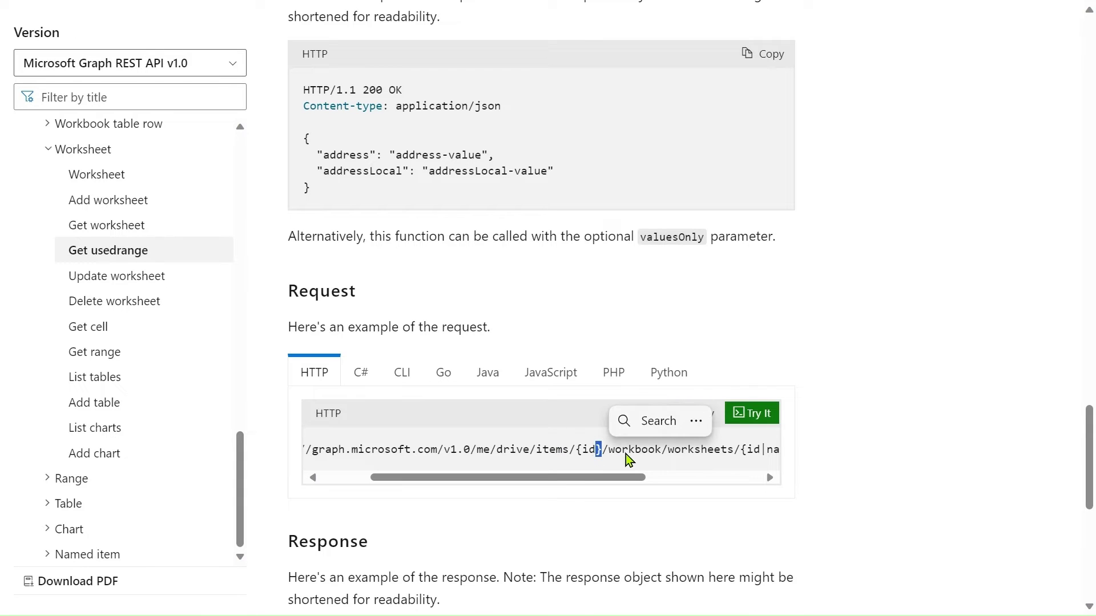
pyautogui.click(643, 445)
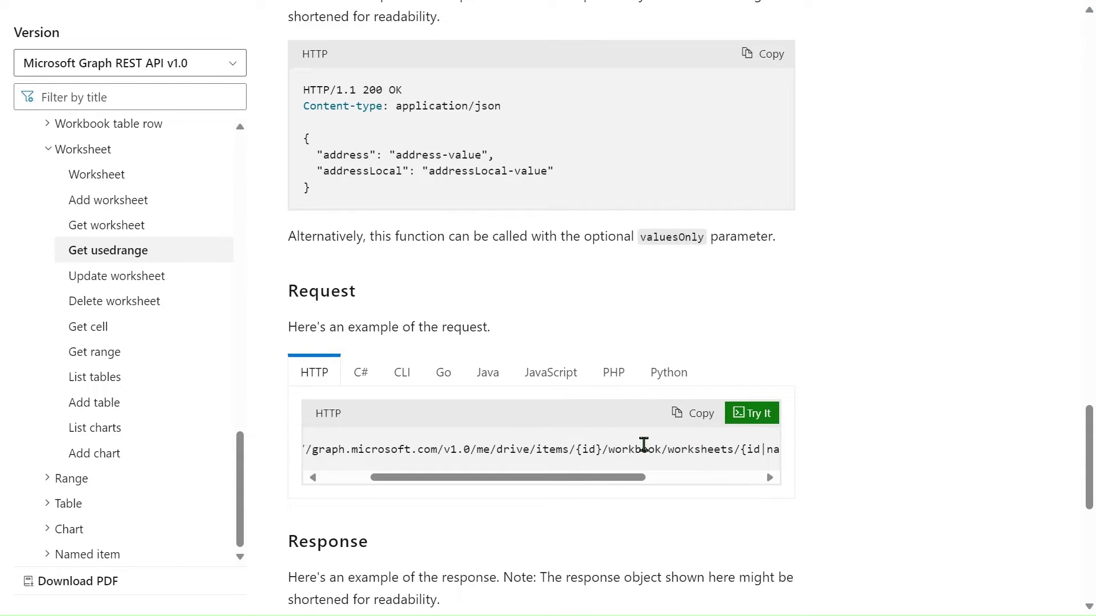
pyautogui.hscroll(2, 701, 450)
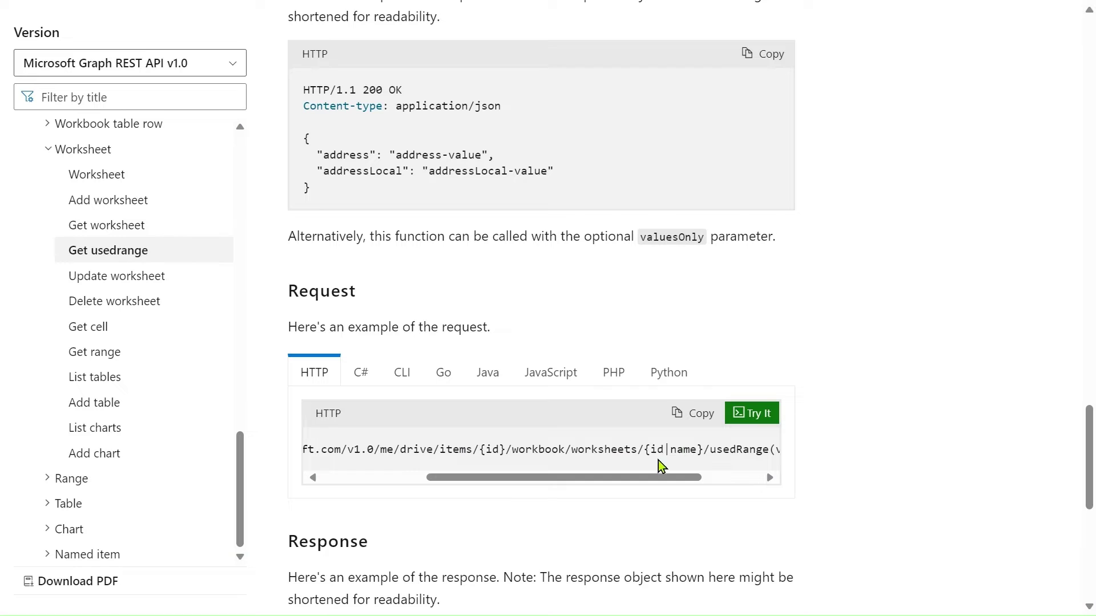
pyautogui.hscroll(1, 672, 455)
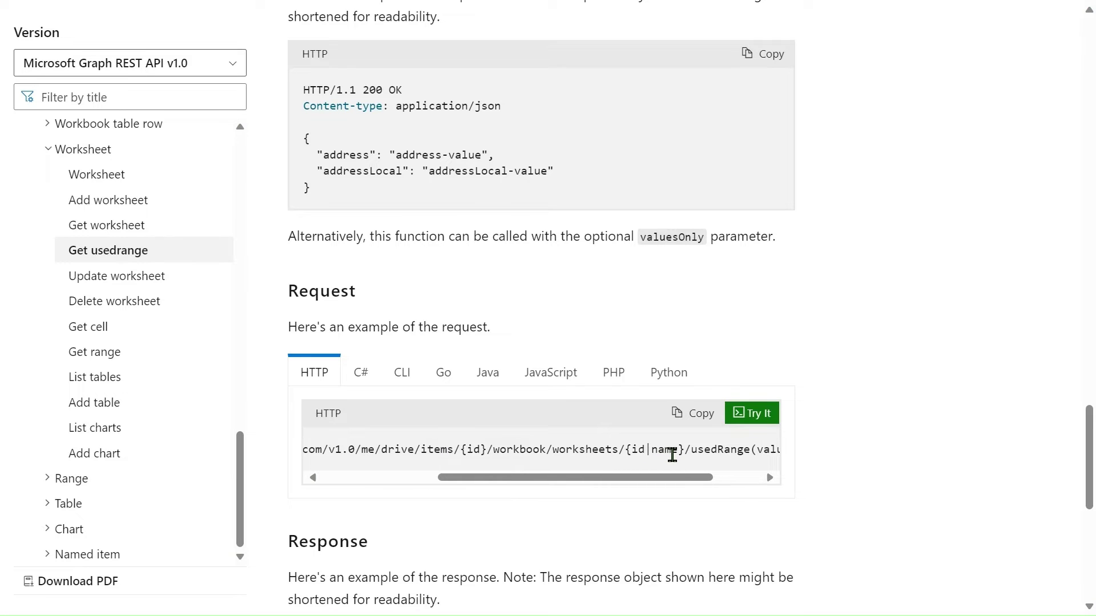
pyautogui.hscroll(2, 672, 455)
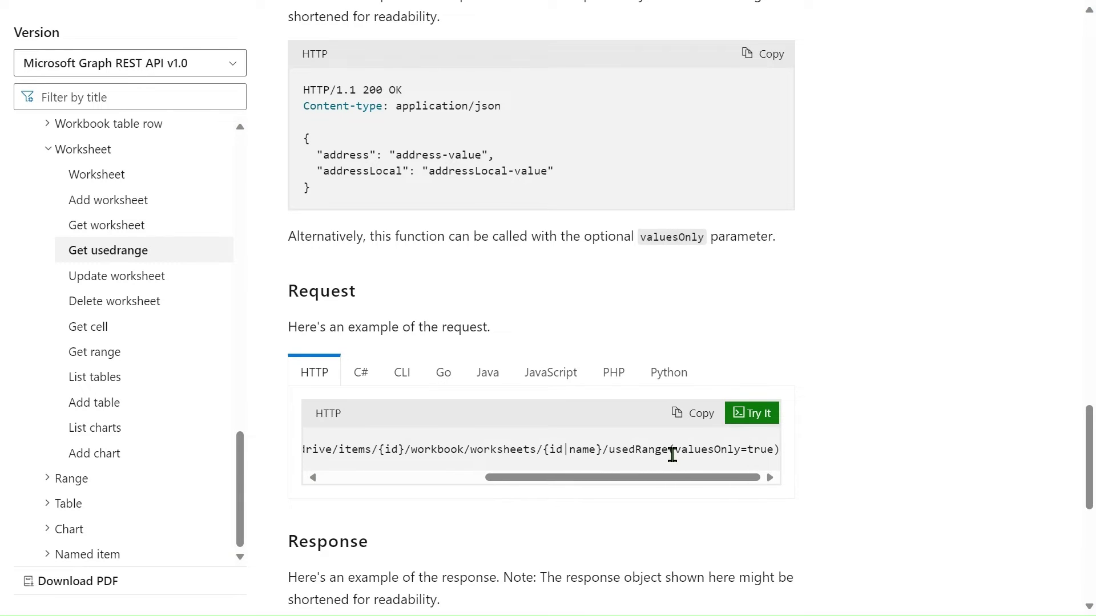
pyautogui.doubleClick(630, 451)
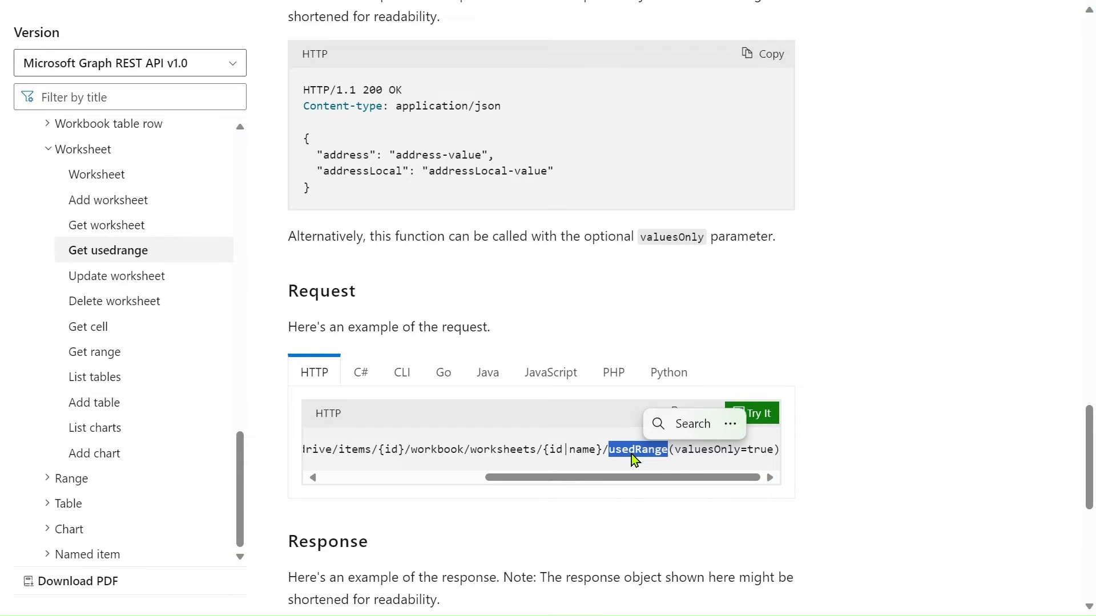
pyautogui.hscroll(-1, 526, 460)
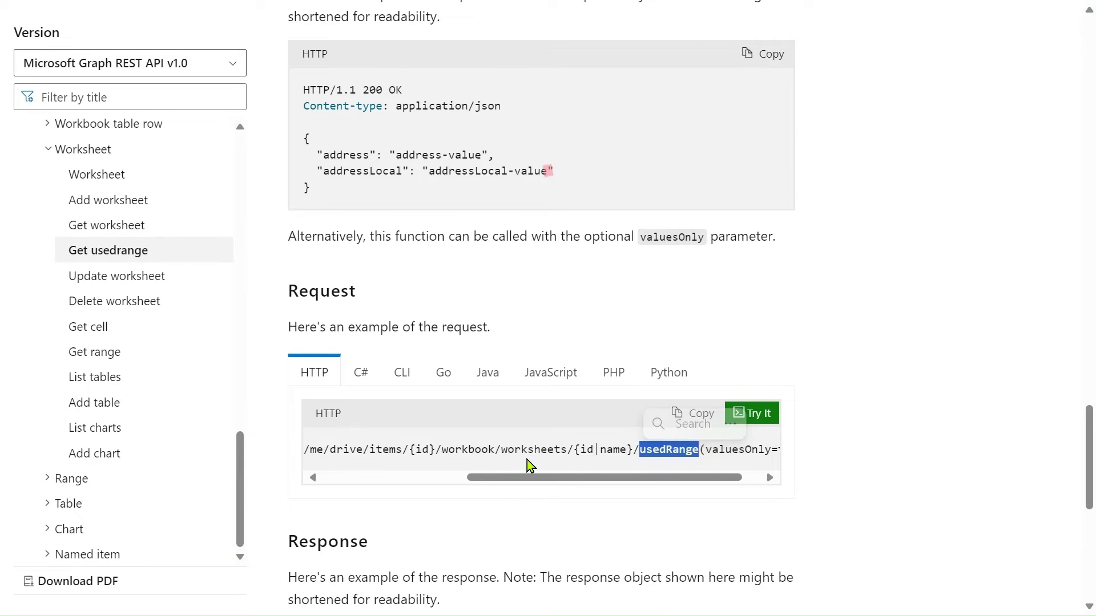
pyautogui.hscroll(-2, 525, 460)
pyautogui.hscroll(-1, 525, 459)
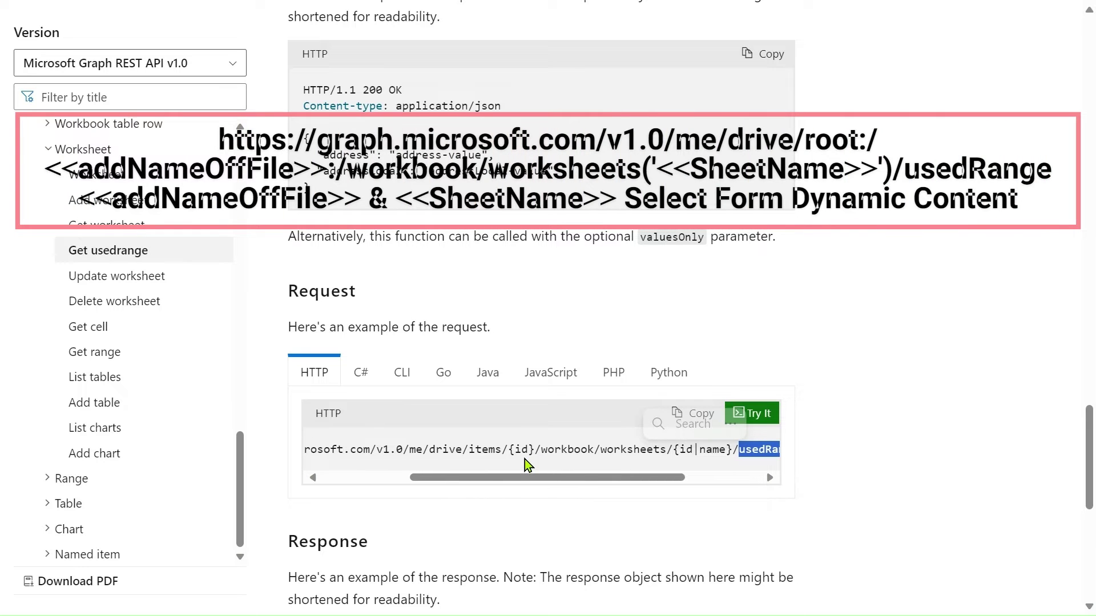
pyautogui.scroll(1, 549, 383)
pyautogui.hscroll(-3, 467, 470)
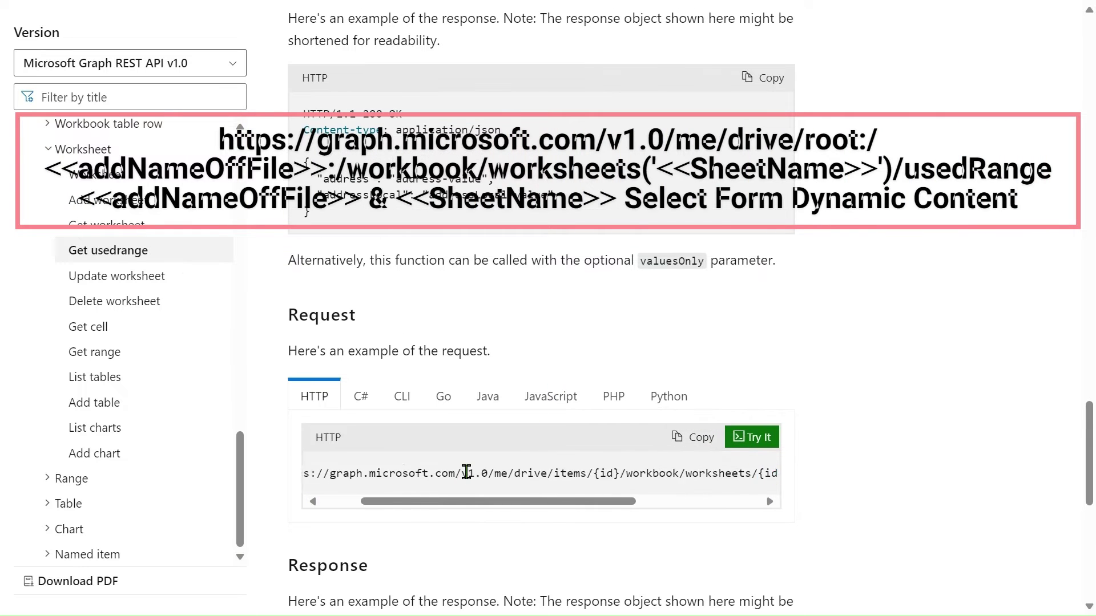
pyautogui.hscroll(-2, 466, 473)
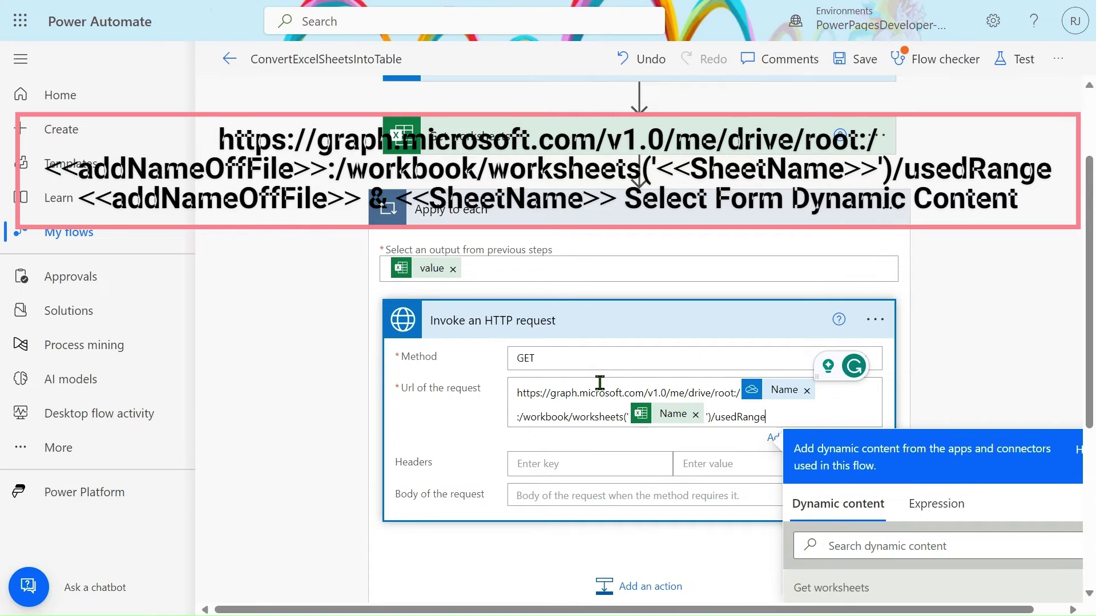
# Step: Finish editing the request URL in Invoke an HTTP request and save the flow
pyautogui.moveTo(751, 422)
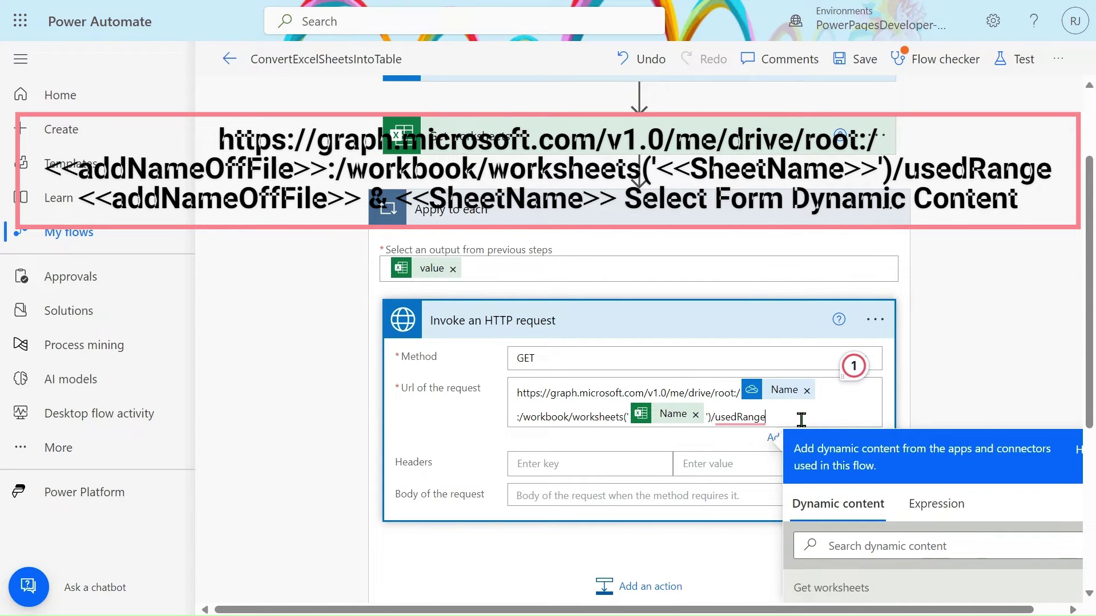
pyautogui.click(987, 421)
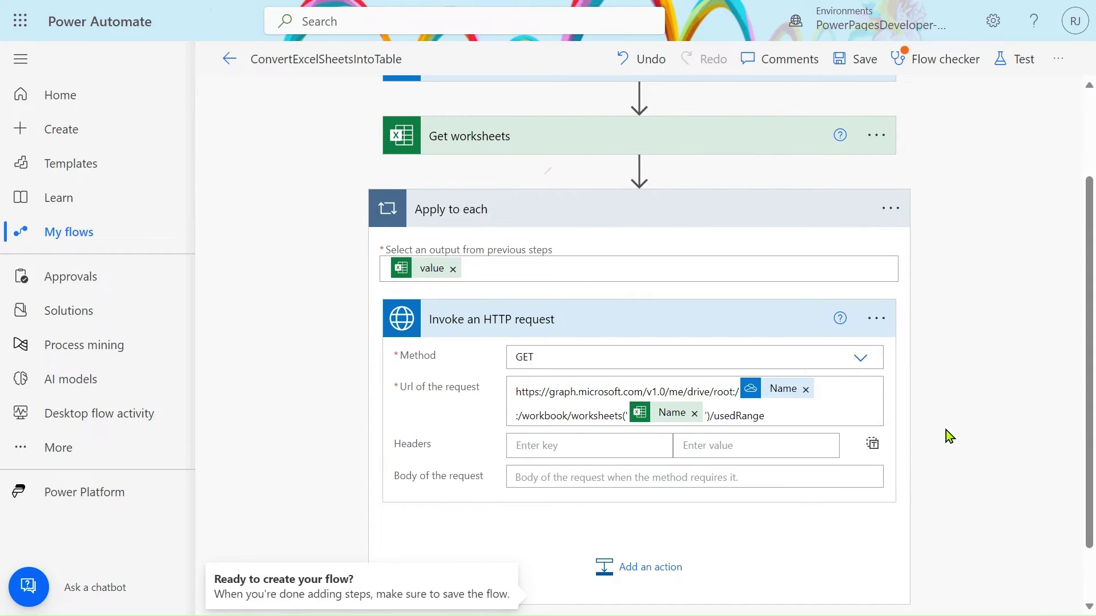
pyautogui.click(868, 63)
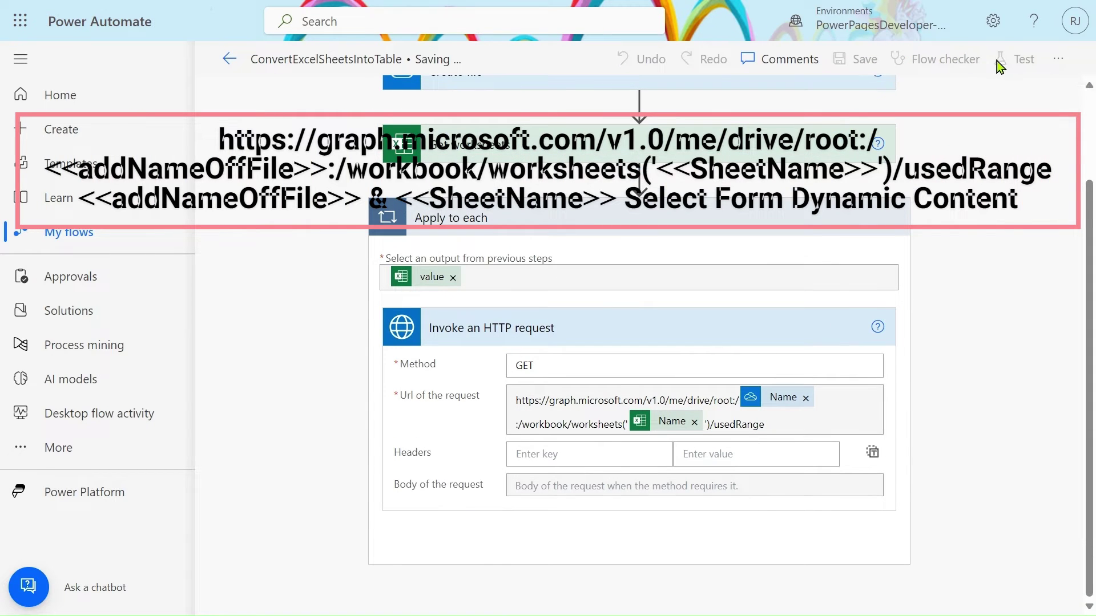
# Step: Switch to OneDrive and delete the Demo (1).xlsx file from My files, confirming the deletion
pyautogui.moveTo(286, 8)
pyautogui.click(252, 16)
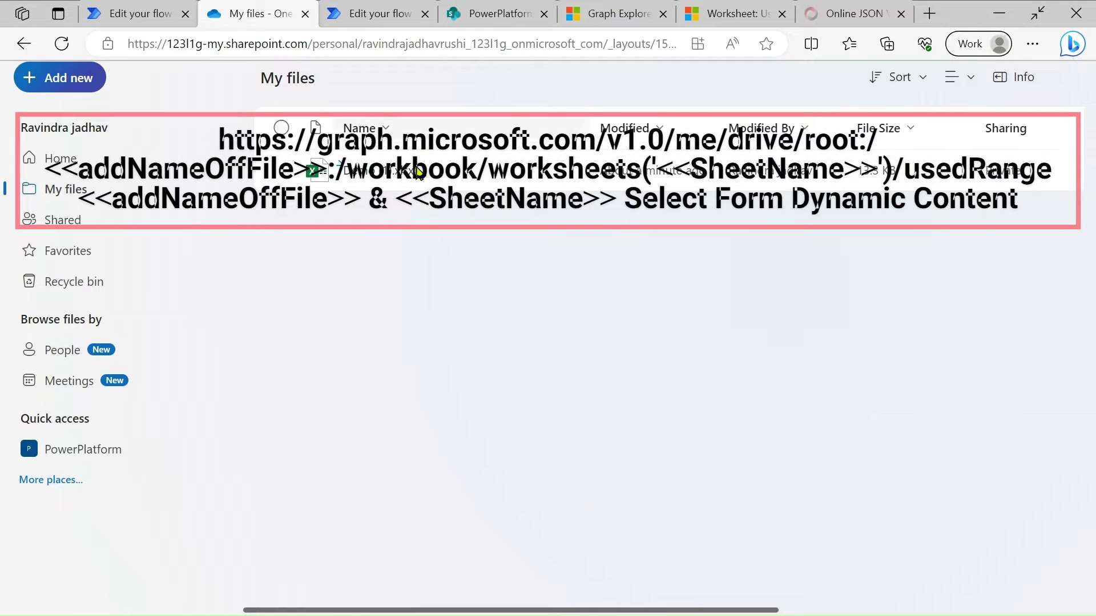
pyautogui.click(282, 127)
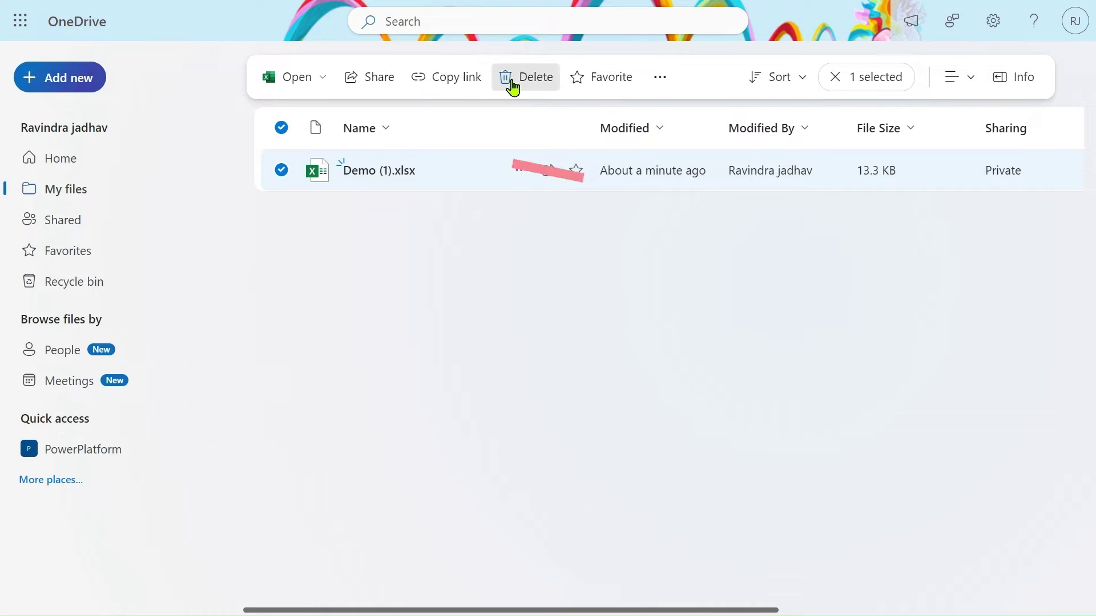
pyautogui.click(513, 80)
pyautogui.click(603, 374)
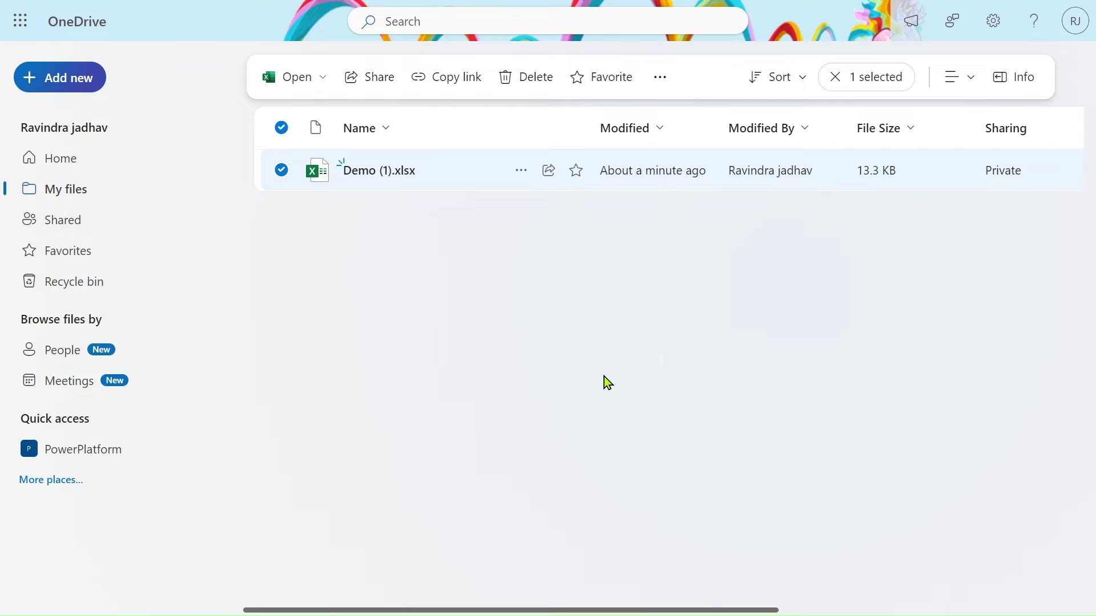
pyautogui.click(447, 581)
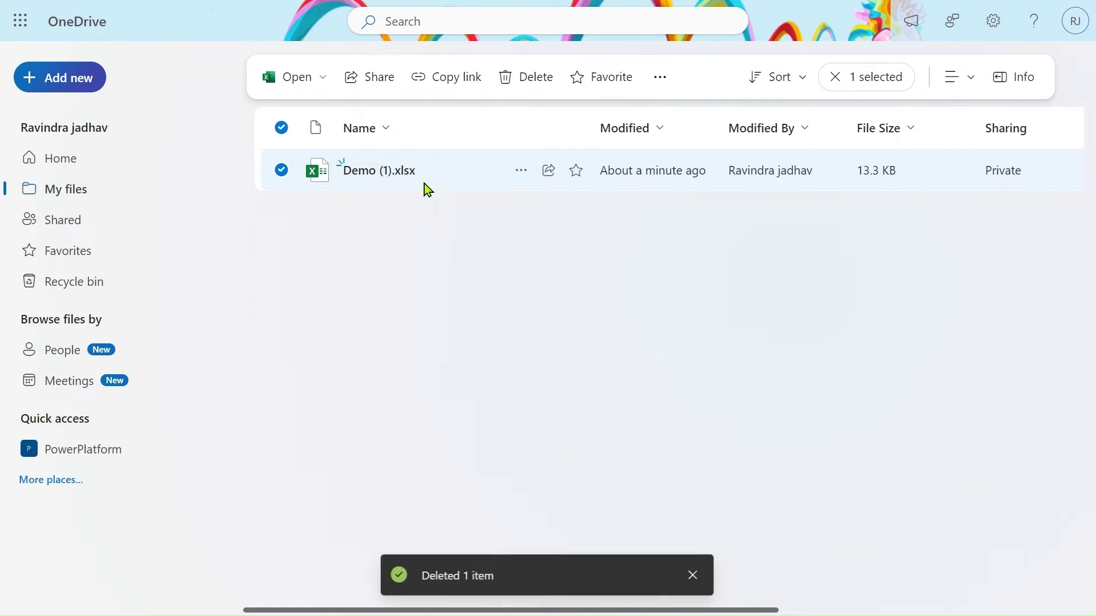
# Step: Return to the ConvertExcelSheetsIntoTable flow in Power Automate and start a manual test
pyautogui.click(137, 12)
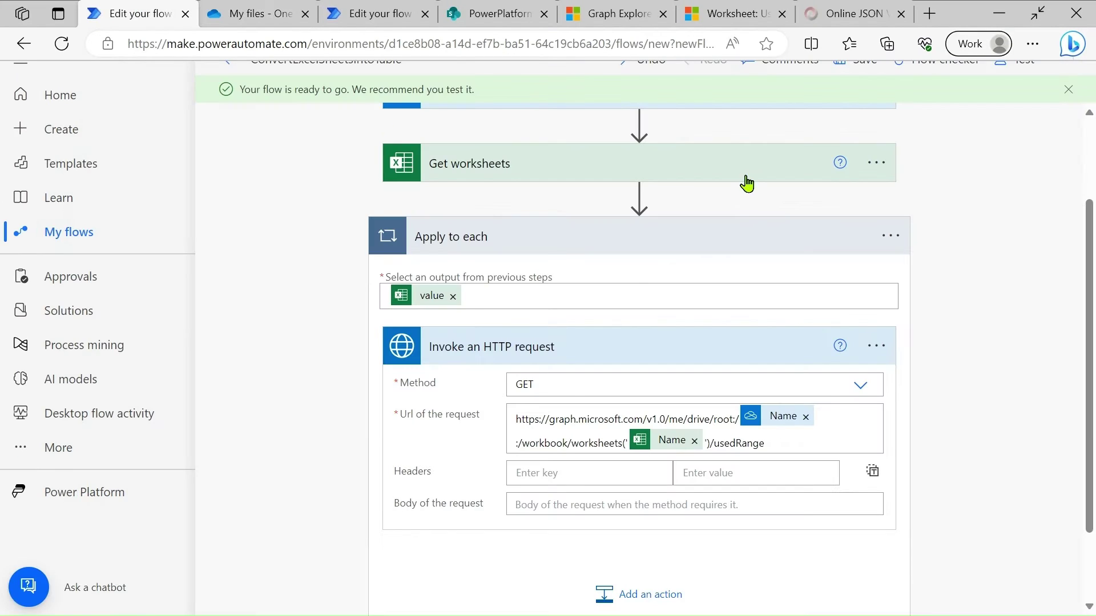
pyautogui.click(1066, 90)
pyautogui.click(1022, 62)
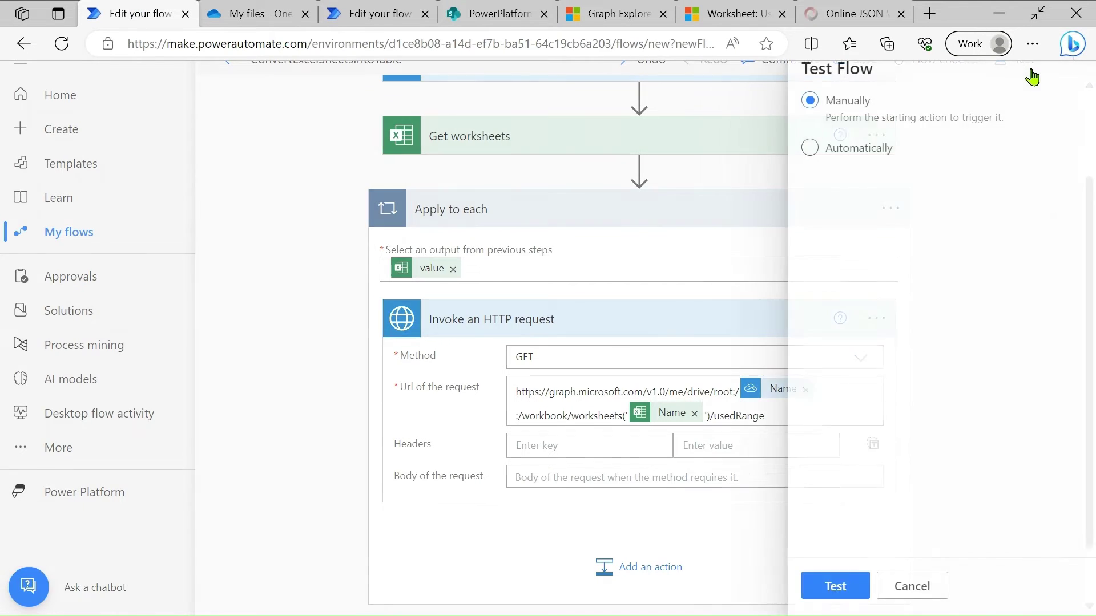
pyautogui.click(838, 162)
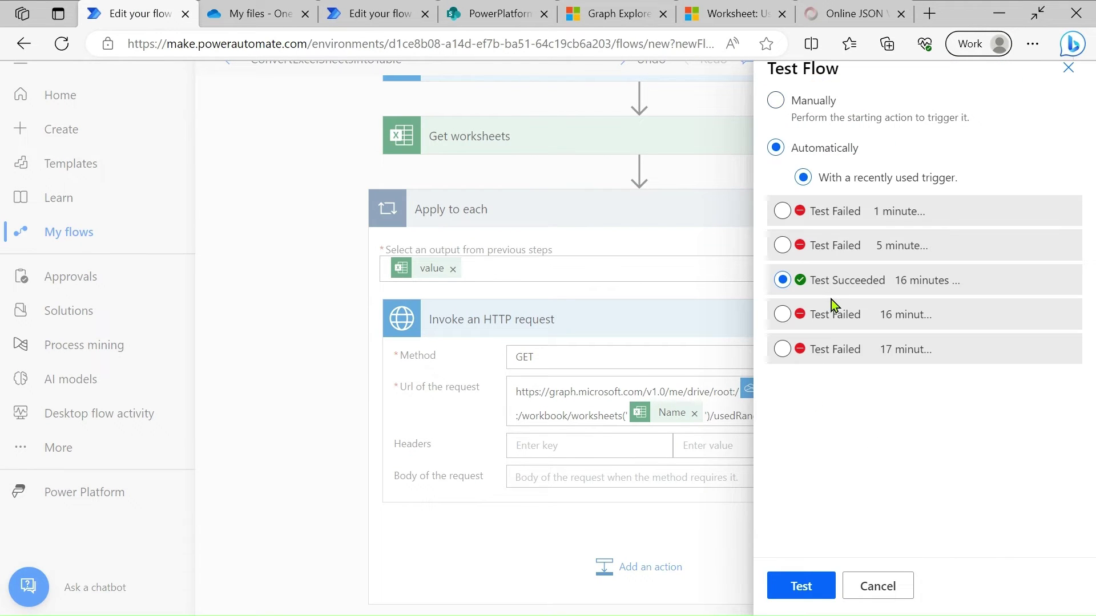
pyautogui.click(804, 118)
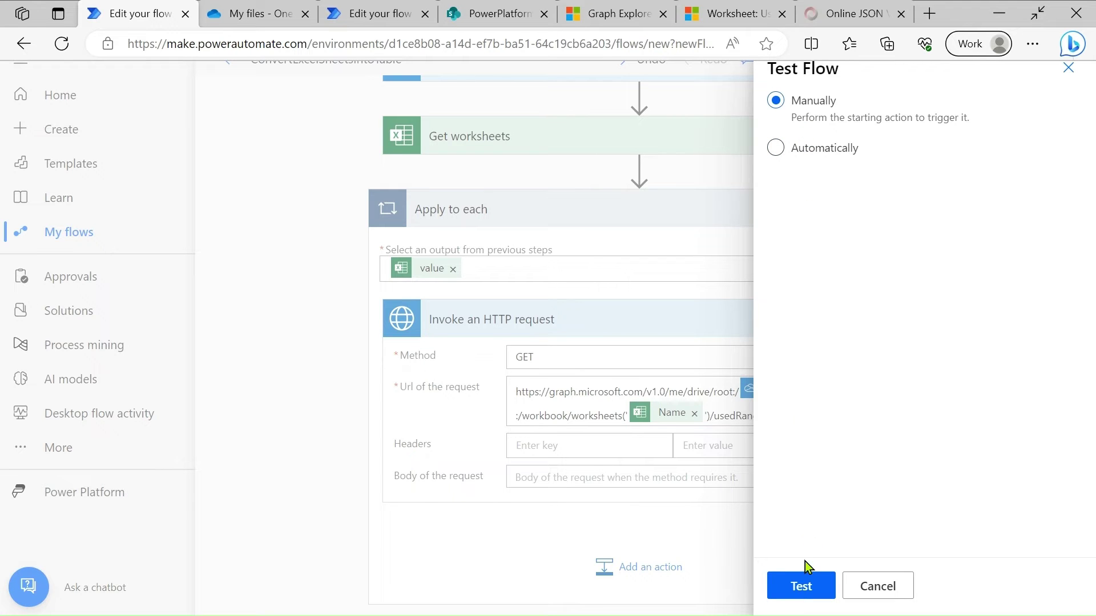
pyautogui.click(799, 585)
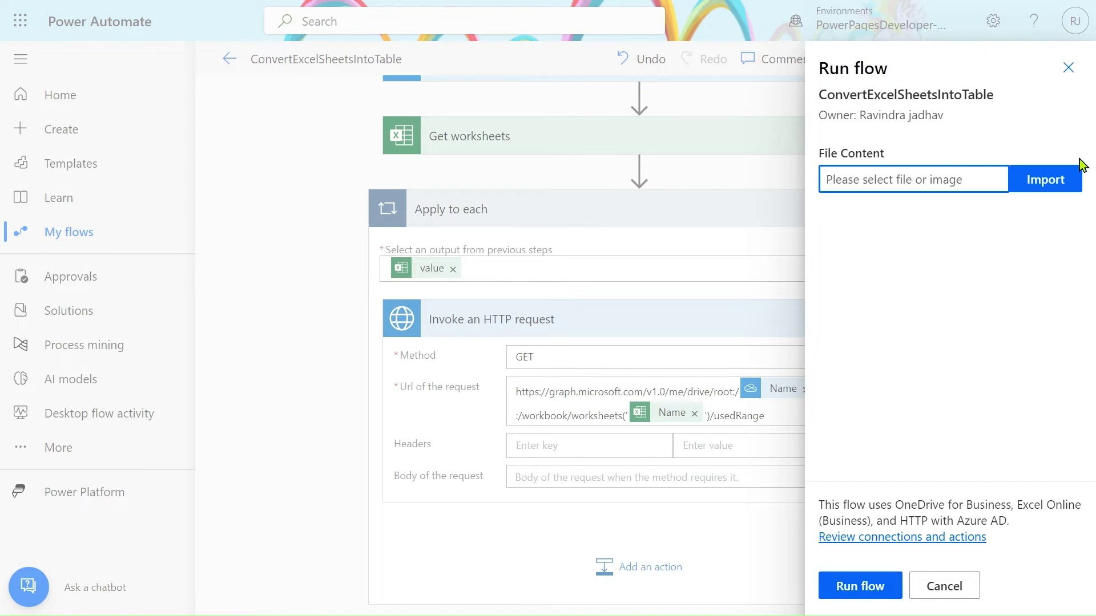
# Step: Import Demo (1).xlsx from Downloads as the File Content and run the flow
pyautogui.click(1057, 183)
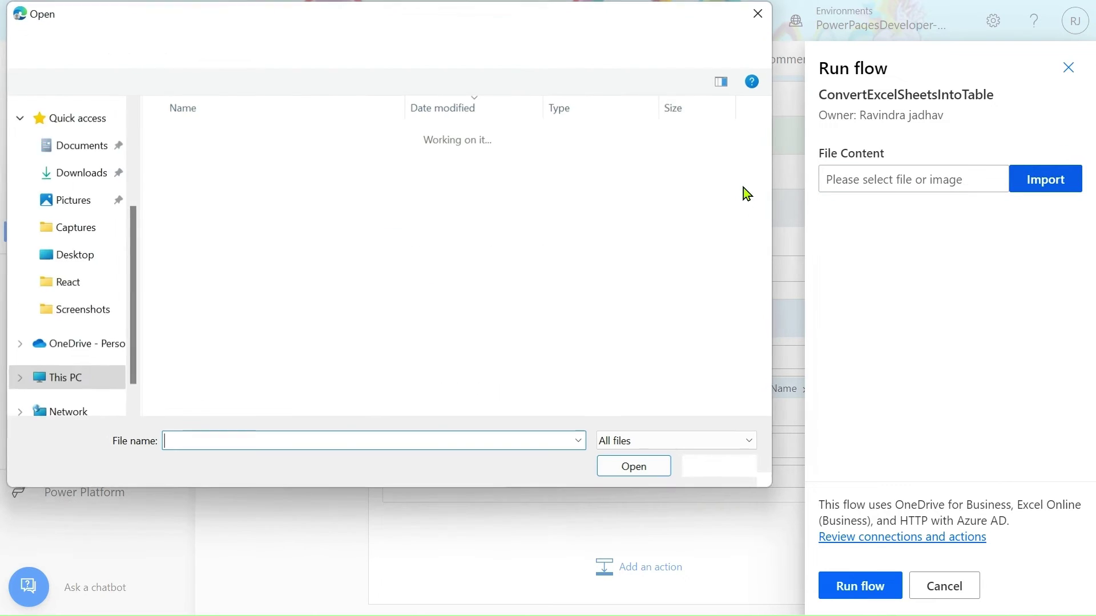
pyautogui.click(288, 163)
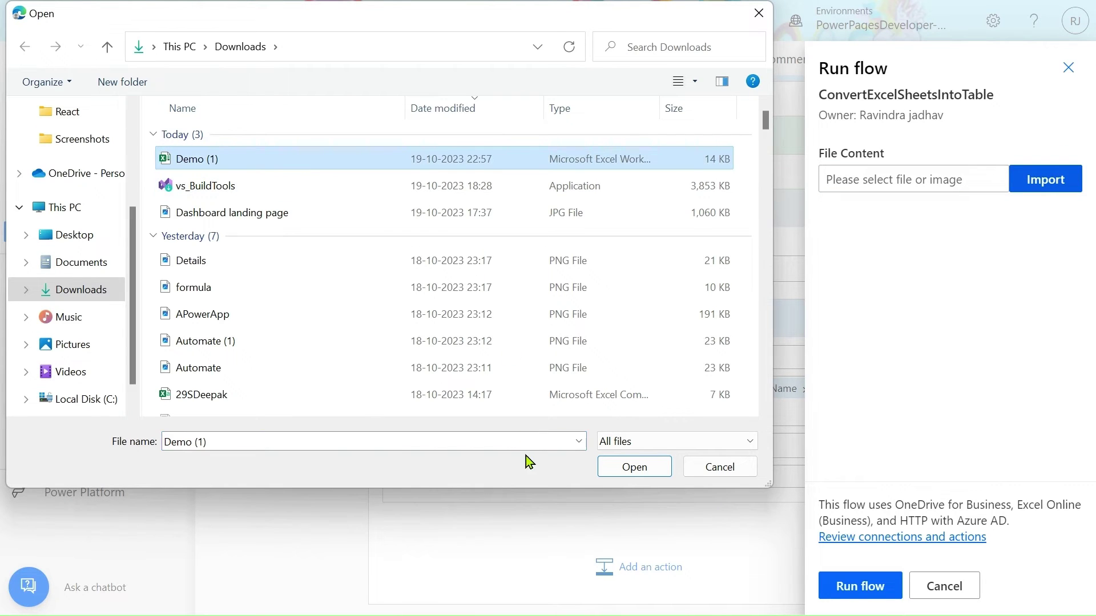
pyautogui.click(619, 466)
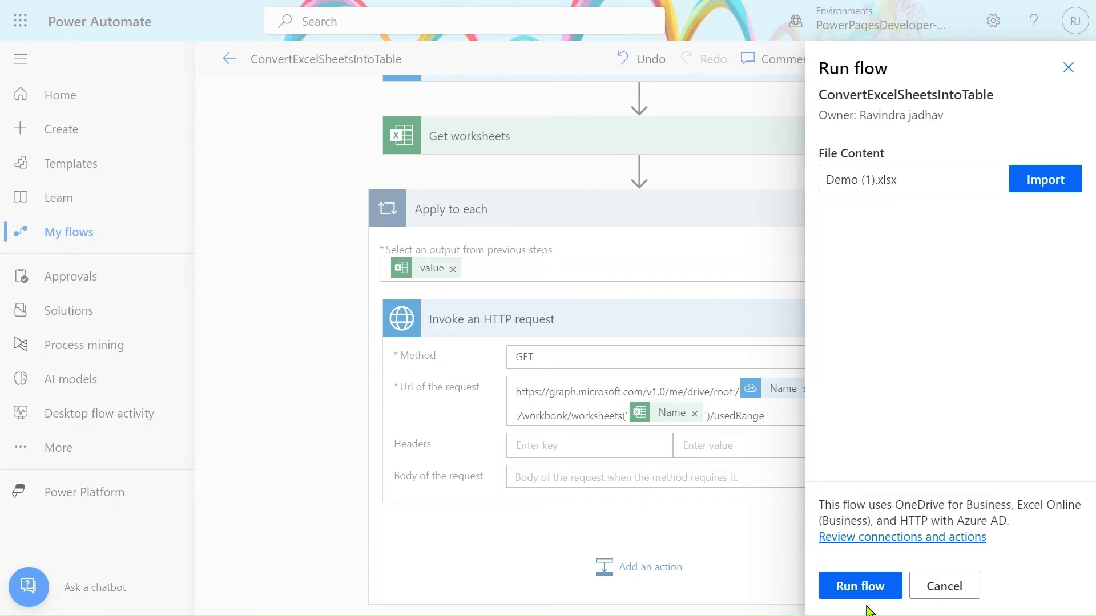
pyautogui.click(871, 587)
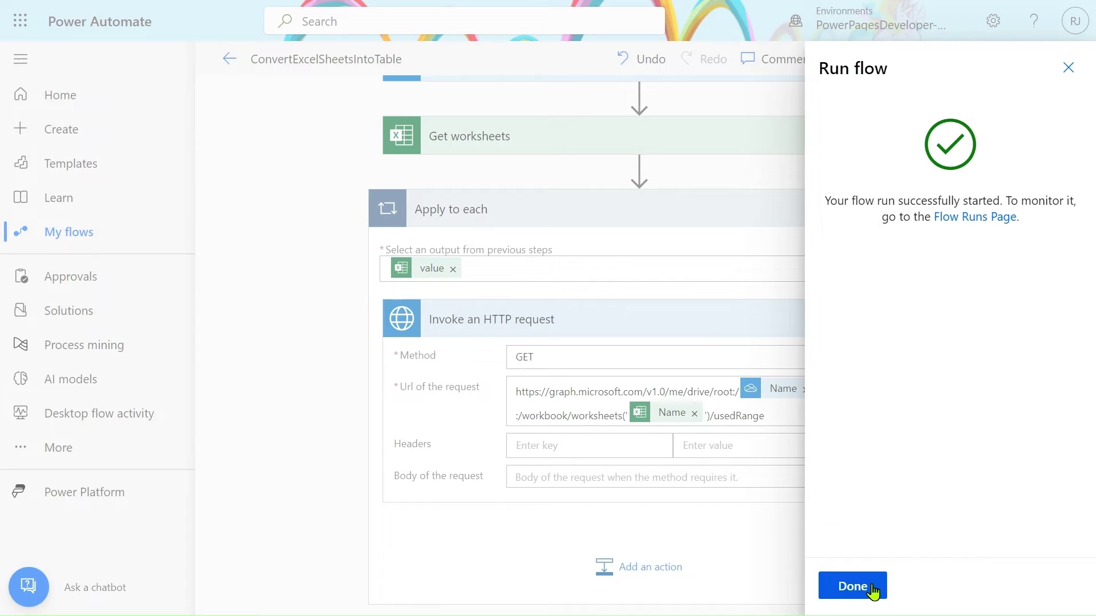
pyautogui.click(872, 585)
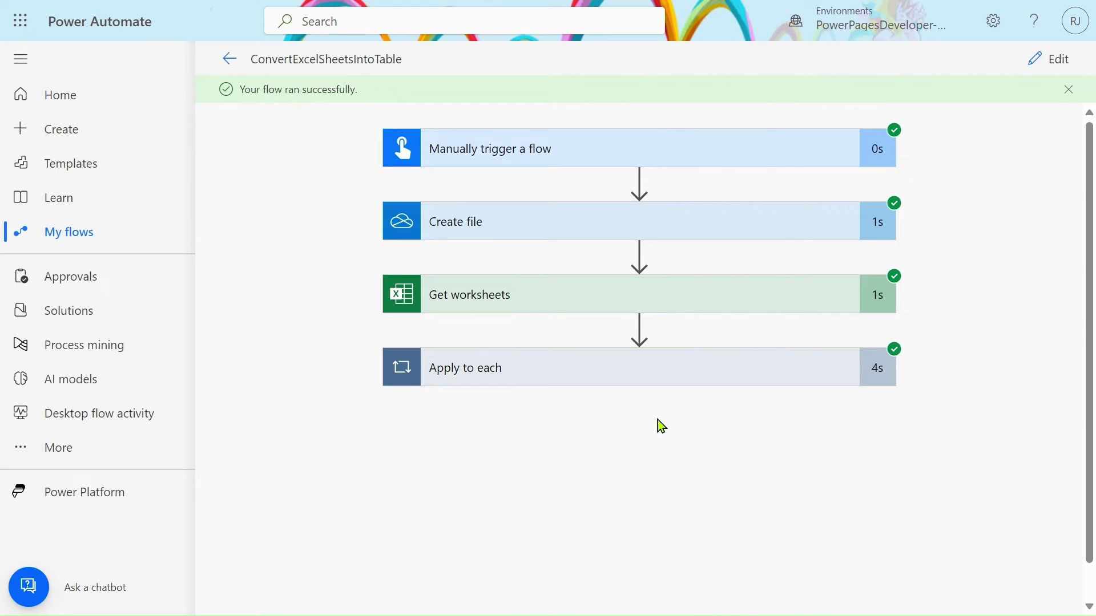
# Step: Examine the Invoke an HTTP request output body in the first Apply to each iteration, especially the address value with the used range
pyautogui.click(698, 383)
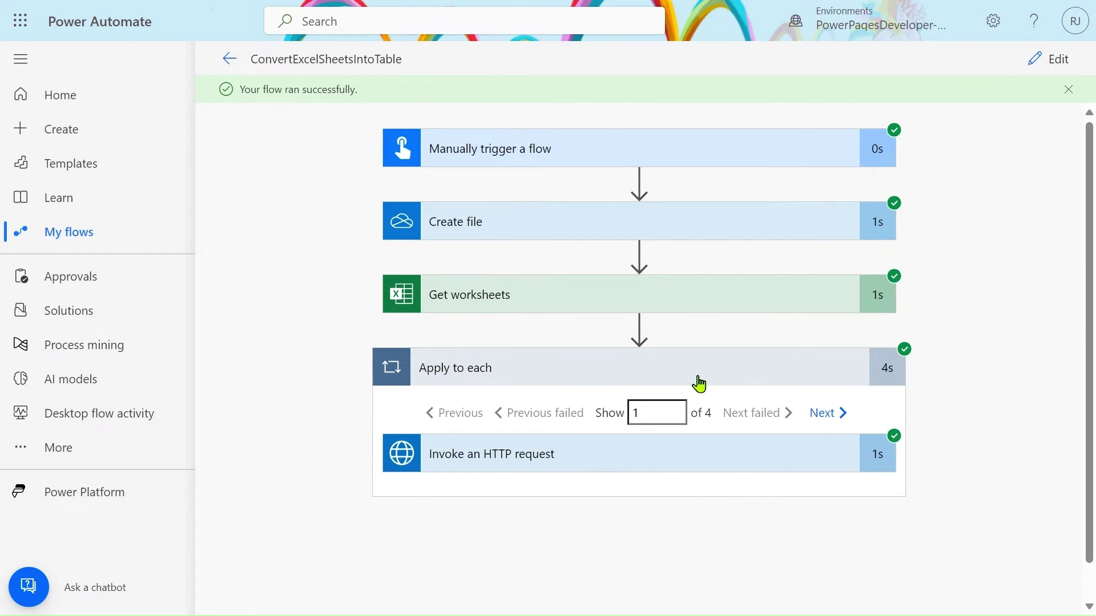
pyautogui.scroll(-1, 697, 376)
pyautogui.click(674, 429)
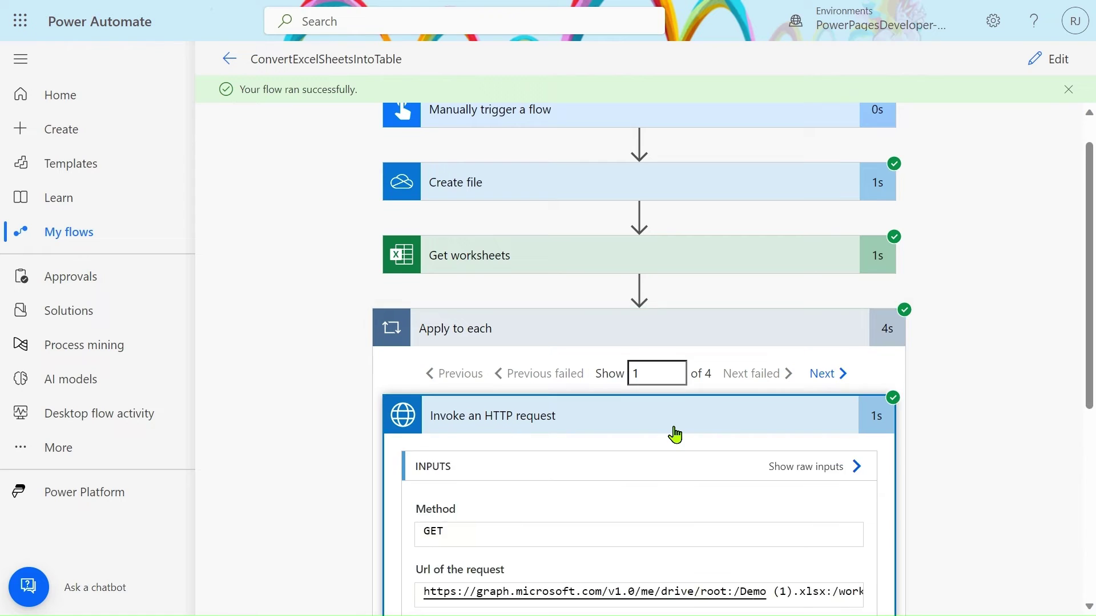
pyautogui.scroll(-5, 673, 427)
pyautogui.scroll(-3, 674, 426)
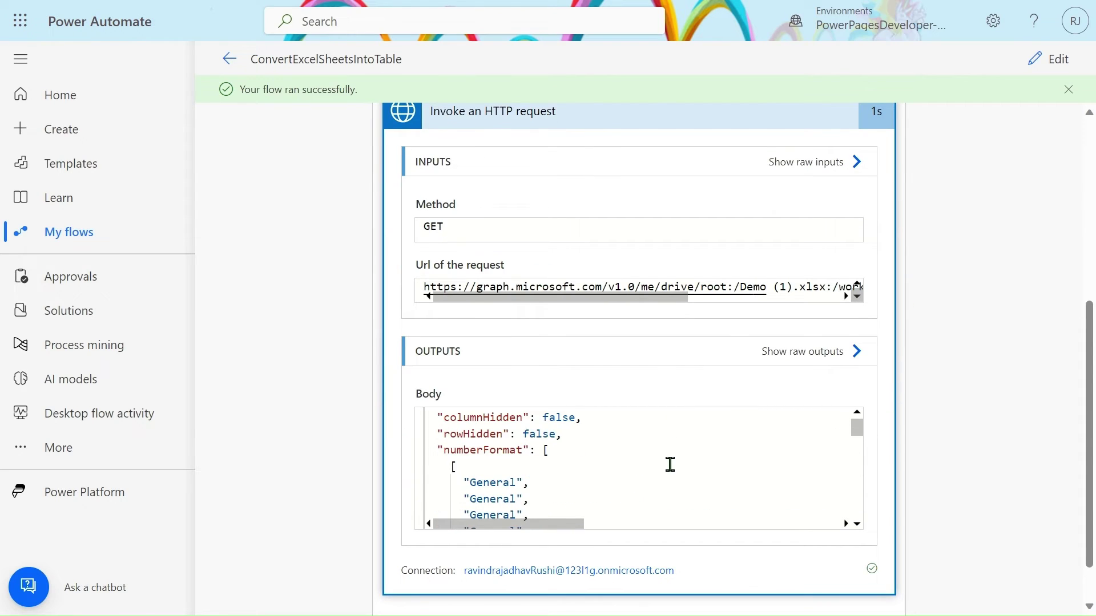
pyautogui.scroll(3, 670, 464)
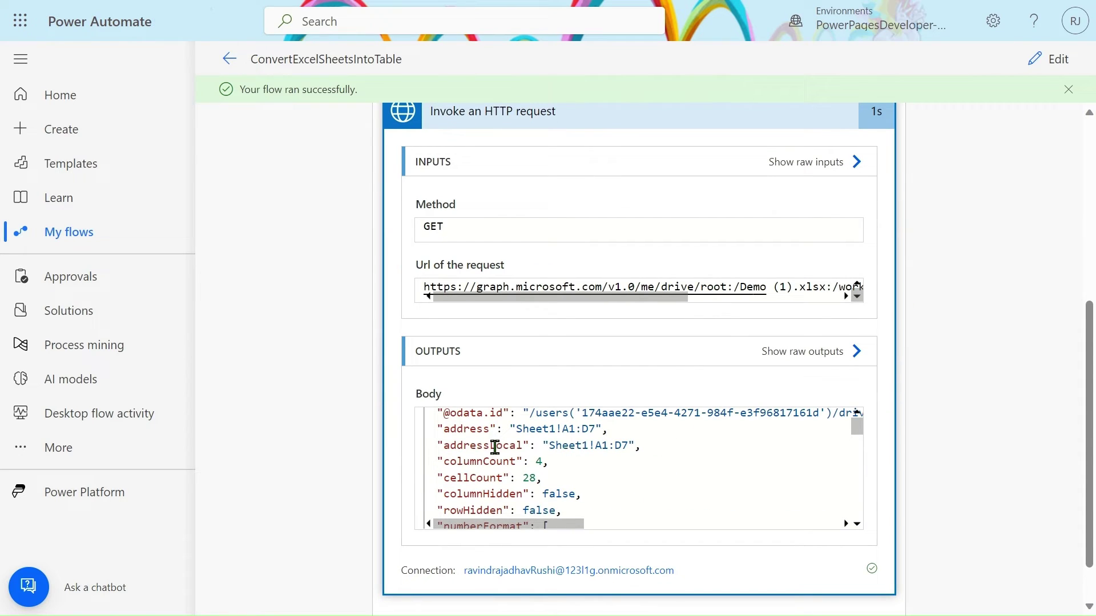
pyautogui.doubleClick(479, 432)
pyautogui.doubleClick(564, 429)
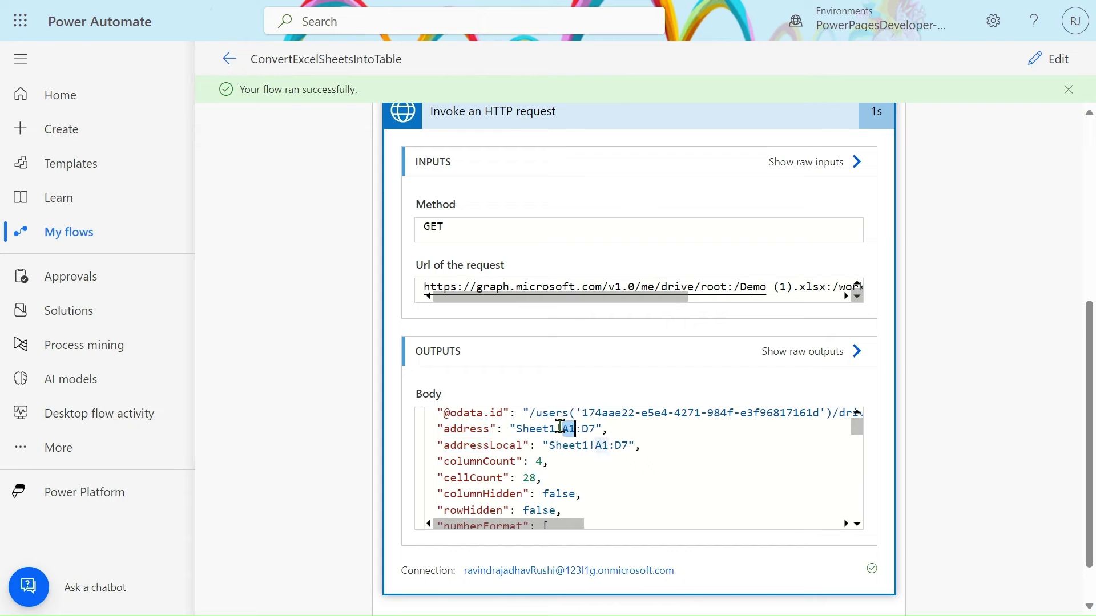
# Step: Reopen the flow for editing and add an Excel Online (Business) Create table action after Invoke an HTTP request inside Apply to each
pyautogui.click(1067, 90)
pyautogui.click(1048, 61)
pyautogui.scroll(-3, 742, 492)
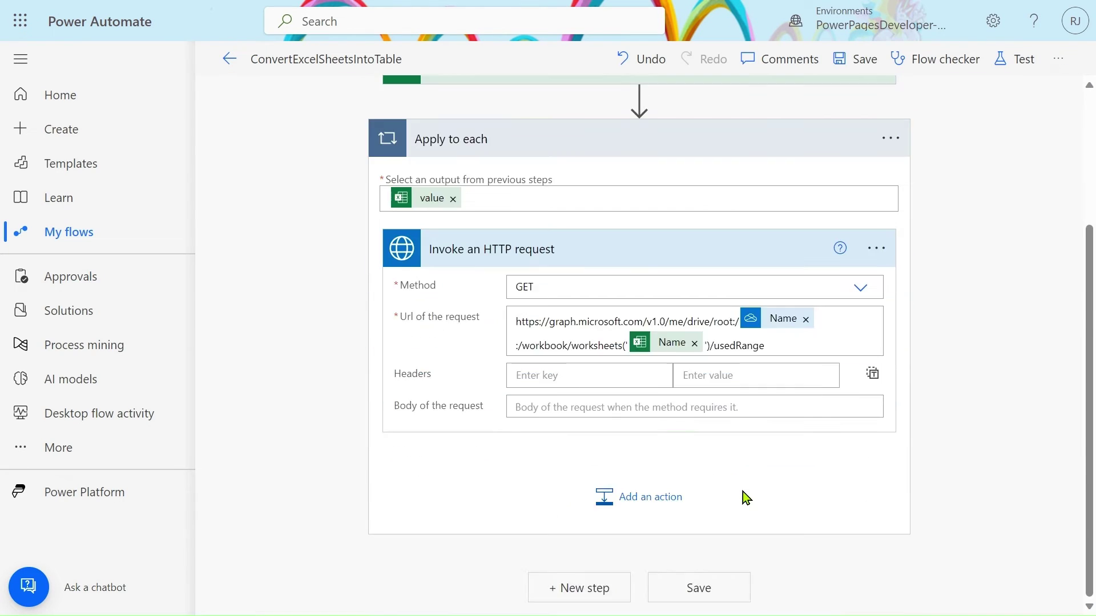
pyautogui.click(636, 510)
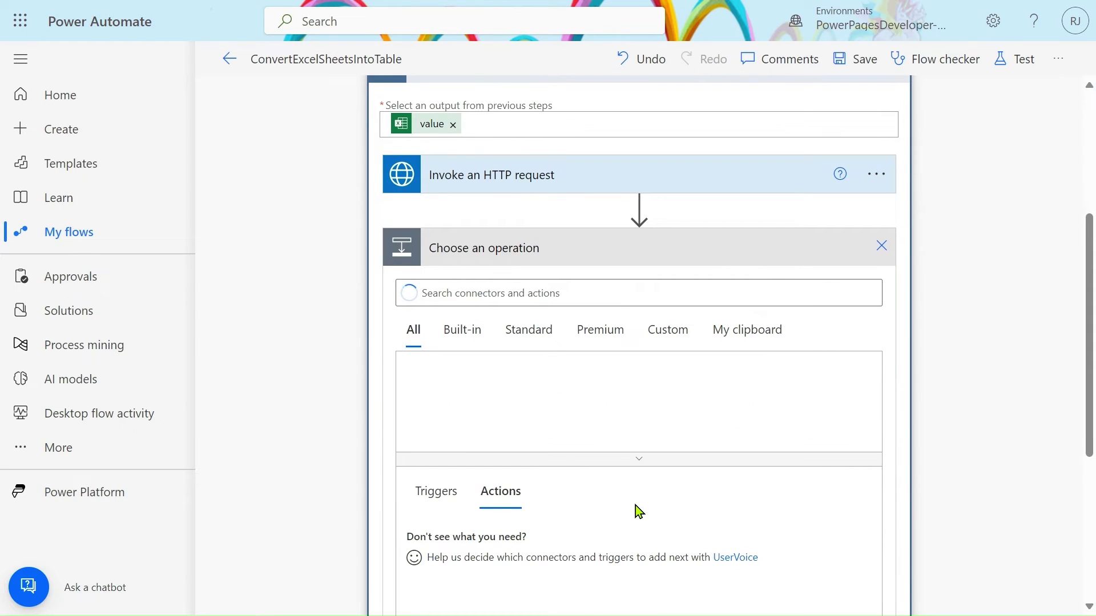
pyautogui.click(606, 299)
pyautogui.write('creat')
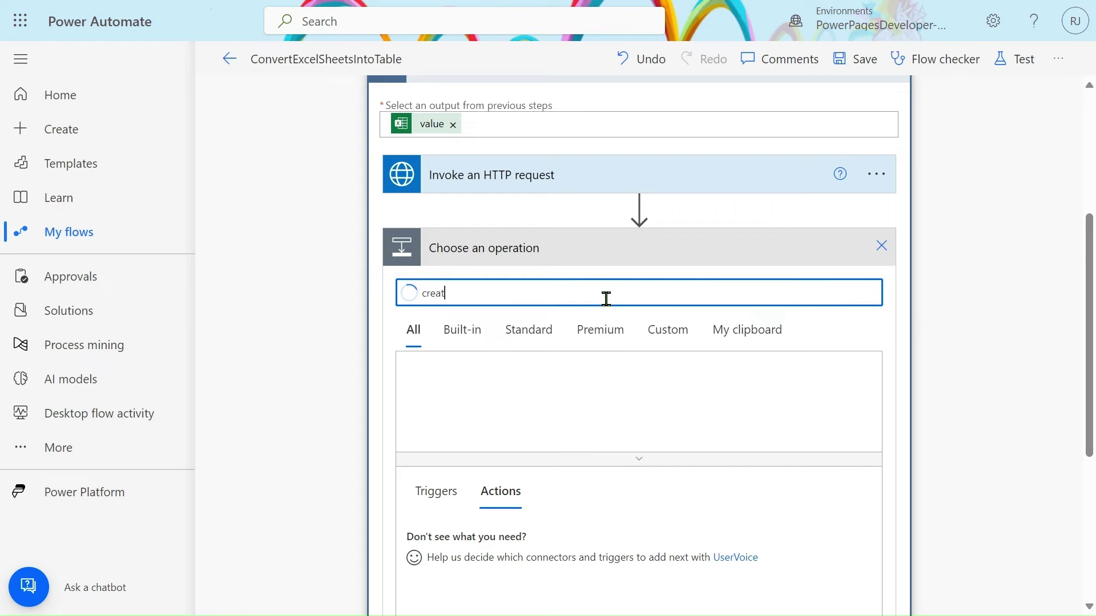
pyautogui.write('e')
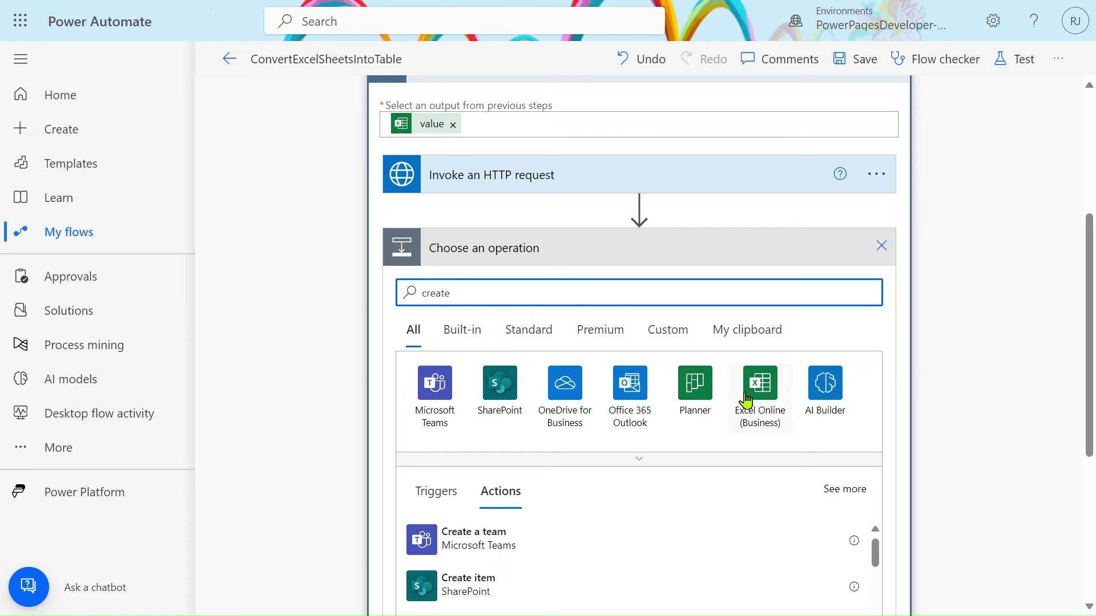
pyautogui.click(759, 393)
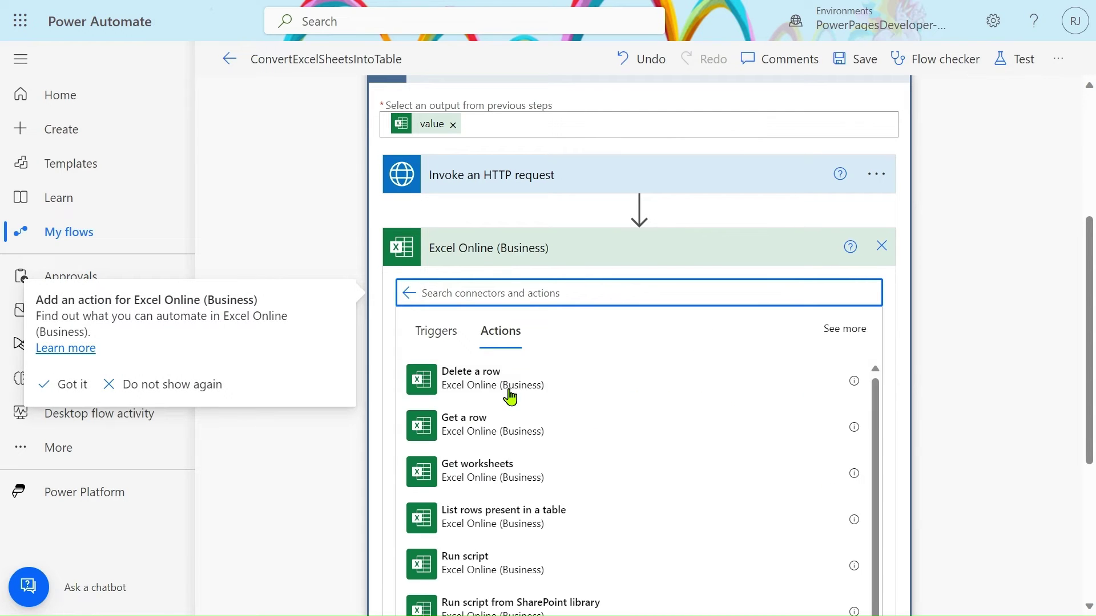
pyautogui.scroll(-4, 509, 394)
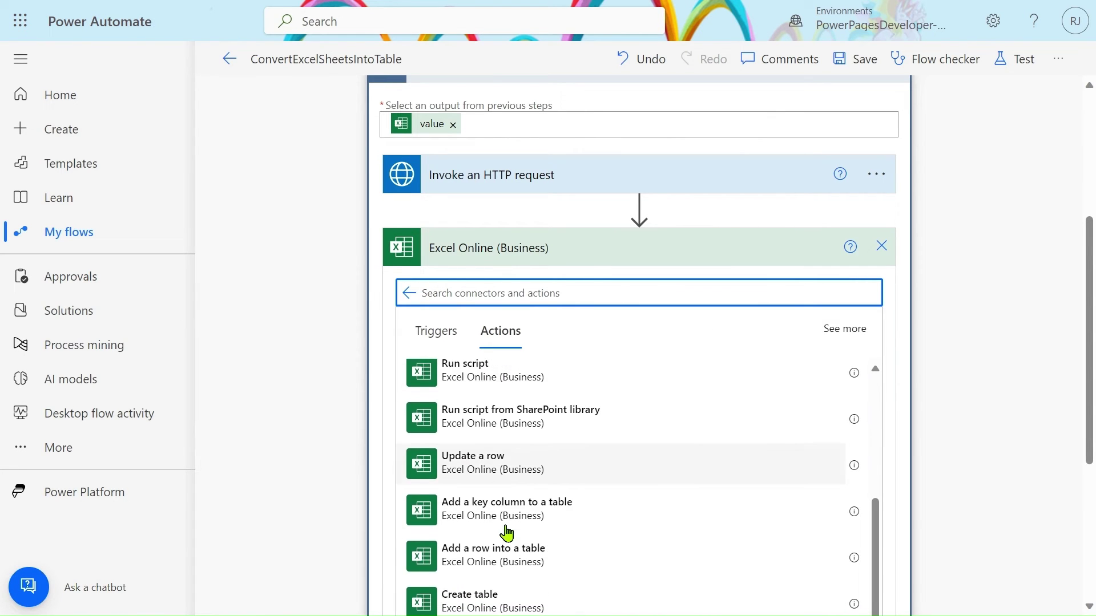
pyautogui.scroll(-3, 543, 441)
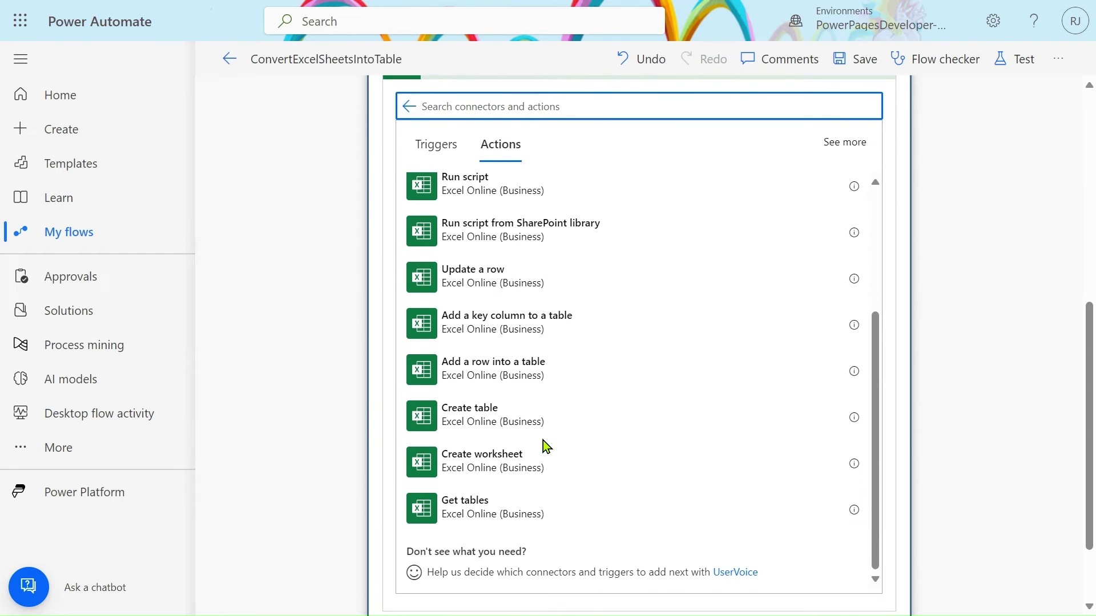
pyautogui.click(502, 422)
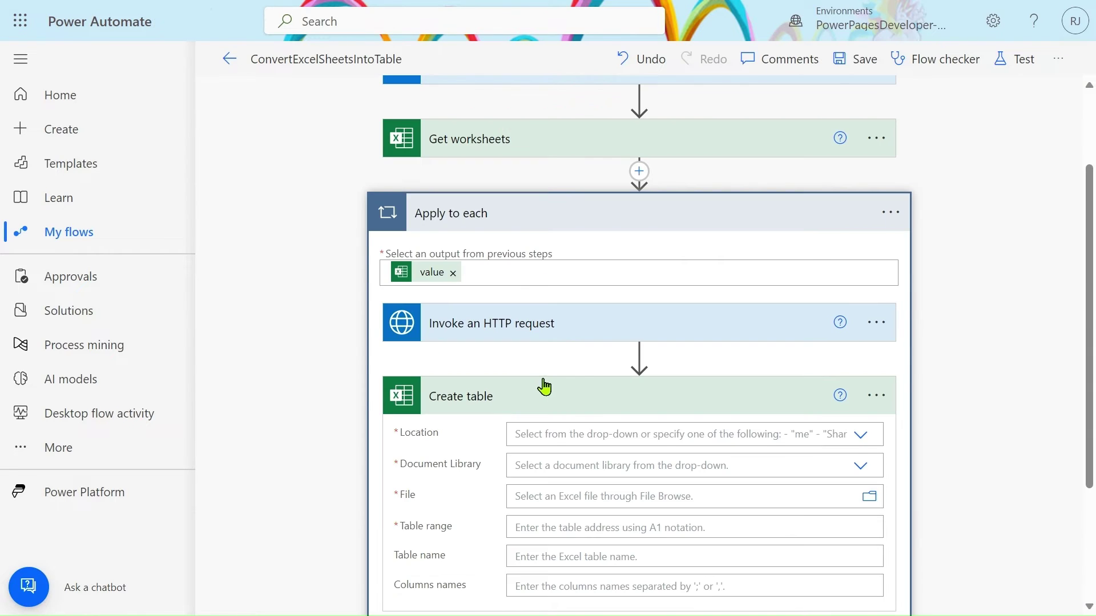
# Step: Set the Create table action's Location to OneDrive for Business and its Document Library to OneDrive
pyautogui.click(556, 435)
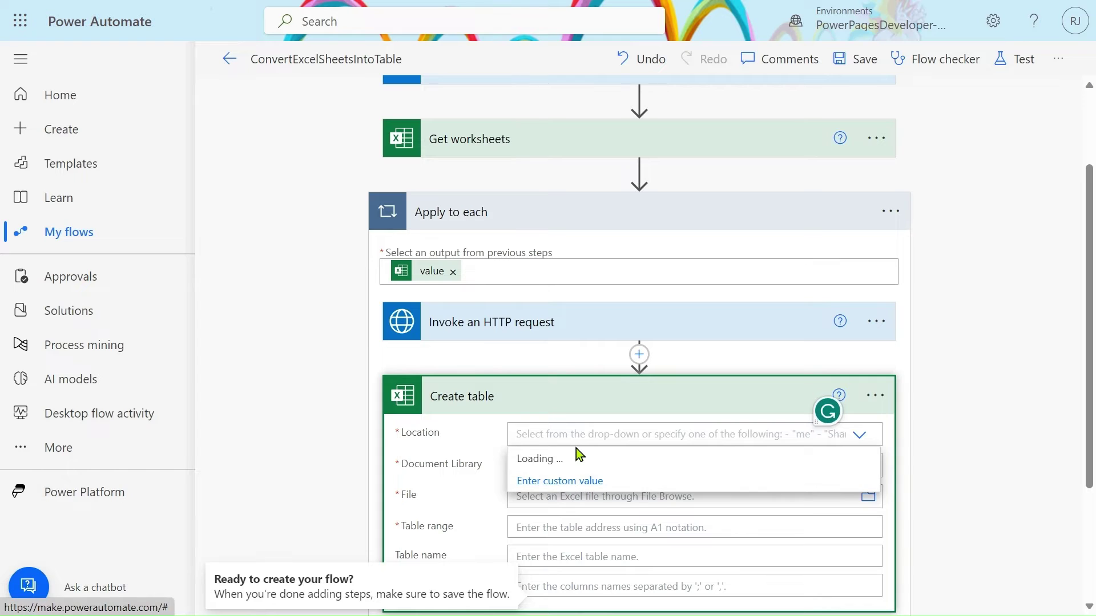
pyautogui.scroll(-1, 576, 451)
pyautogui.scroll(-1, 576, 448)
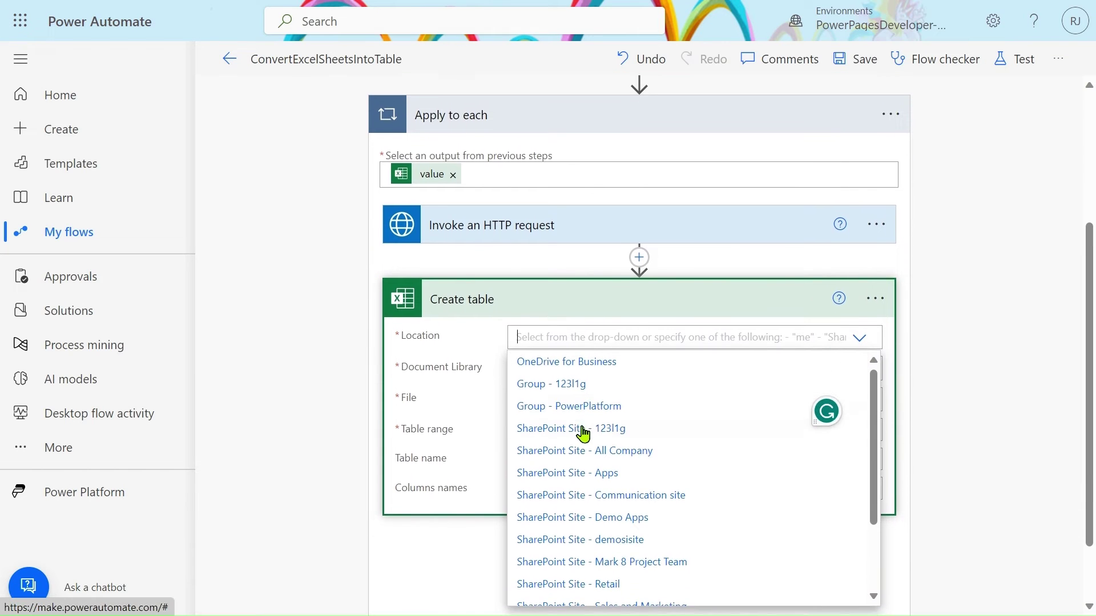
pyautogui.click(601, 363)
pyautogui.click(601, 363)
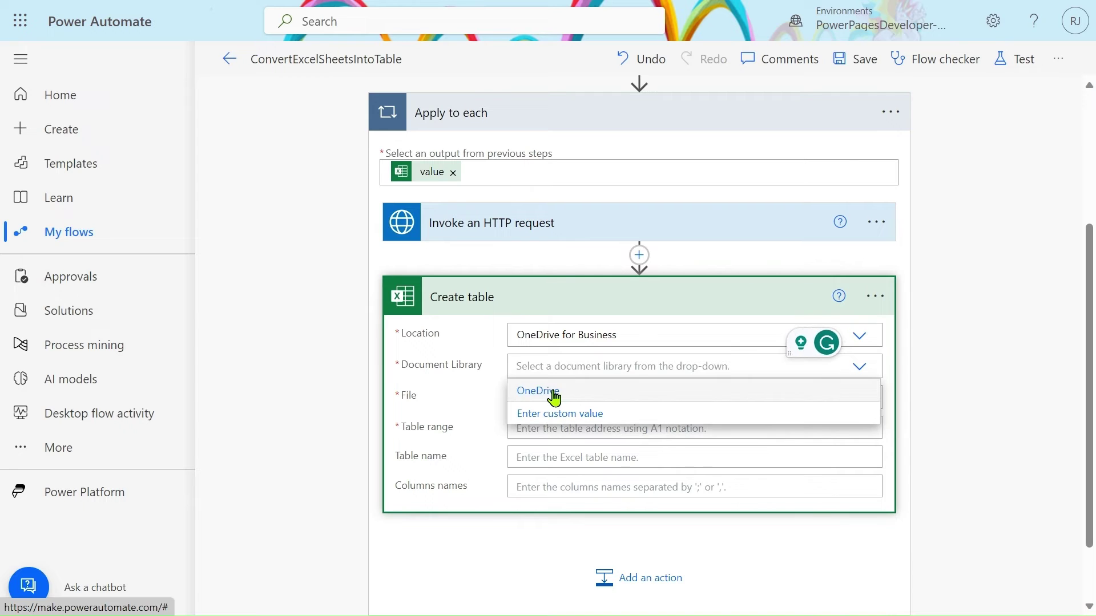
pyautogui.click(553, 393)
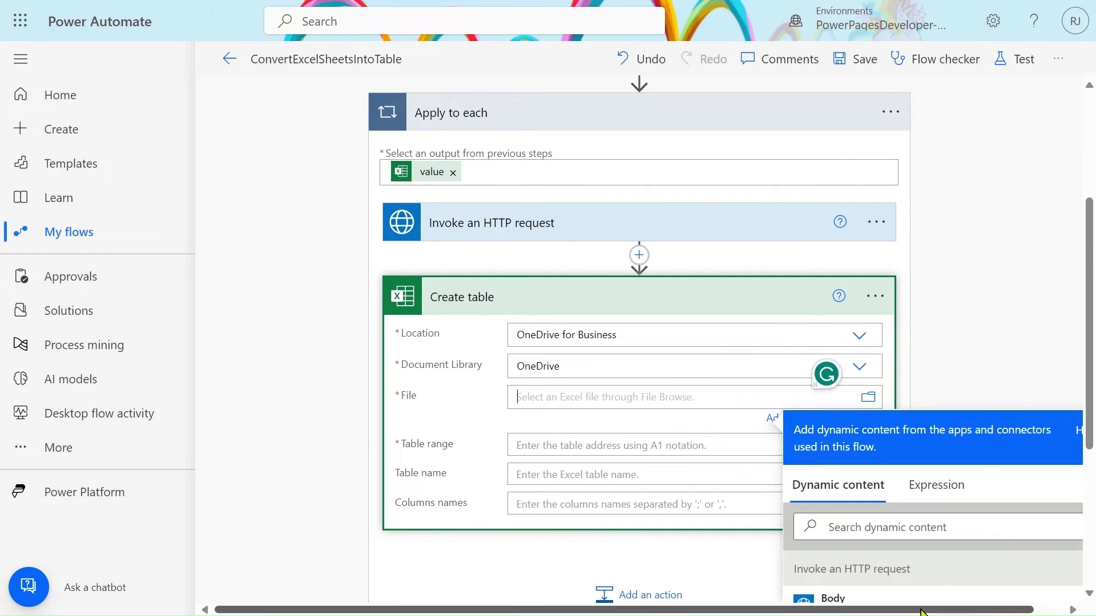
# Step: Set the Create table action's File to the Id dynamic content from Create file
pyautogui.scroll(-5, 934, 557)
pyautogui.scroll(-1, 925, 468)
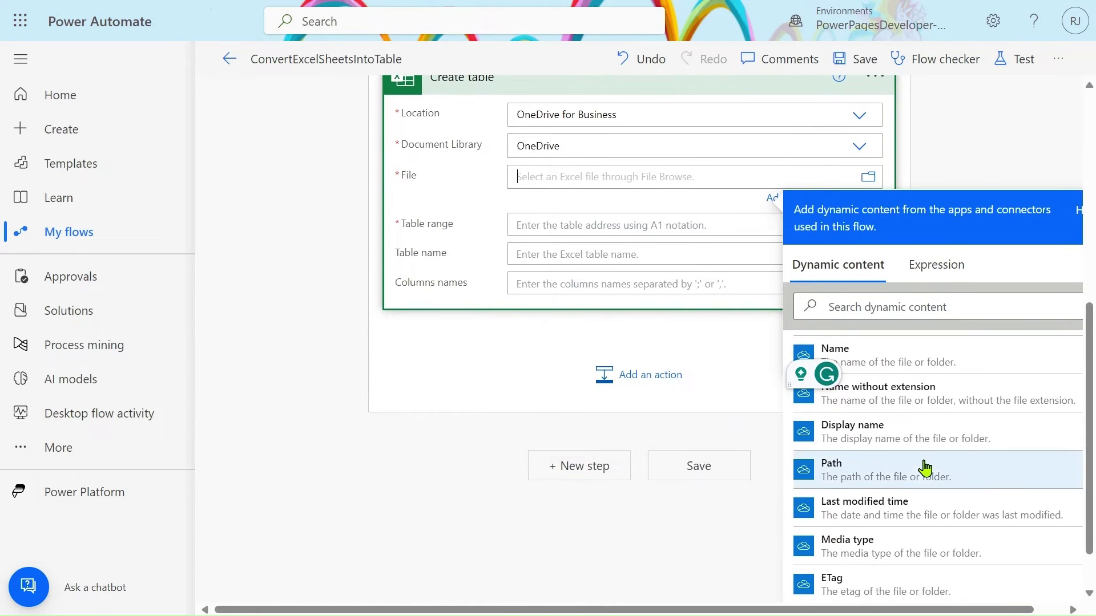
pyautogui.scroll(2, 922, 464)
pyautogui.click(878, 439)
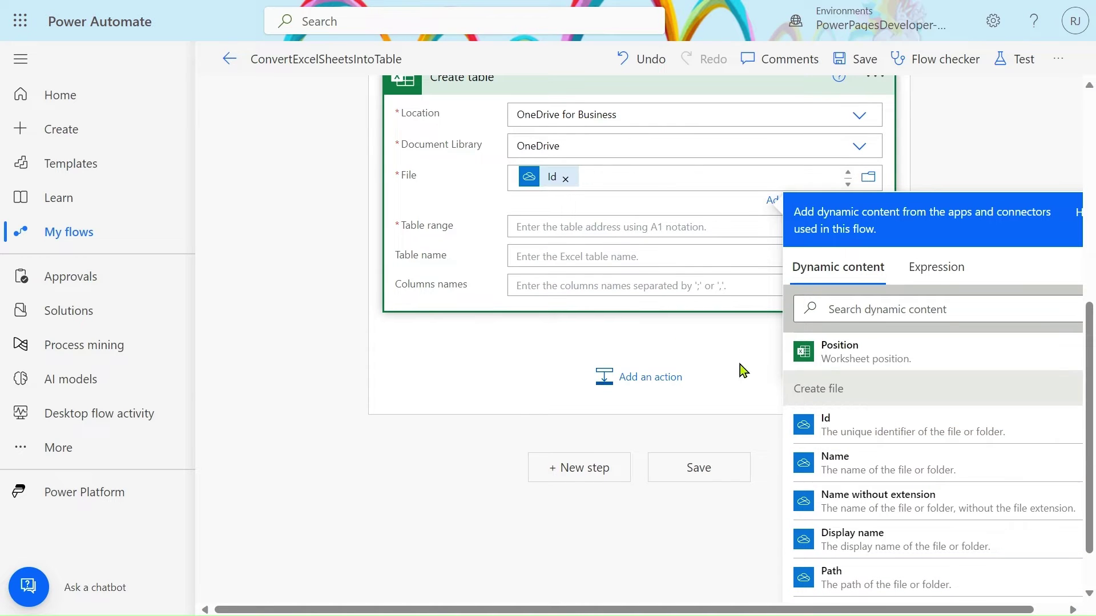
# Step: Insert the Body dynamic content from Invoke an HTTP request into the Create table action's Table range
pyautogui.click(578, 225)
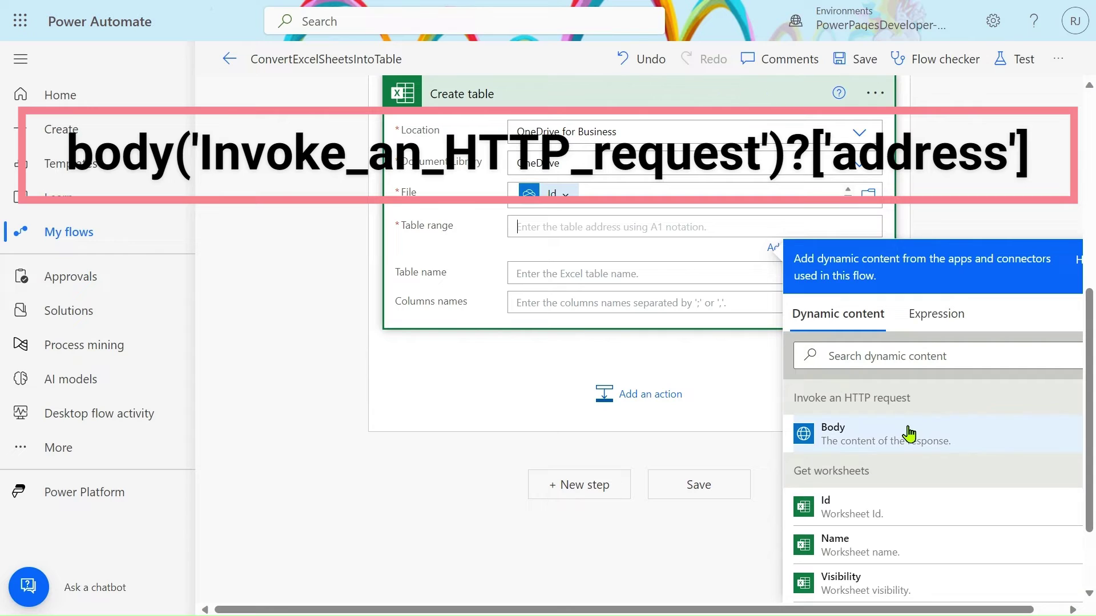
pyautogui.click(939, 314)
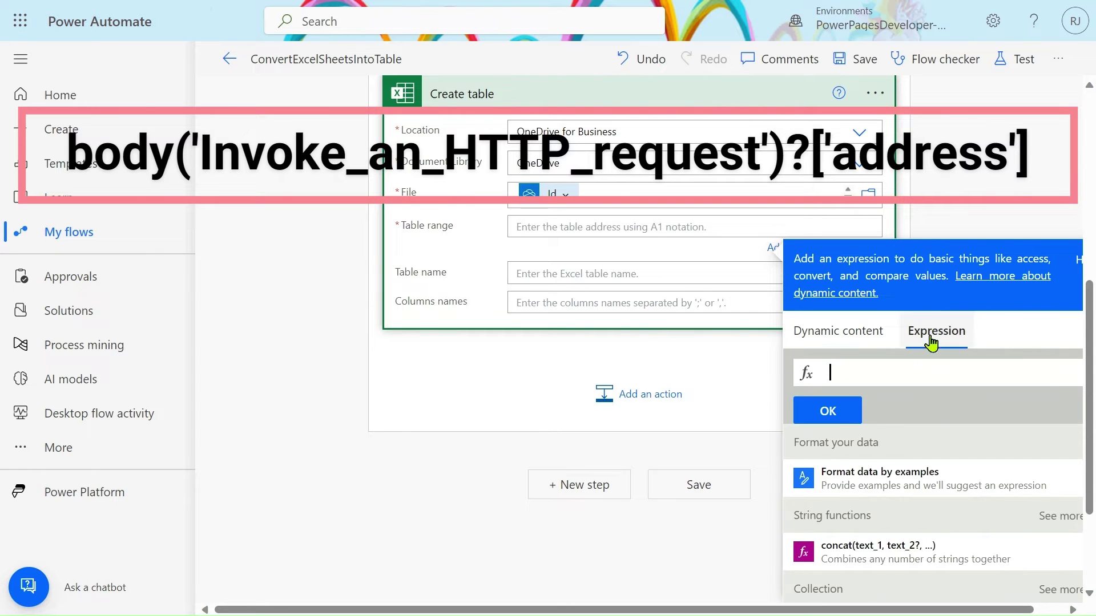
pyautogui.click(850, 339)
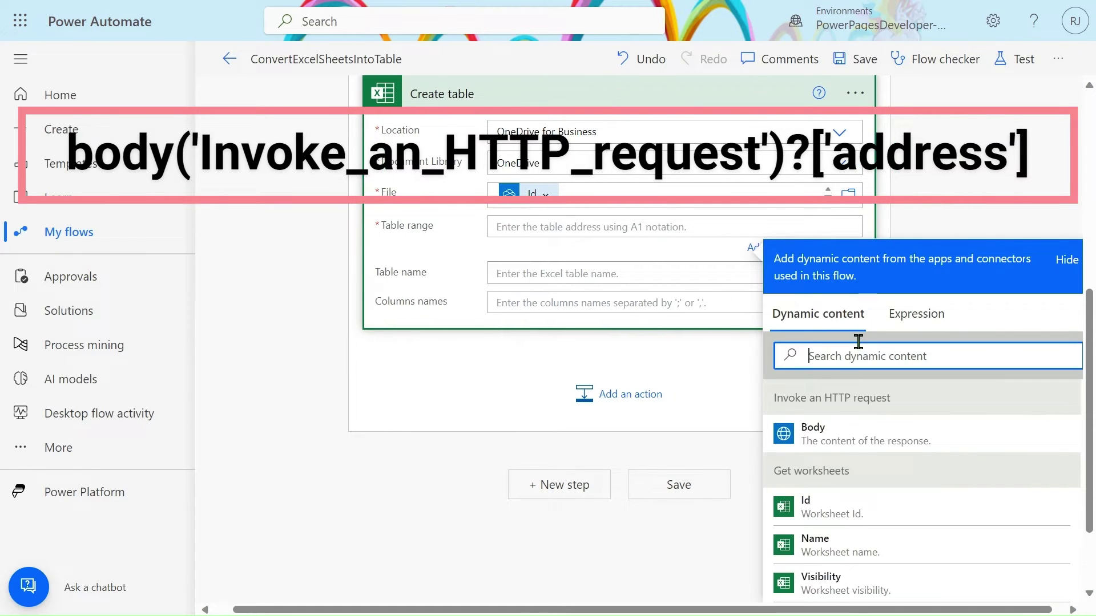
pyautogui.click(853, 437)
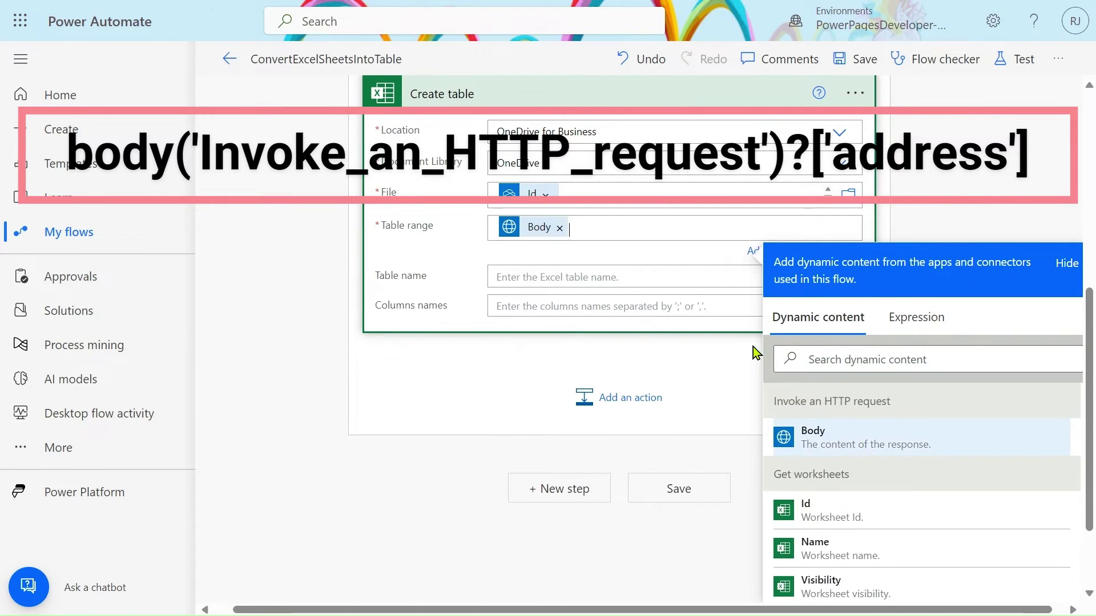
# Step: Copy the Table range's Body reference into a new expression and edit it to body('Invoke_an_HTTP_request')?[]
pyautogui.doubleClick(609, 234)
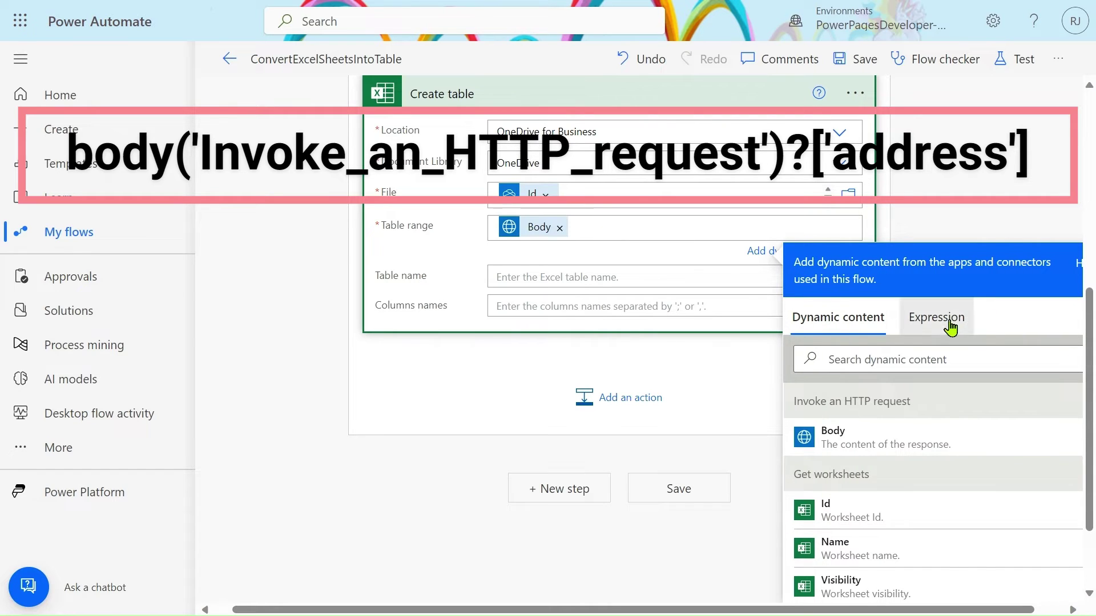
pyautogui.click(936, 317)
pyautogui.click(893, 375)
pyautogui.write("@{body('Invoke_an_HTTP_request')}")
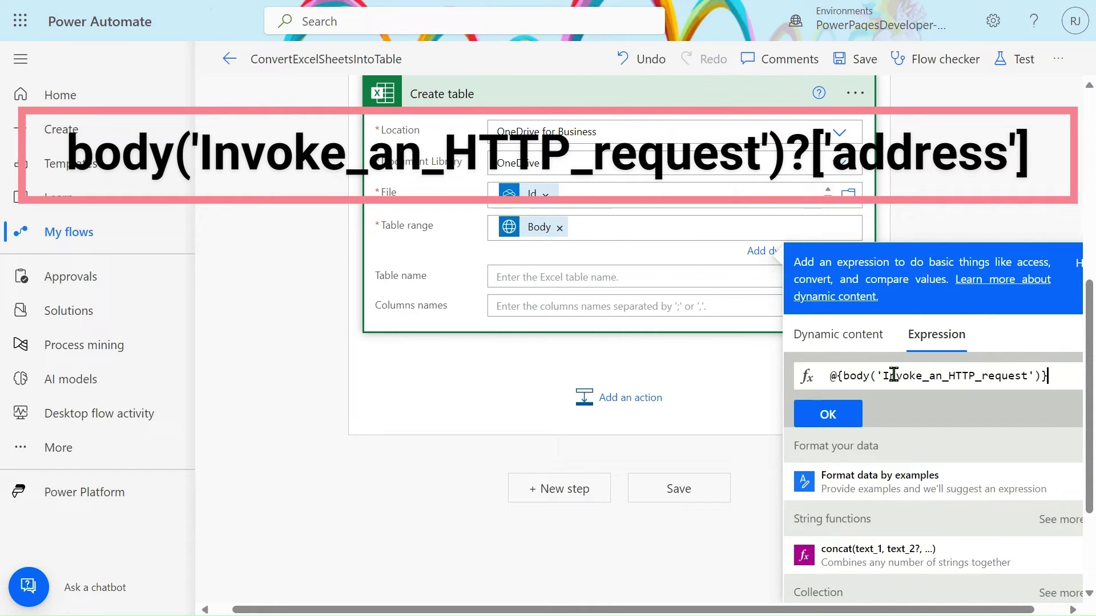
pyautogui.click(843, 376)
pyautogui.press('BackSpace')
pyautogui.press('BackSpace')
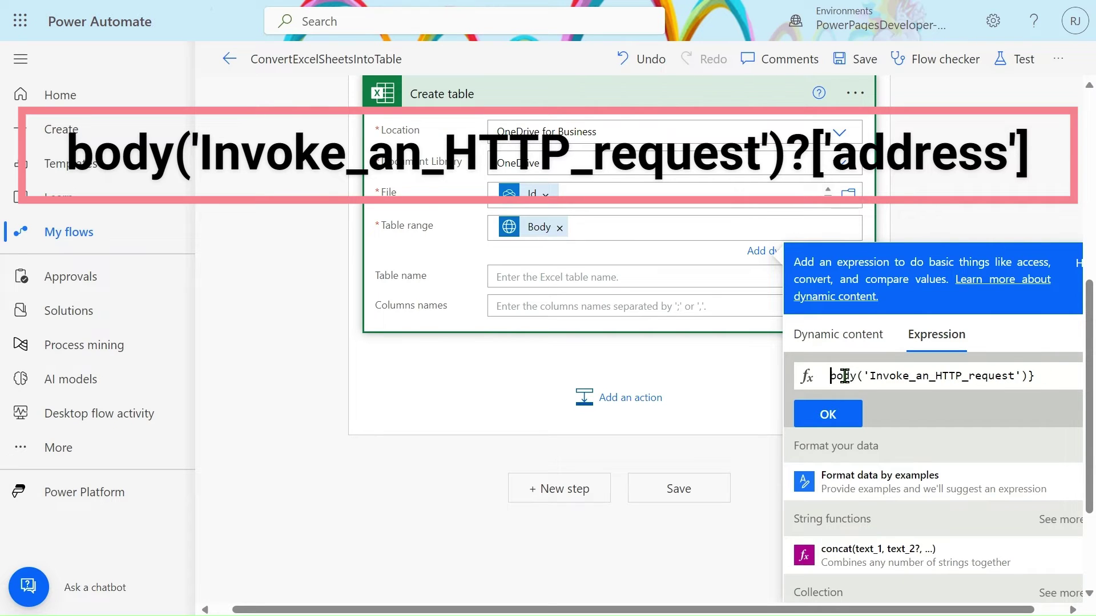
pyautogui.click(1049, 374)
pyautogui.write('?[')
# Step: Copy the property name address from the response example in the Graph usedRange documentation and paste it into the expression's square brackets
pyautogui.hotkey('alt', 'Tab')
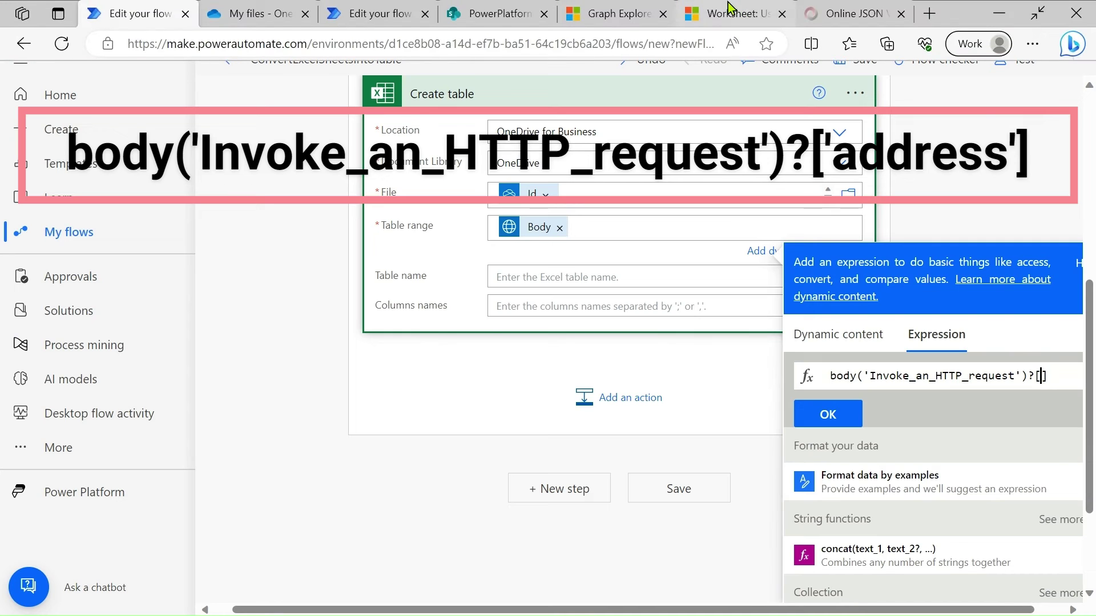
pyautogui.click(731, 8)
pyautogui.scroll(-12, 543, 334)
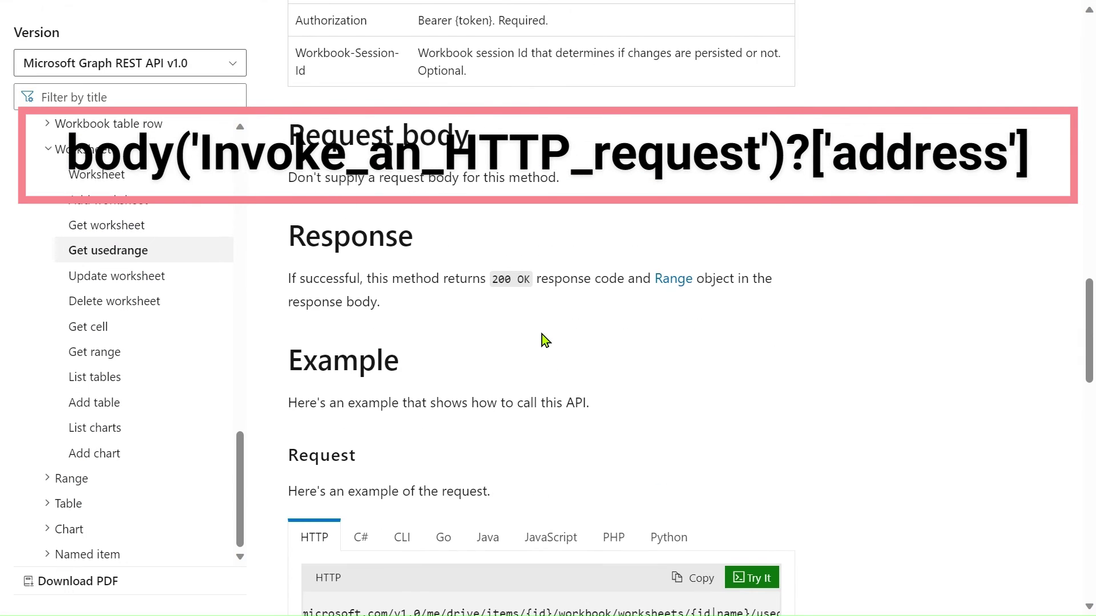
pyautogui.scroll(-5, 541, 333)
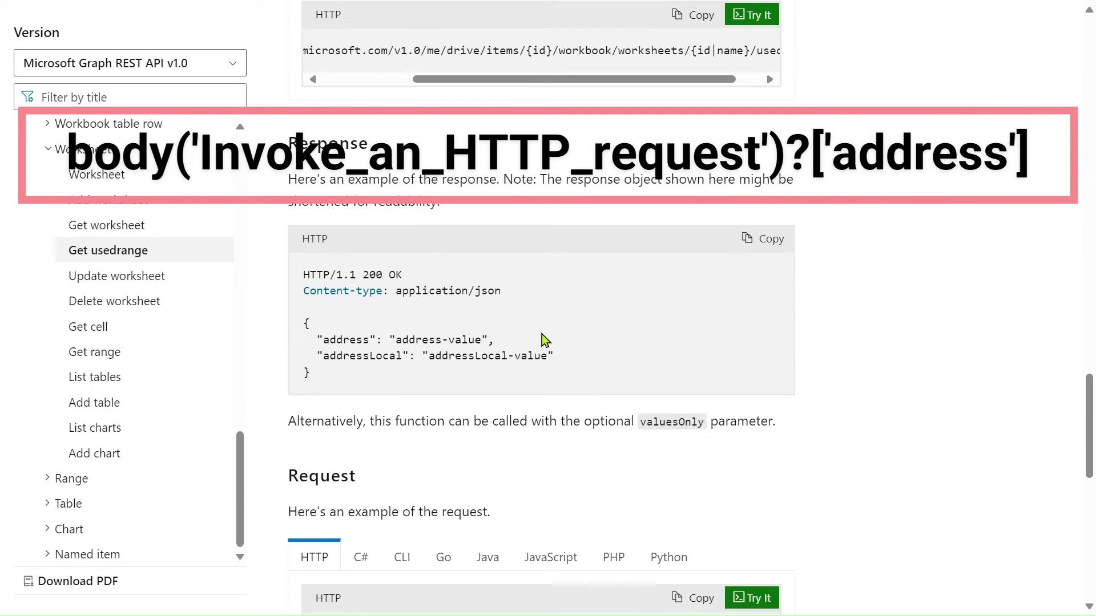
pyautogui.doubleClick(356, 338)
pyautogui.hotkey('ctrl', 'c')
pyautogui.hotkey('alt', 'Tab')
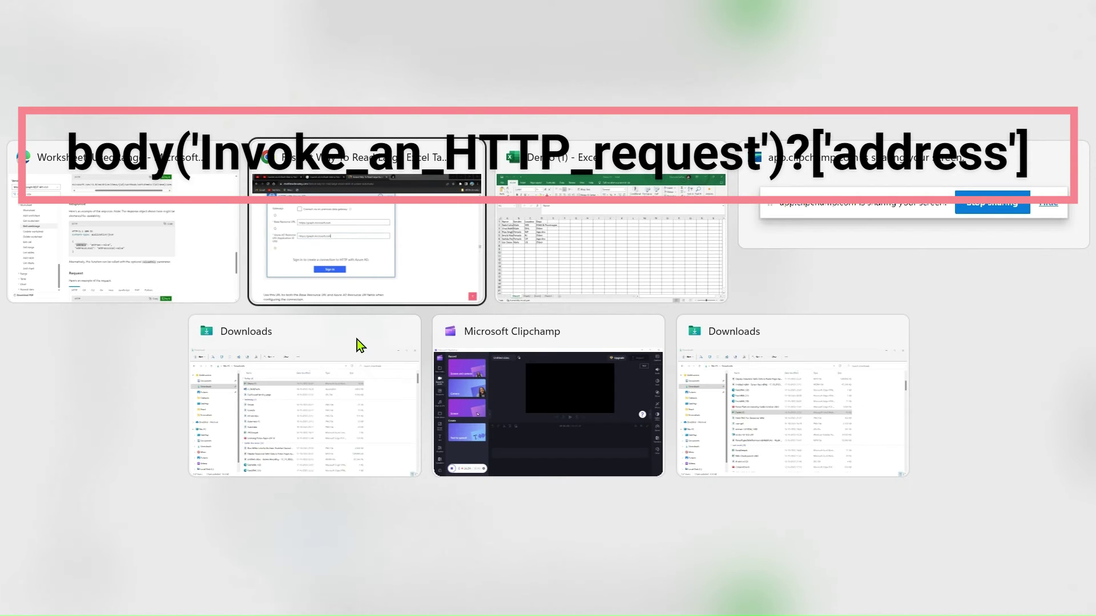
pyautogui.hotkey('alt', 'Tab')
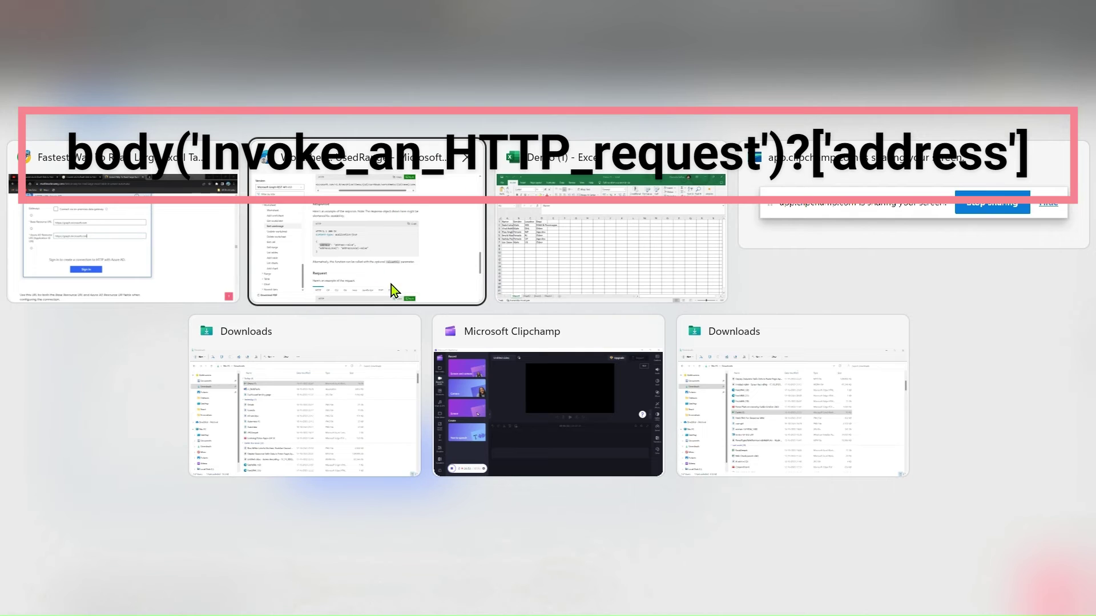
pyautogui.click(382, 216)
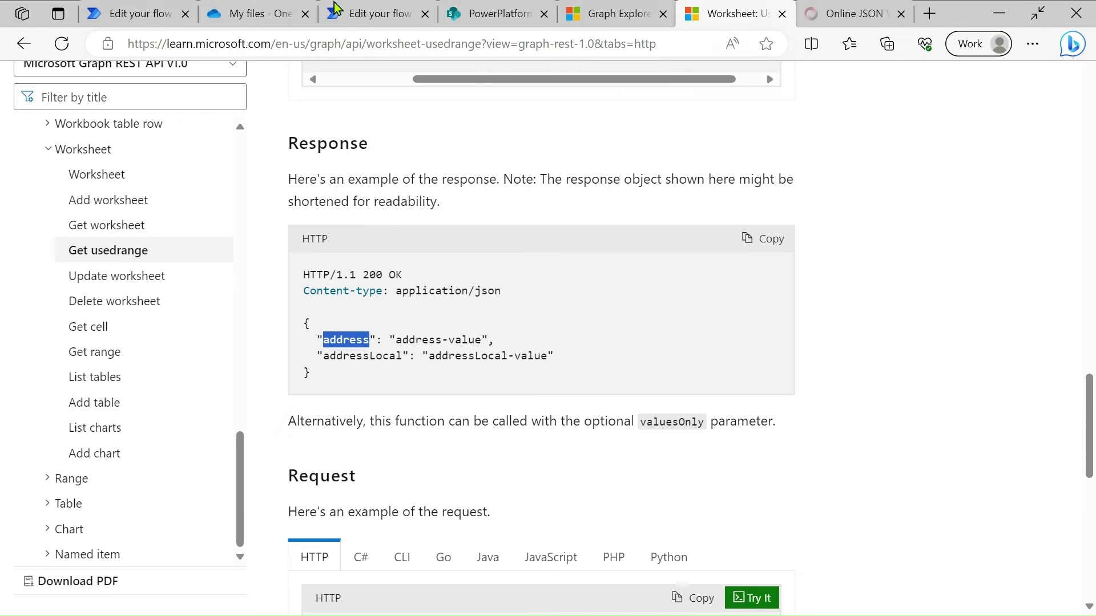
pyautogui.click(143, 12)
pyautogui.write('address')
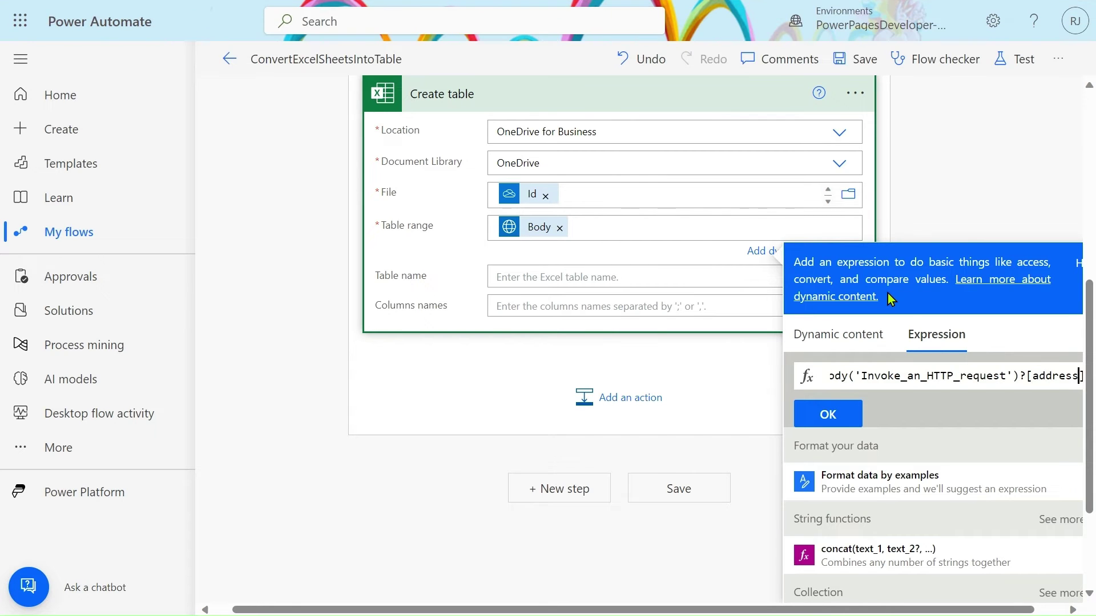
# Step: Enclose address in single quotes, apply body('Invoke_an_HTTP_request')?['address'] as the Table range, and save the flow
pyautogui.click(1019, 376)
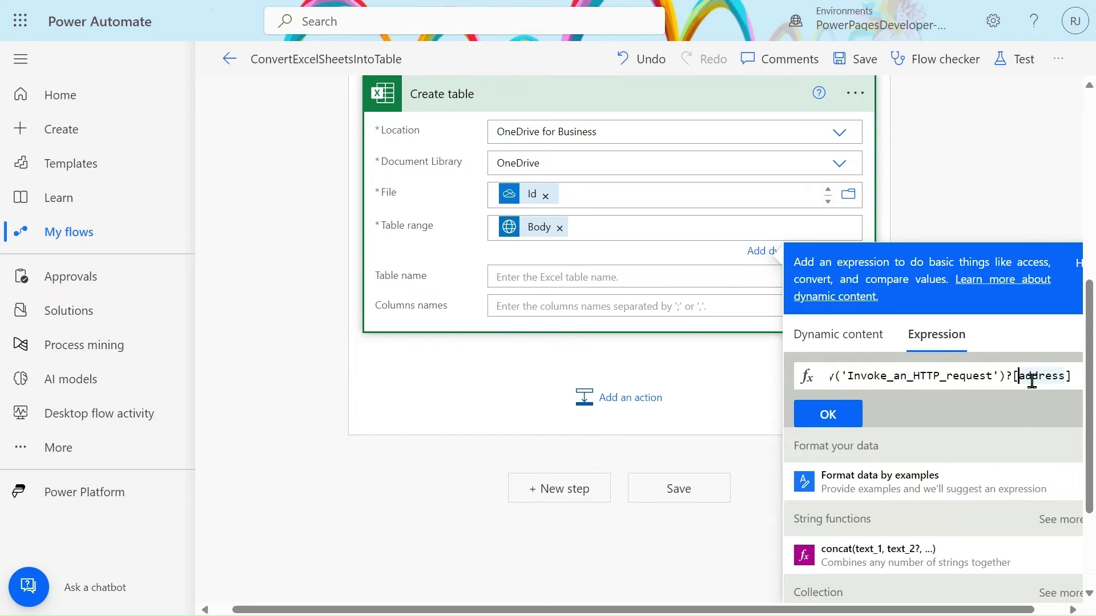
pyautogui.write("'")
pyautogui.press('Right')
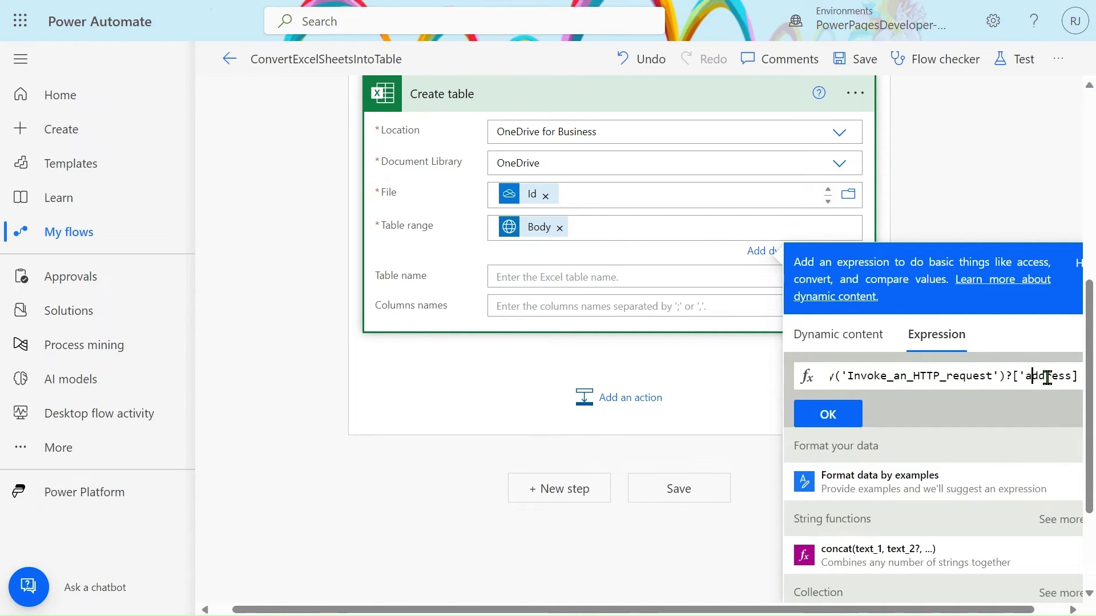
pyautogui.press('Right')
pyautogui.press('Right')
pyautogui.press('Right')
pyautogui.press('Right')
pyautogui.press('Right')
pyautogui.press('Right')
pyautogui.write("'")
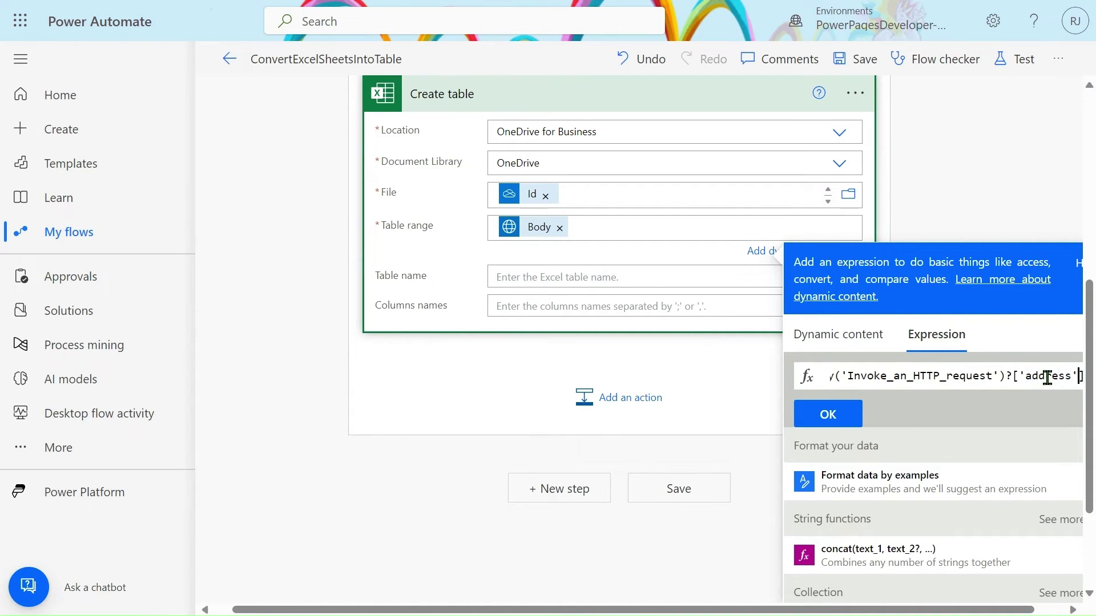
pyautogui.click(861, 425)
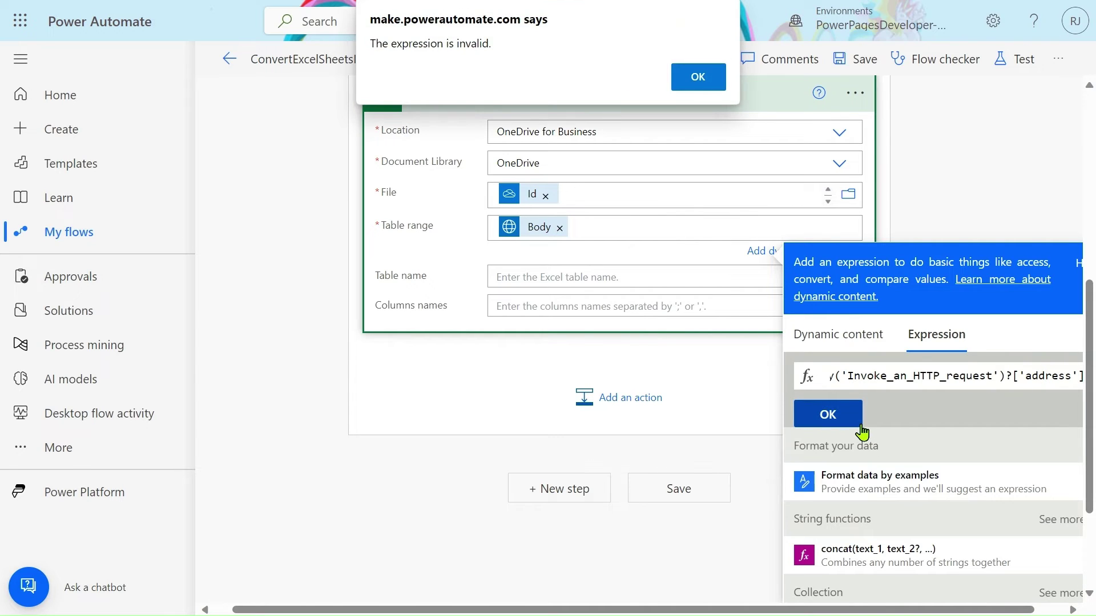
pyautogui.click(717, 76)
pyautogui.click(829, 413)
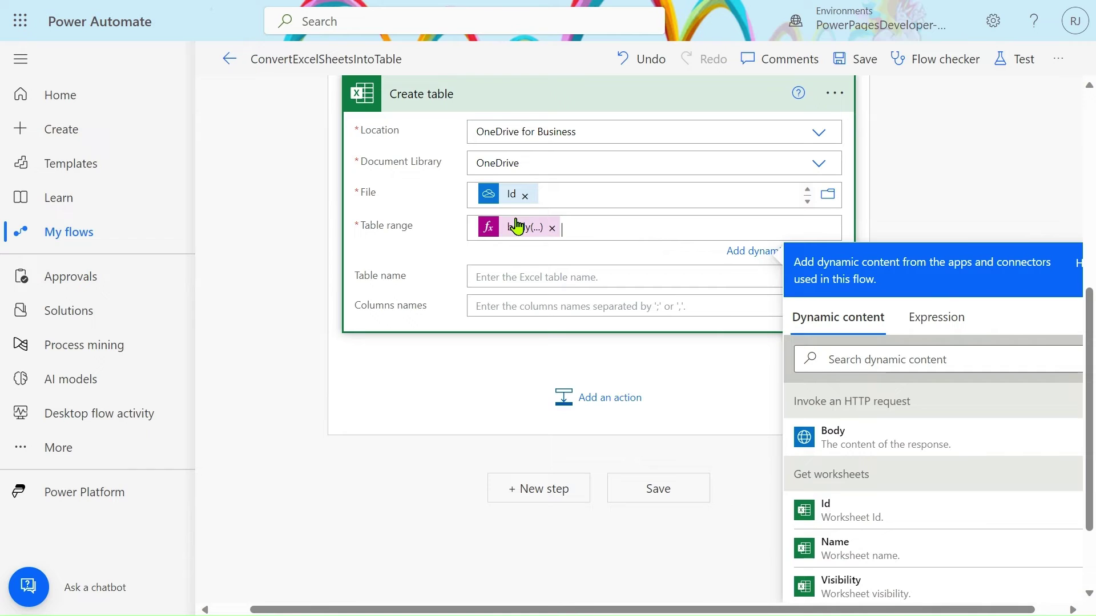
pyautogui.click(863, 62)
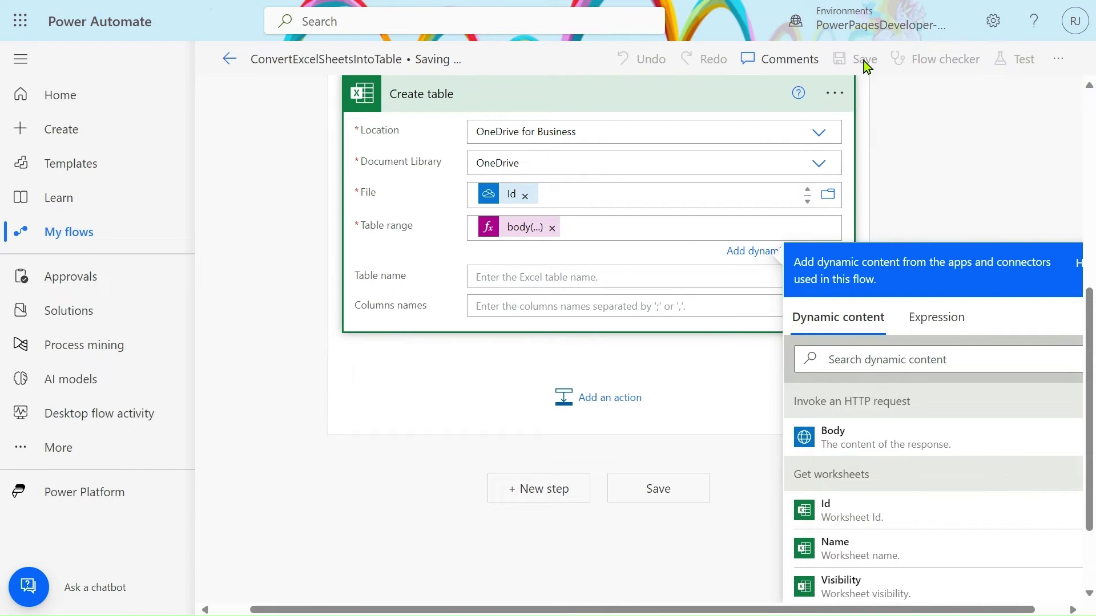
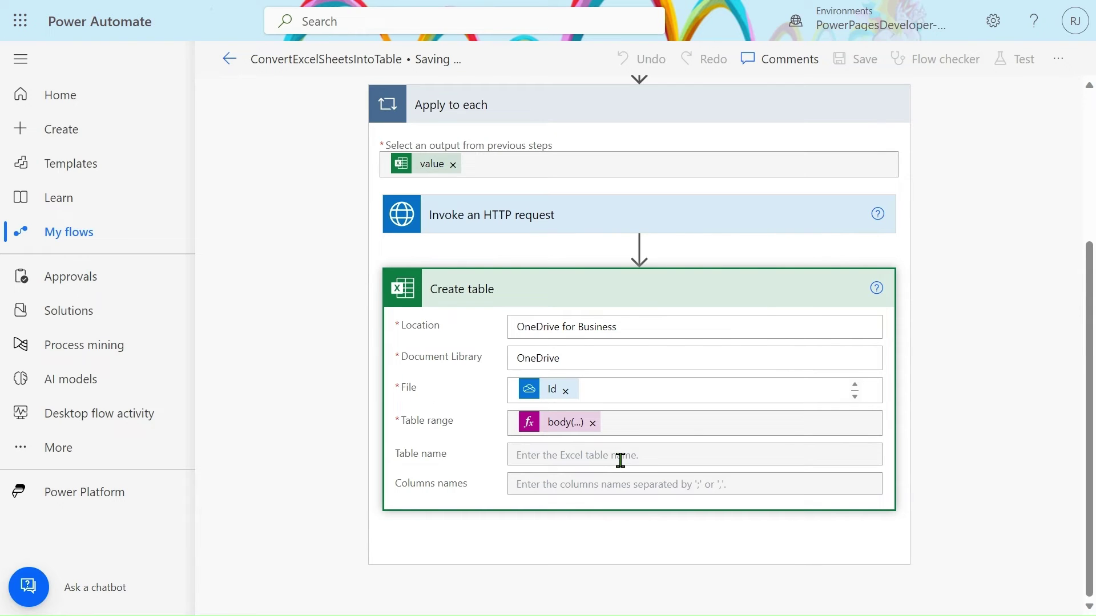
# Step: Set the Create table action's Table name to the worksheet Name from Get worksheets and save the flow
pyautogui.click(628, 378)
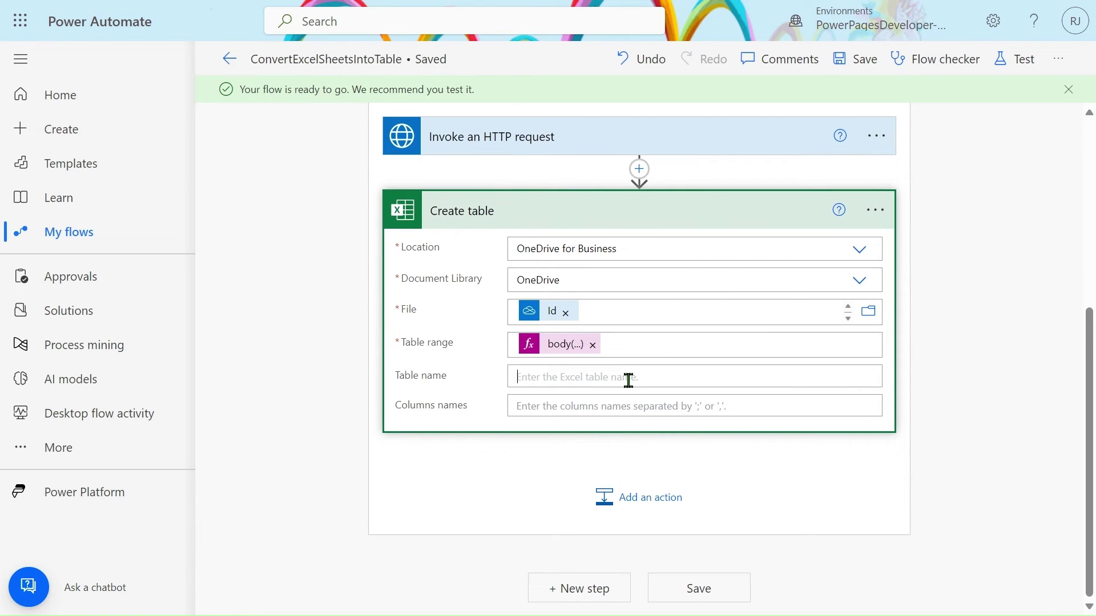
pyautogui.click(925, 474)
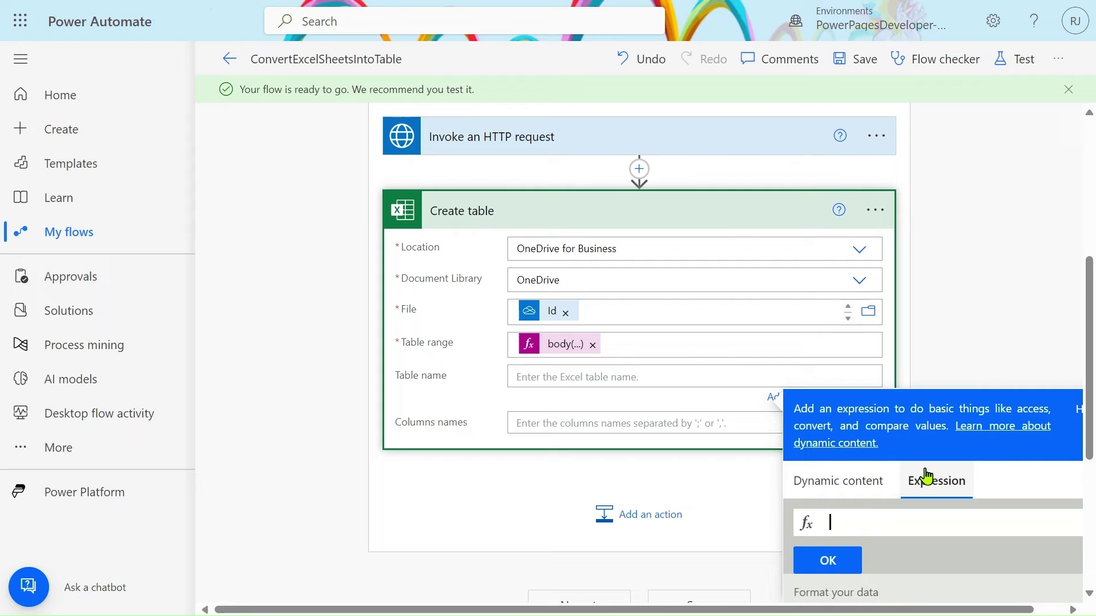
pyautogui.click(847, 490)
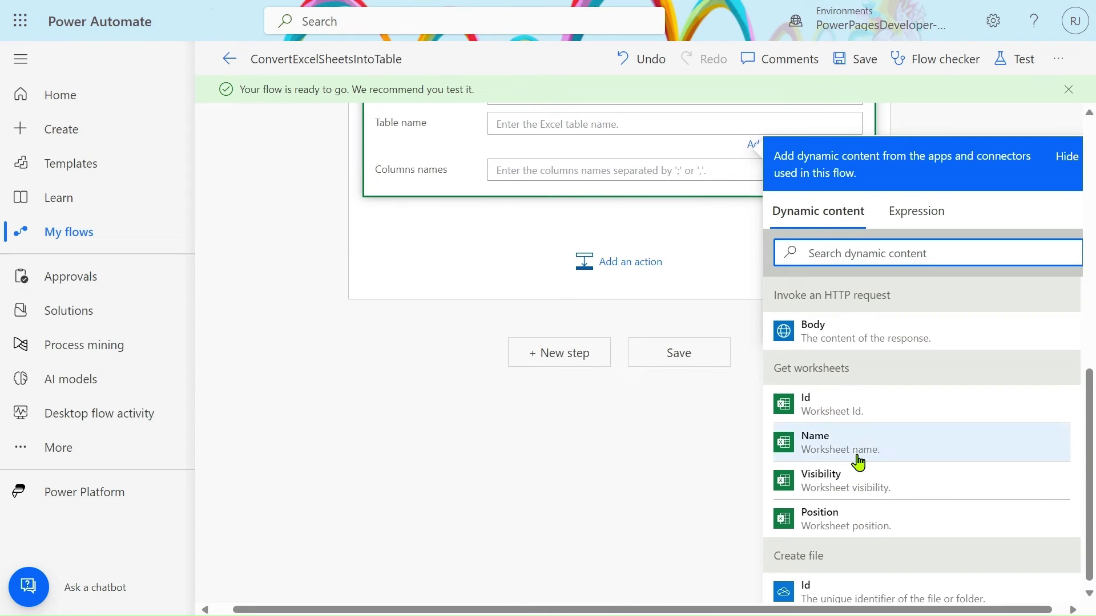
pyautogui.click(851, 457)
pyautogui.scroll(5, 622, 337)
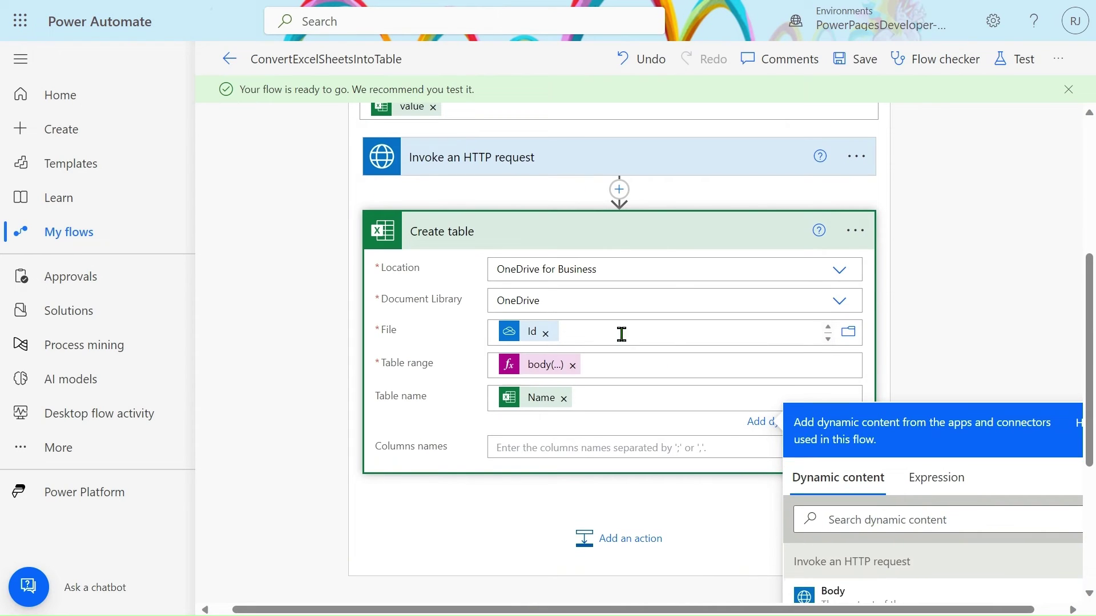
pyautogui.click(863, 71)
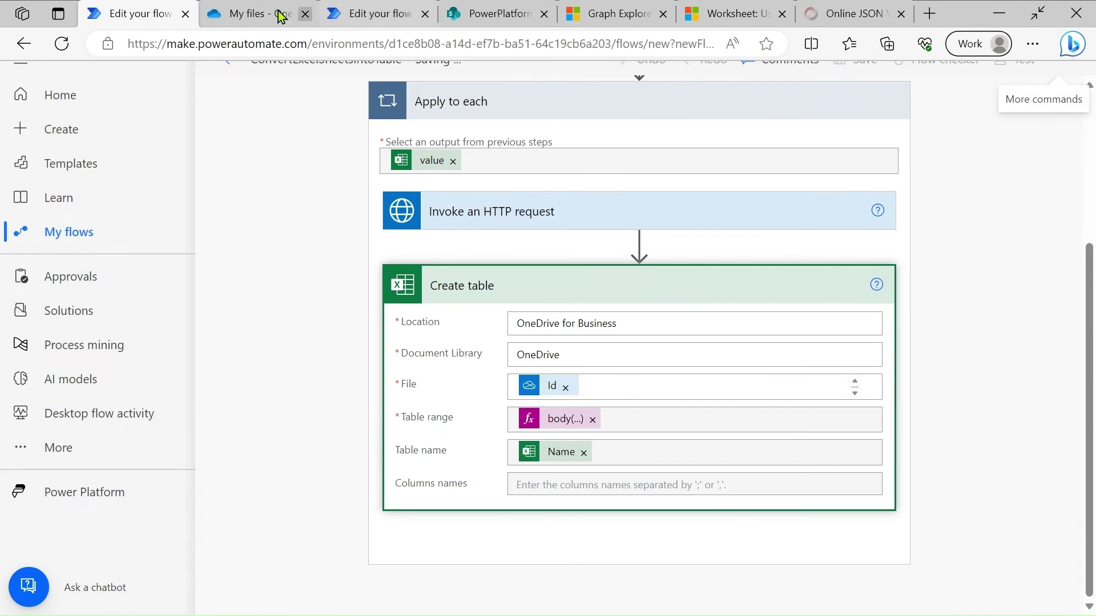
# Step: Switch to OneDrive and delete Demo (1).xlsx from My files, retrying the deletion
pyautogui.click(257, 13)
pyautogui.click(282, 128)
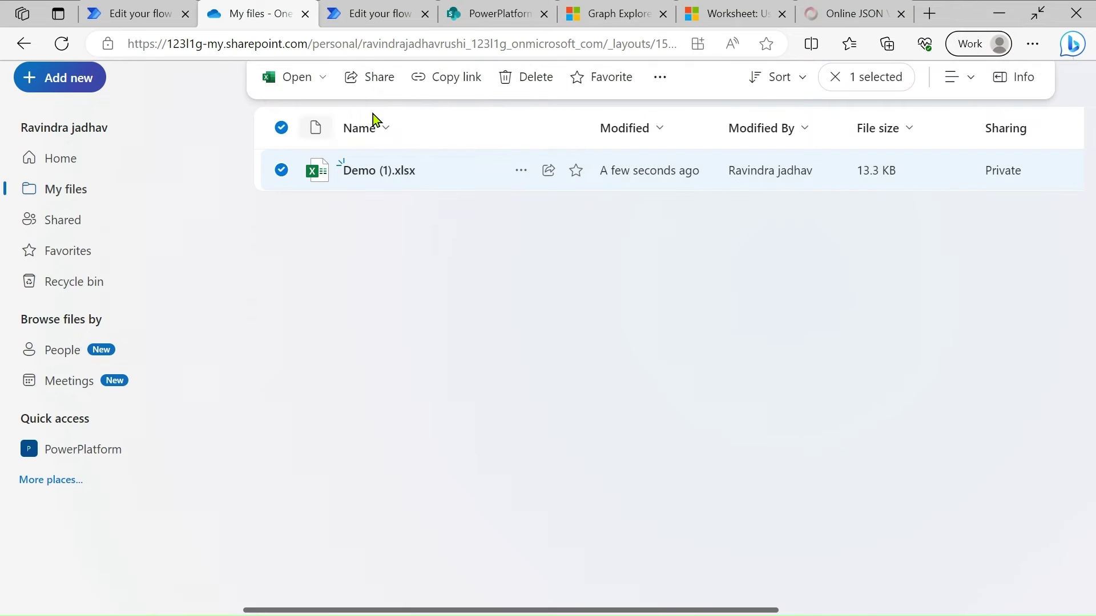
pyautogui.click(506, 92)
pyautogui.click(595, 373)
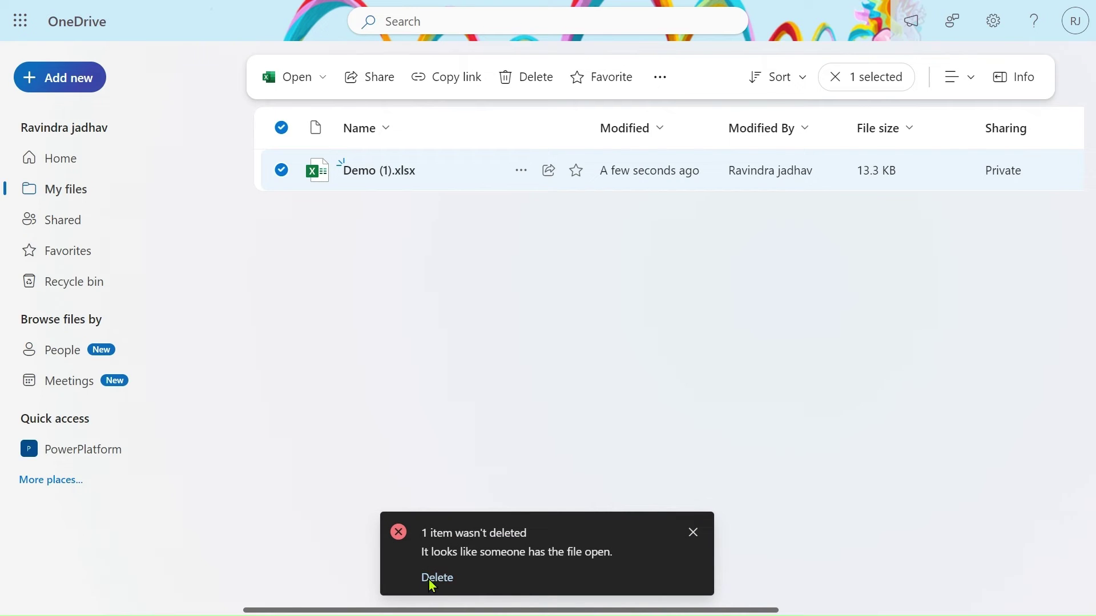
pyautogui.click(437, 578)
# Step: Switch back to the flow and configure Apply to each to run after Get worksheets is successful or has failed
pyautogui.click(137, 13)
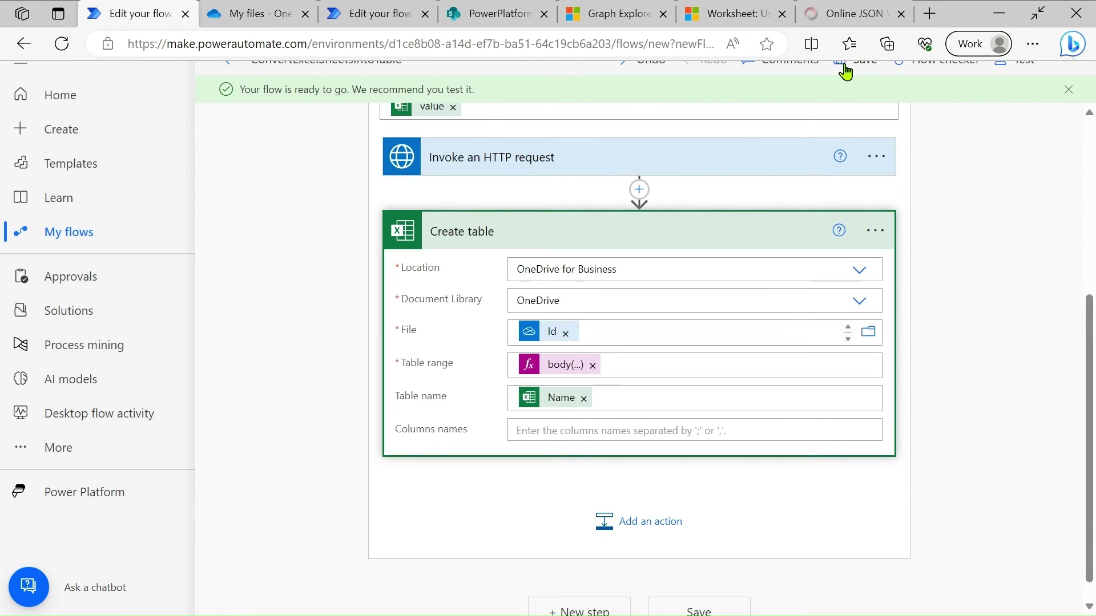
pyautogui.click(1009, 71)
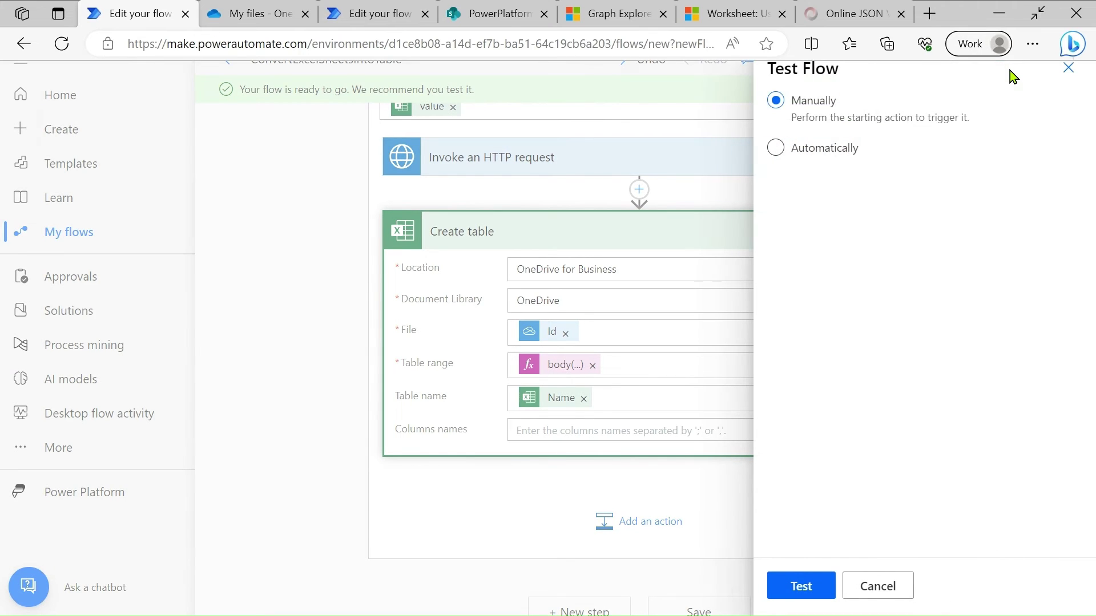
pyautogui.click(1066, 69)
pyautogui.scroll(2, 909, 148)
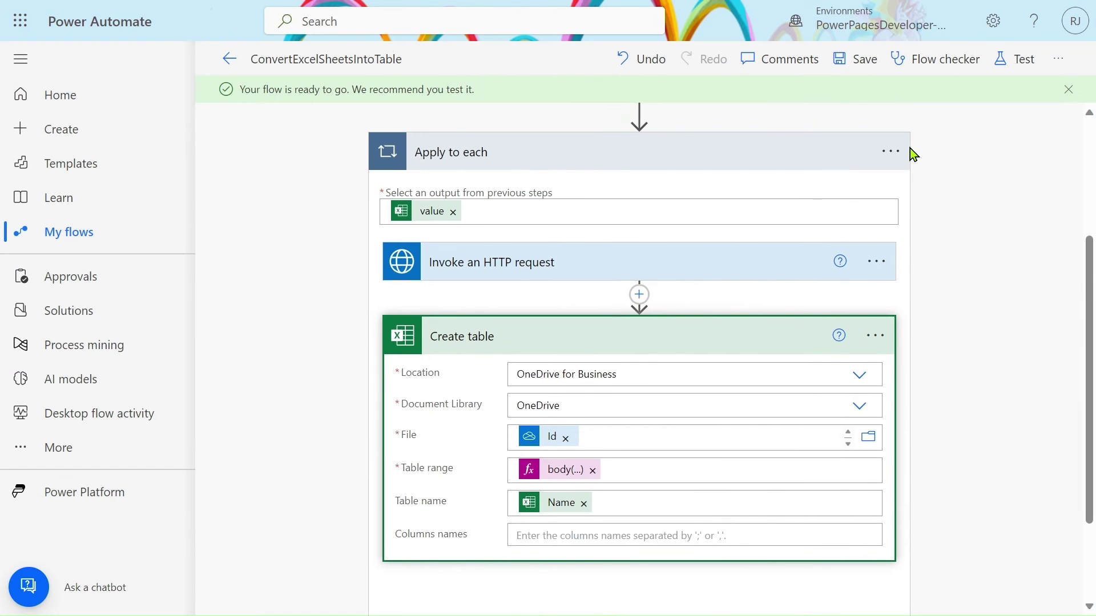
pyautogui.click(892, 152)
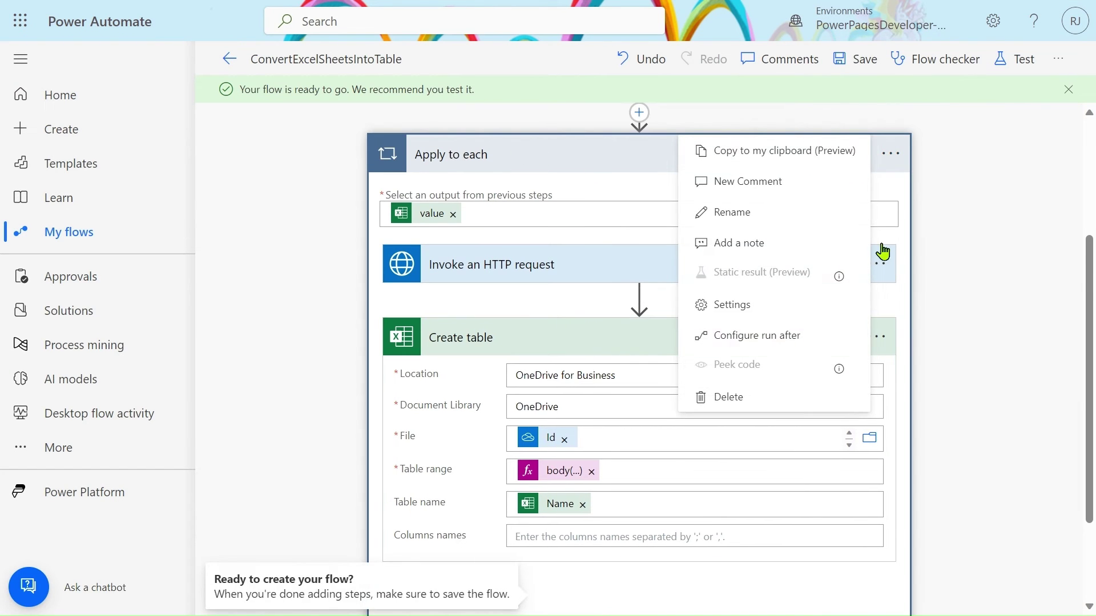
pyautogui.click(806, 338)
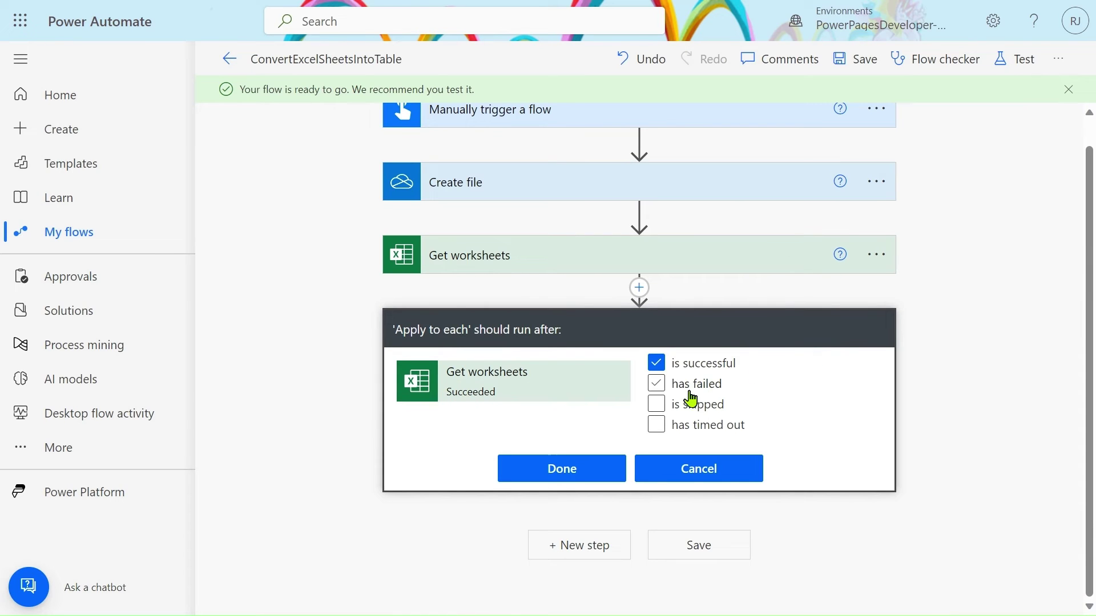
pyautogui.click(657, 390)
pyautogui.click(579, 462)
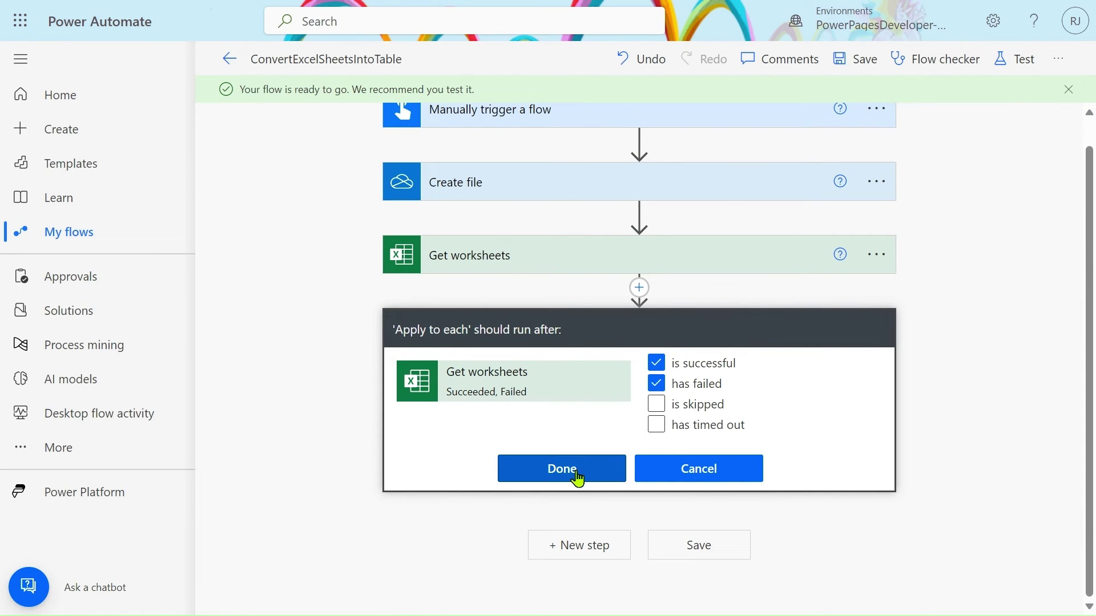
pyautogui.scroll(-2, 622, 454)
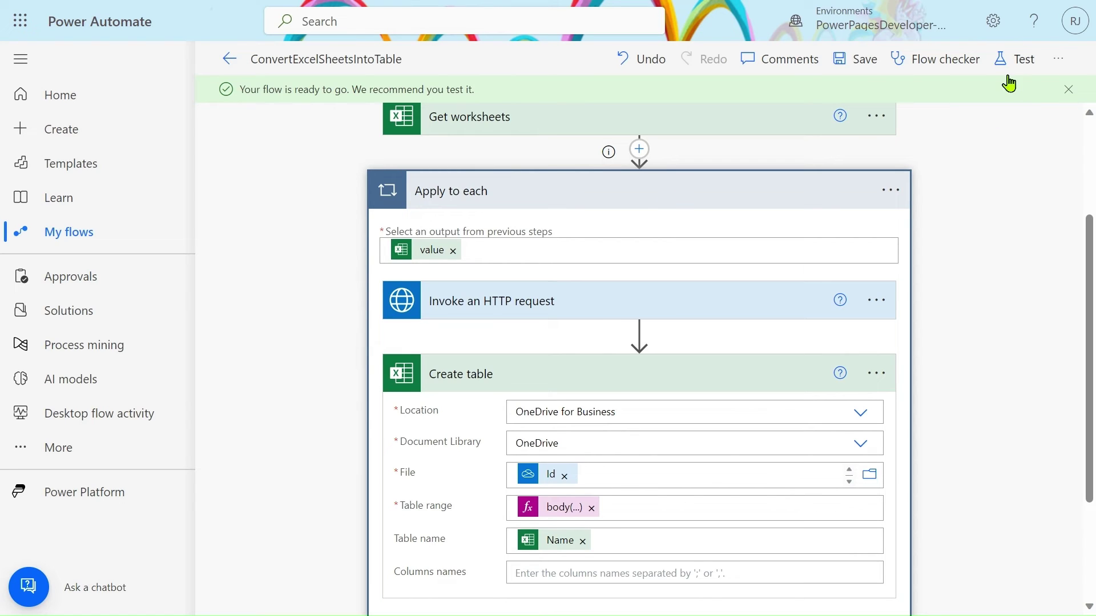
# Step: Save the ConvertExcelSheetsIntoTable flow and start a manual test
pyautogui.click(855, 62)
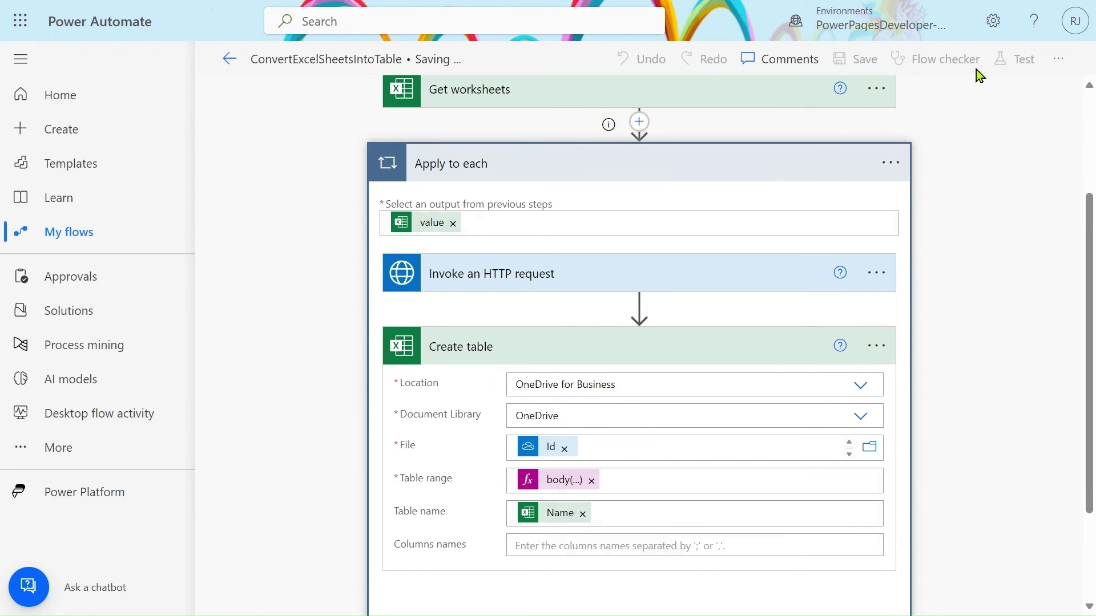
pyautogui.click(1015, 63)
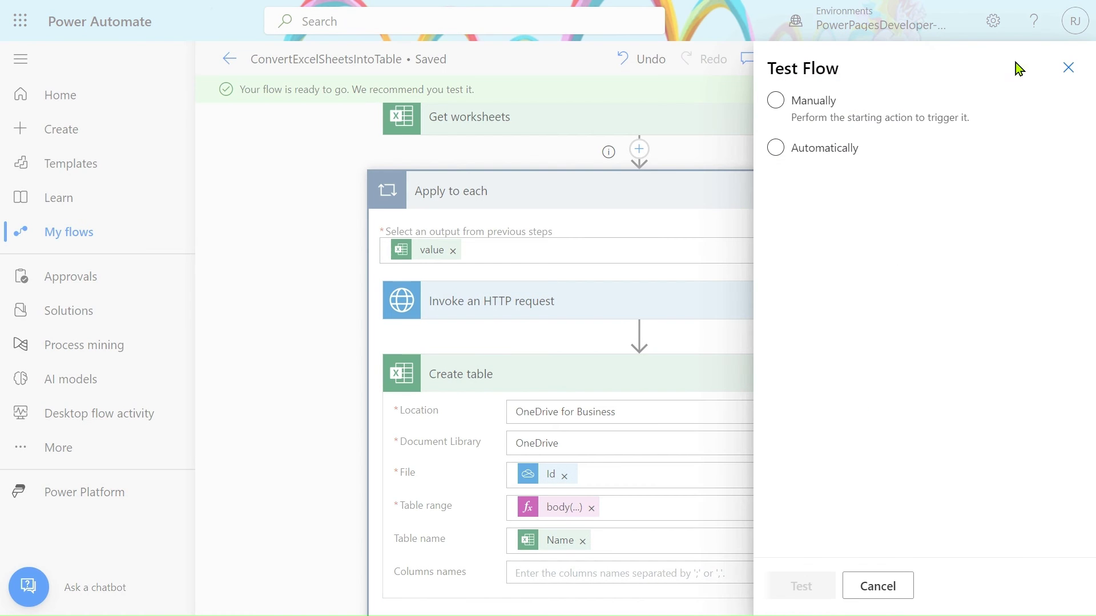
pyautogui.click(855, 117)
pyautogui.click(802, 587)
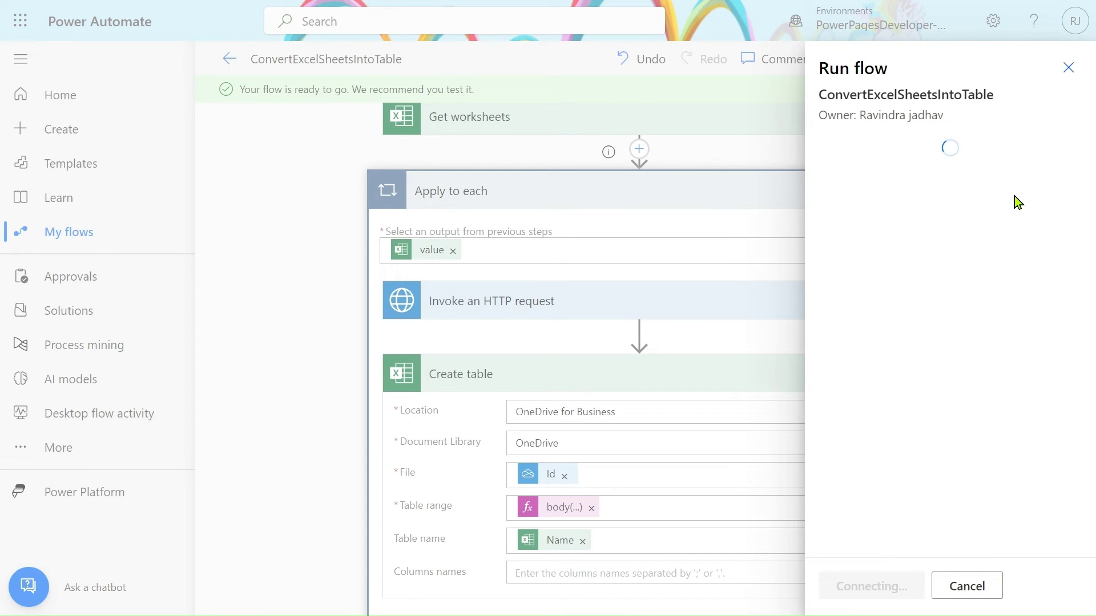
# Step: Import Demo (1) from Downloads as the File Content, run the flow, and go to its run details
pyautogui.click(1026, 187)
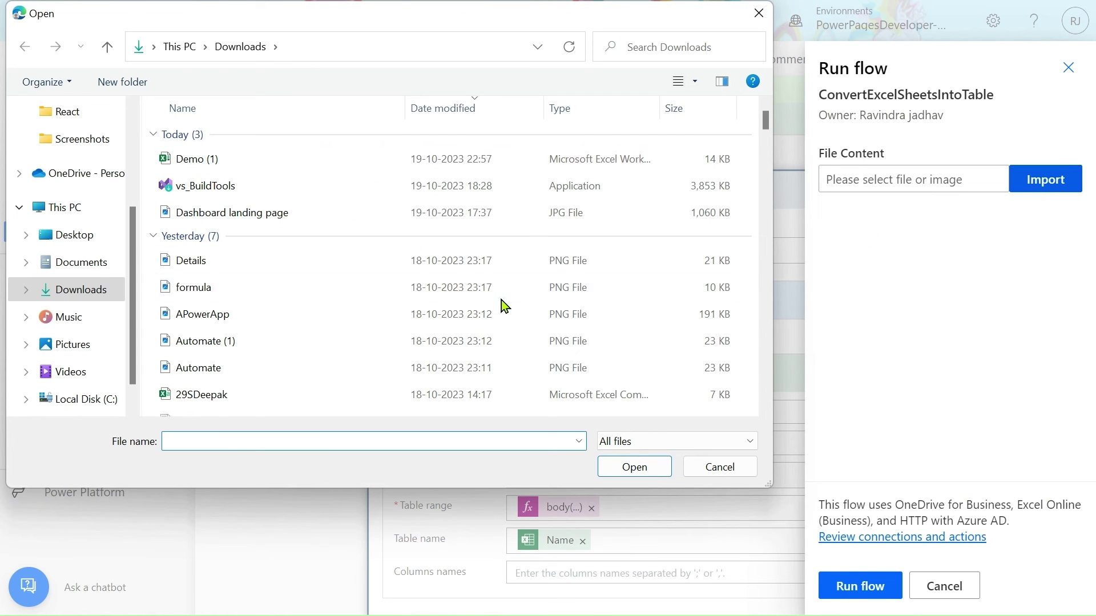
pyautogui.click(344, 158)
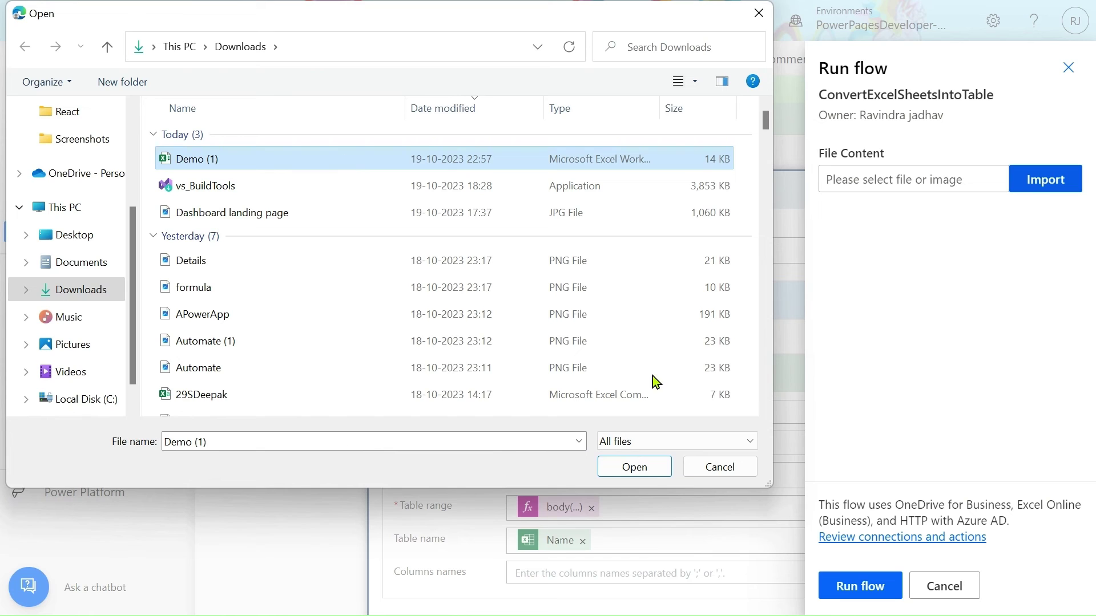
pyautogui.click(648, 473)
pyautogui.click(869, 593)
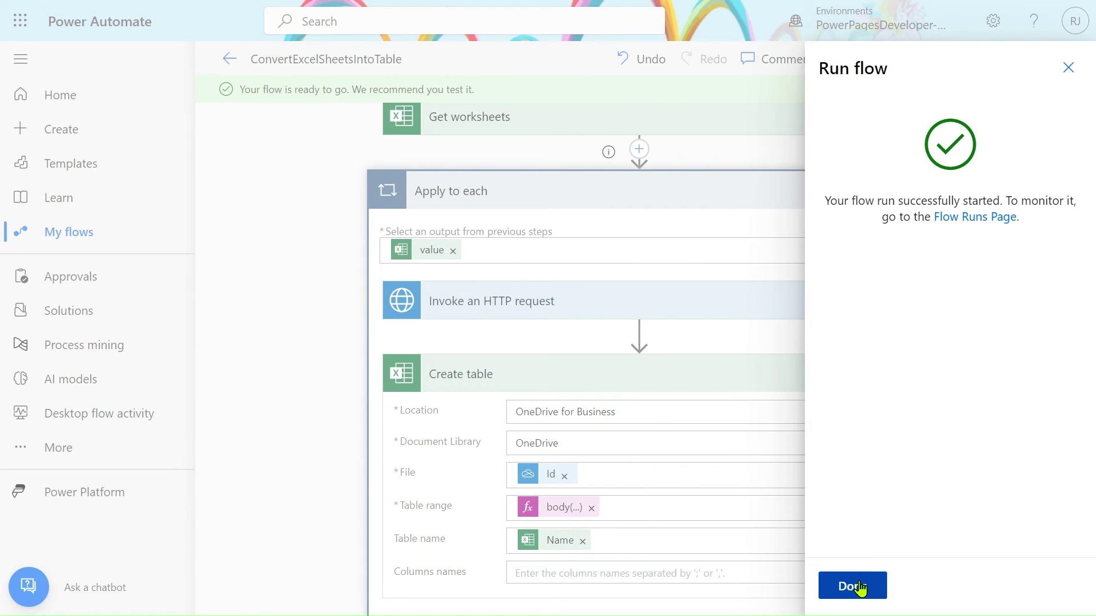
pyautogui.click(859, 587)
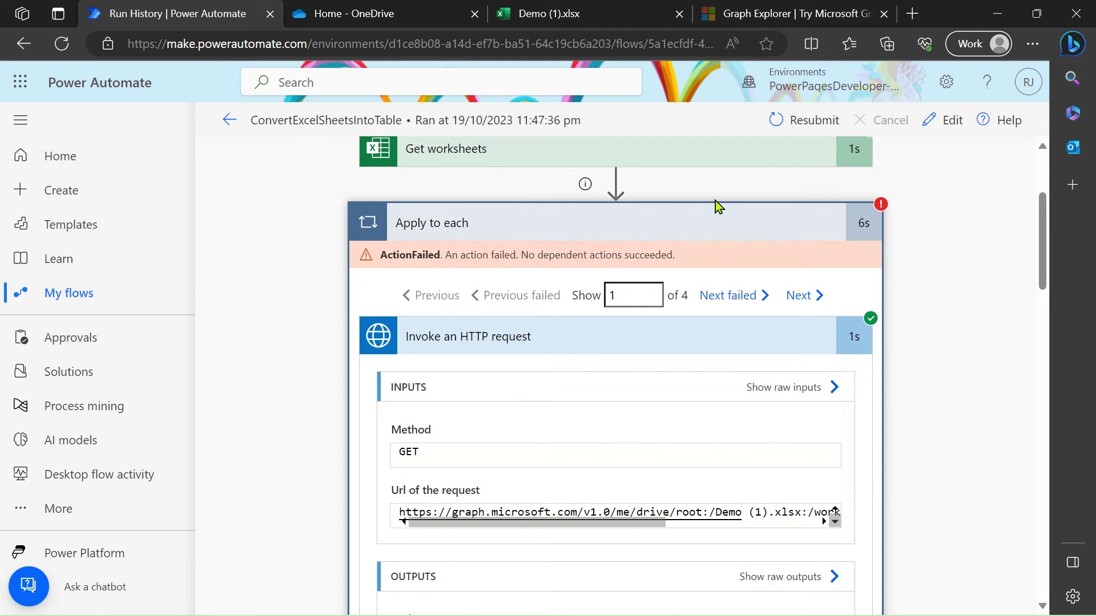
# Step: Examine the first Apply to each iteration: the HTTP request's address output and the Create table inputs and outputs
pyautogui.scroll(-8, 710, 223)
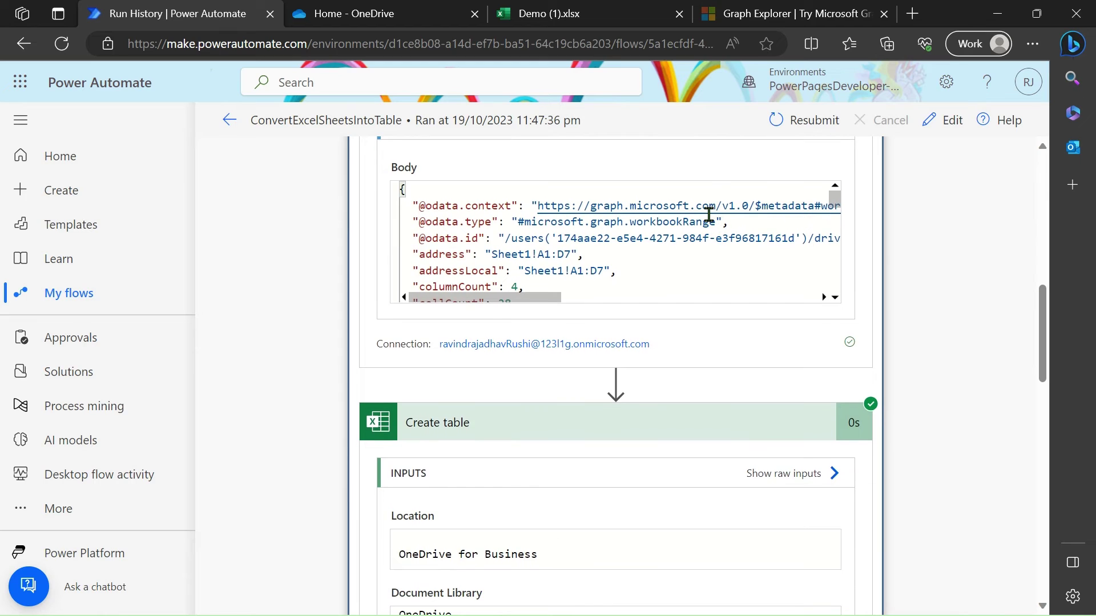
pyautogui.scroll(5, 649, 441)
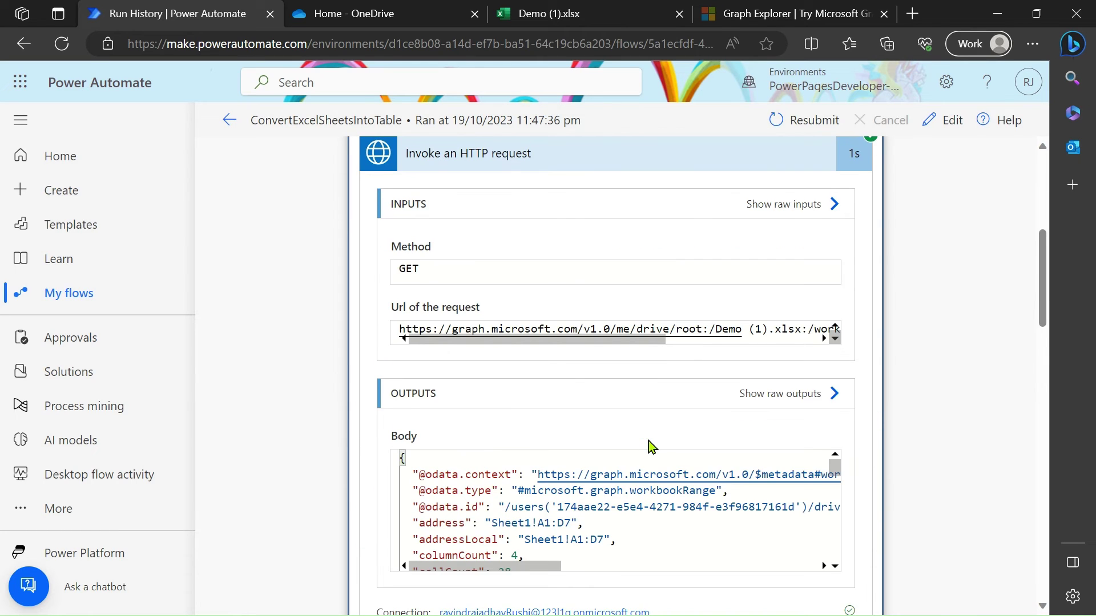
pyautogui.scroll(-2, 648, 441)
pyautogui.scroll(-3, 593, 398)
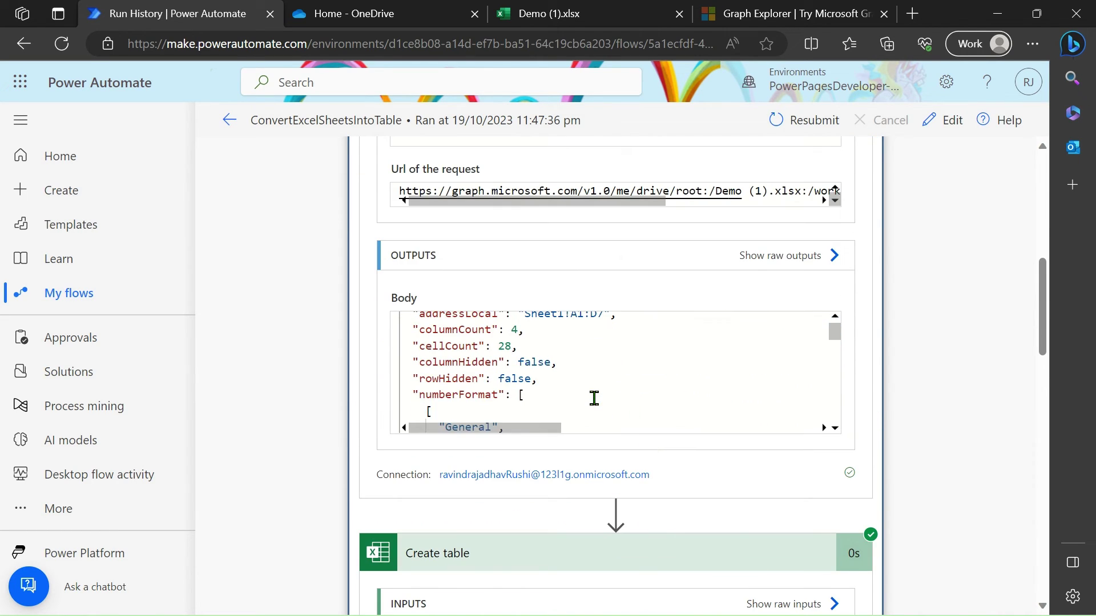
pyautogui.scroll(1, 593, 398)
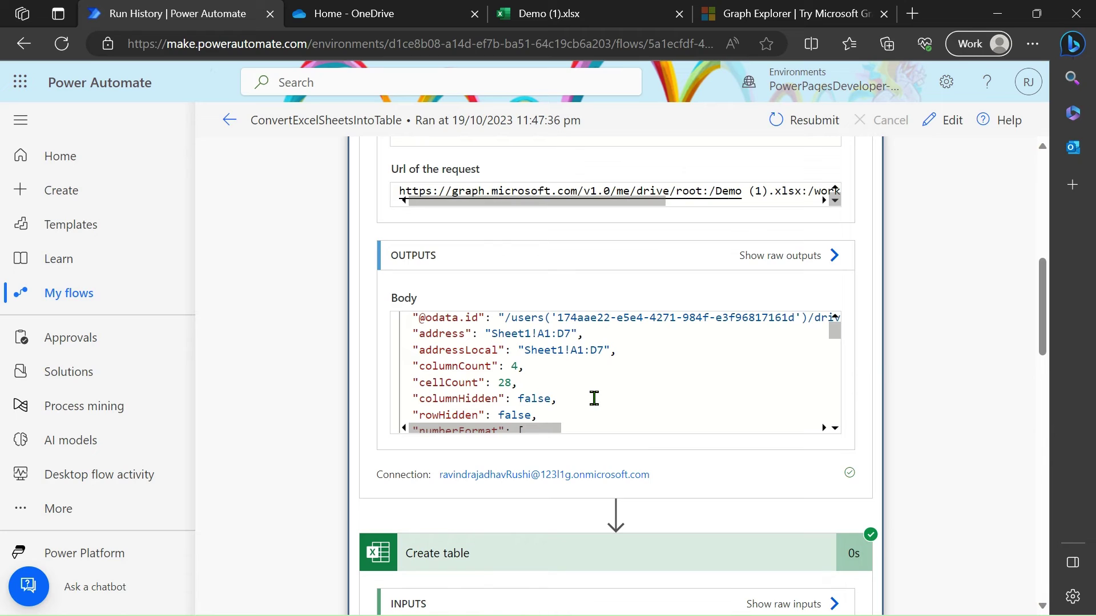
pyautogui.doubleClick(562, 350)
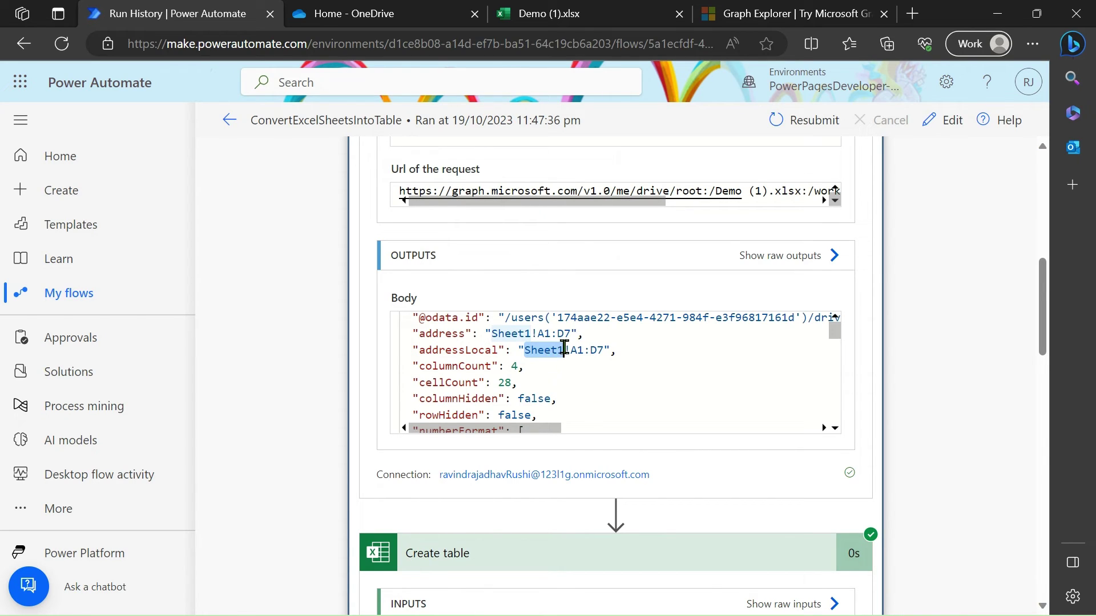
pyautogui.scroll(-2, 581, 348)
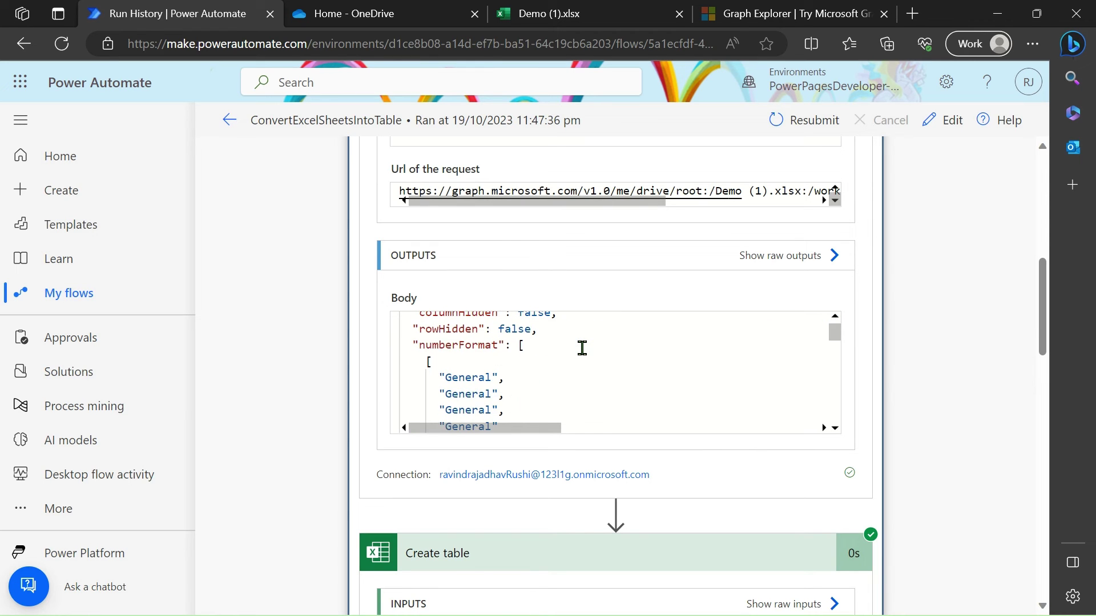
pyautogui.scroll(-12, 899, 416)
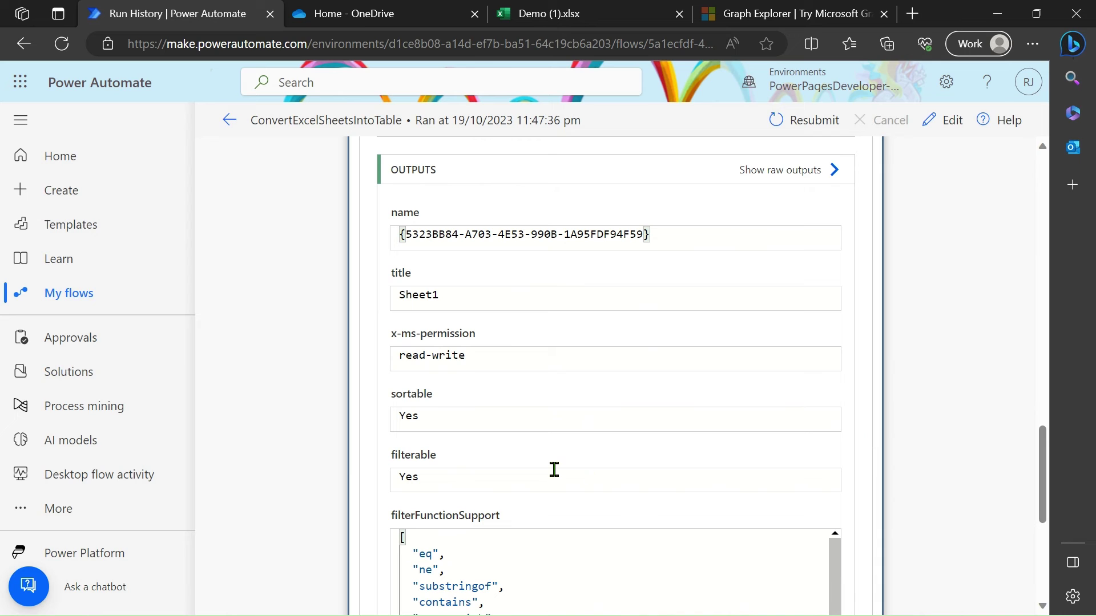
pyautogui.scroll(8, 916, 216)
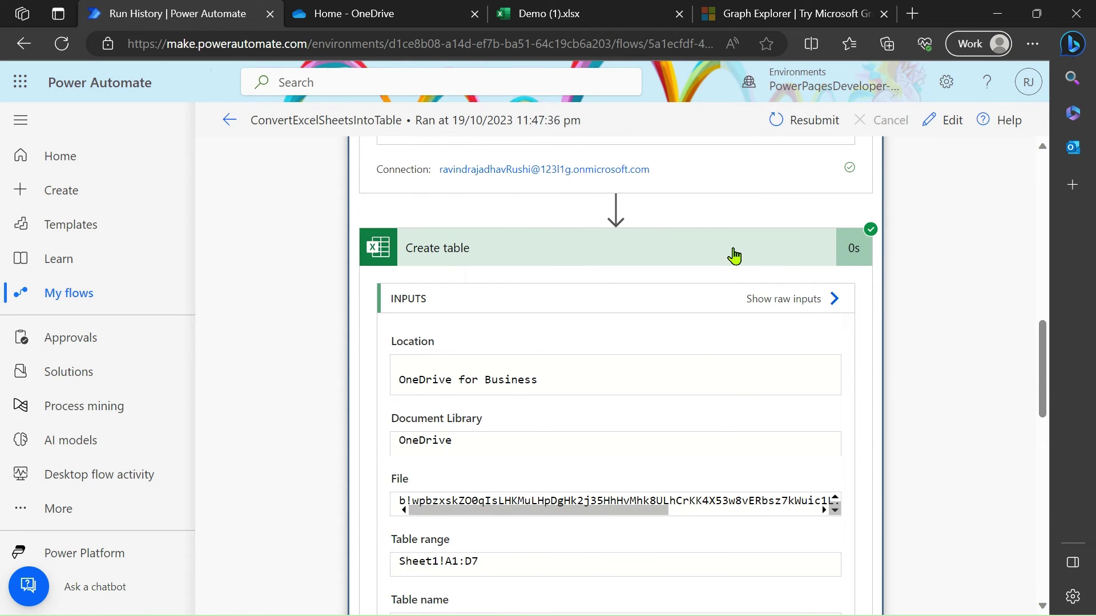
pyautogui.scroll(8, 734, 256)
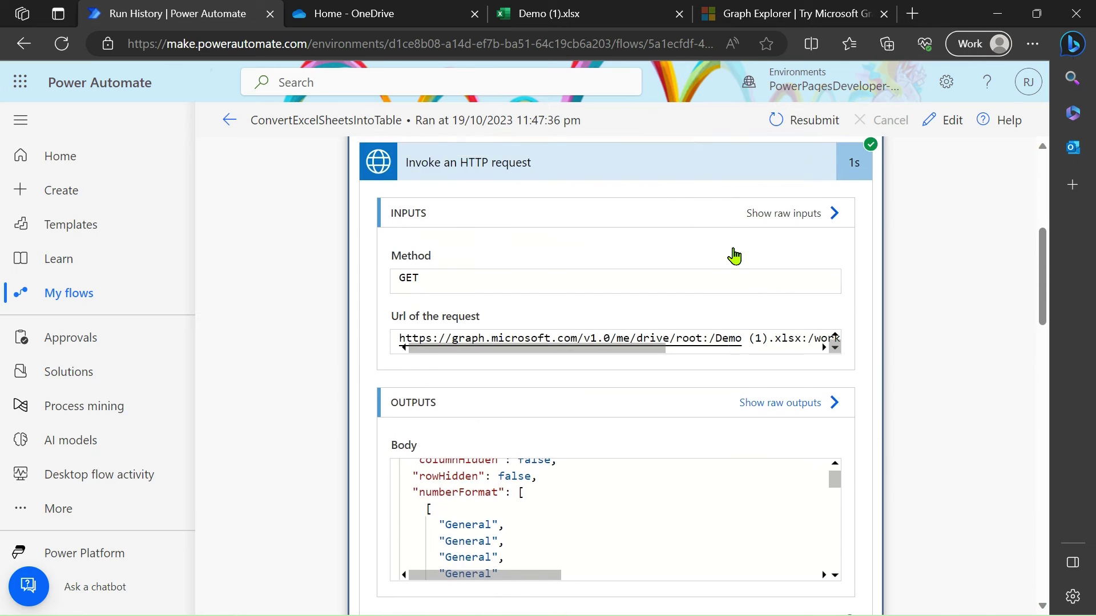
pyautogui.scroll(3, 734, 256)
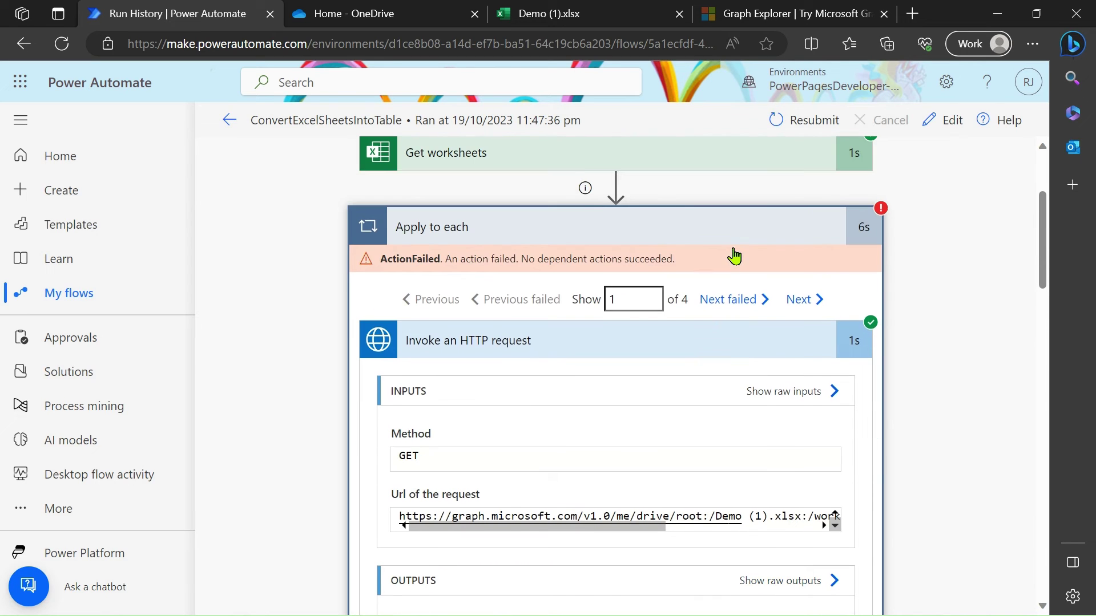
# Step: Go through Apply to each iterations 2 to 4 and check each HTTP request and Create table result
pyautogui.click(798, 306)
pyautogui.scroll(-5, 749, 480)
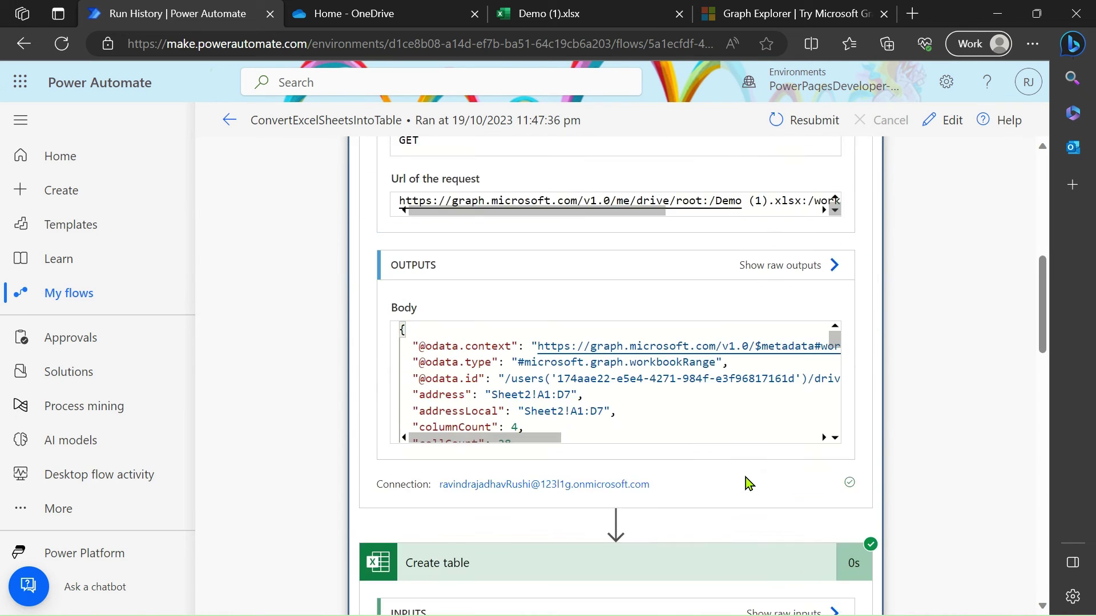
pyautogui.scroll(-2, 745, 477)
pyautogui.scroll(7, 745, 477)
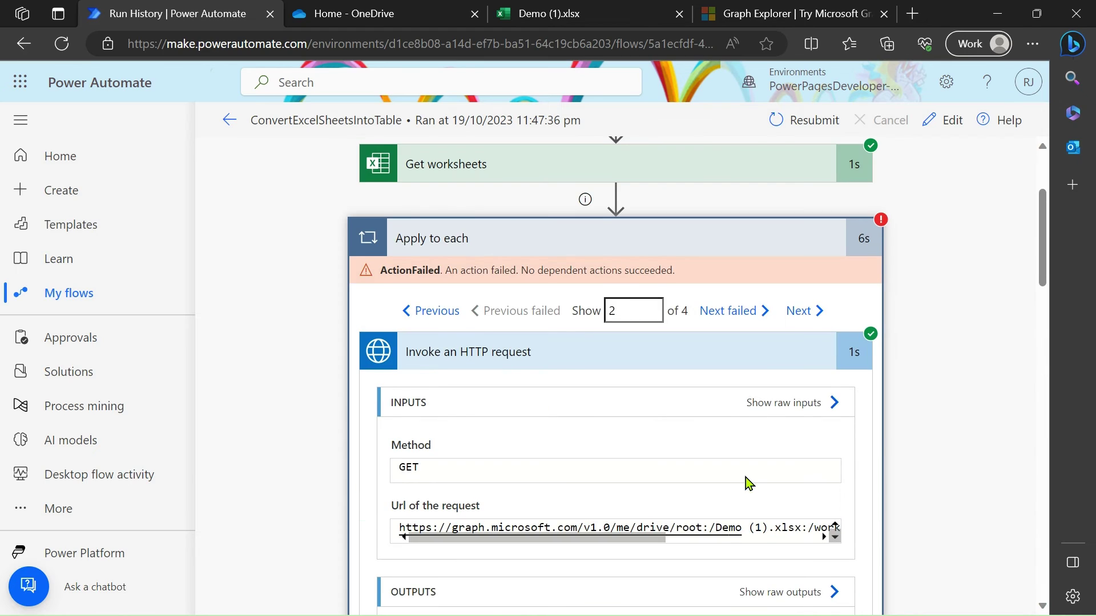
pyautogui.click(805, 310)
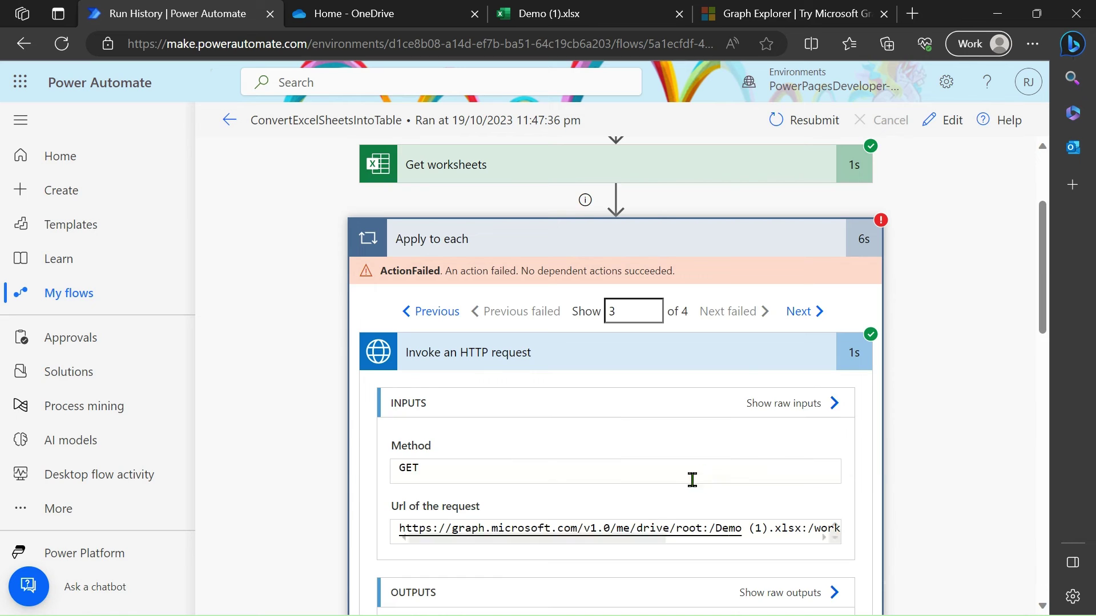
pyautogui.scroll(-8, 648, 511)
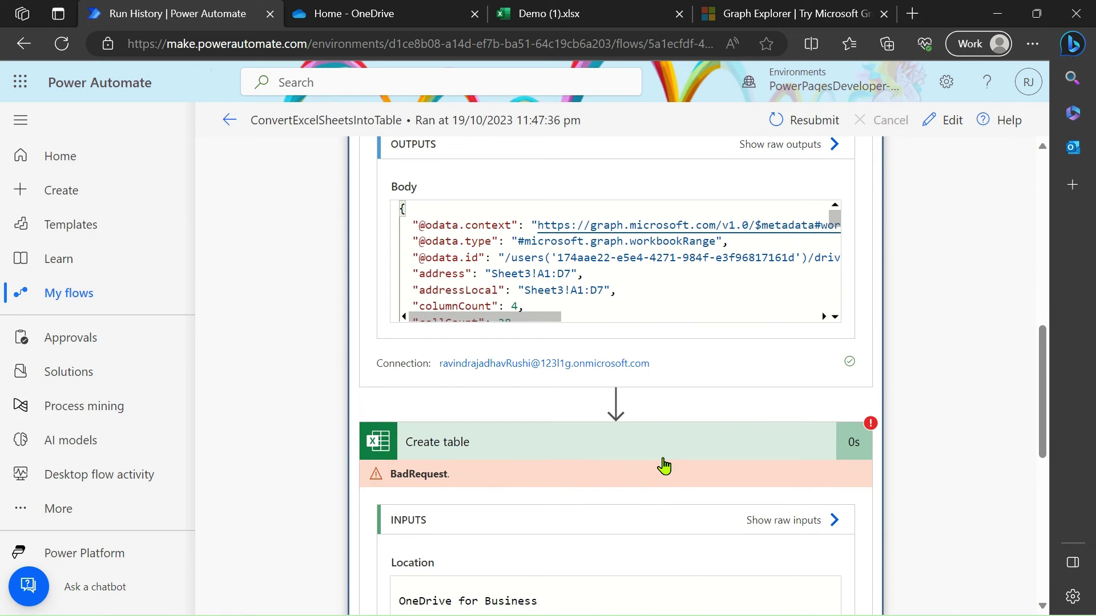
pyautogui.scroll(8, 663, 466)
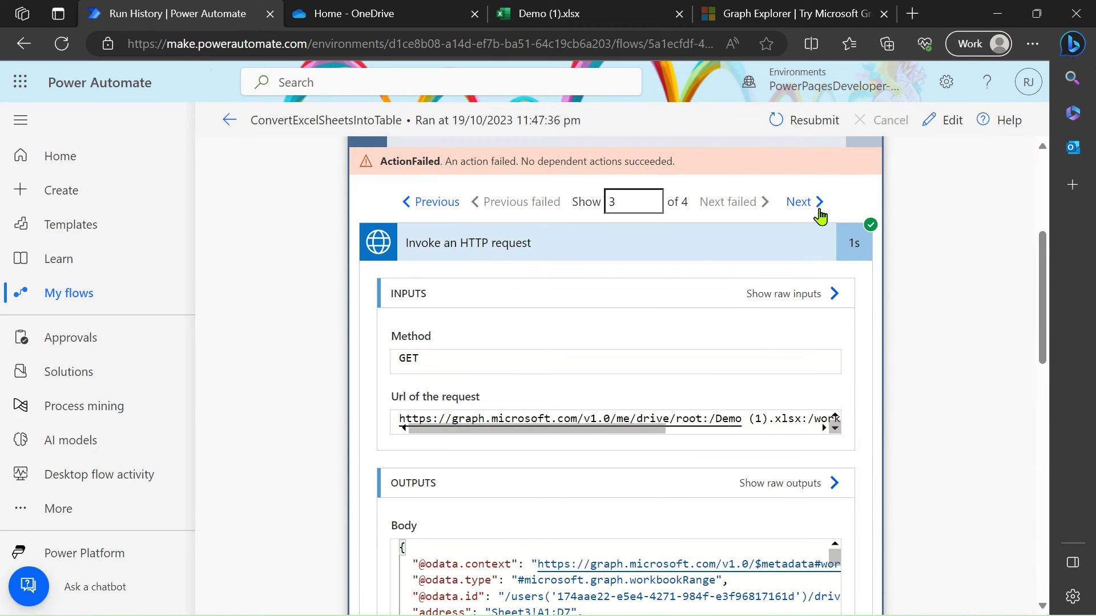
pyautogui.click(796, 207)
pyautogui.scroll(-9, 697, 456)
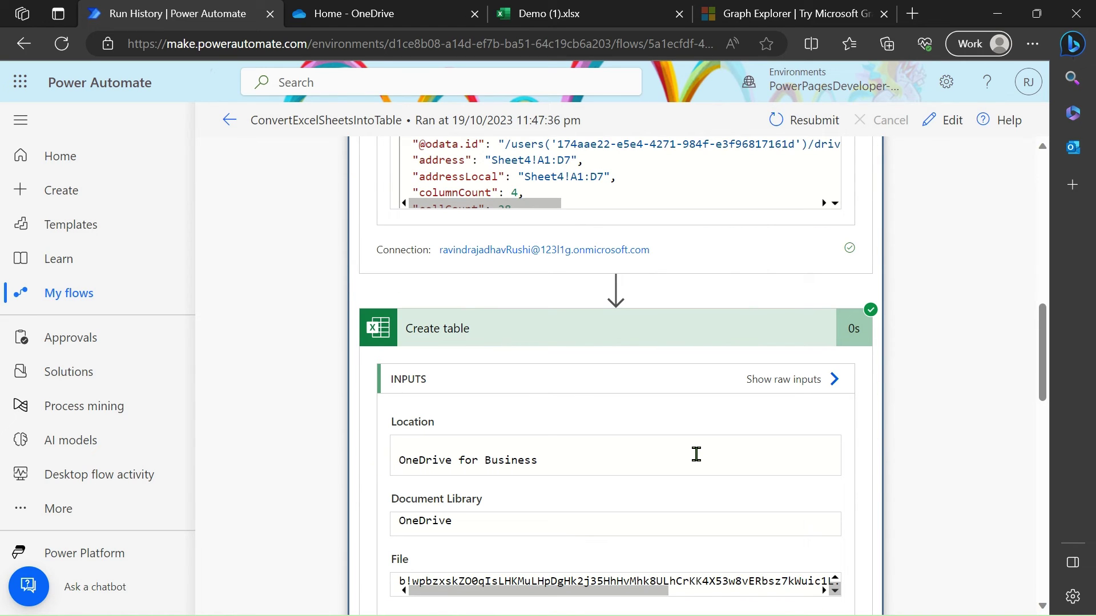
pyautogui.scroll(-6, 689, 400)
# Step: Switch to the Demo (1).xlsx workbook and inspect the tables on Sheet1 to Sheet4, including the table name on Sheet4
pyautogui.click(537, 13)
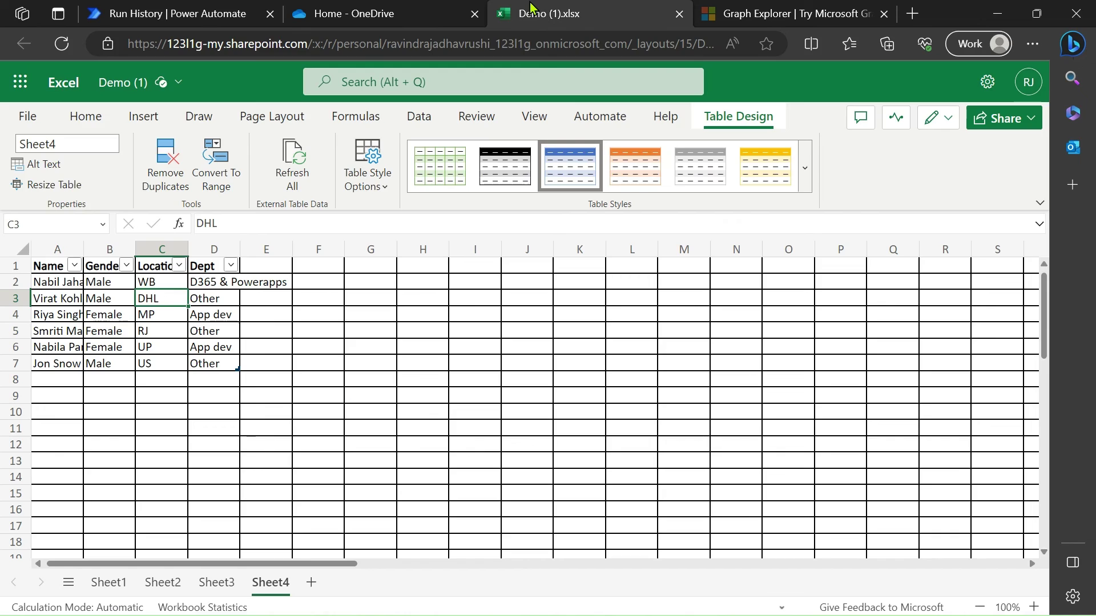
pyautogui.click(120, 335)
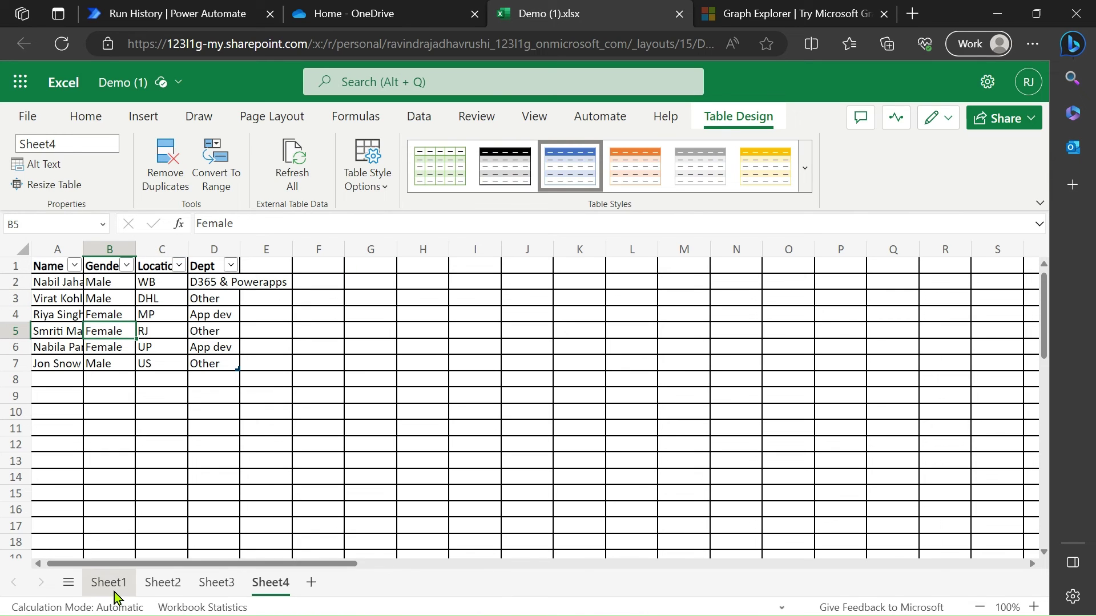
pyautogui.click(114, 593)
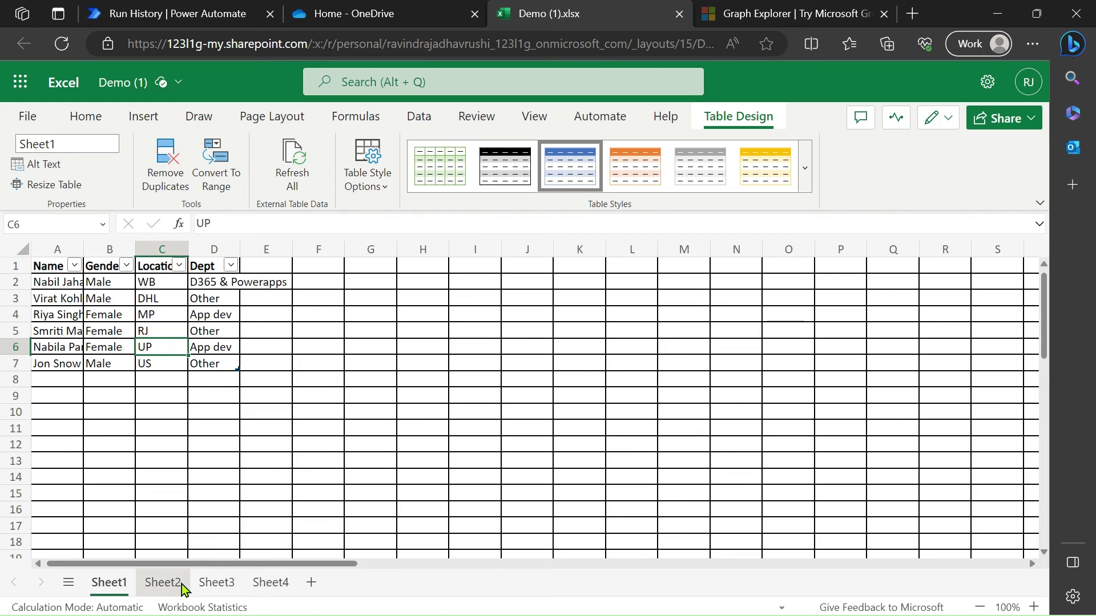
pyautogui.click(162, 582)
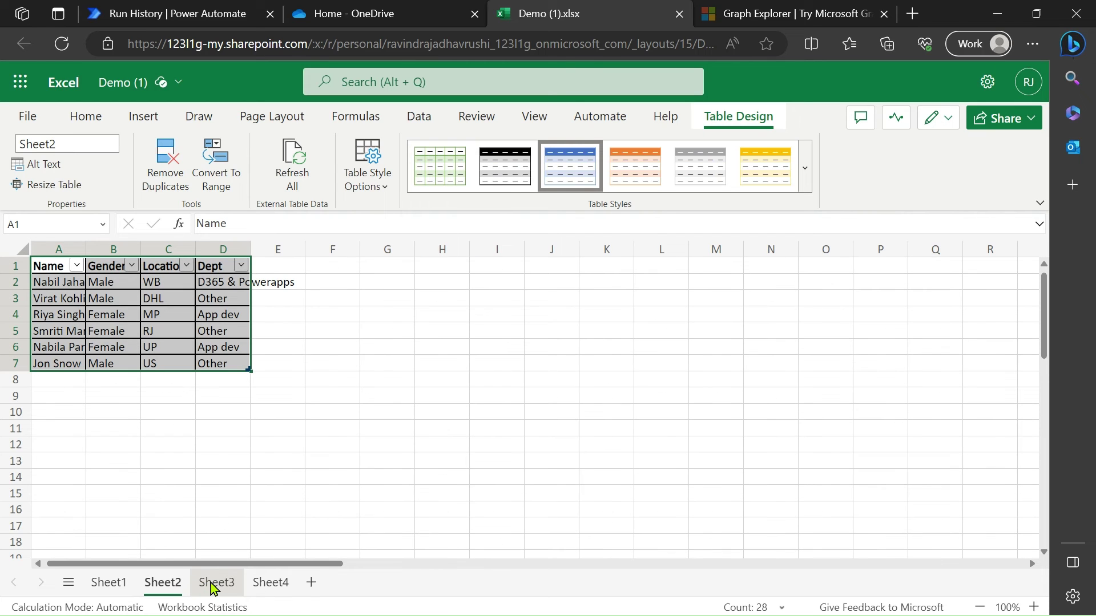
pyautogui.click(214, 586)
pyautogui.click(261, 584)
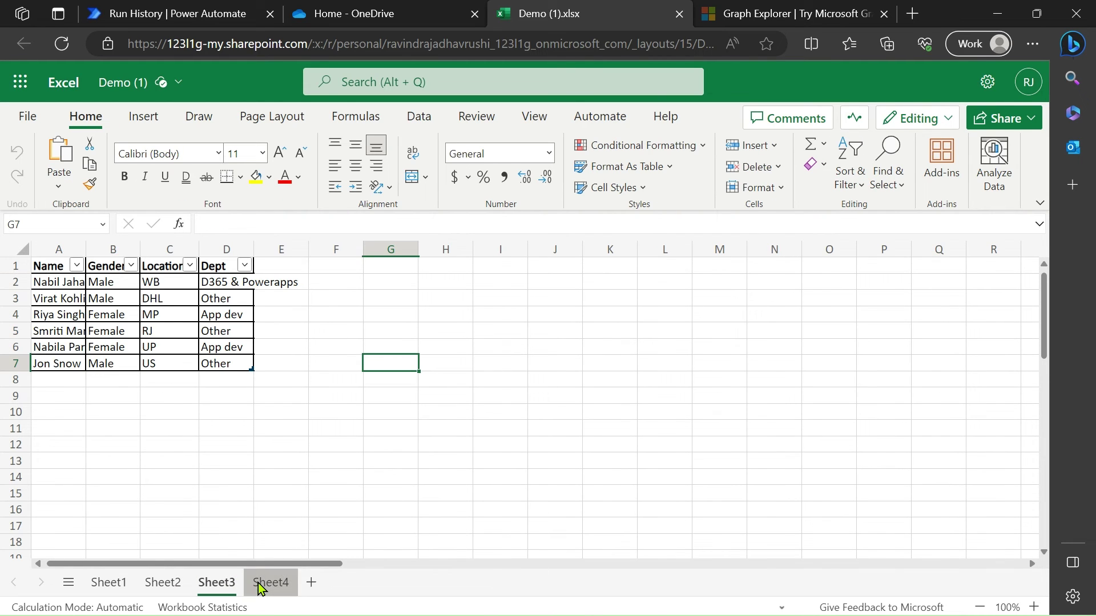
pyautogui.click(169, 360)
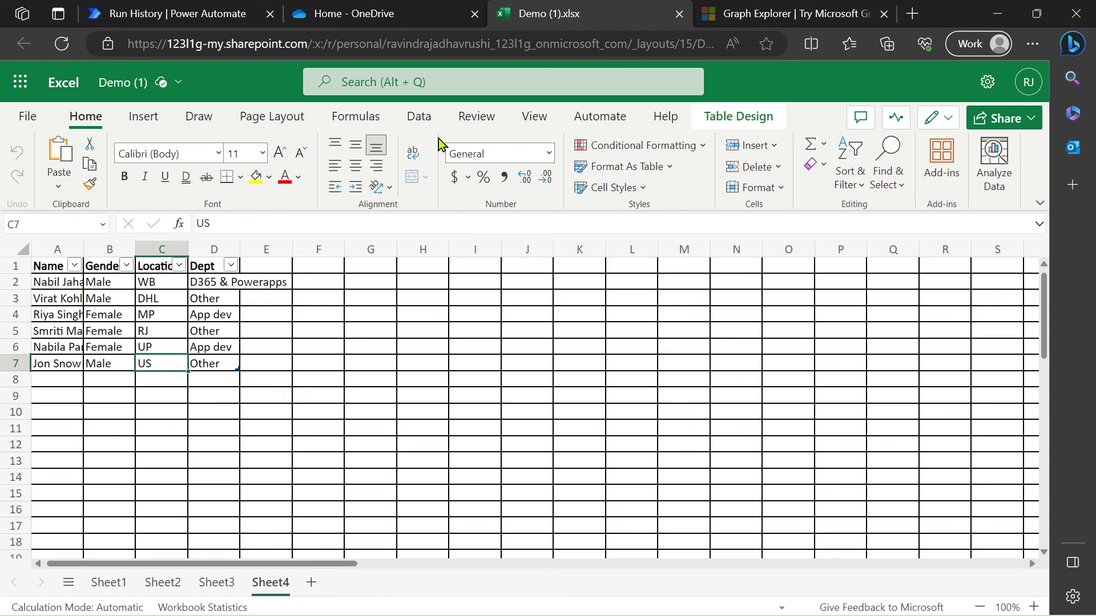
pyautogui.click(736, 121)
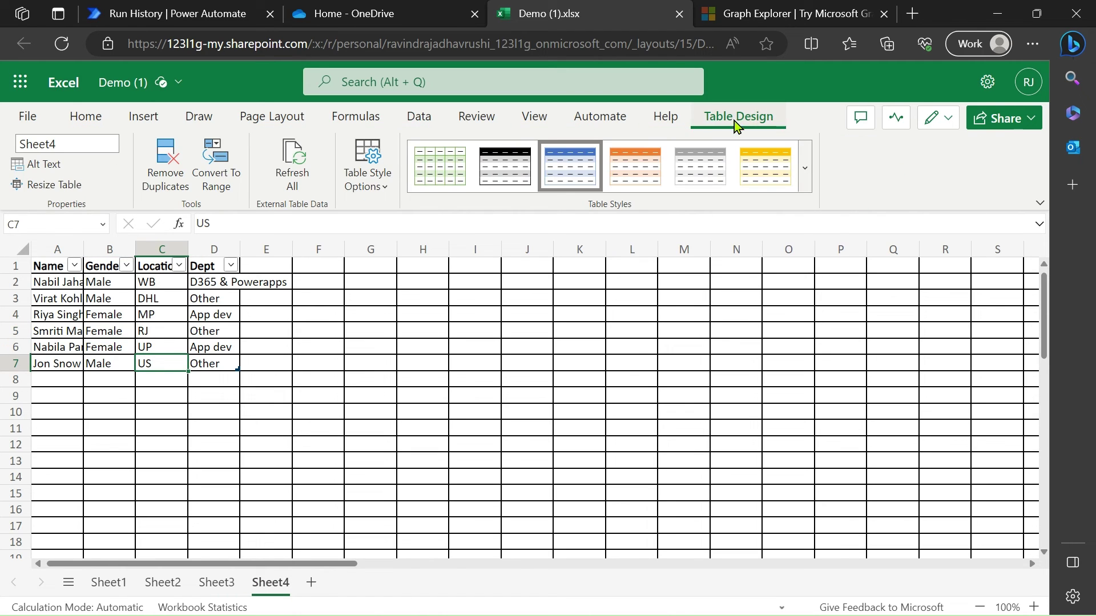
# Step: Switch back to the Power Automate run, edit the flow, and add an Excel Online (Business) List rows present in a table action after Apply to each
pyautogui.click(210, 12)
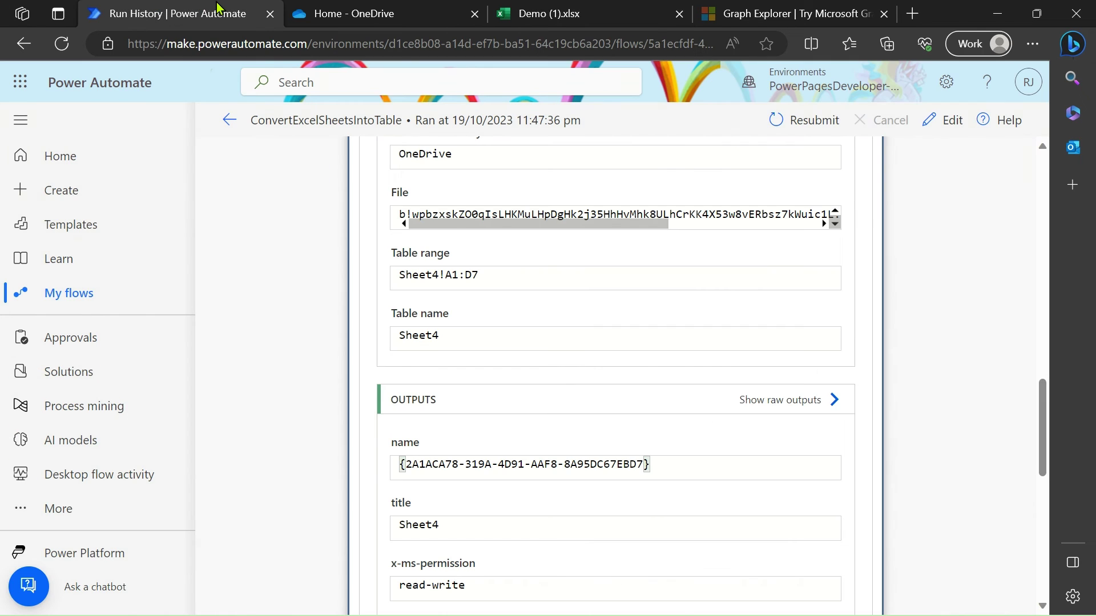
pyautogui.click(949, 119)
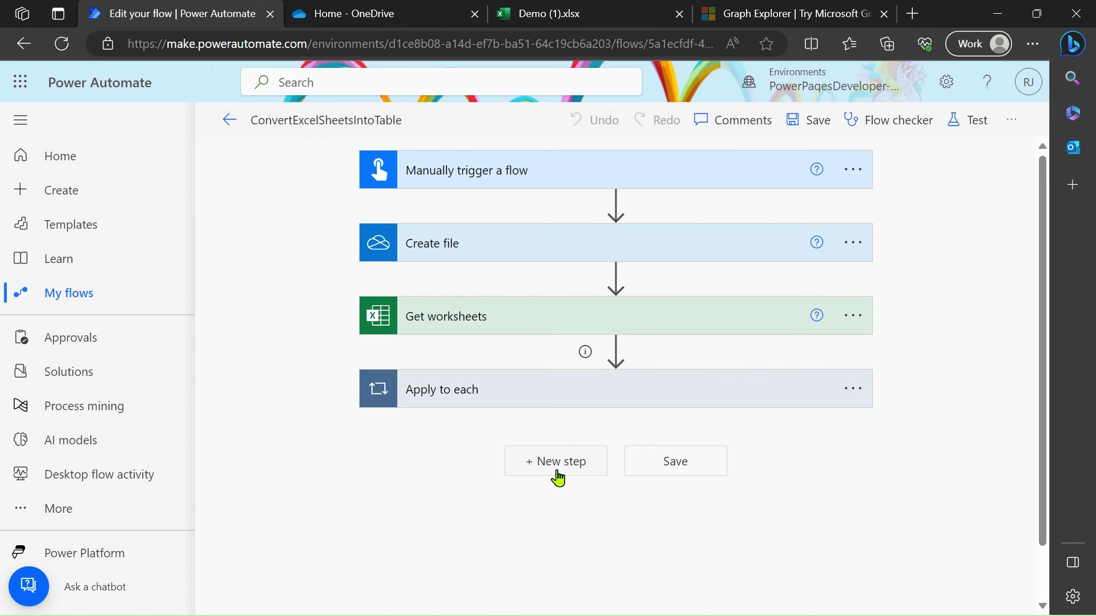
pyautogui.click(556, 462)
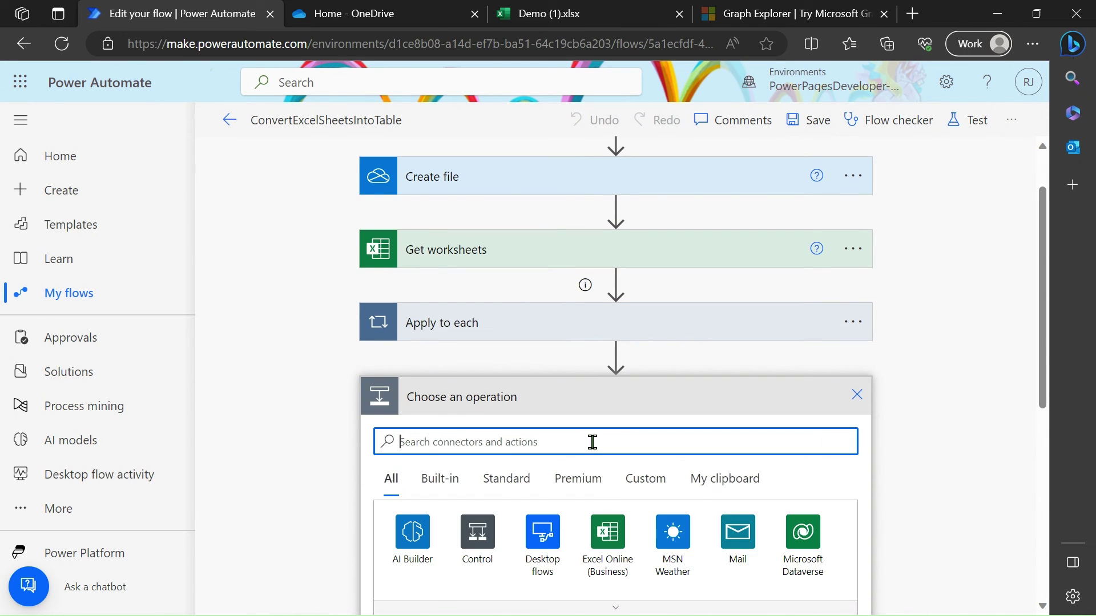
pyautogui.click(619, 526)
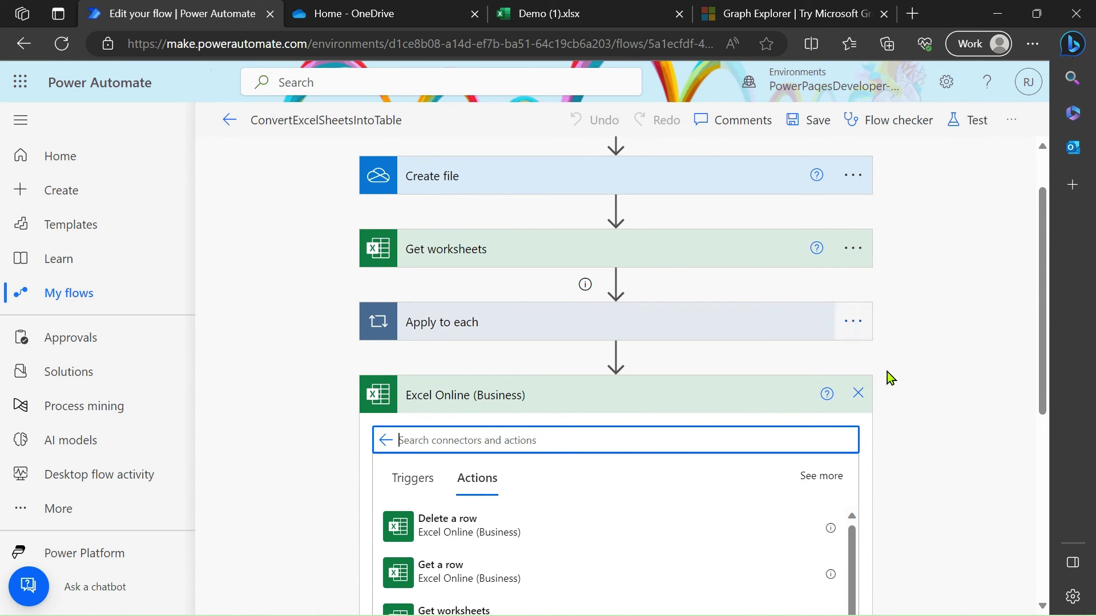
pyautogui.scroll(-4, 889, 395)
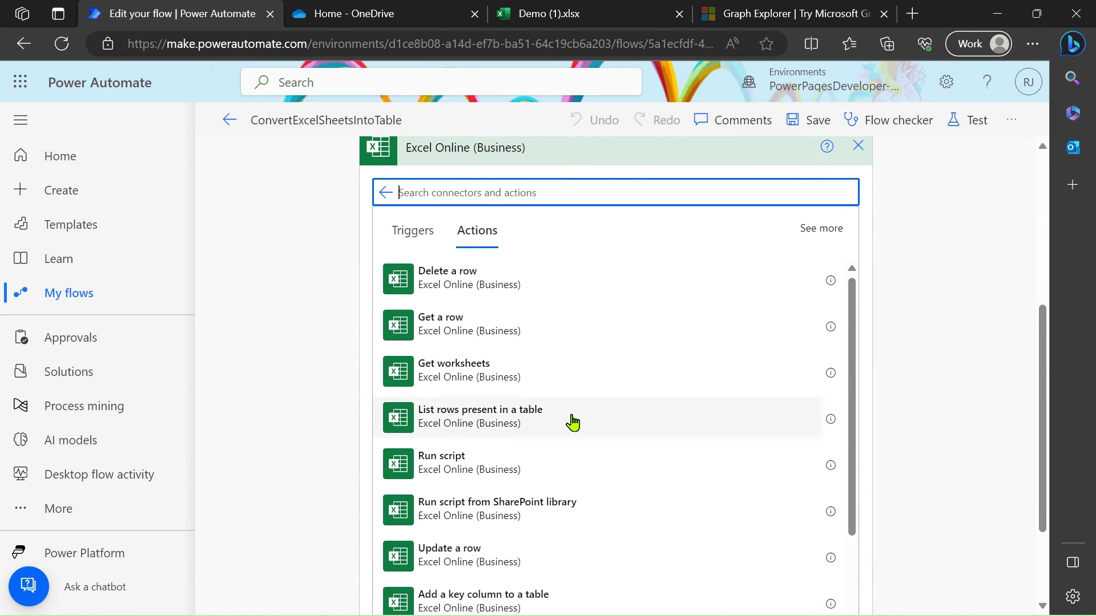
pyautogui.click(573, 422)
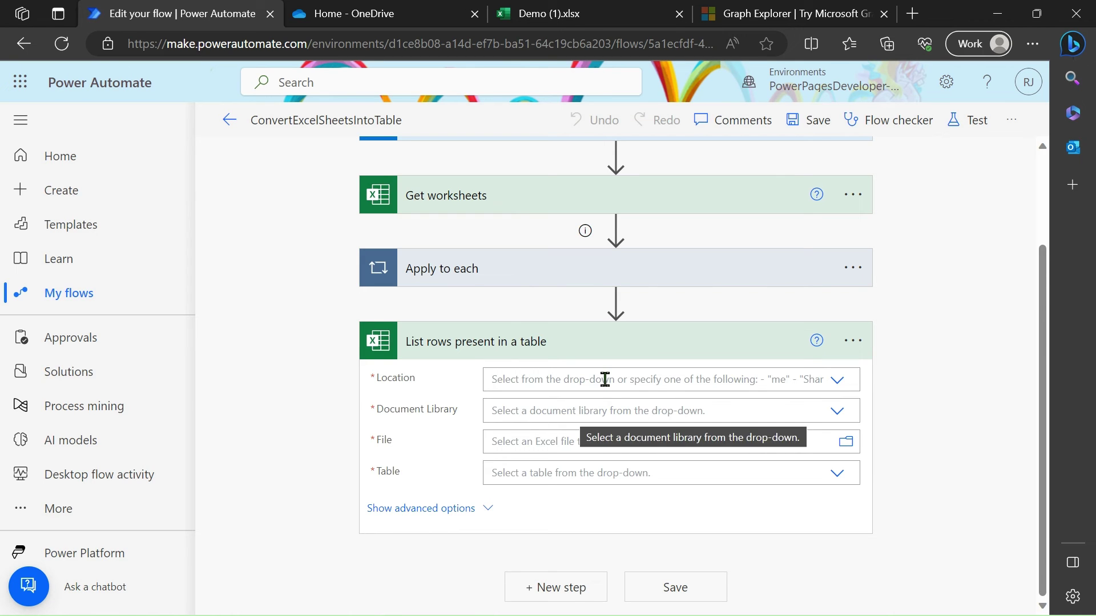
# Step: In List rows present in a table, set Location to OneDrive for Business, Document Library to OneDrive, and File to the Id from Create file
pyautogui.click(605, 377)
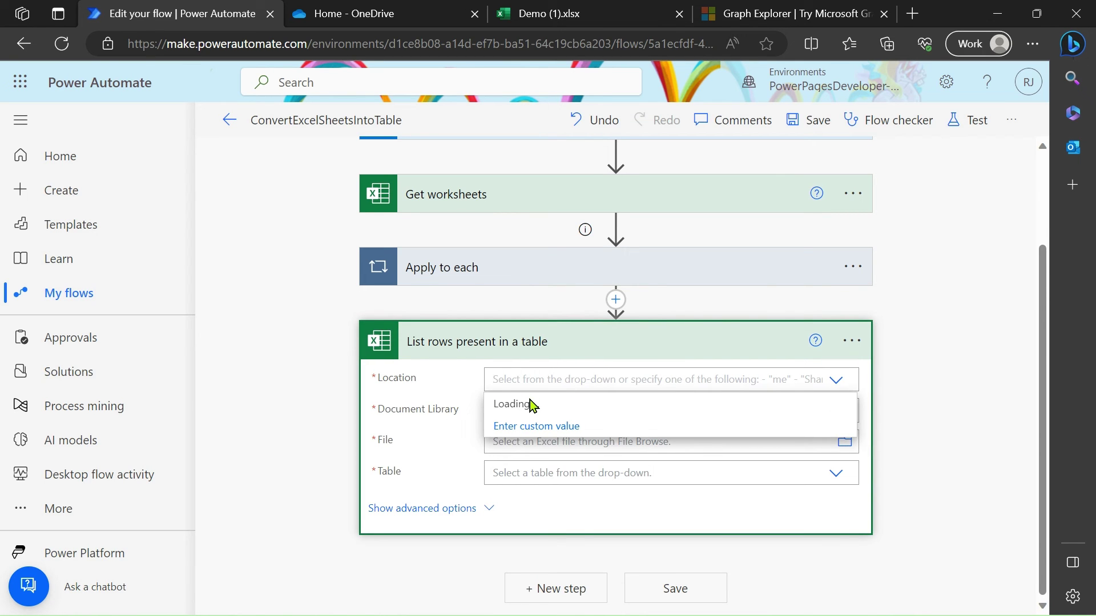
pyautogui.click(532, 405)
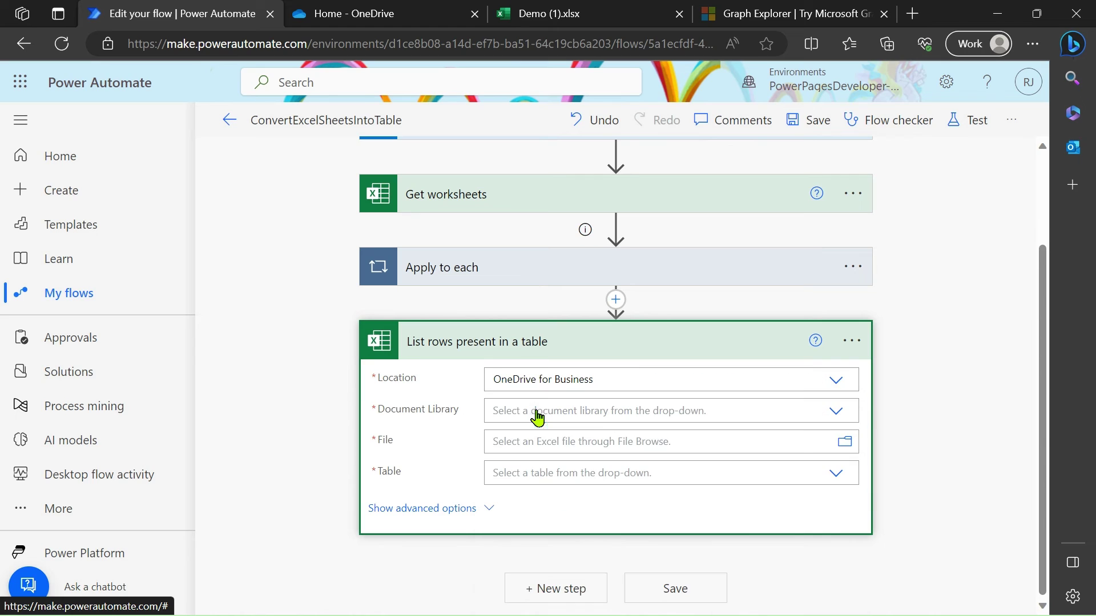
pyautogui.click(543, 409)
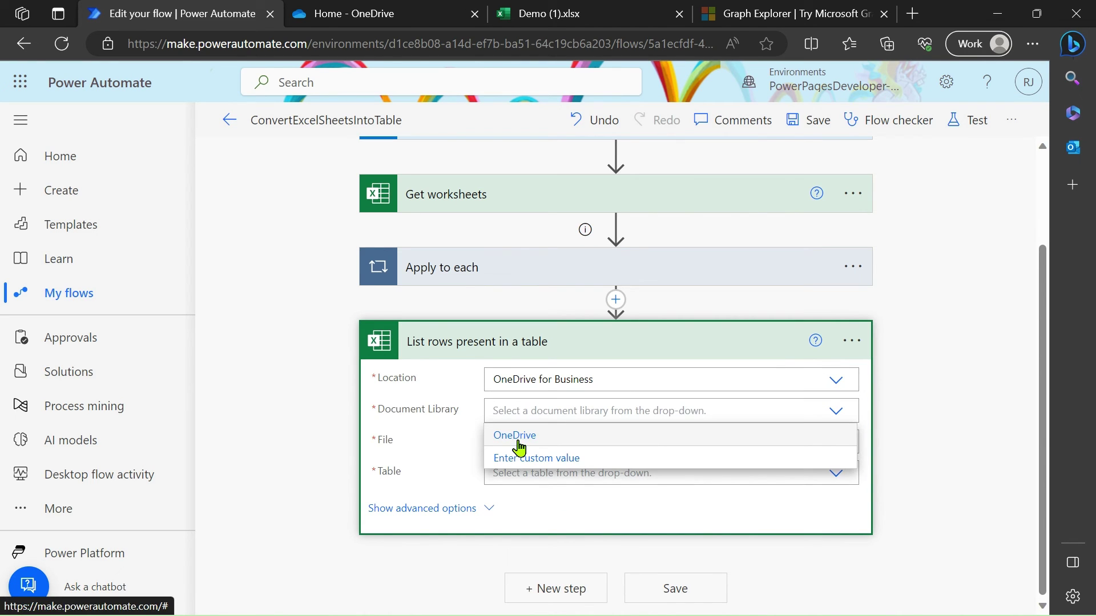
pyautogui.click(517, 439)
pyautogui.click(517, 439)
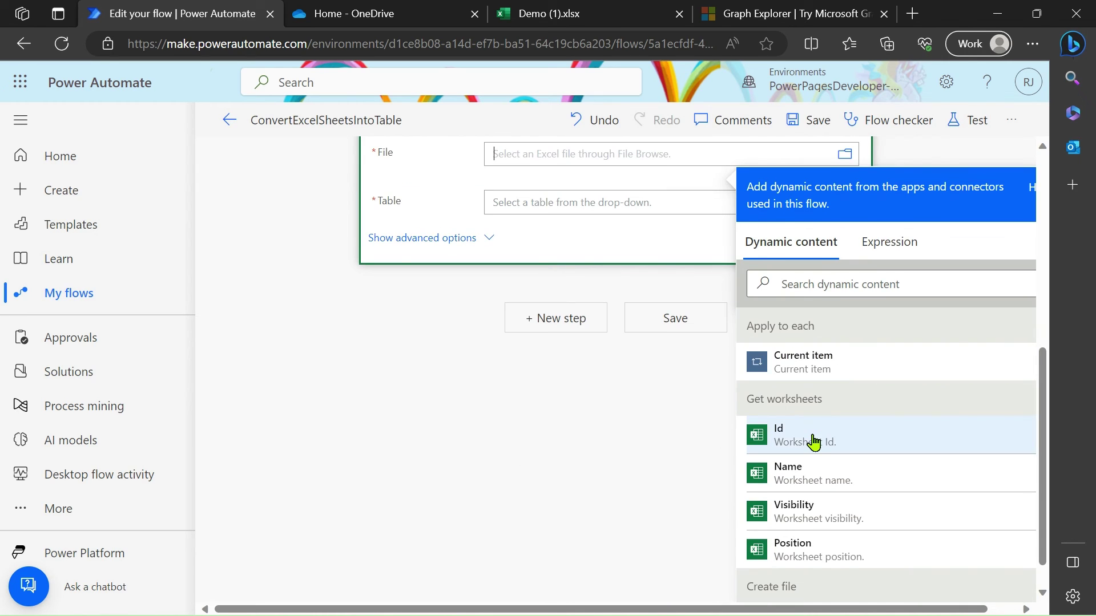
pyautogui.scroll(-2, 813, 442)
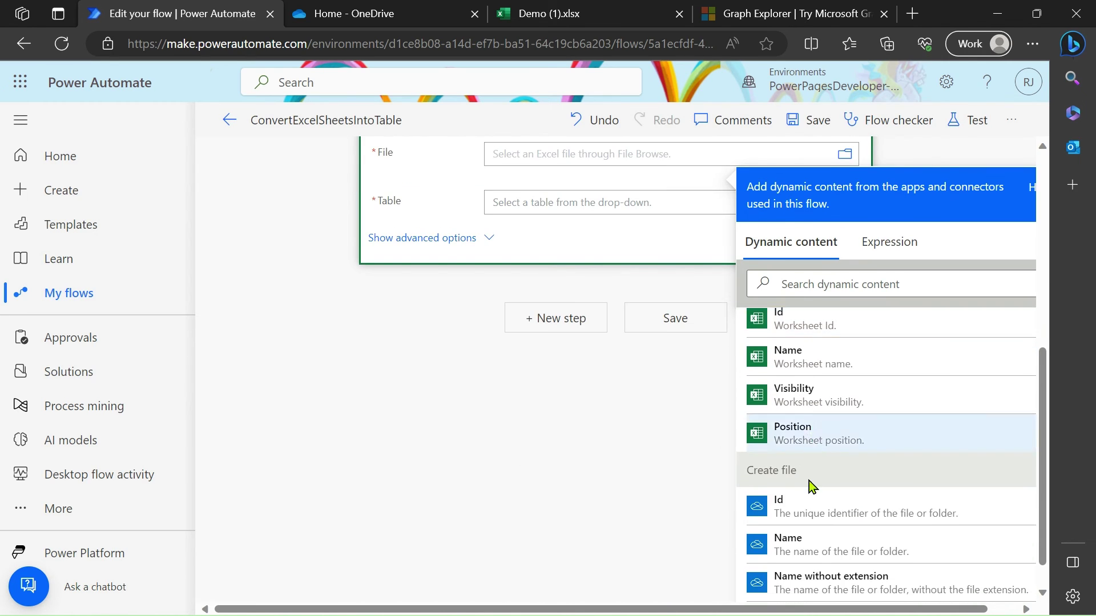
pyautogui.click(809, 508)
pyautogui.scroll(2, 590, 431)
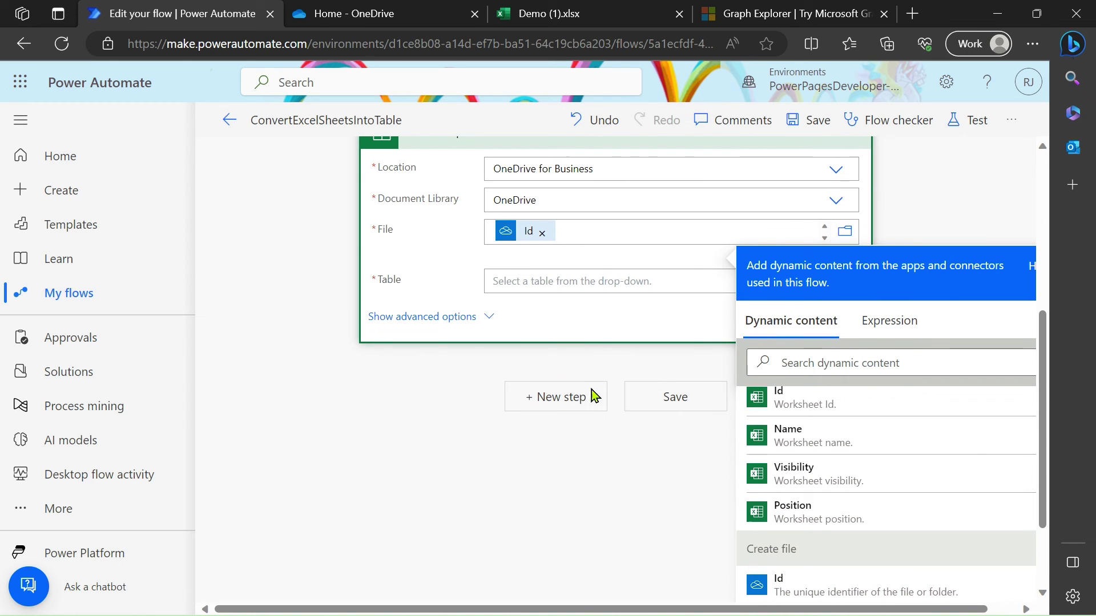
# Step: Set the Table of List rows present in a table to the custom value Sheet4
pyautogui.click(599, 286)
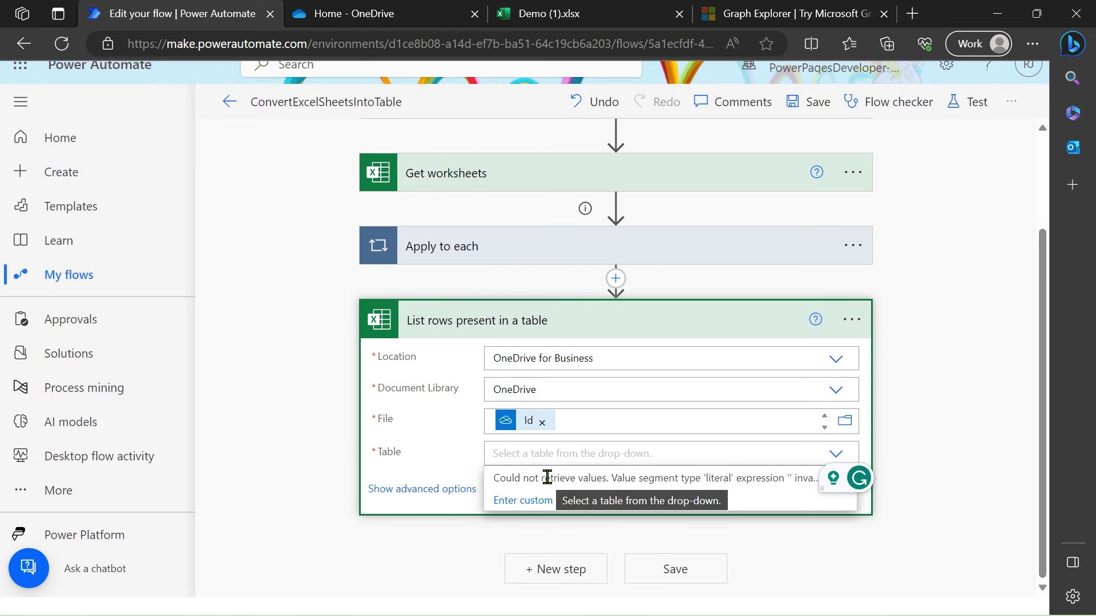
pyautogui.click(540, 538)
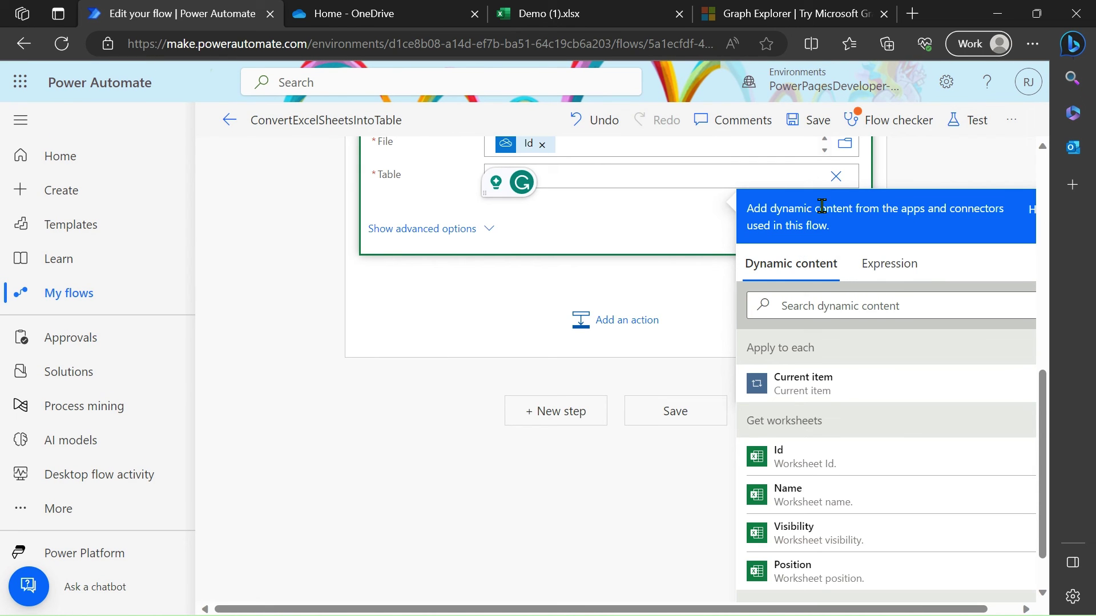
pyautogui.click(835, 176)
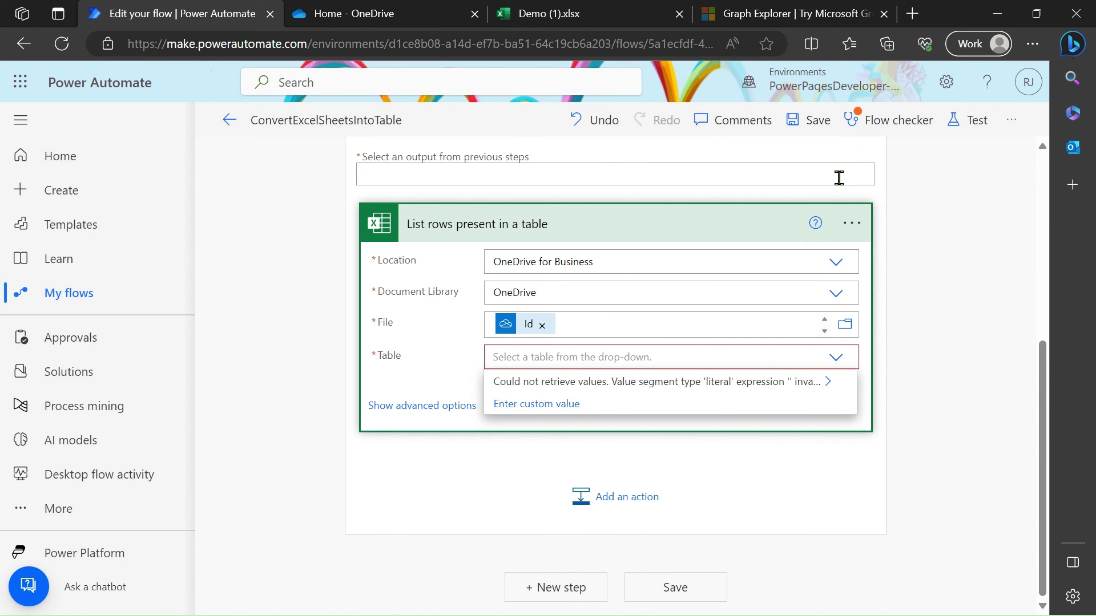
pyautogui.click(559, 404)
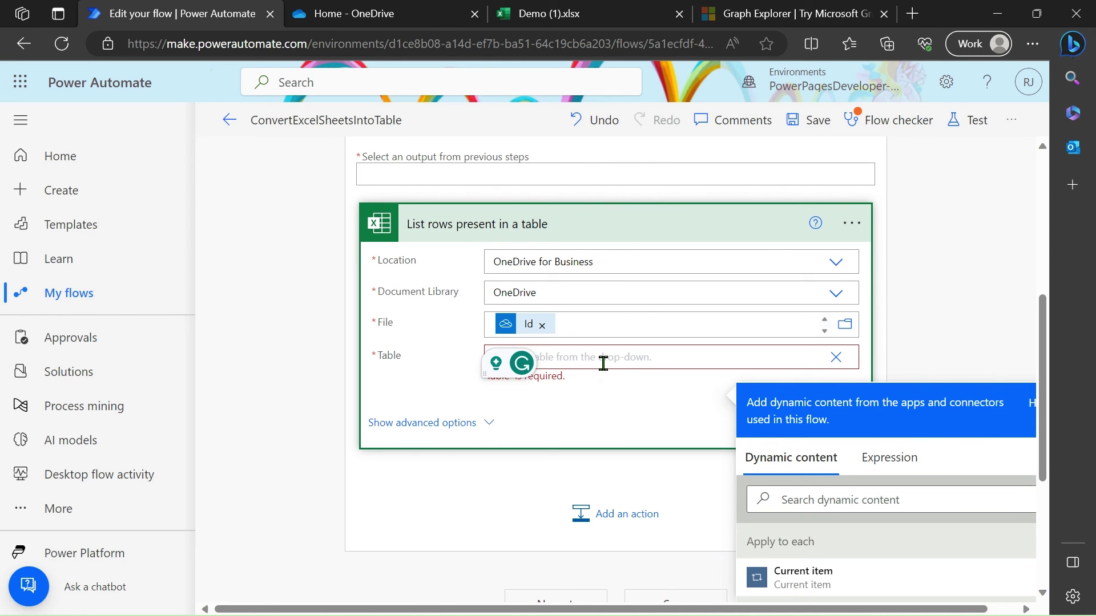
pyautogui.click(969, 277)
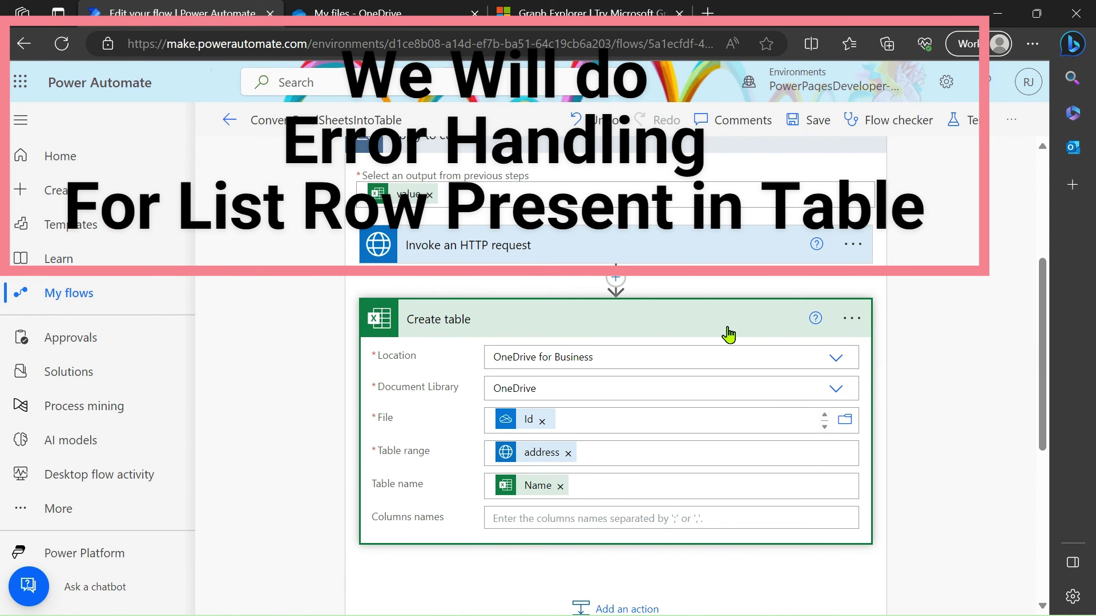
# Step: Configure List rows present in a table to run after Apply to each is successful or has failed
pyautogui.click(727, 334)
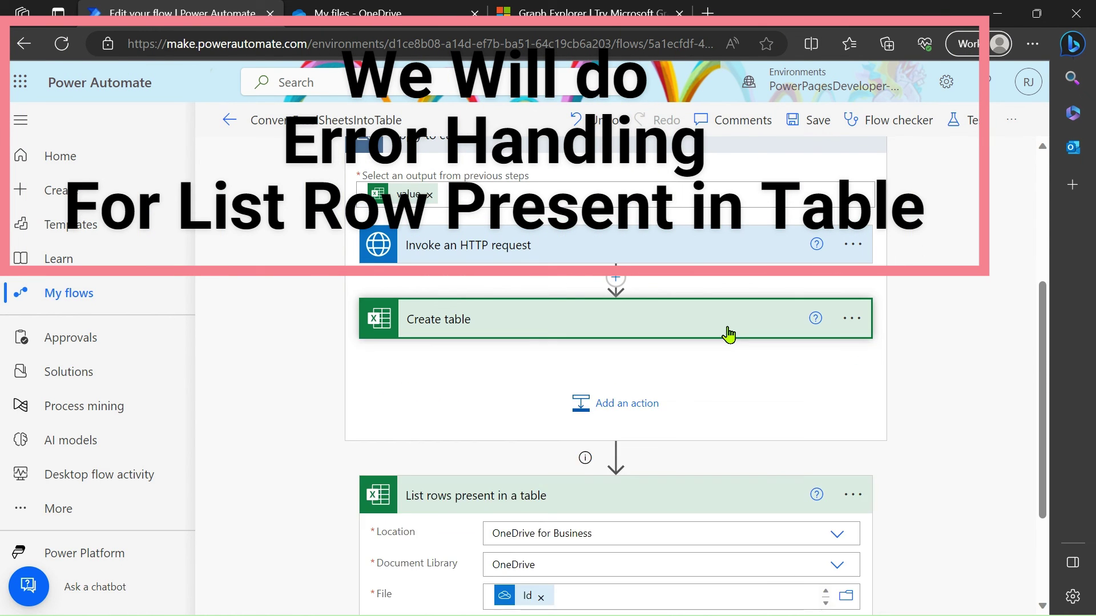
pyautogui.scroll(-3, 727, 333)
pyautogui.click(817, 354)
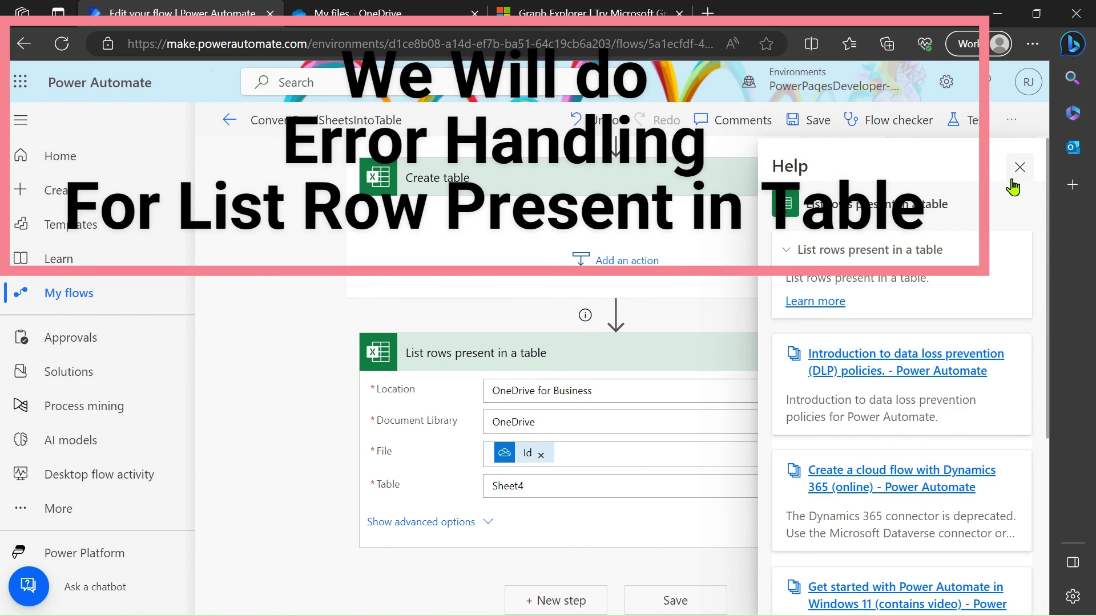
pyautogui.click(1014, 181)
pyautogui.click(852, 354)
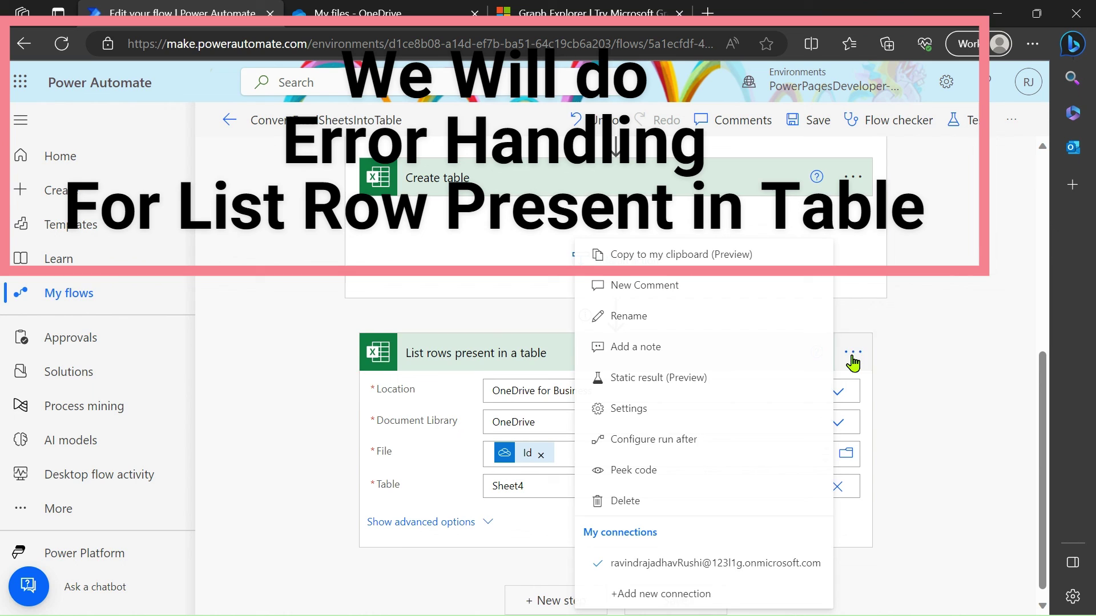
pyautogui.click(666, 439)
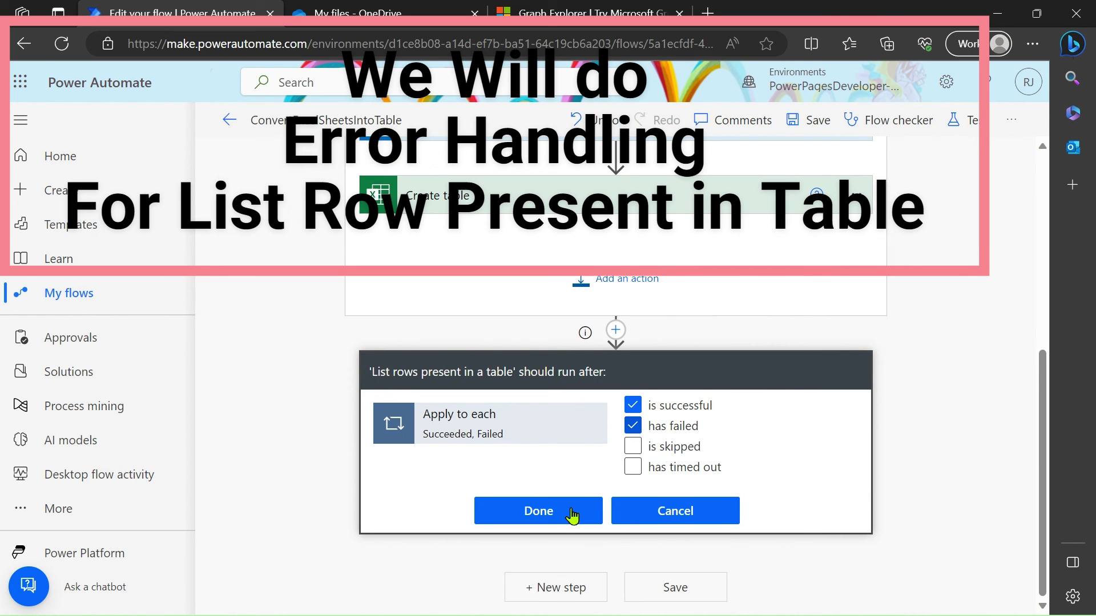
pyautogui.click(553, 520)
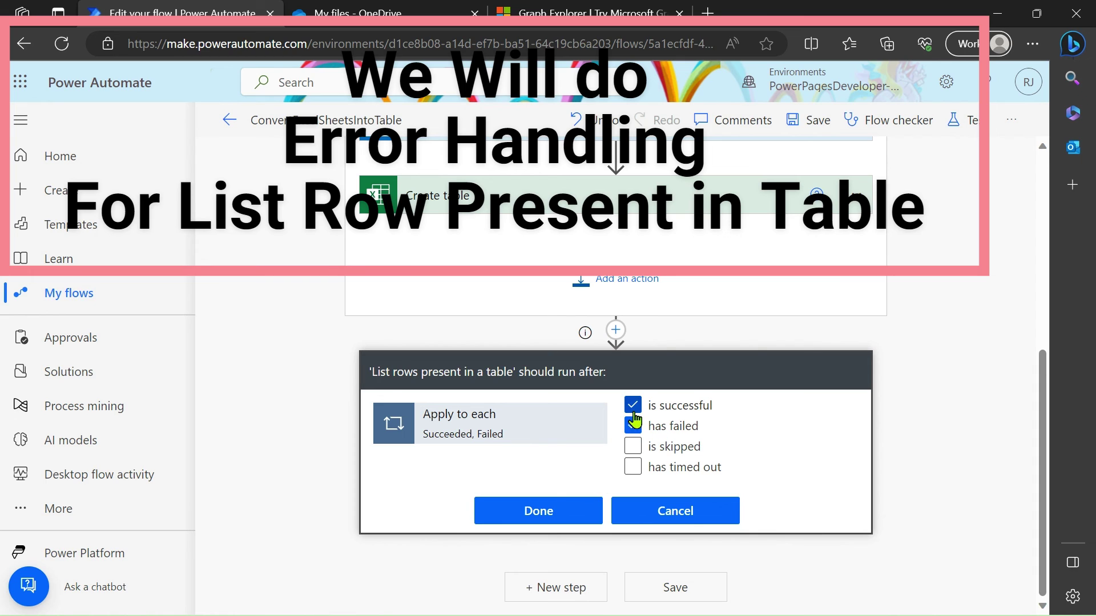
pyautogui.click(548, 515)
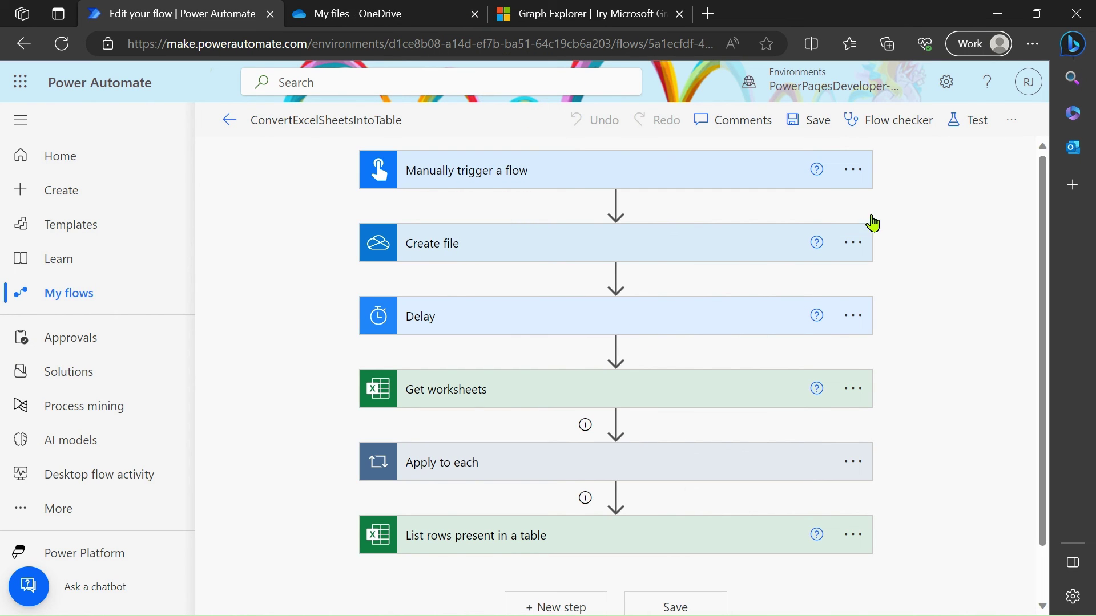
# Step: Test the flow manually with the Demo workbook from Downloads as the File Content, and go to its run details
pyautogui.click(961, 120)
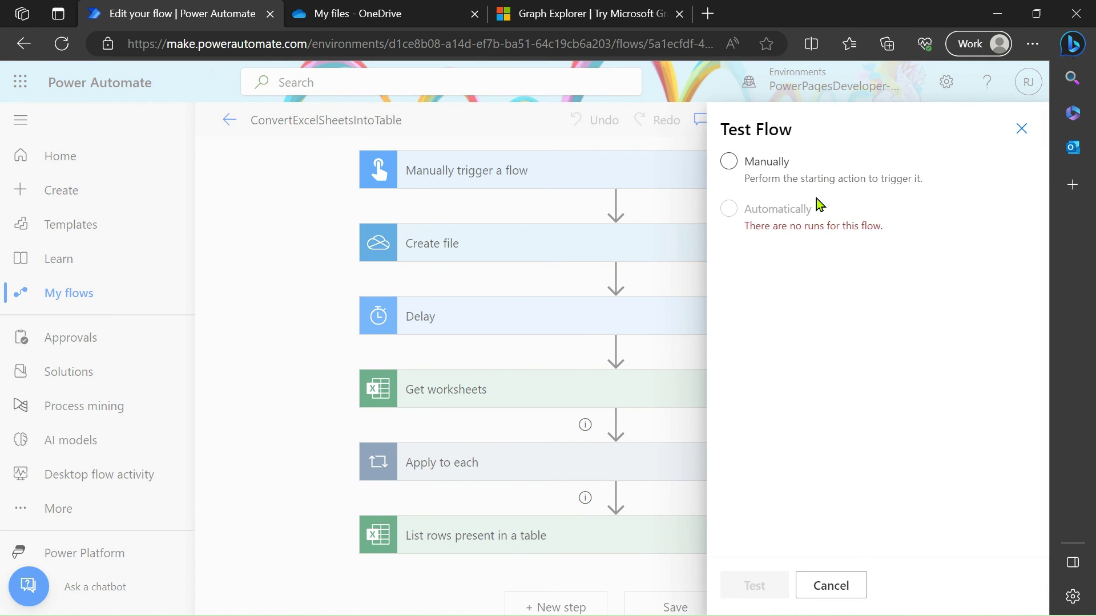
pyautogui.click(805, 172)
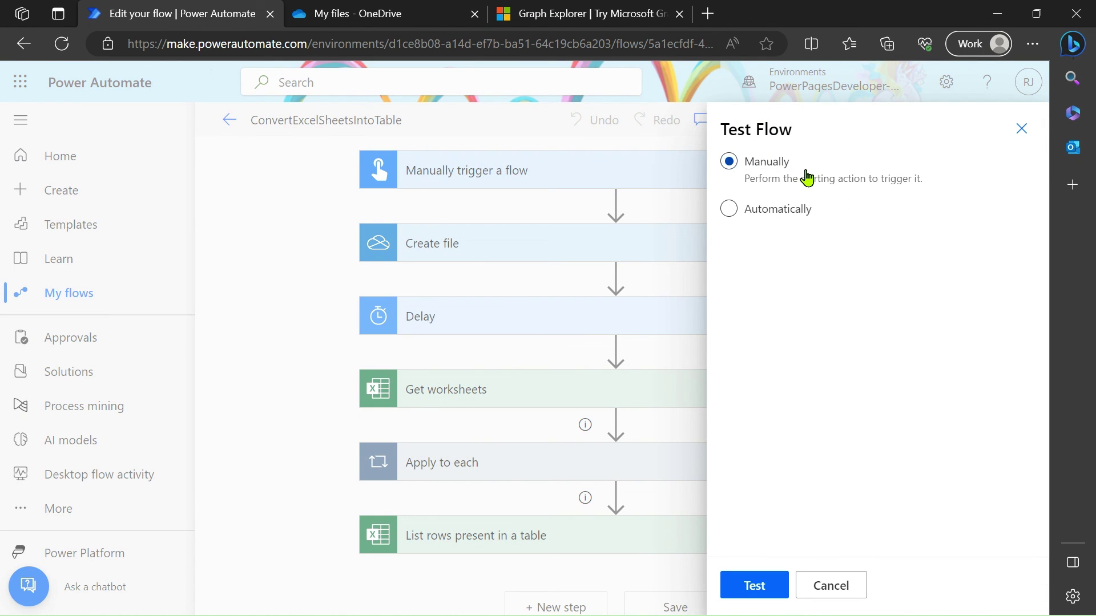
pyautogui.click(749, 587)
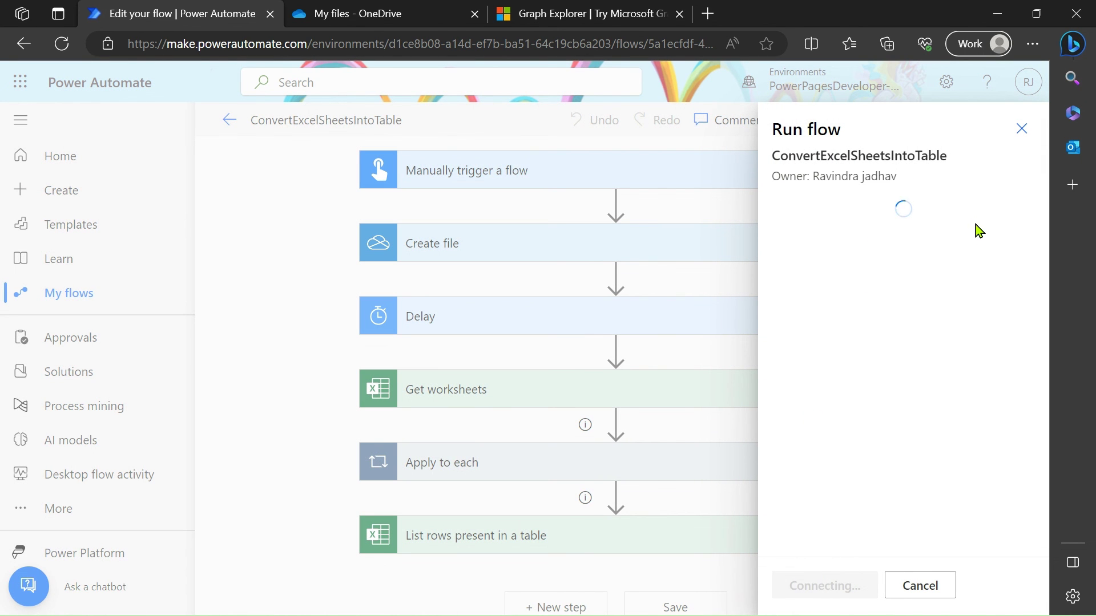
pyautogui.click(981, 245)
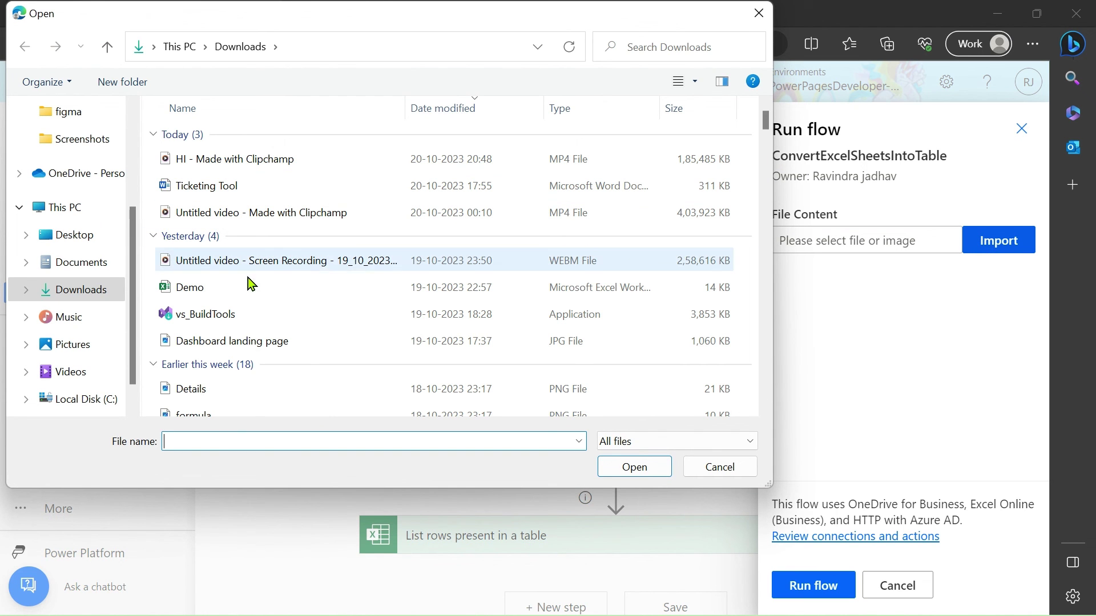
pyautogui.click(244, 288)
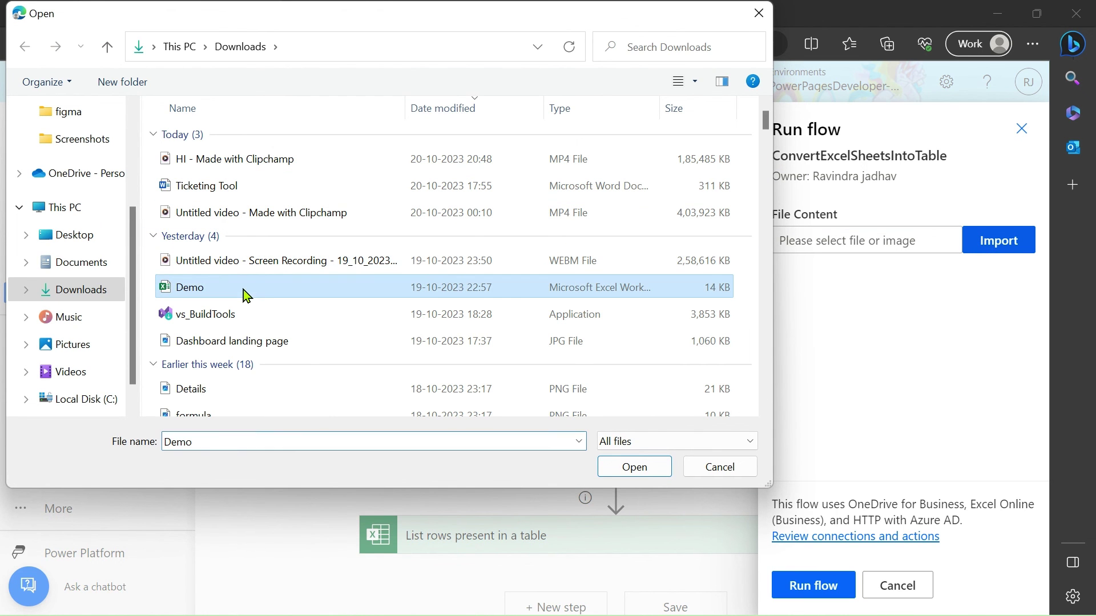
pyautogui.click(635, 468)
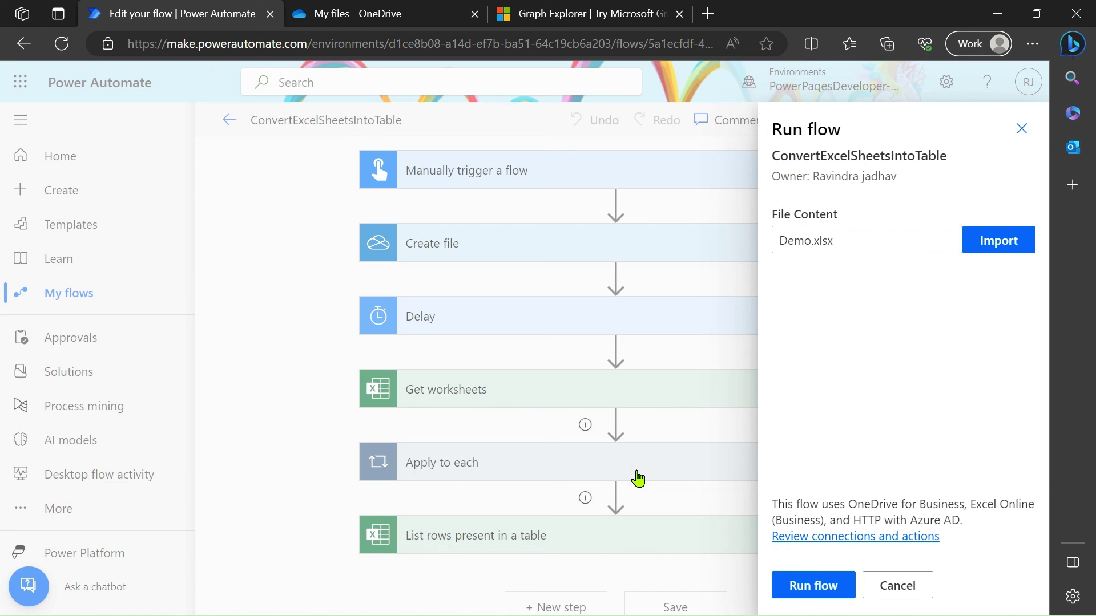
pyautogui.click(817, 594)
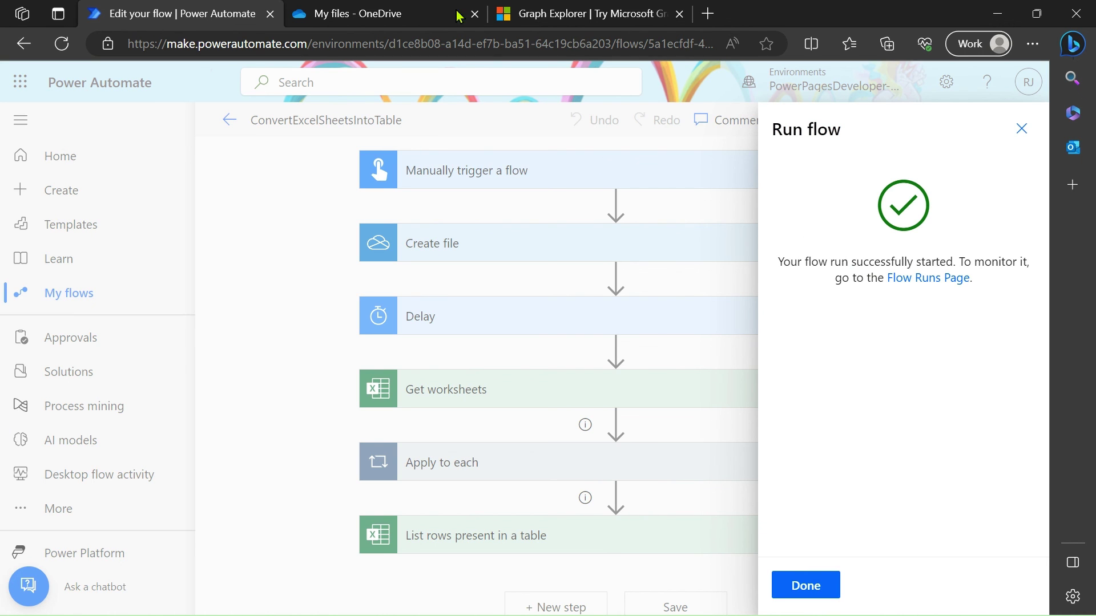
pyautogui.click(806, 585)
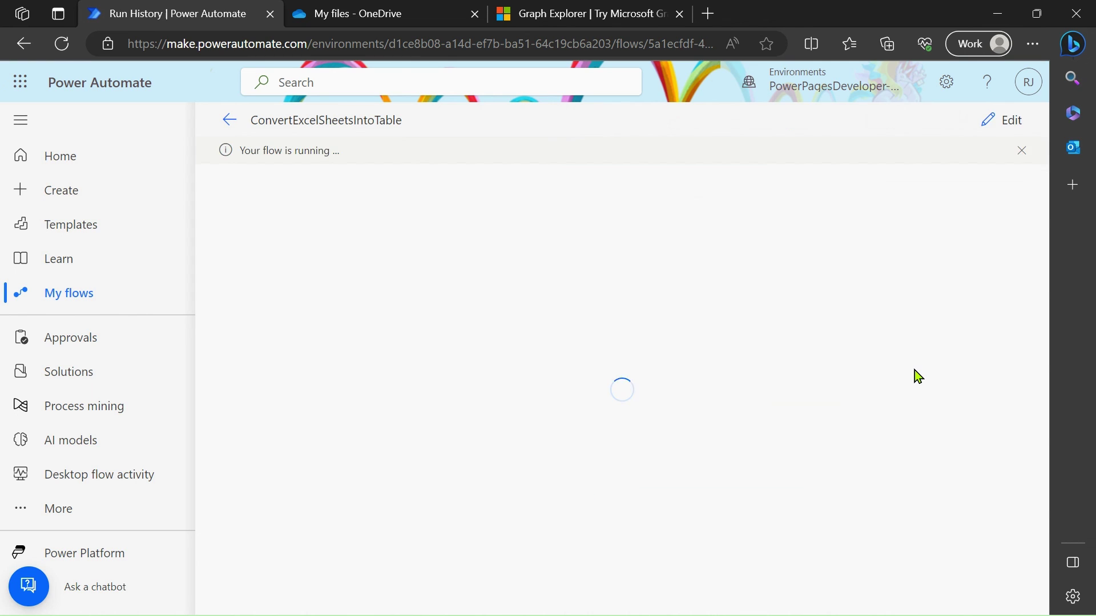
# Step: Refresh My files in OneDrive to check for the uploaded Demo.xlsx, and return to the flow run to inspect its Apply to each
pyautogui.click(371, 13)
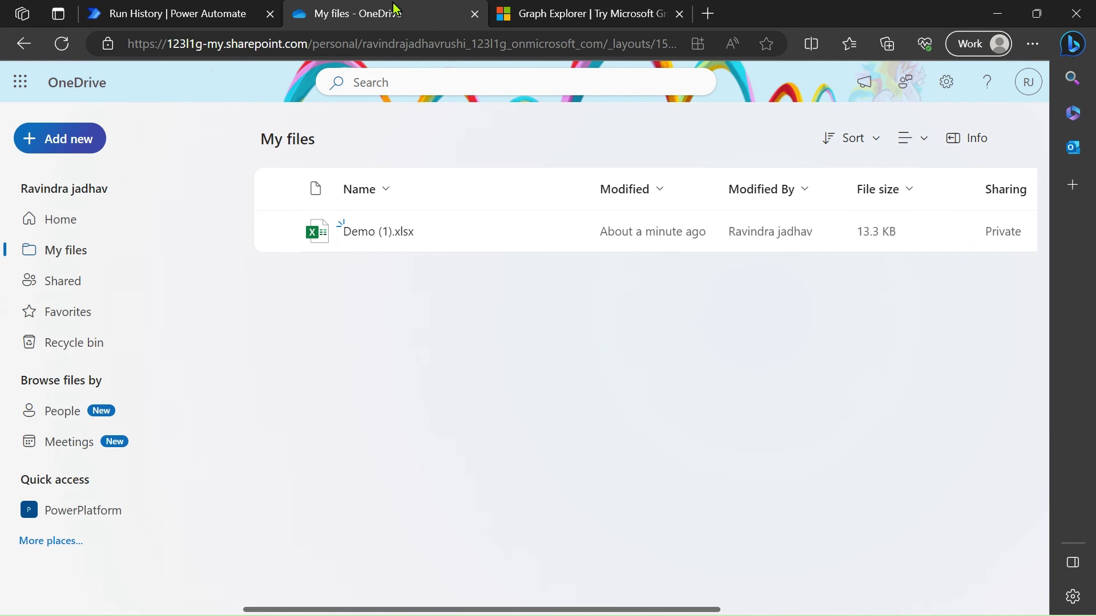
pyautogui.click(62, 44)
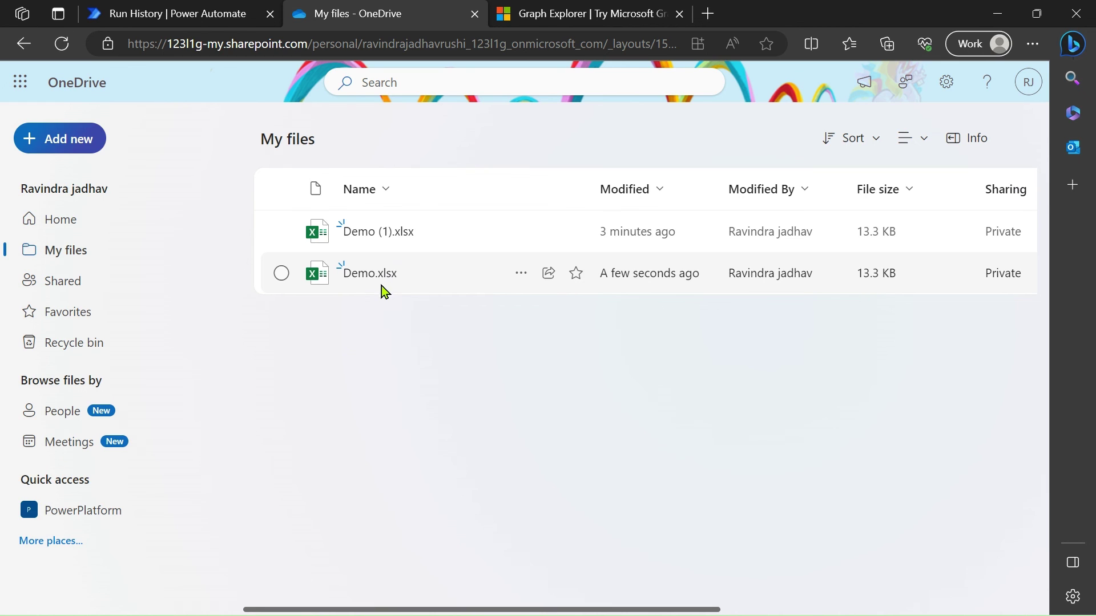
pyautogui.click(207, 10)
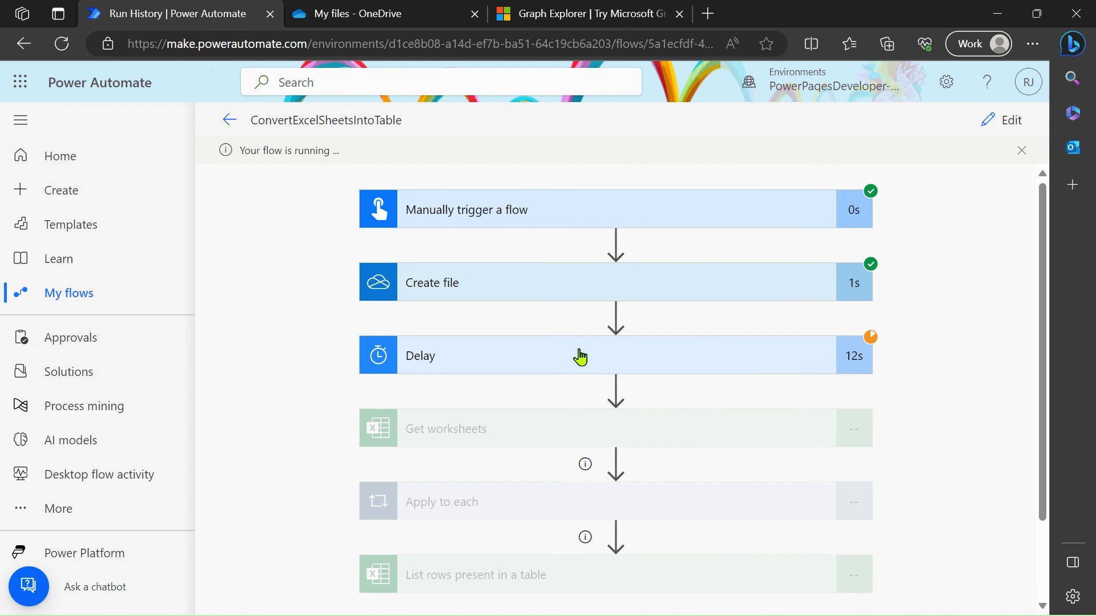
pyautogui.scroll(-2, 577, 359)
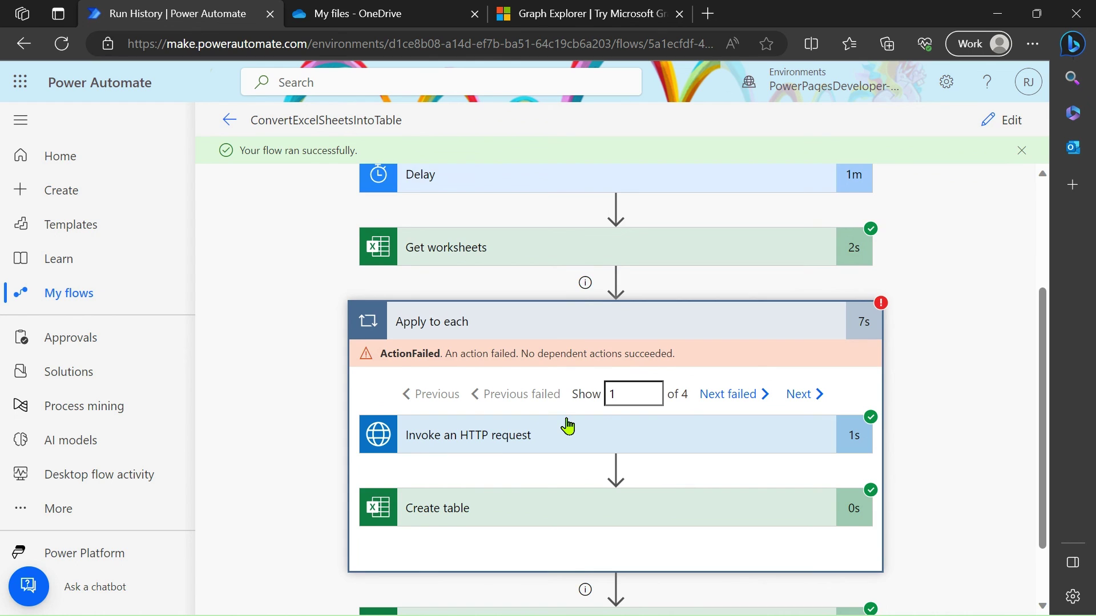
# Step: Go through the remaining Apply to each iterations, from the second to the fourth, checking the HTTP request and Create table results
pyautogui.scroll(-1, 567, 425)
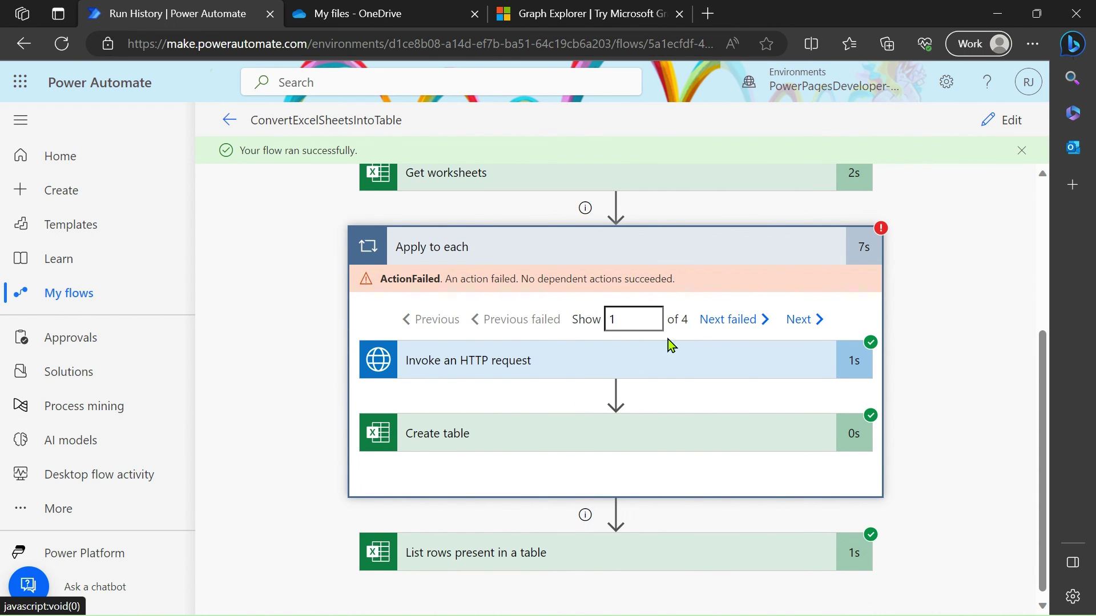
pyautogui.click(793, 334)
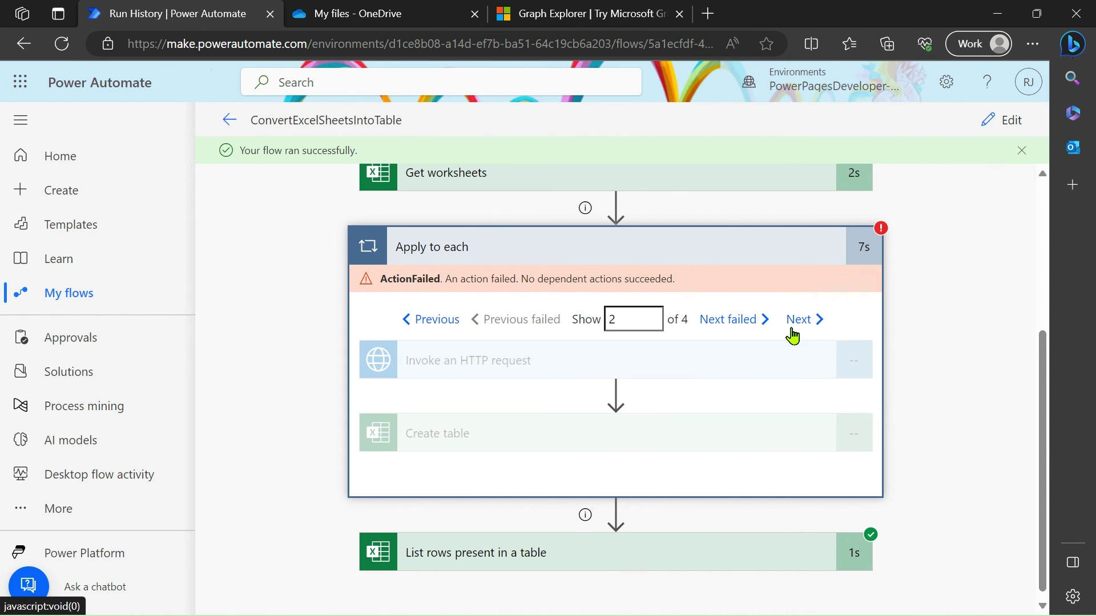
pyautogui.click(792, 336)
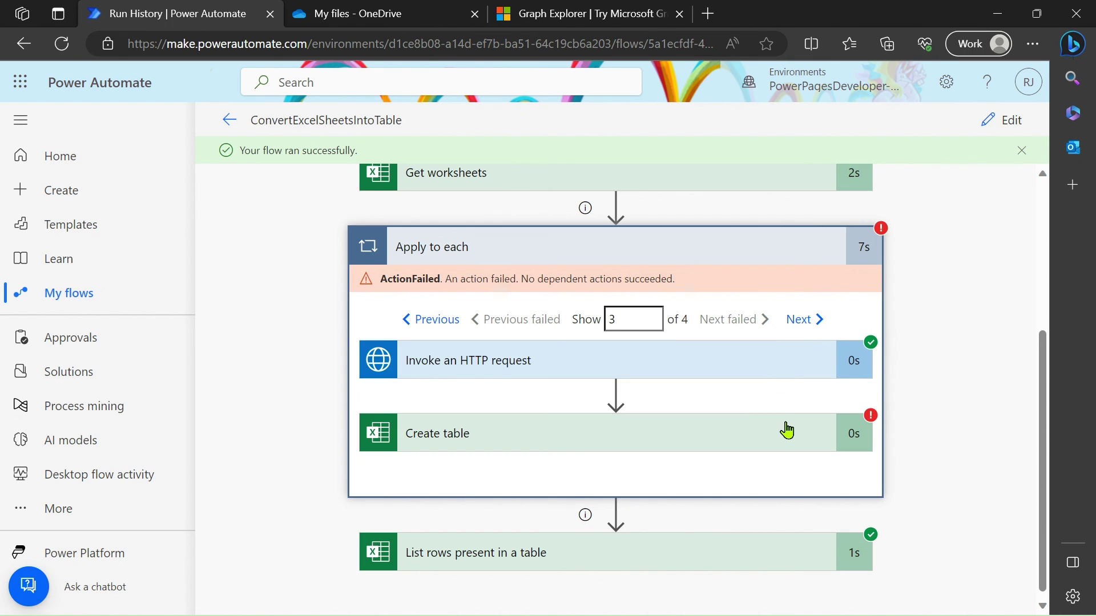
pyautogui.click(797, 324)
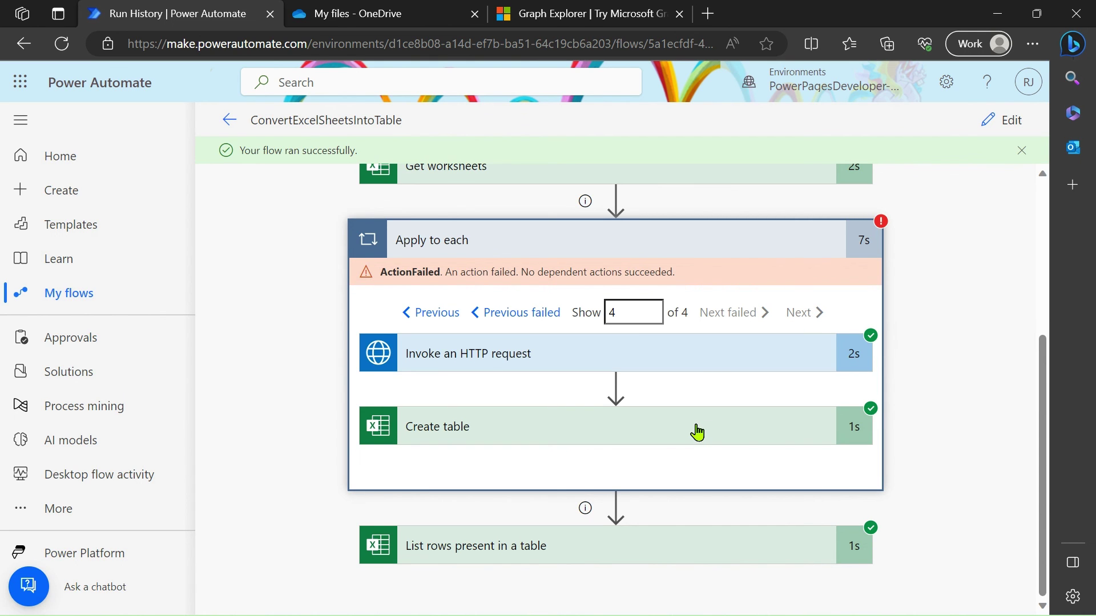
# Step: Expand the List rows present in a table run details and review the output rows through to the last record
pyautogui.click(640, 543)
pyautogui.scroll(-10, 641, 539)
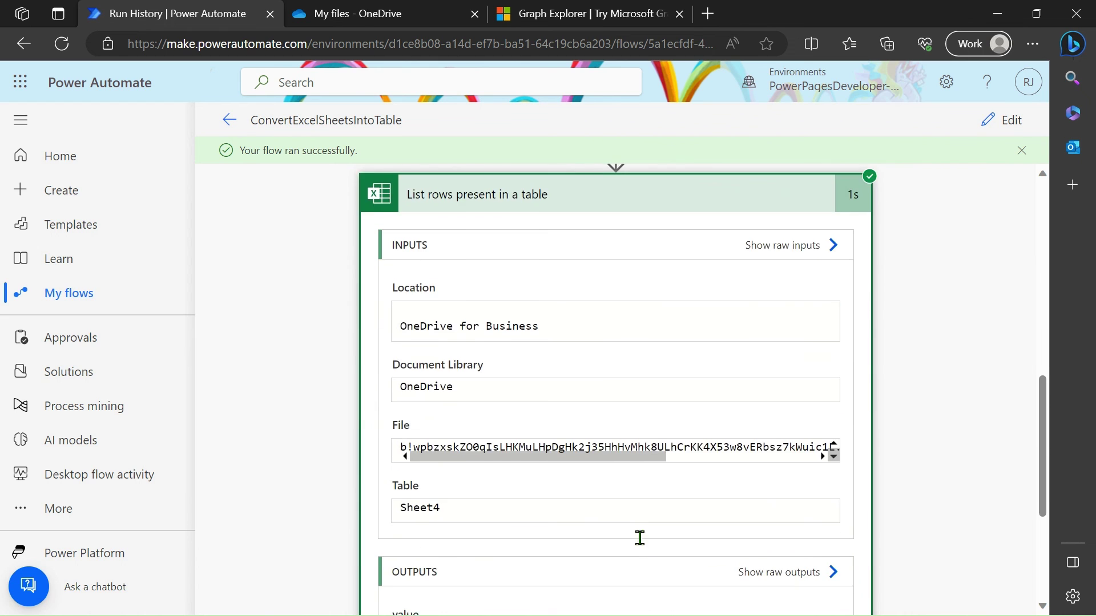
pyautogui.scroll(-1, 640, 540)
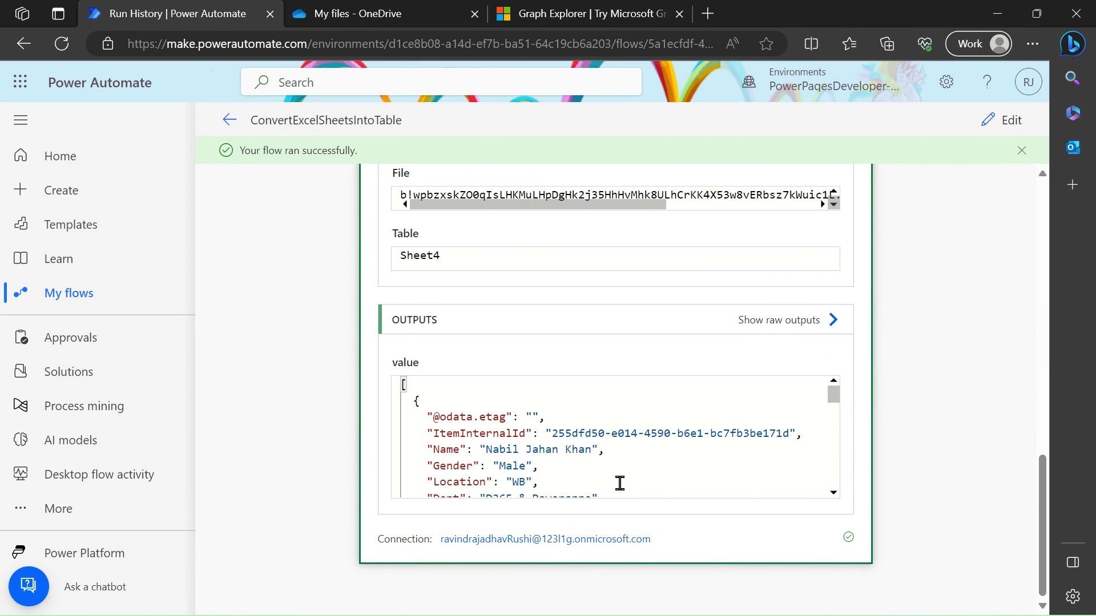
pyautogui.scroll(-3, 619, 483)
pyautogui.scroll(-3, 619, 483)
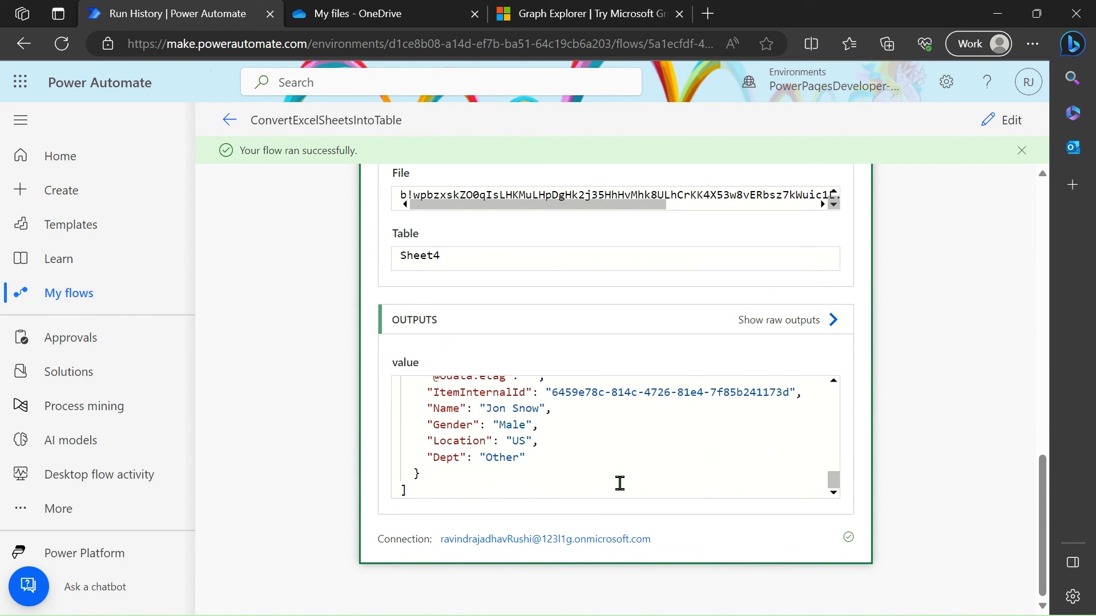